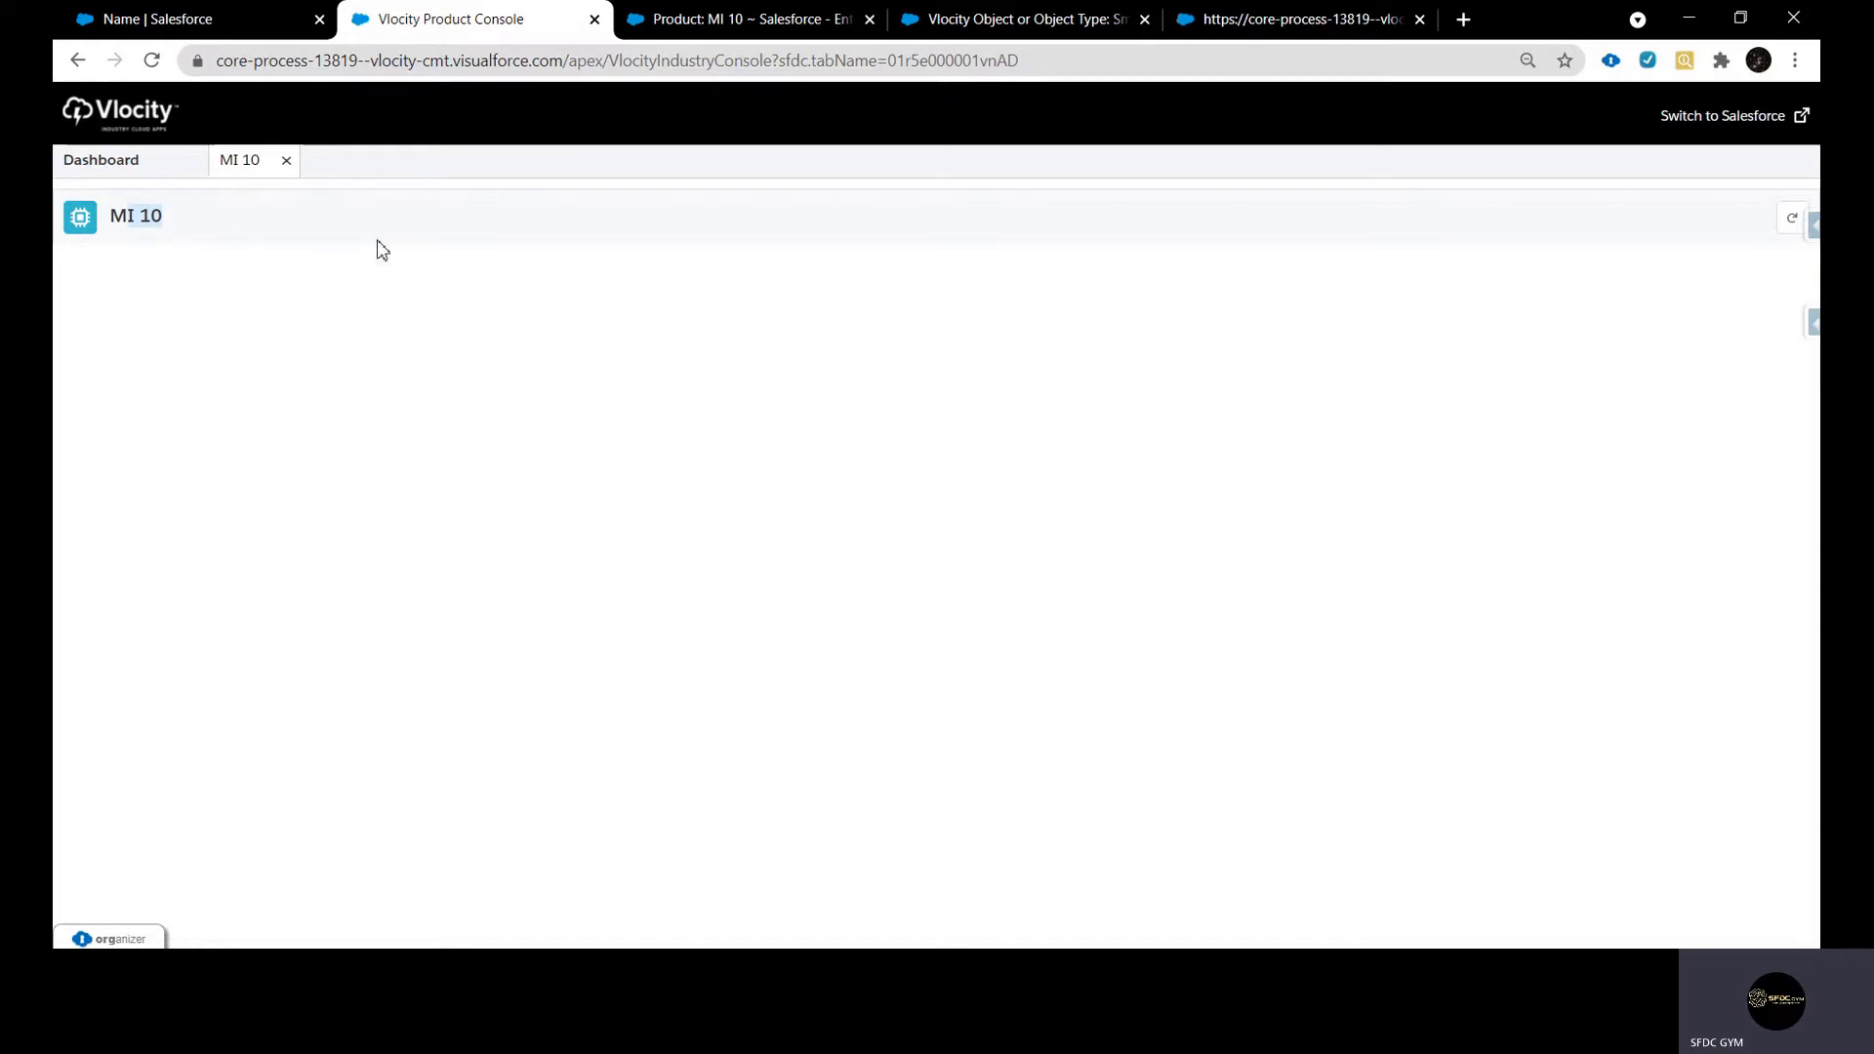
# Search the metadata objects from the product console dashboard and open Product2 Object
pyautogui.click(110, 181)
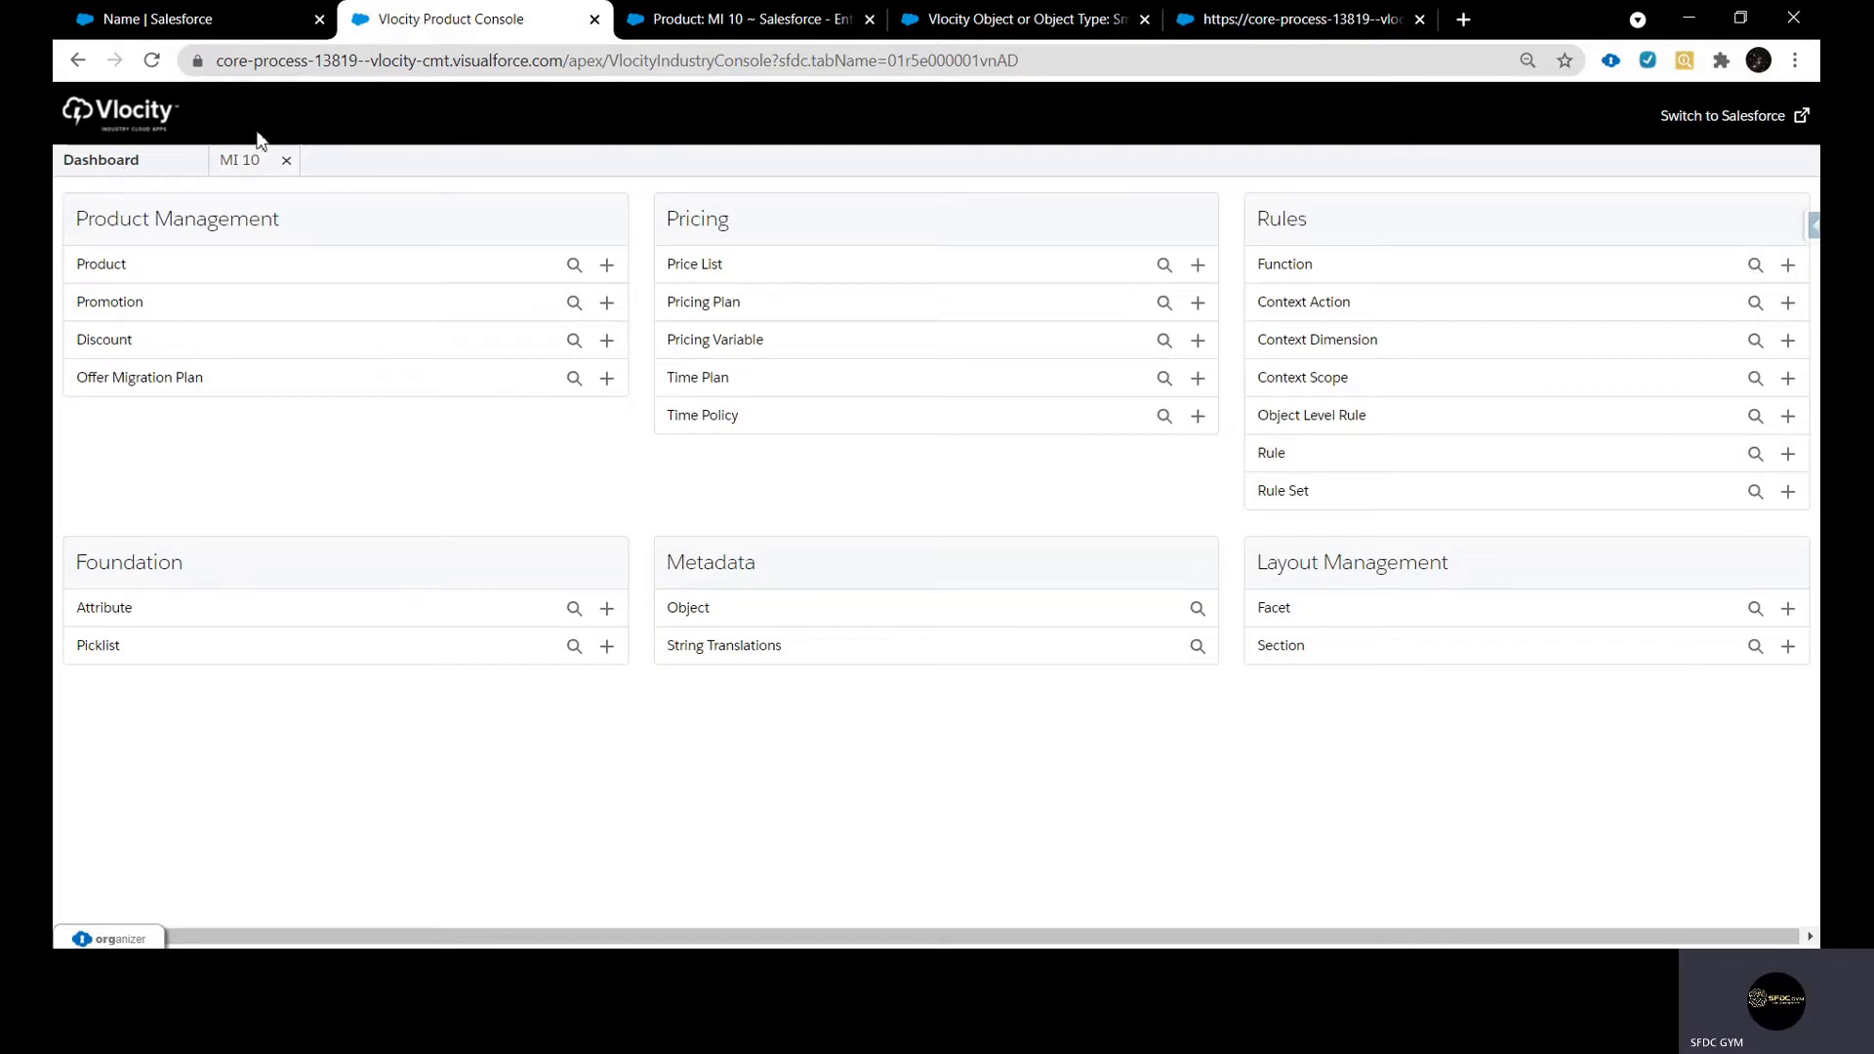
pyautogui.click(711, 29)
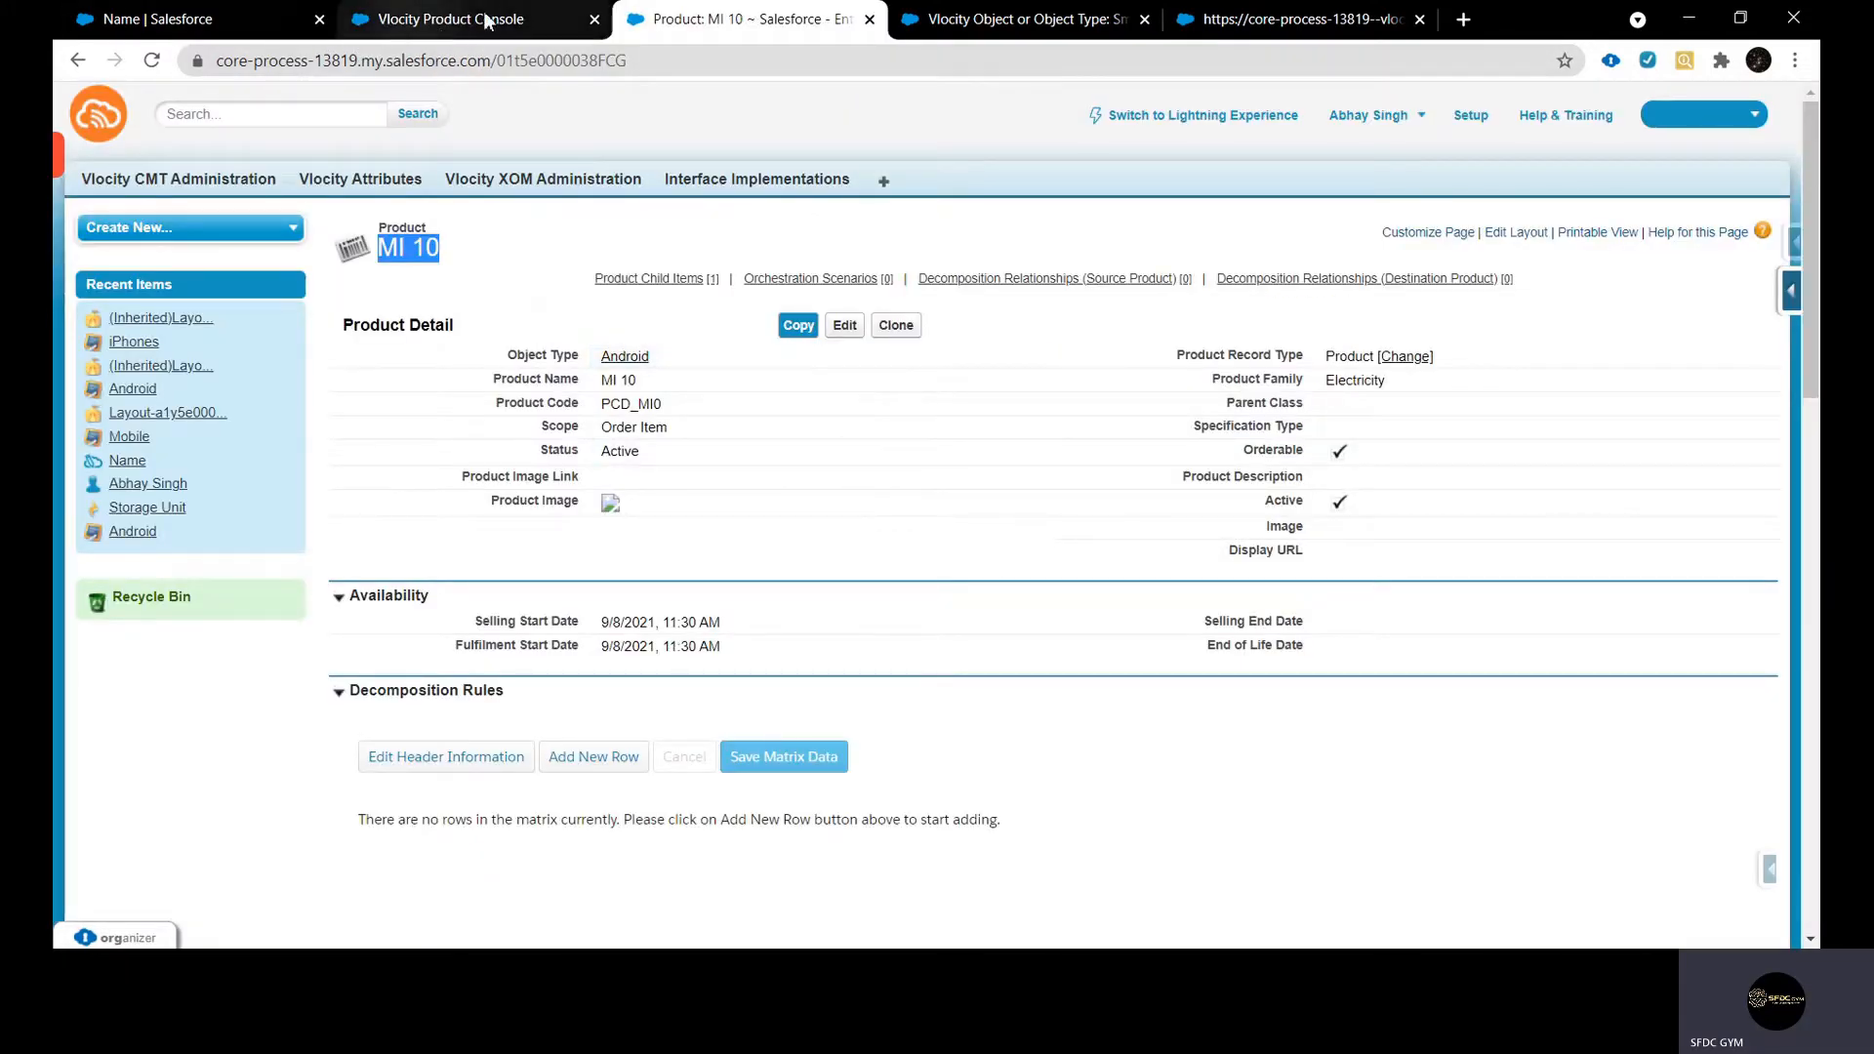
pyautogui.click(517, 15)
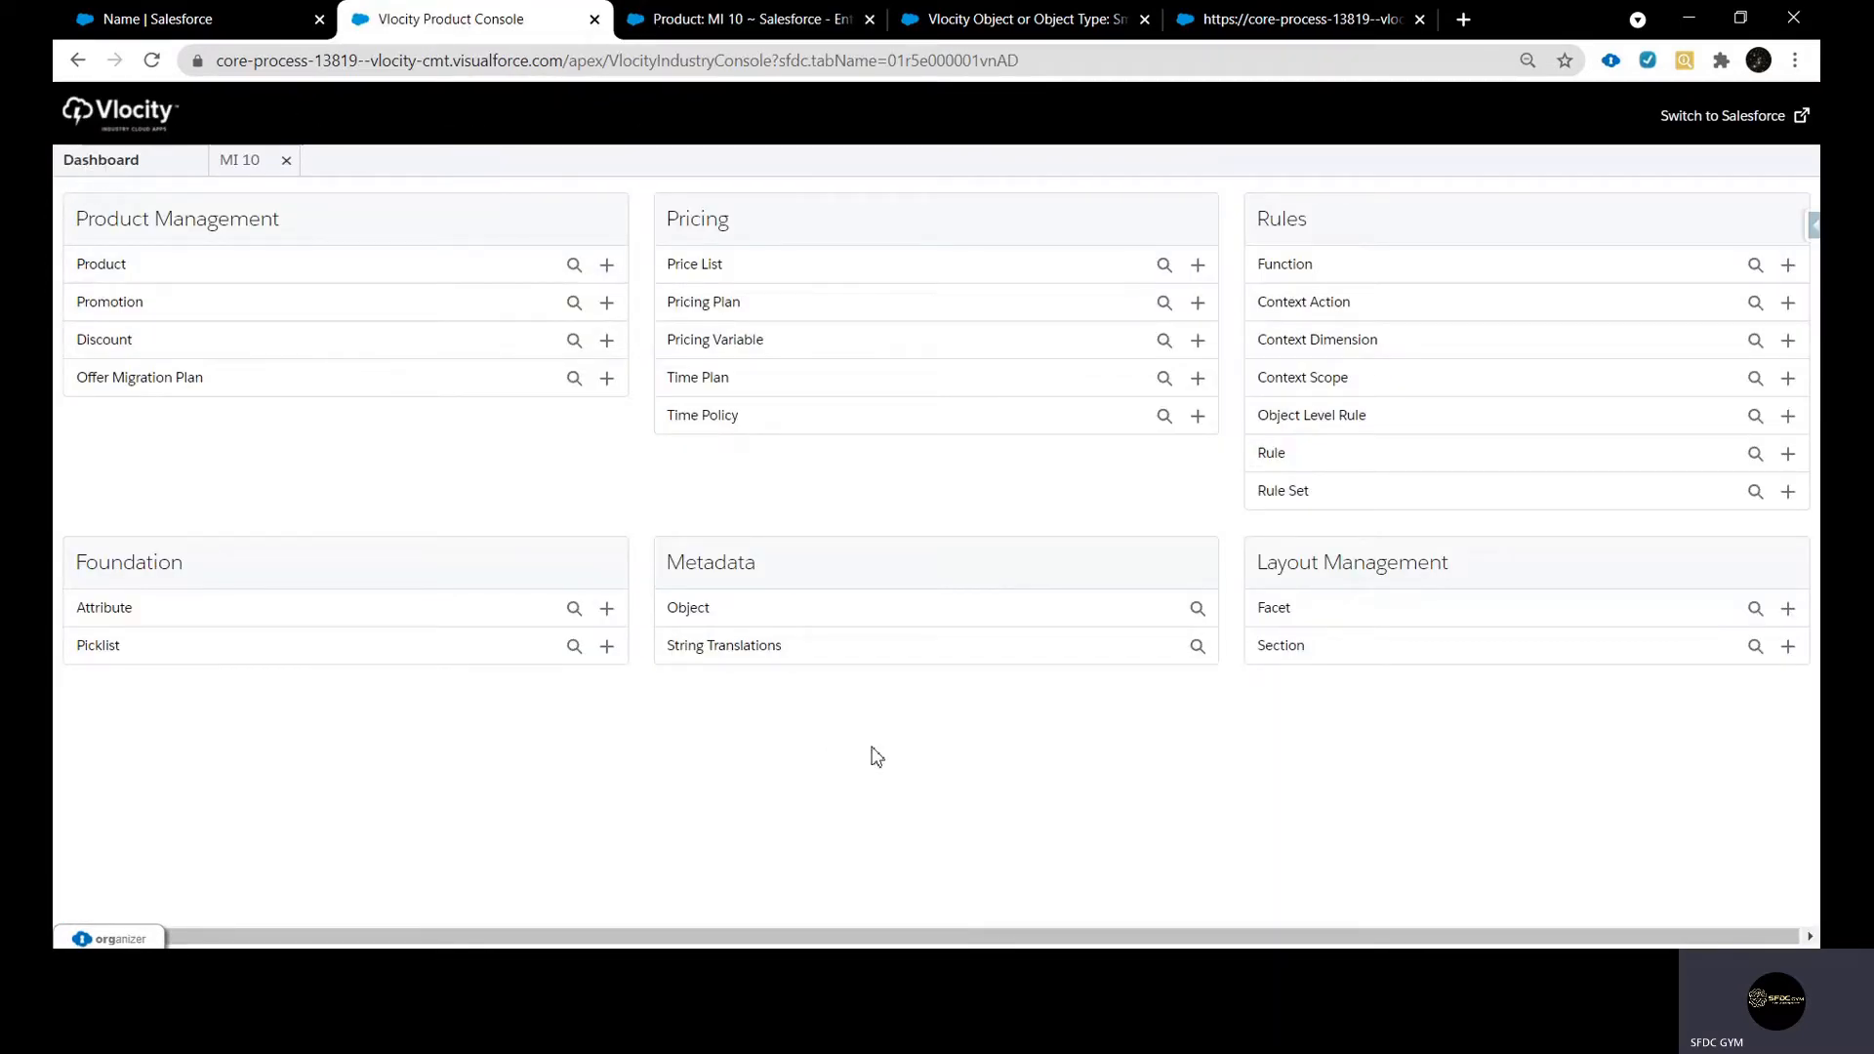
pyautogui.click(1197, 608)
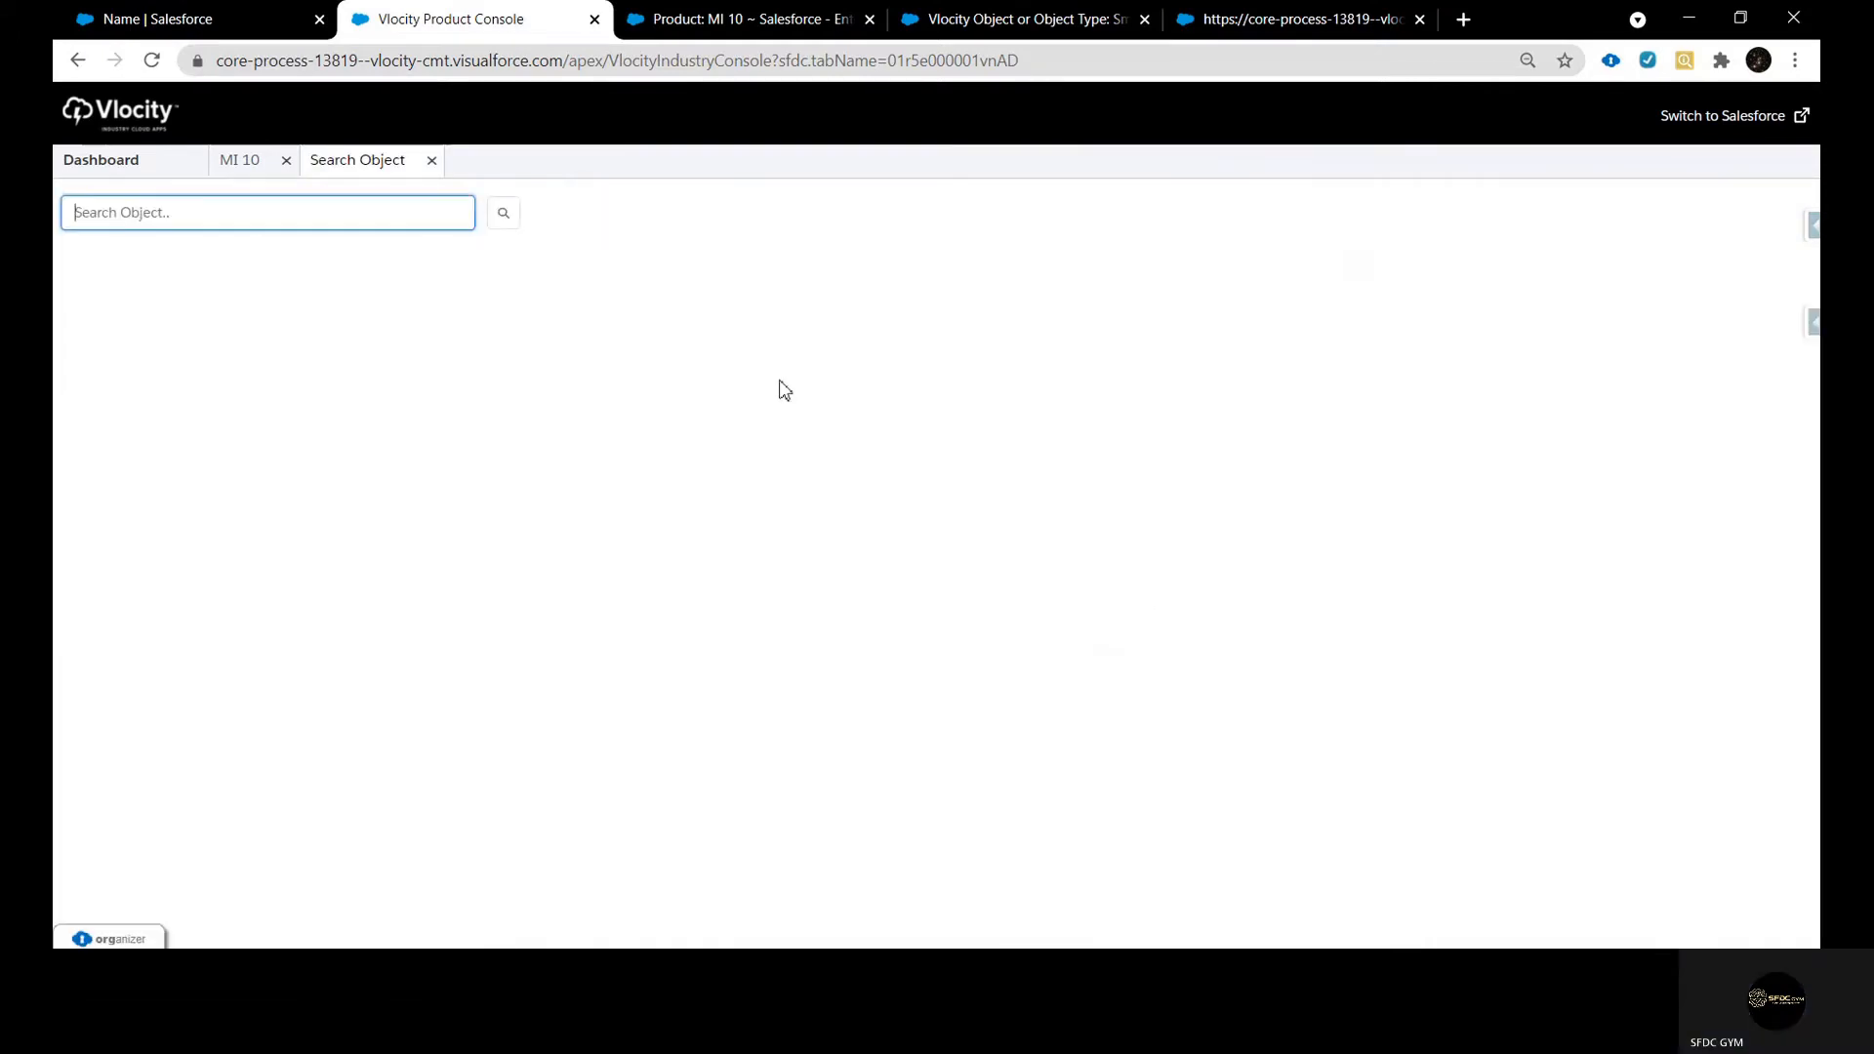
pyautogui.click(501, 219)
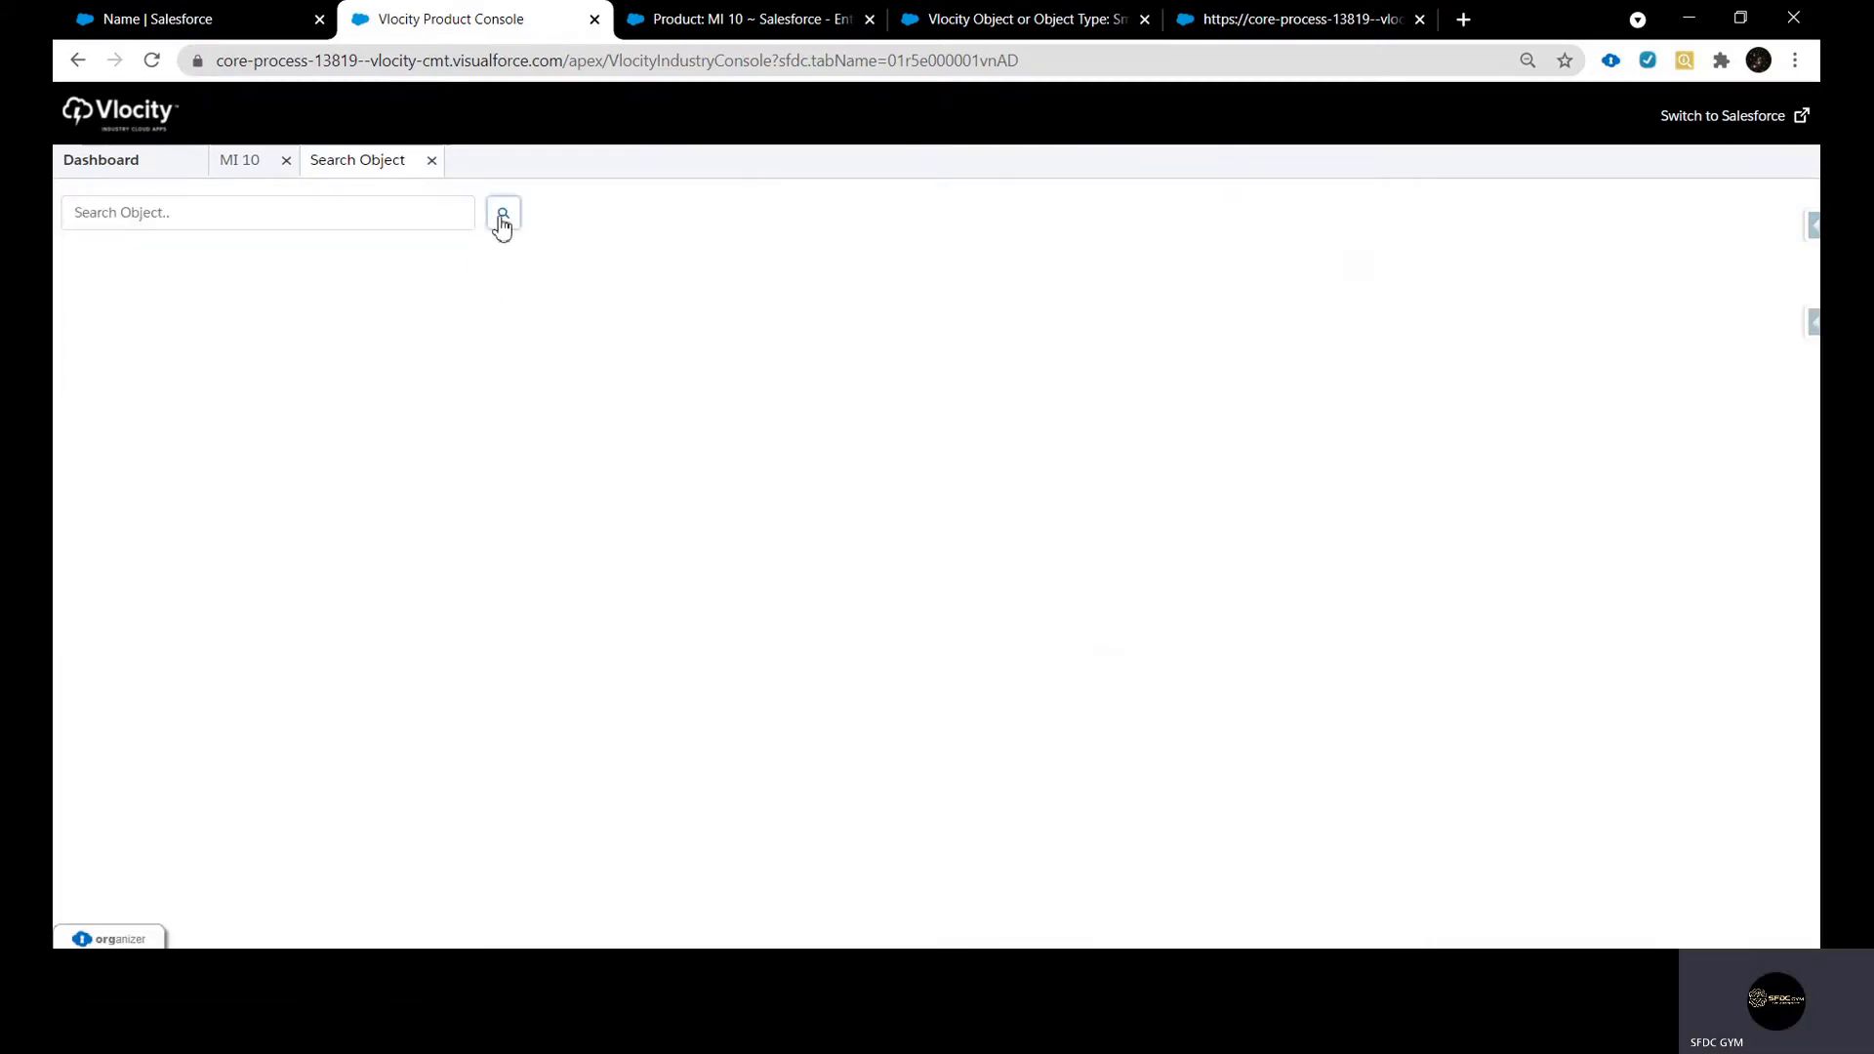
pyautogui.scroll(-4, 459, 661)
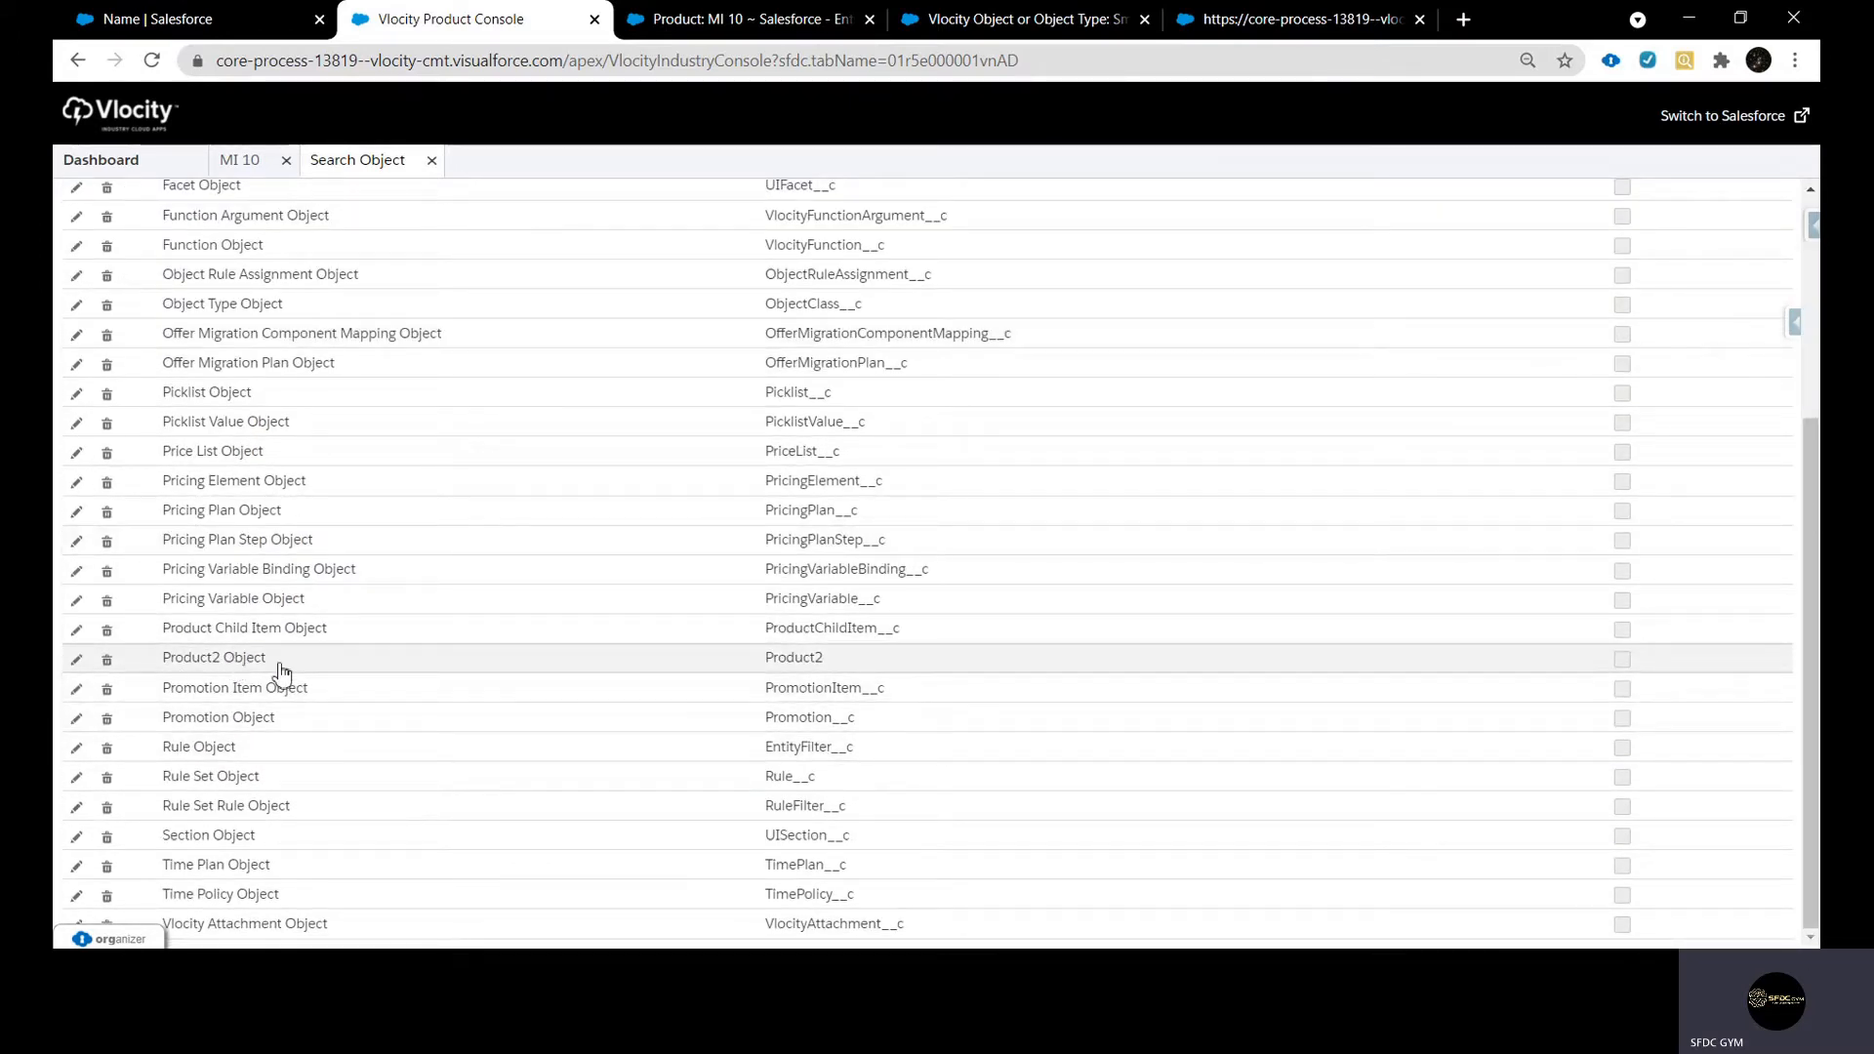
pyautogui.click(224, 660)
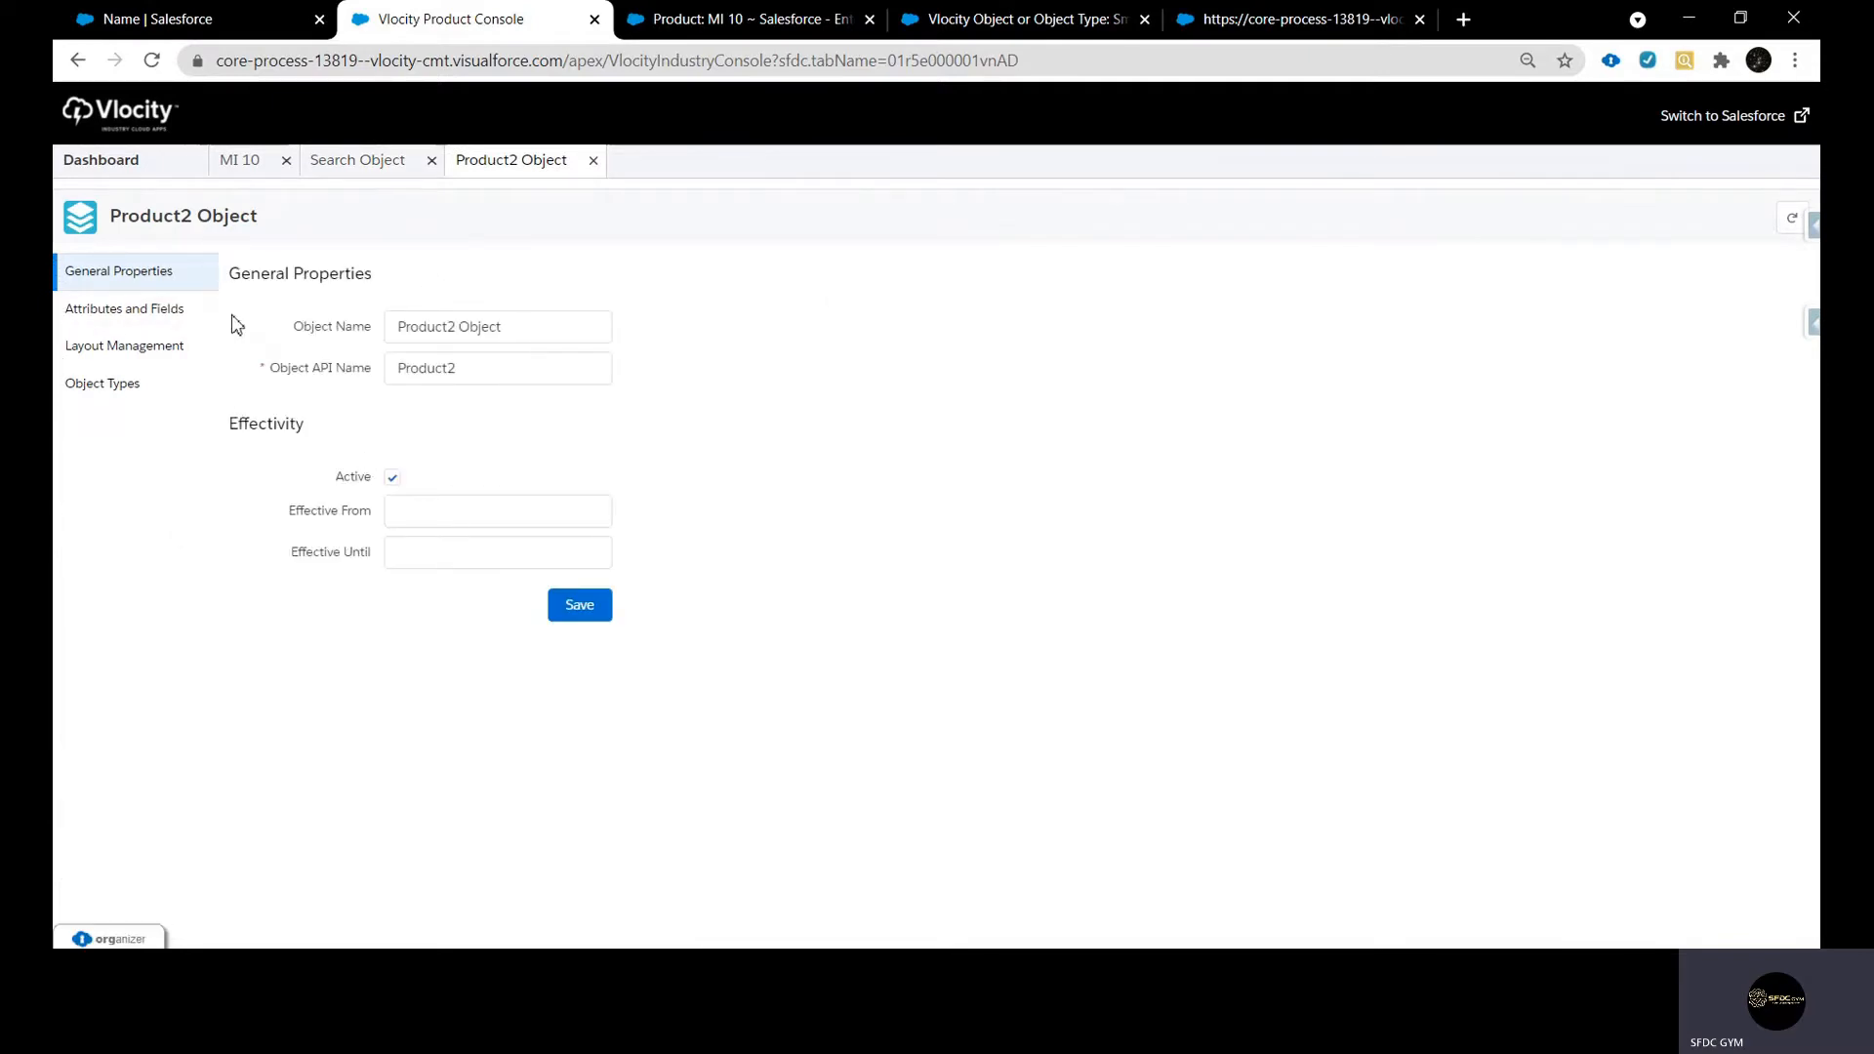
# Open the Android object type under Mobile in the object types of Product2 Object
pyautogui.click(125, 395)
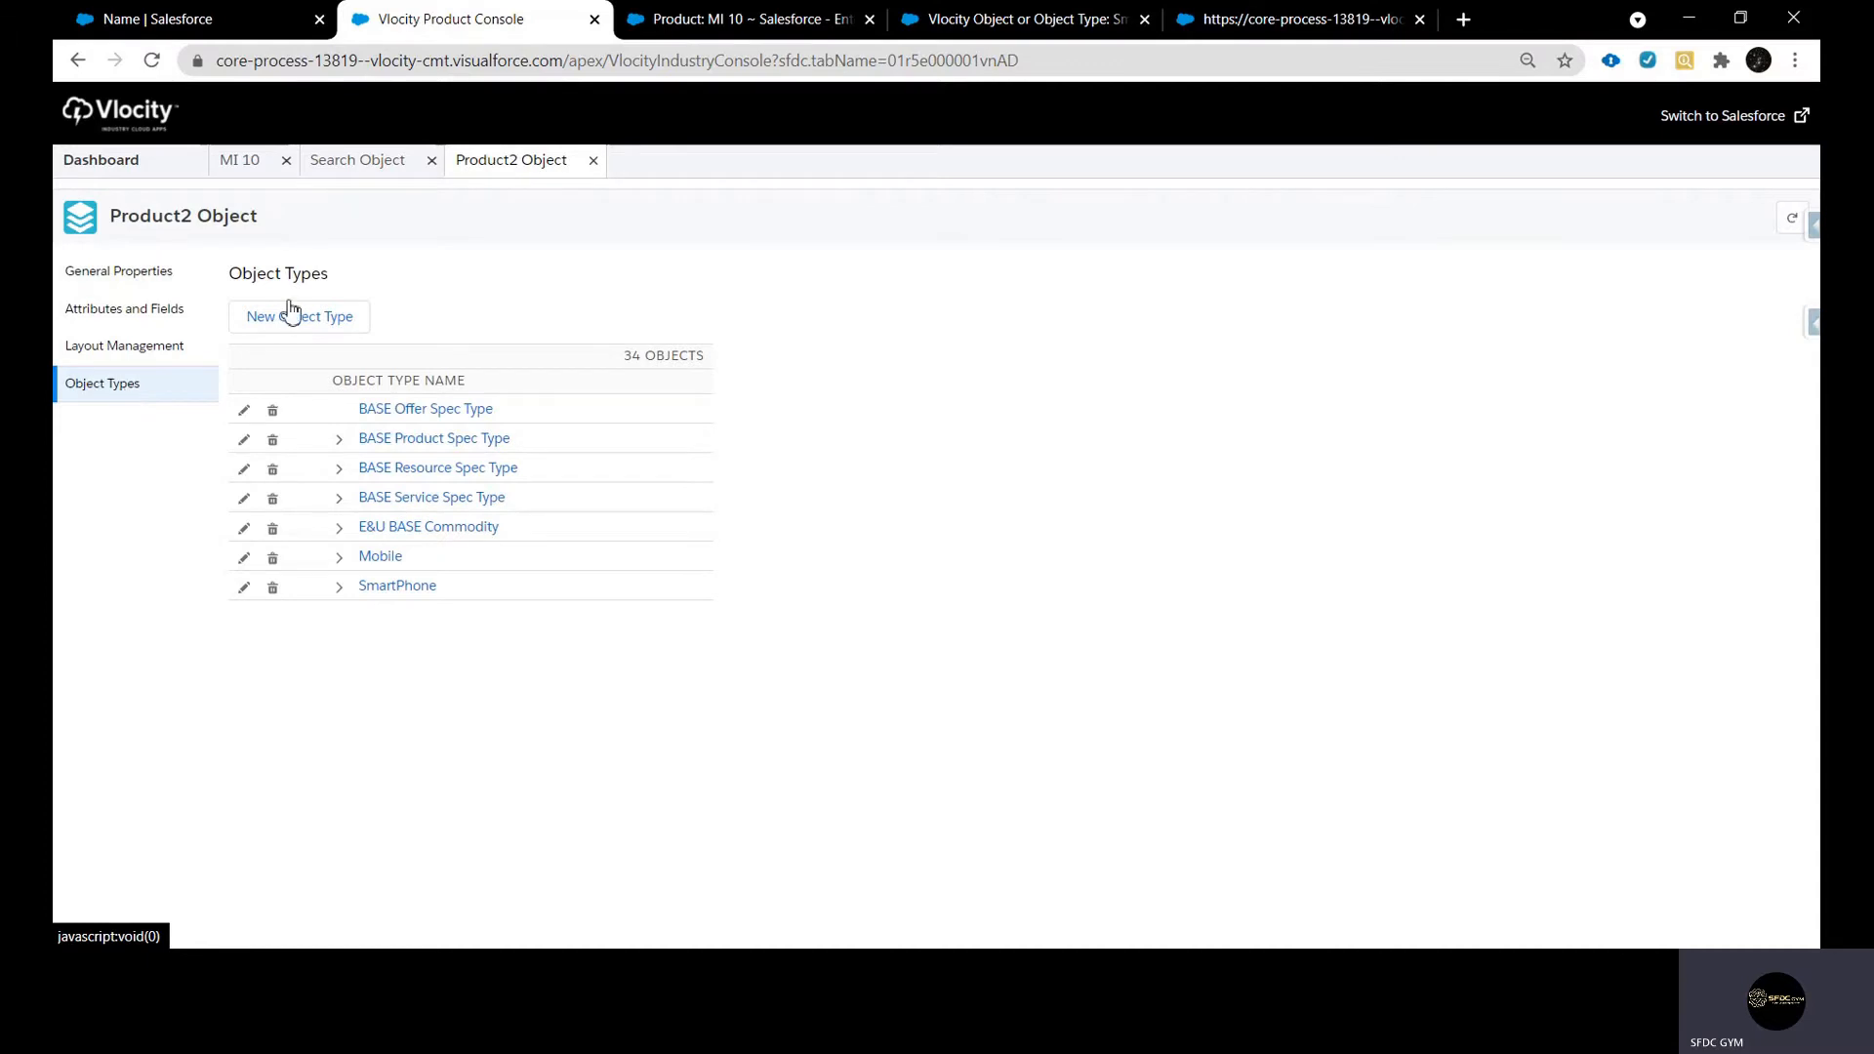
pyautogui.click(339, 556)
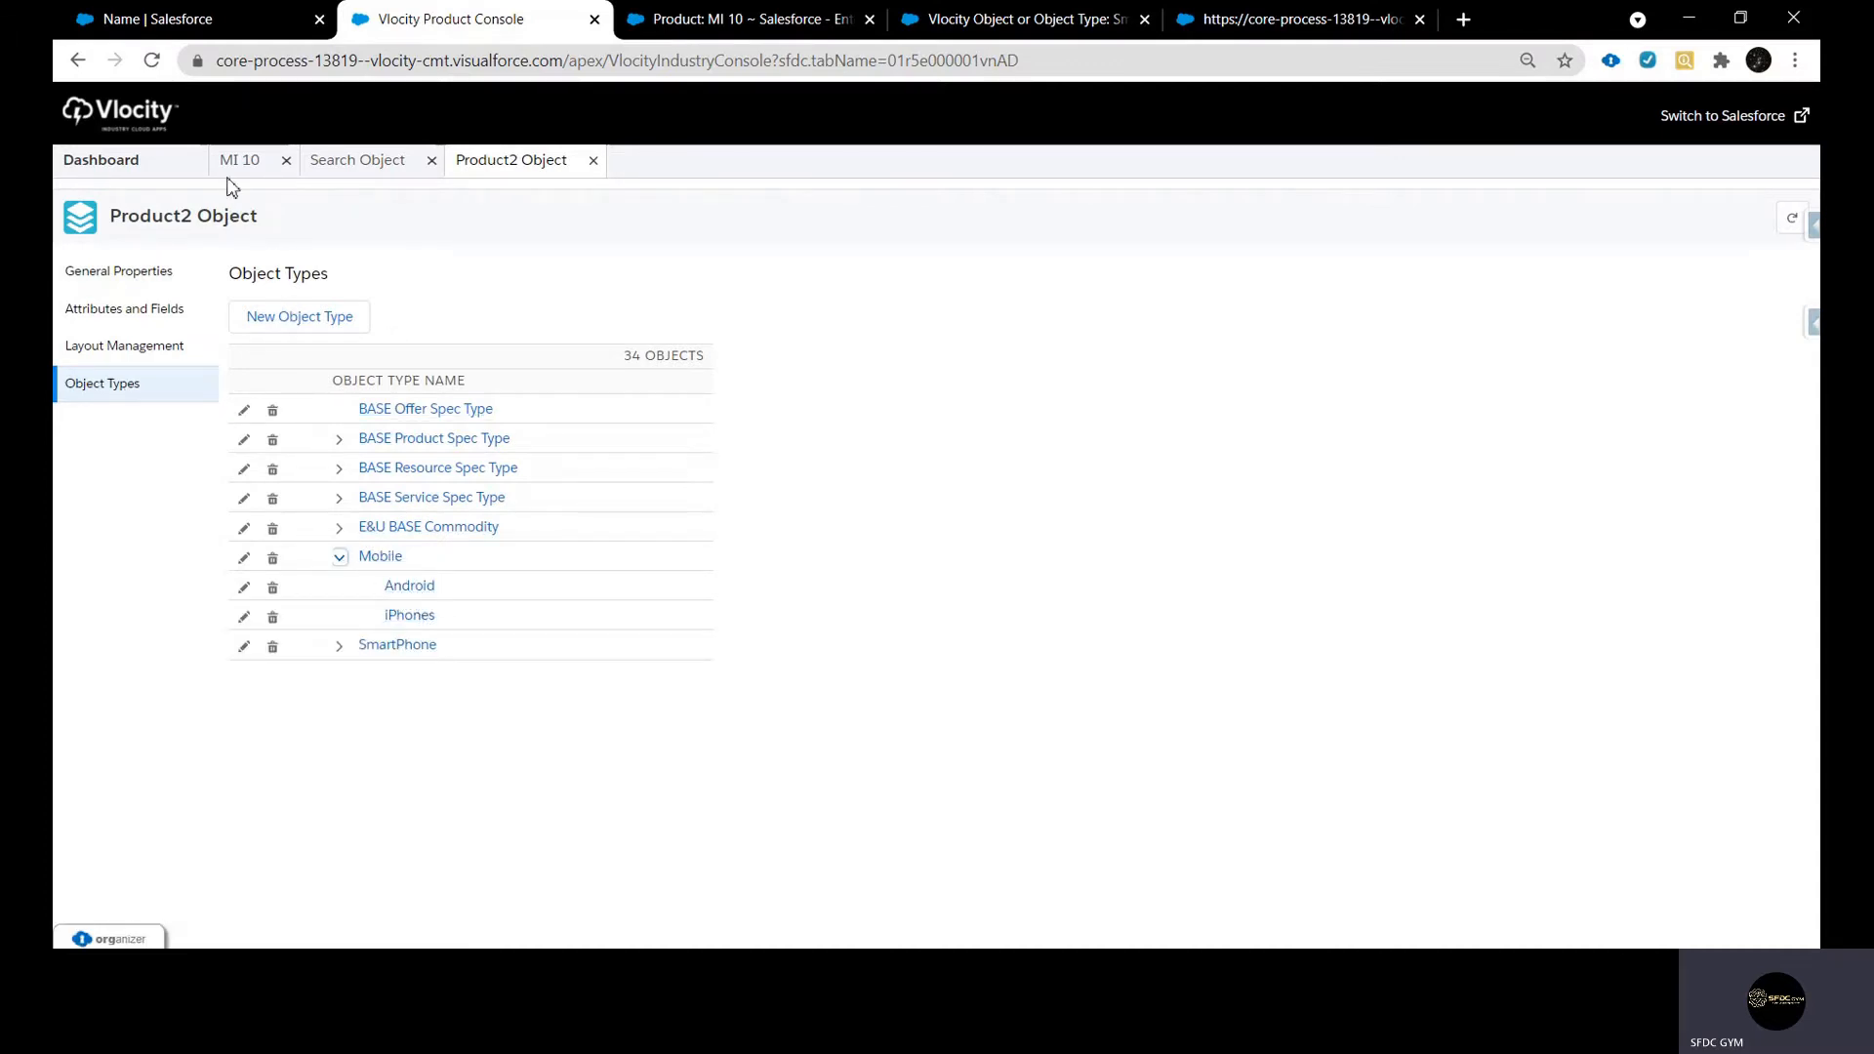
pyautogui.click(417, 590)
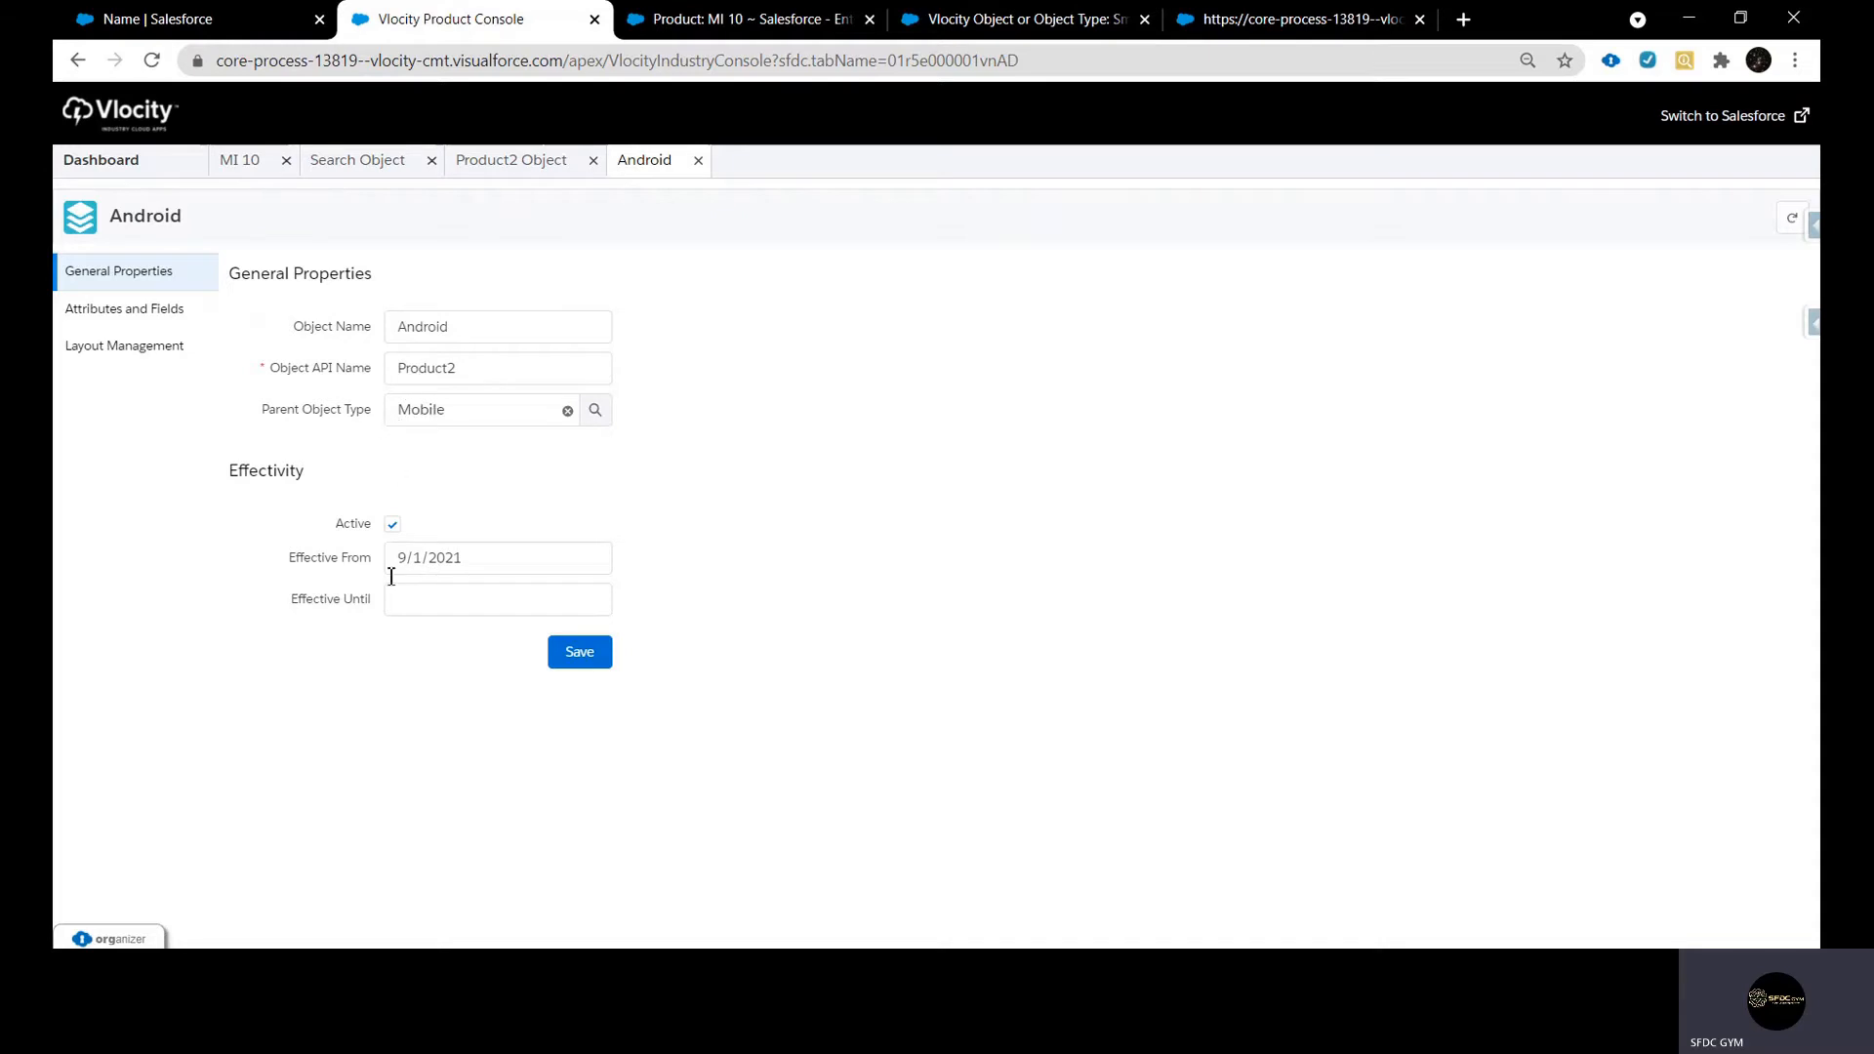
# Review the Attributes and Fields and Layout Management pages of the Android object type
pyautogui.click(121, 325)
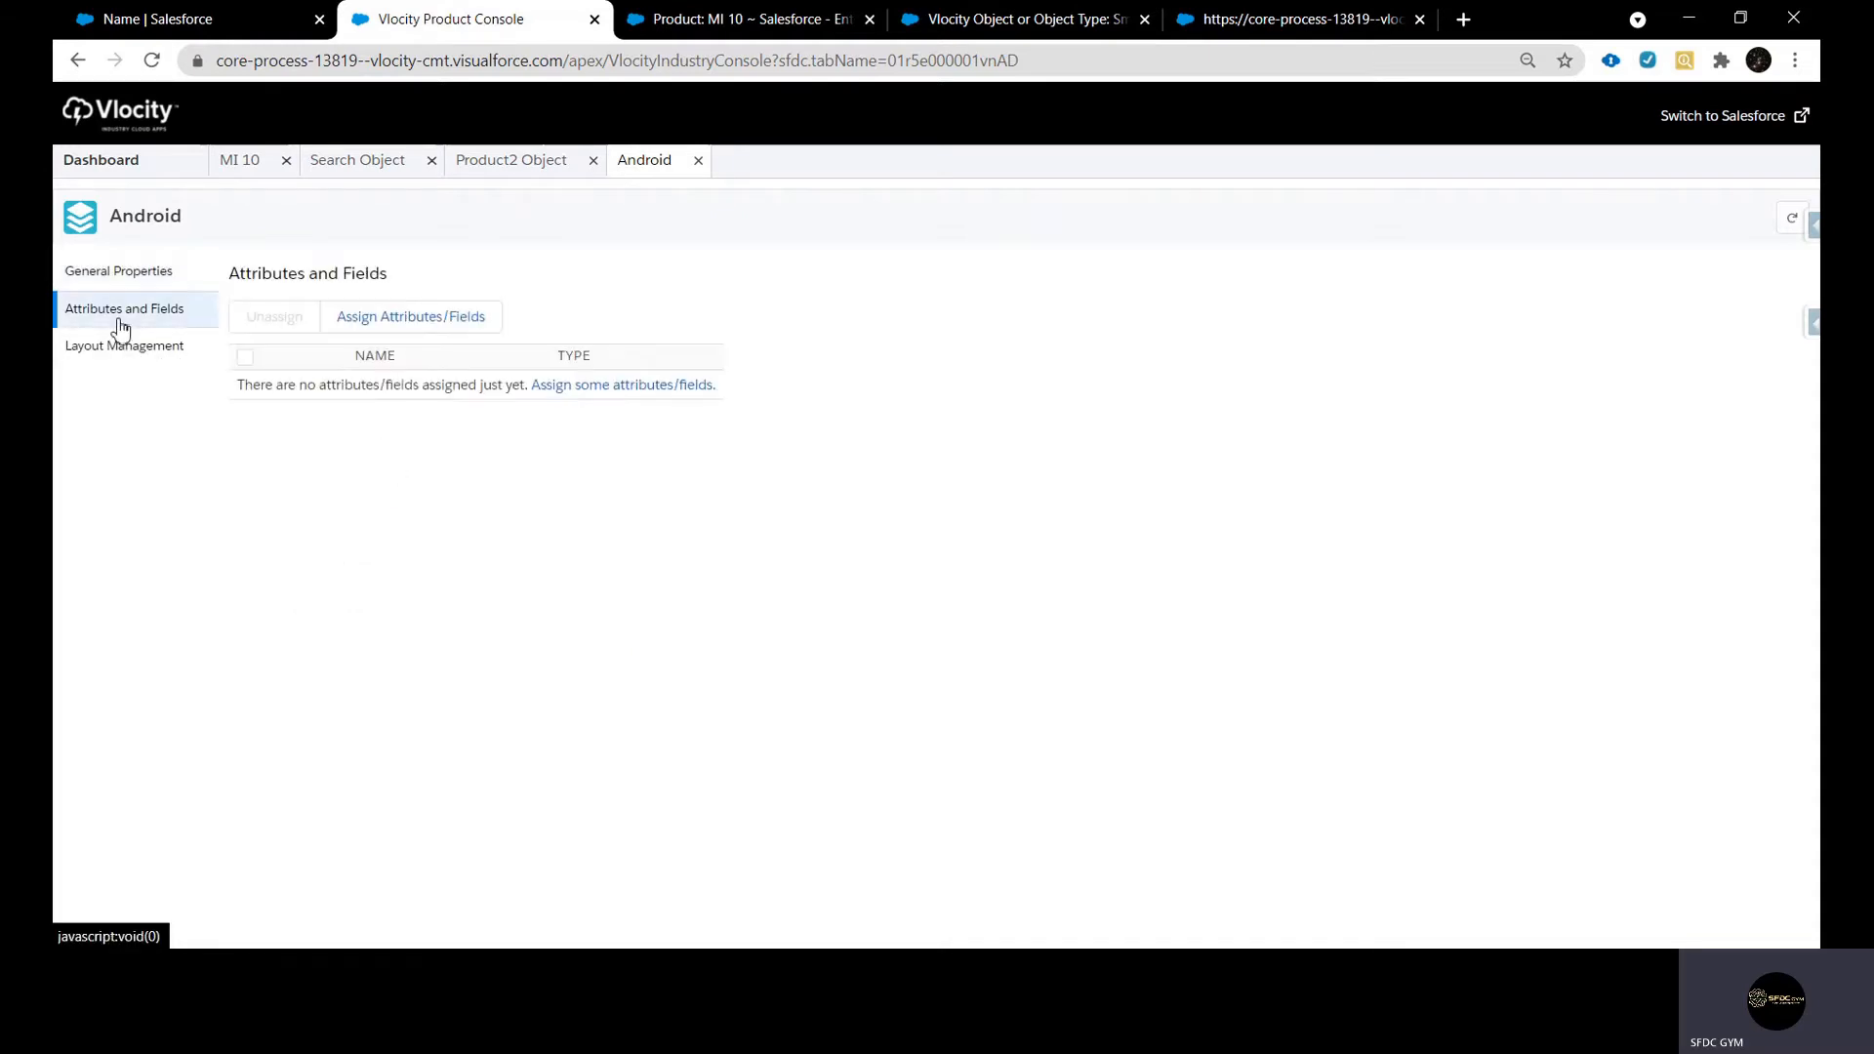
pyautogui.click(128, 355)
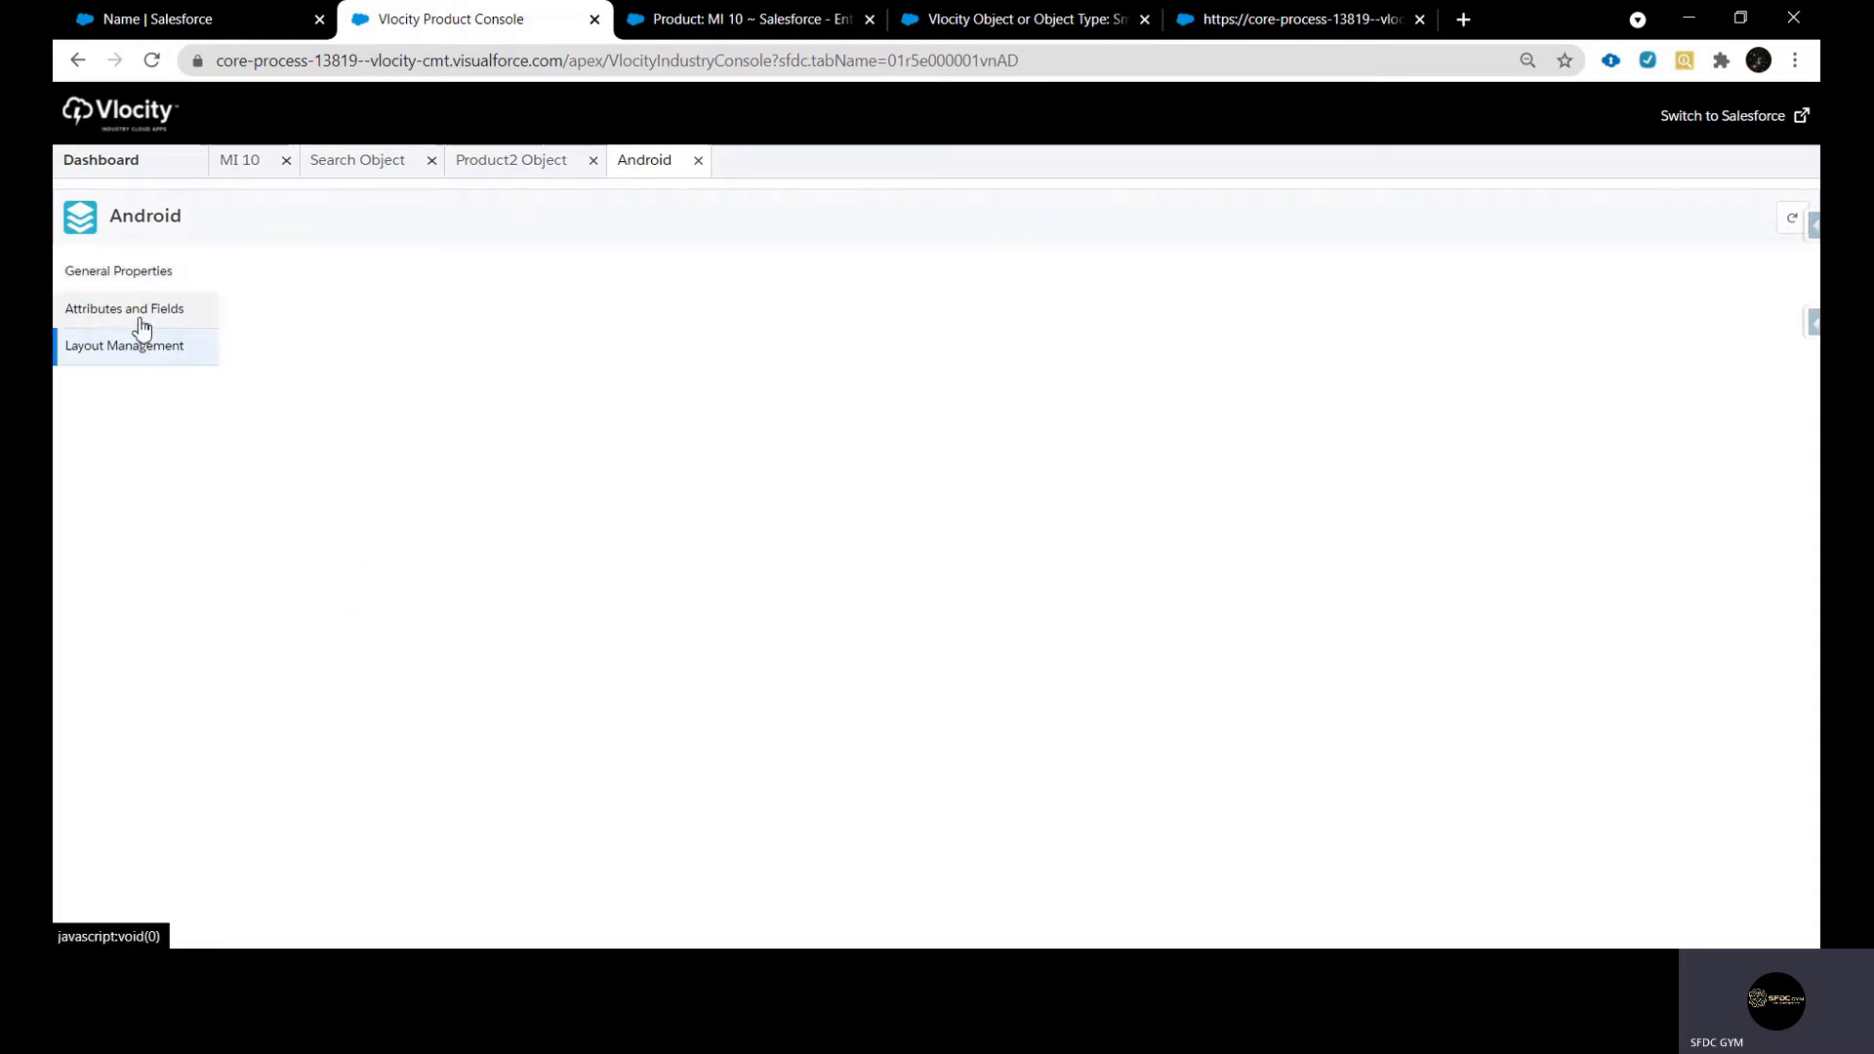
pyautogui.click(140, 323)
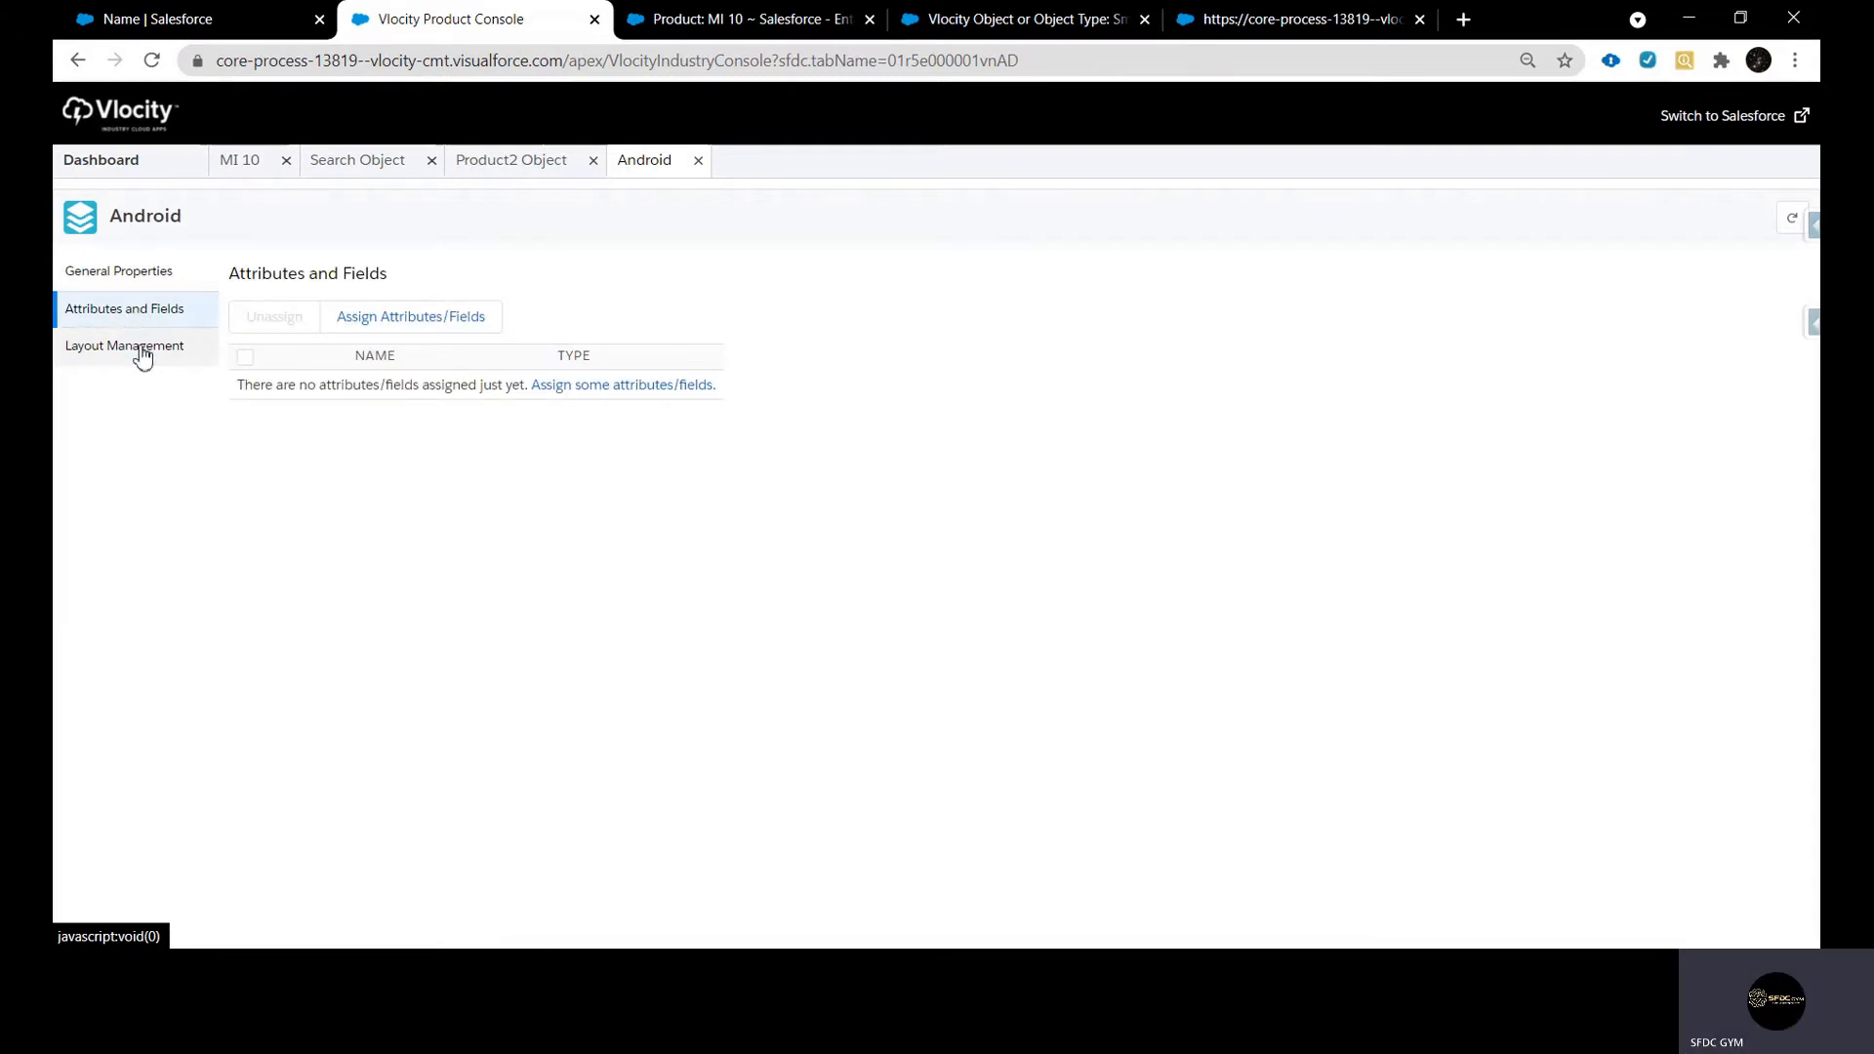
pyautogui.click(142, 349)
pyautogui.click(139, 322)
pyautogui.click(137, 350)
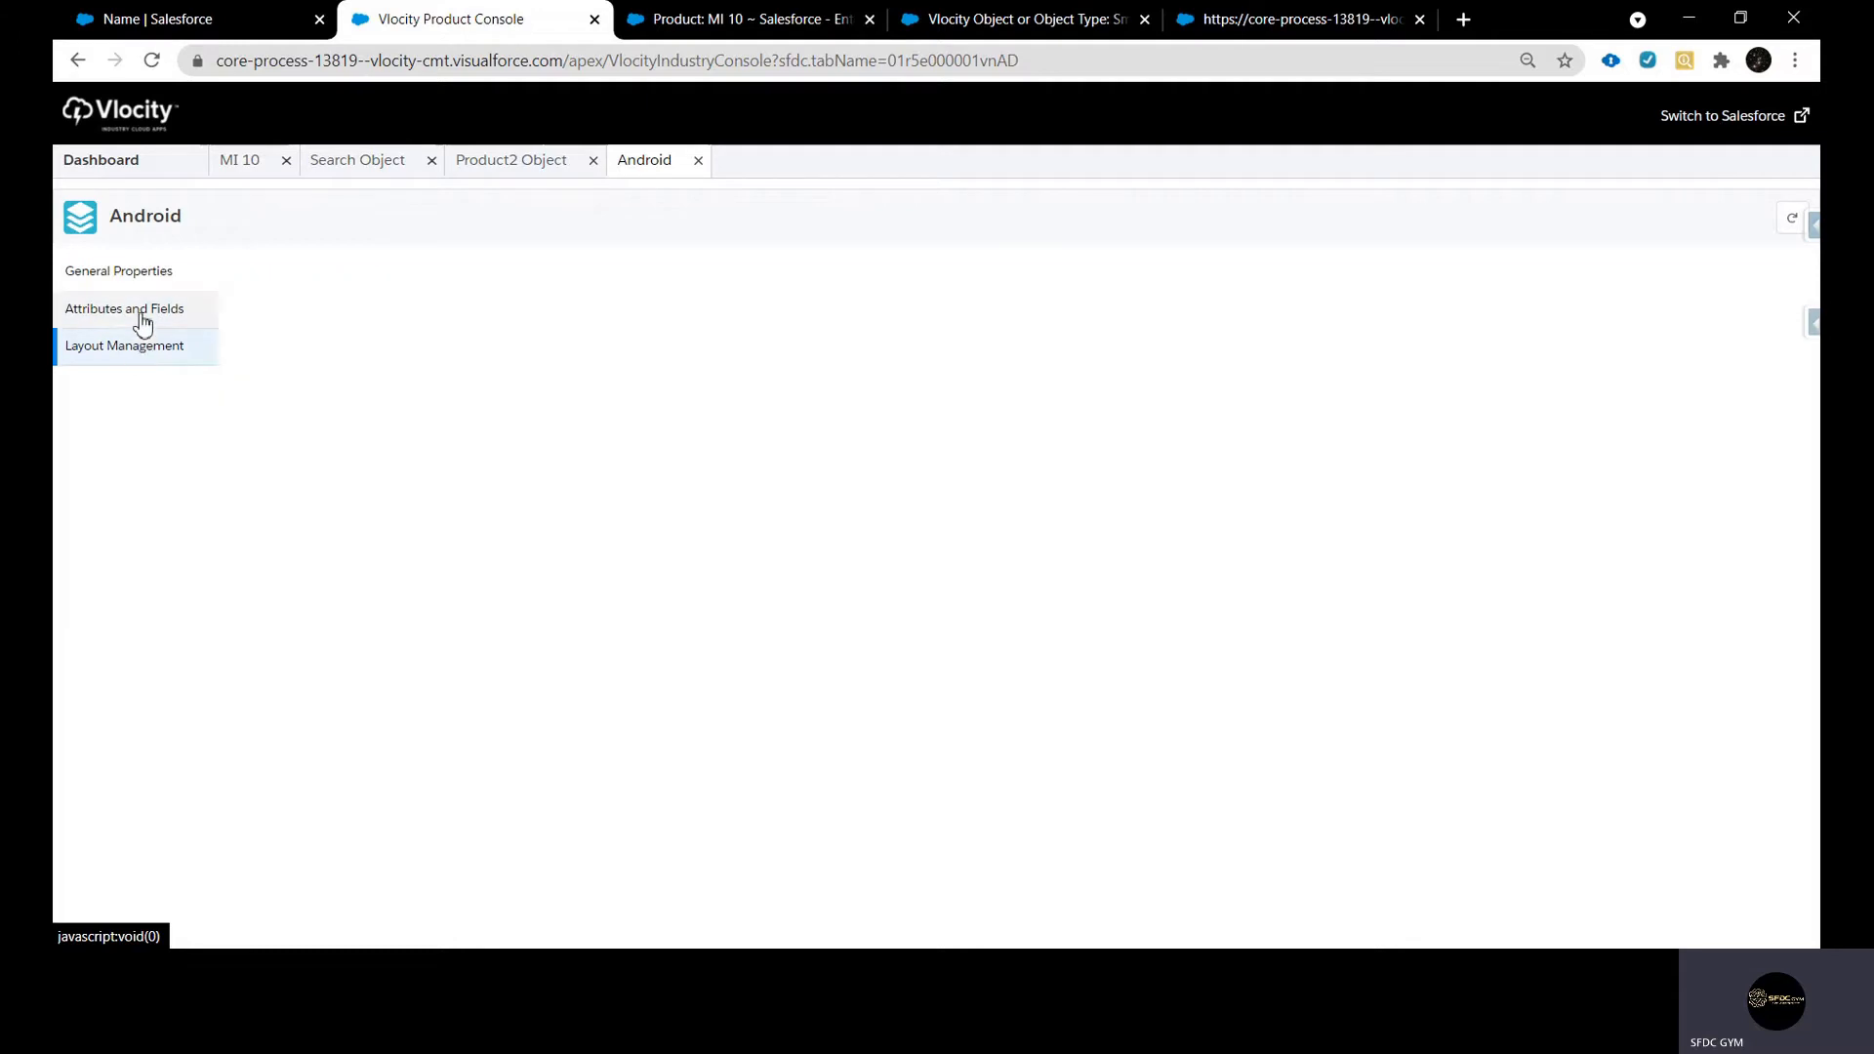
pyautogui.click(138, 320)
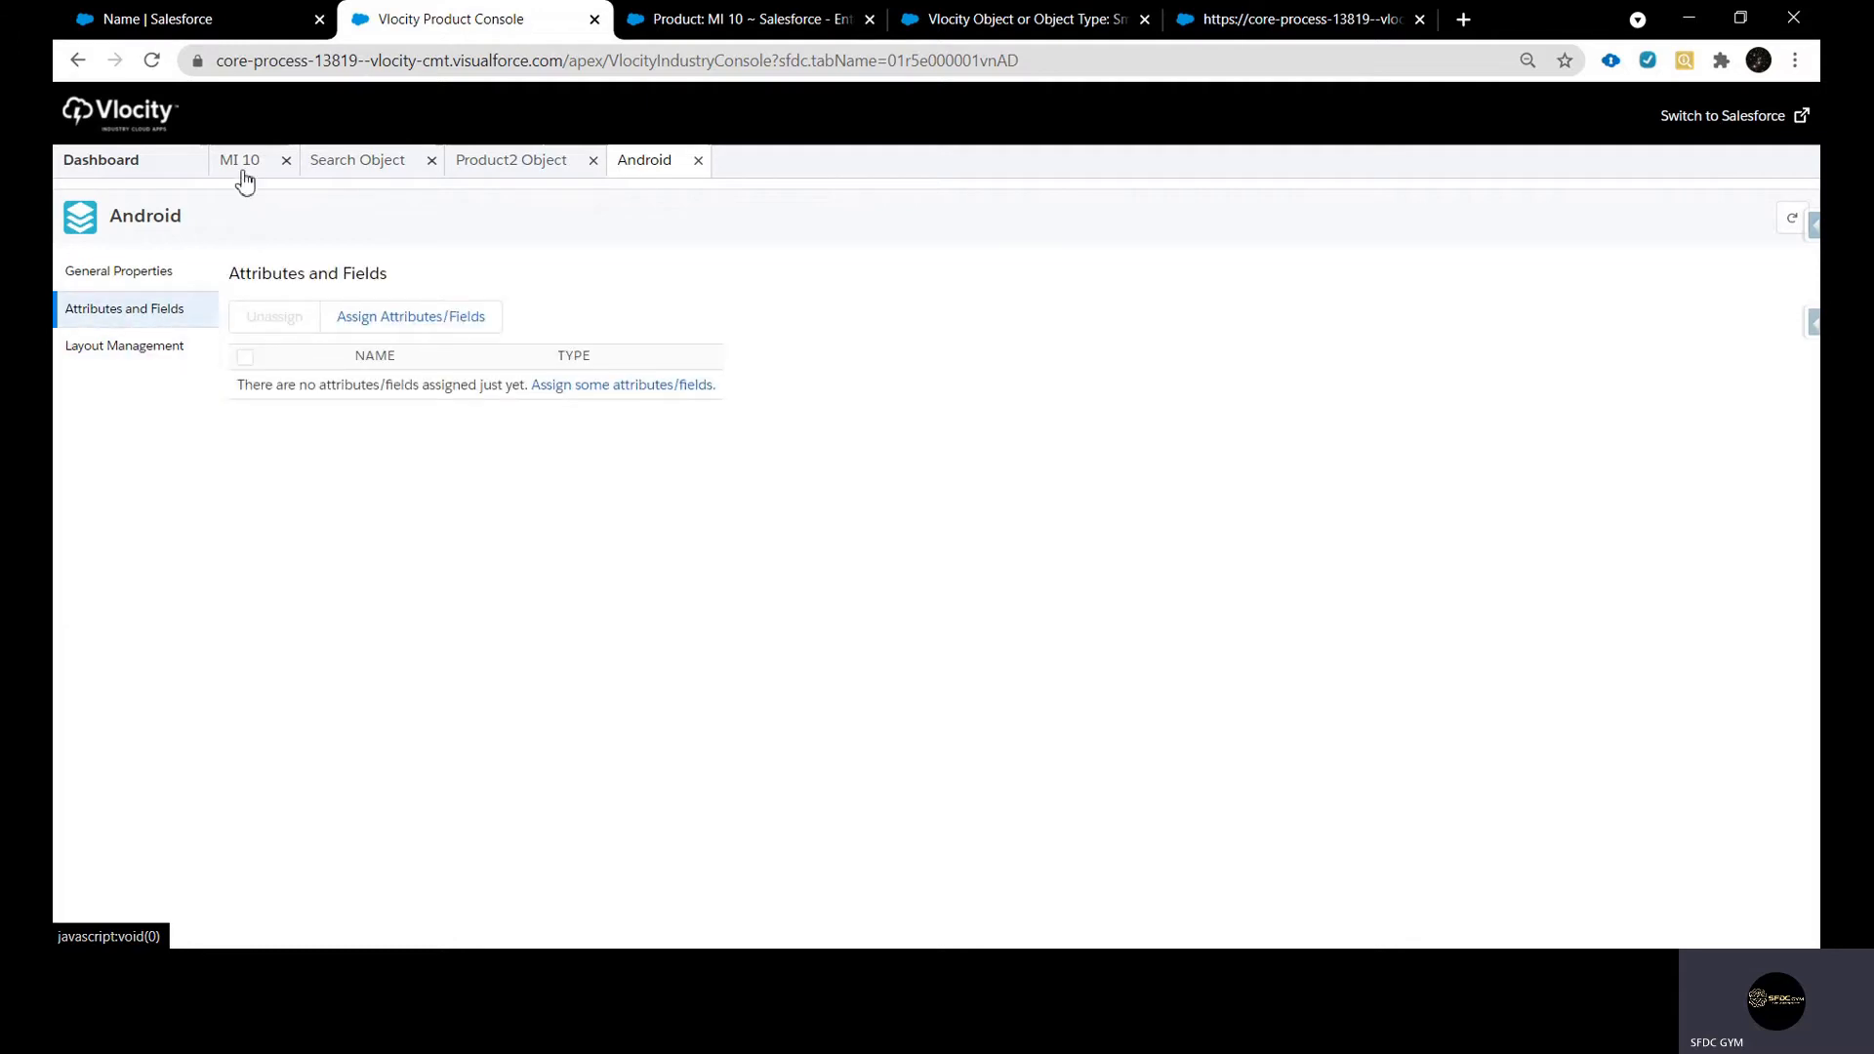
pyautogui.click(240, 171)
pyautogui.click(632, 166)
# Open the list of assignable attributes and fields for Android and examine which entries are attributes and which are fields
pyautogui.click(461, 328)
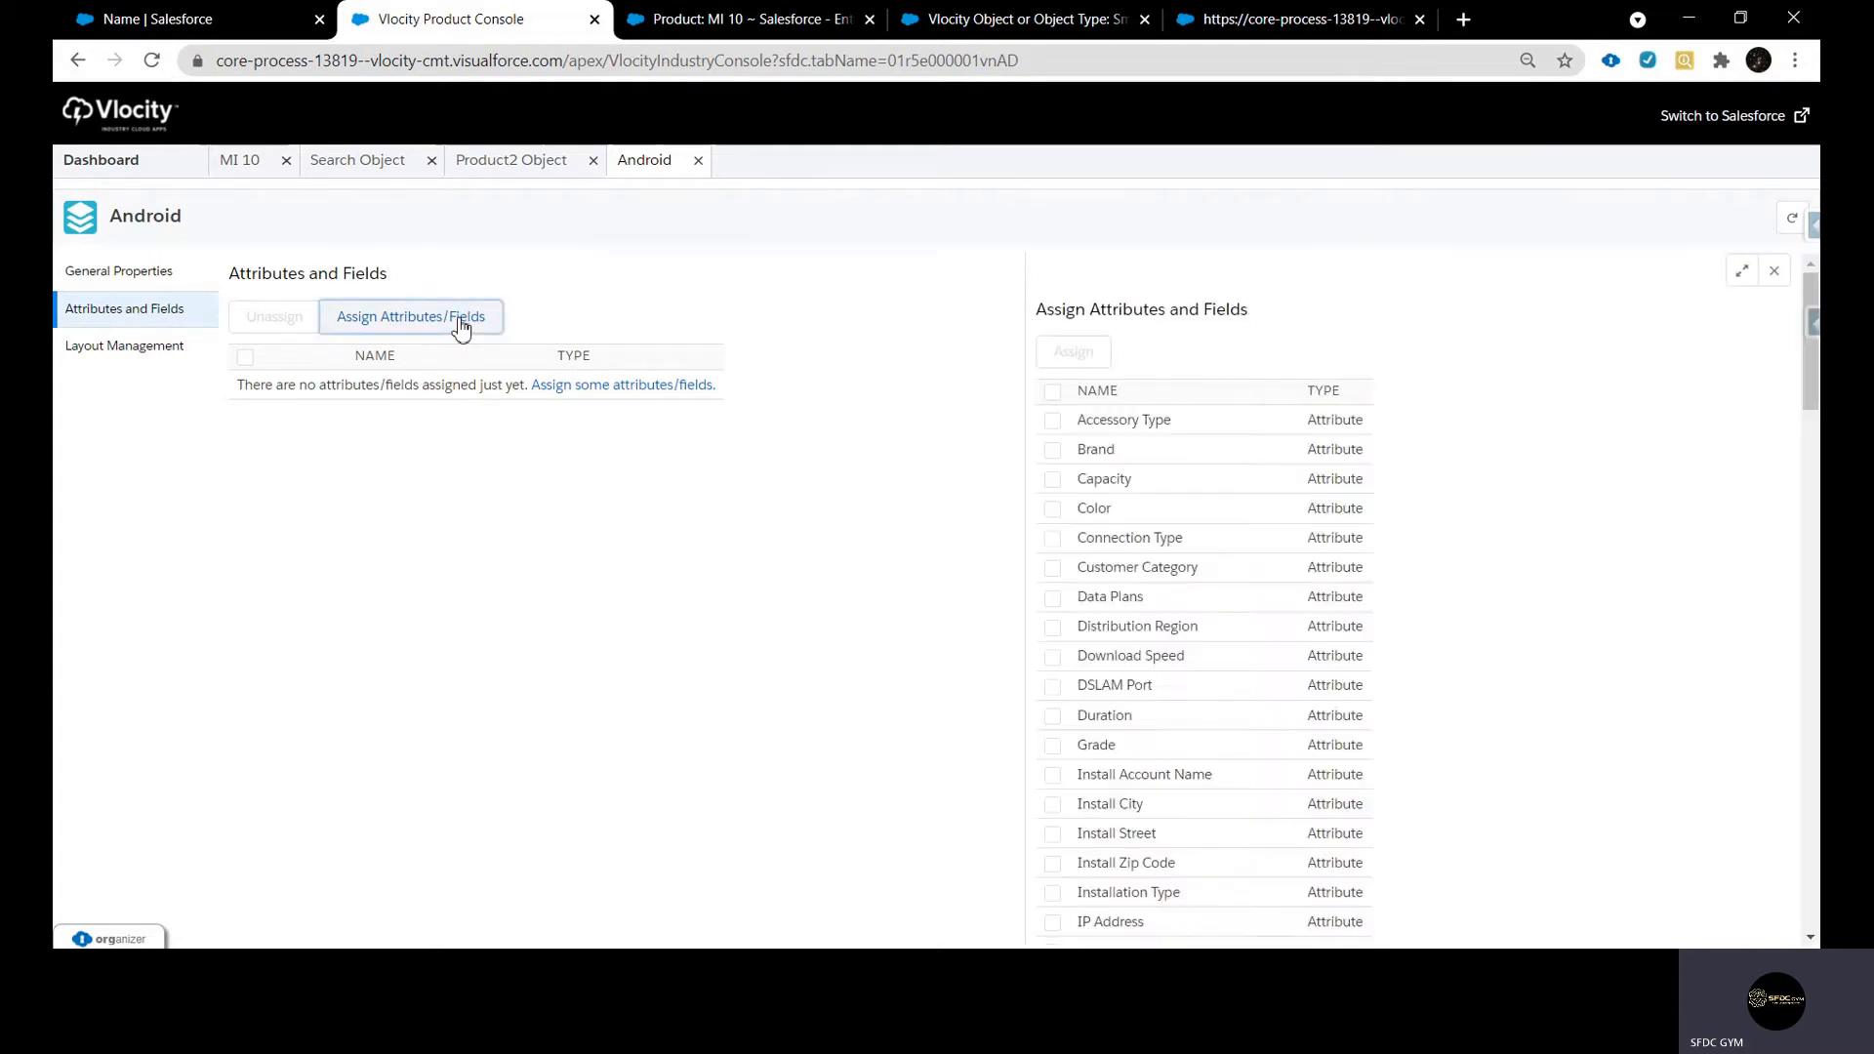
pyautogui.scroll(-5, 1360, 448)
pyautogui.scroll(-10, 1351, 458)
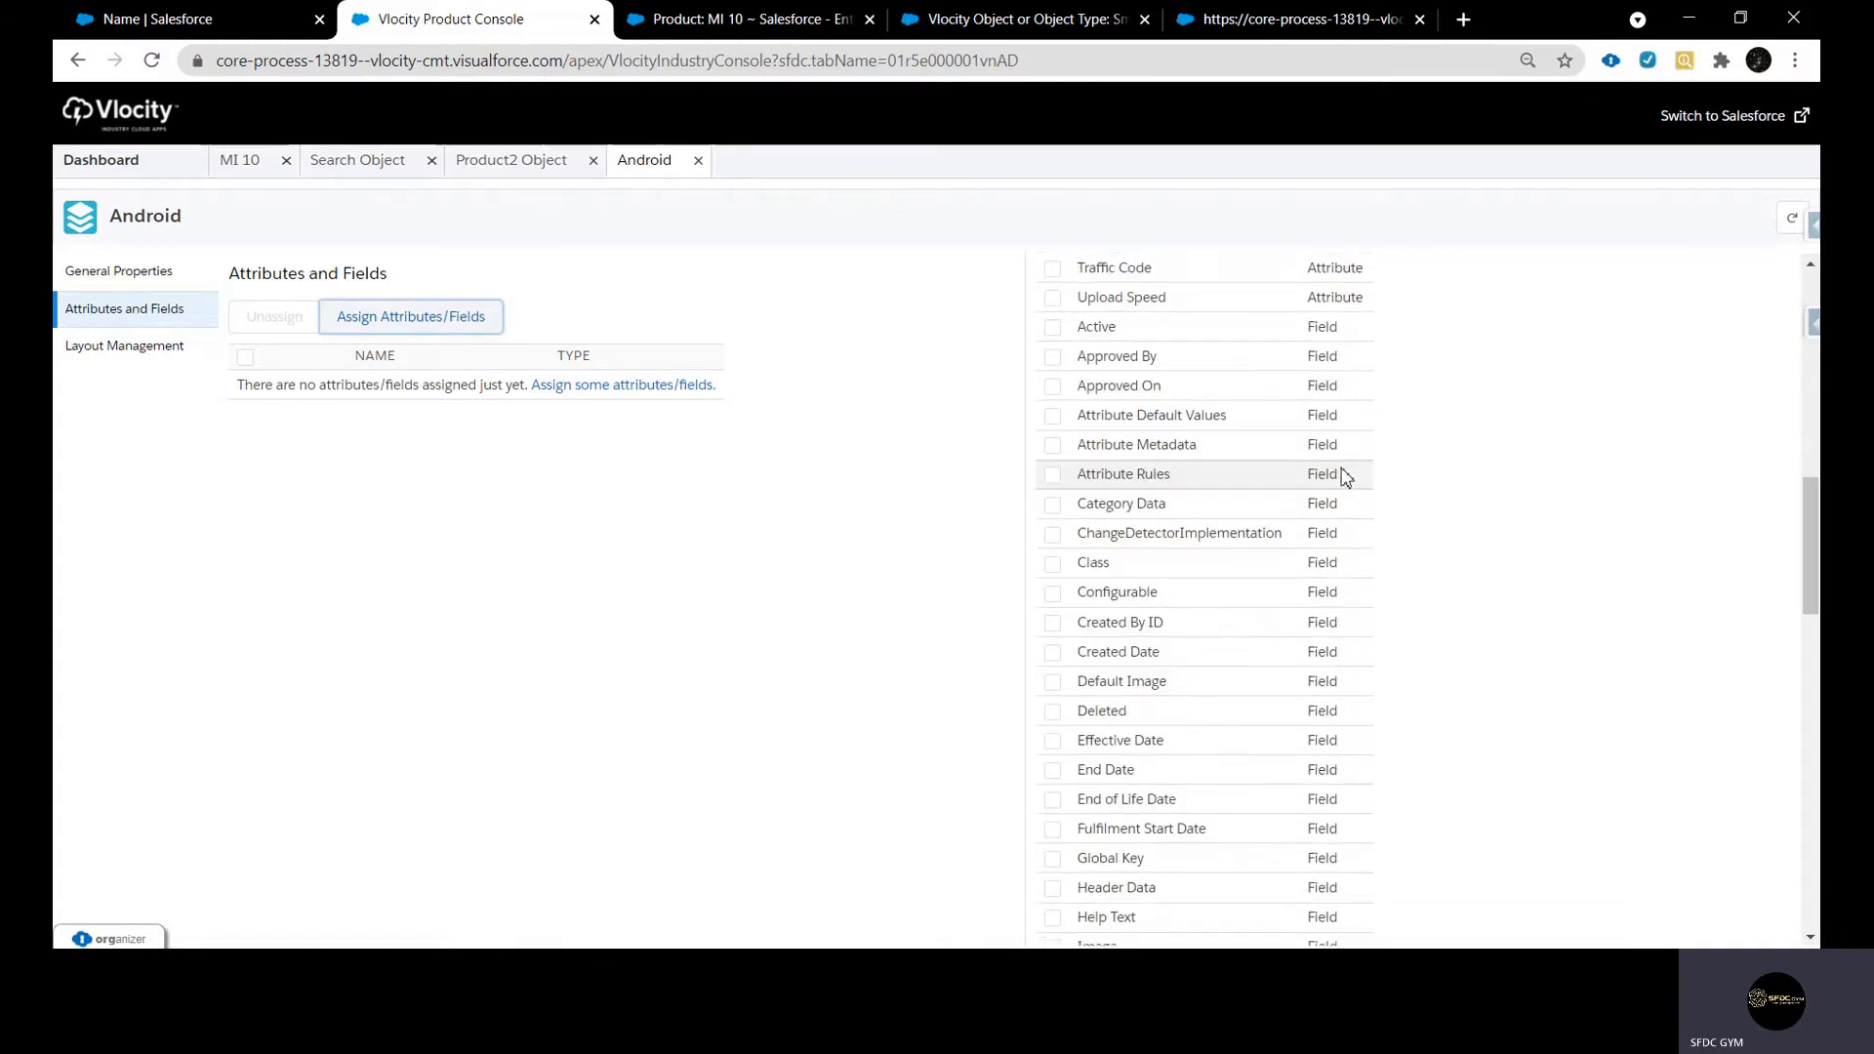
pyautogui.scroll(10, 1350, 859)
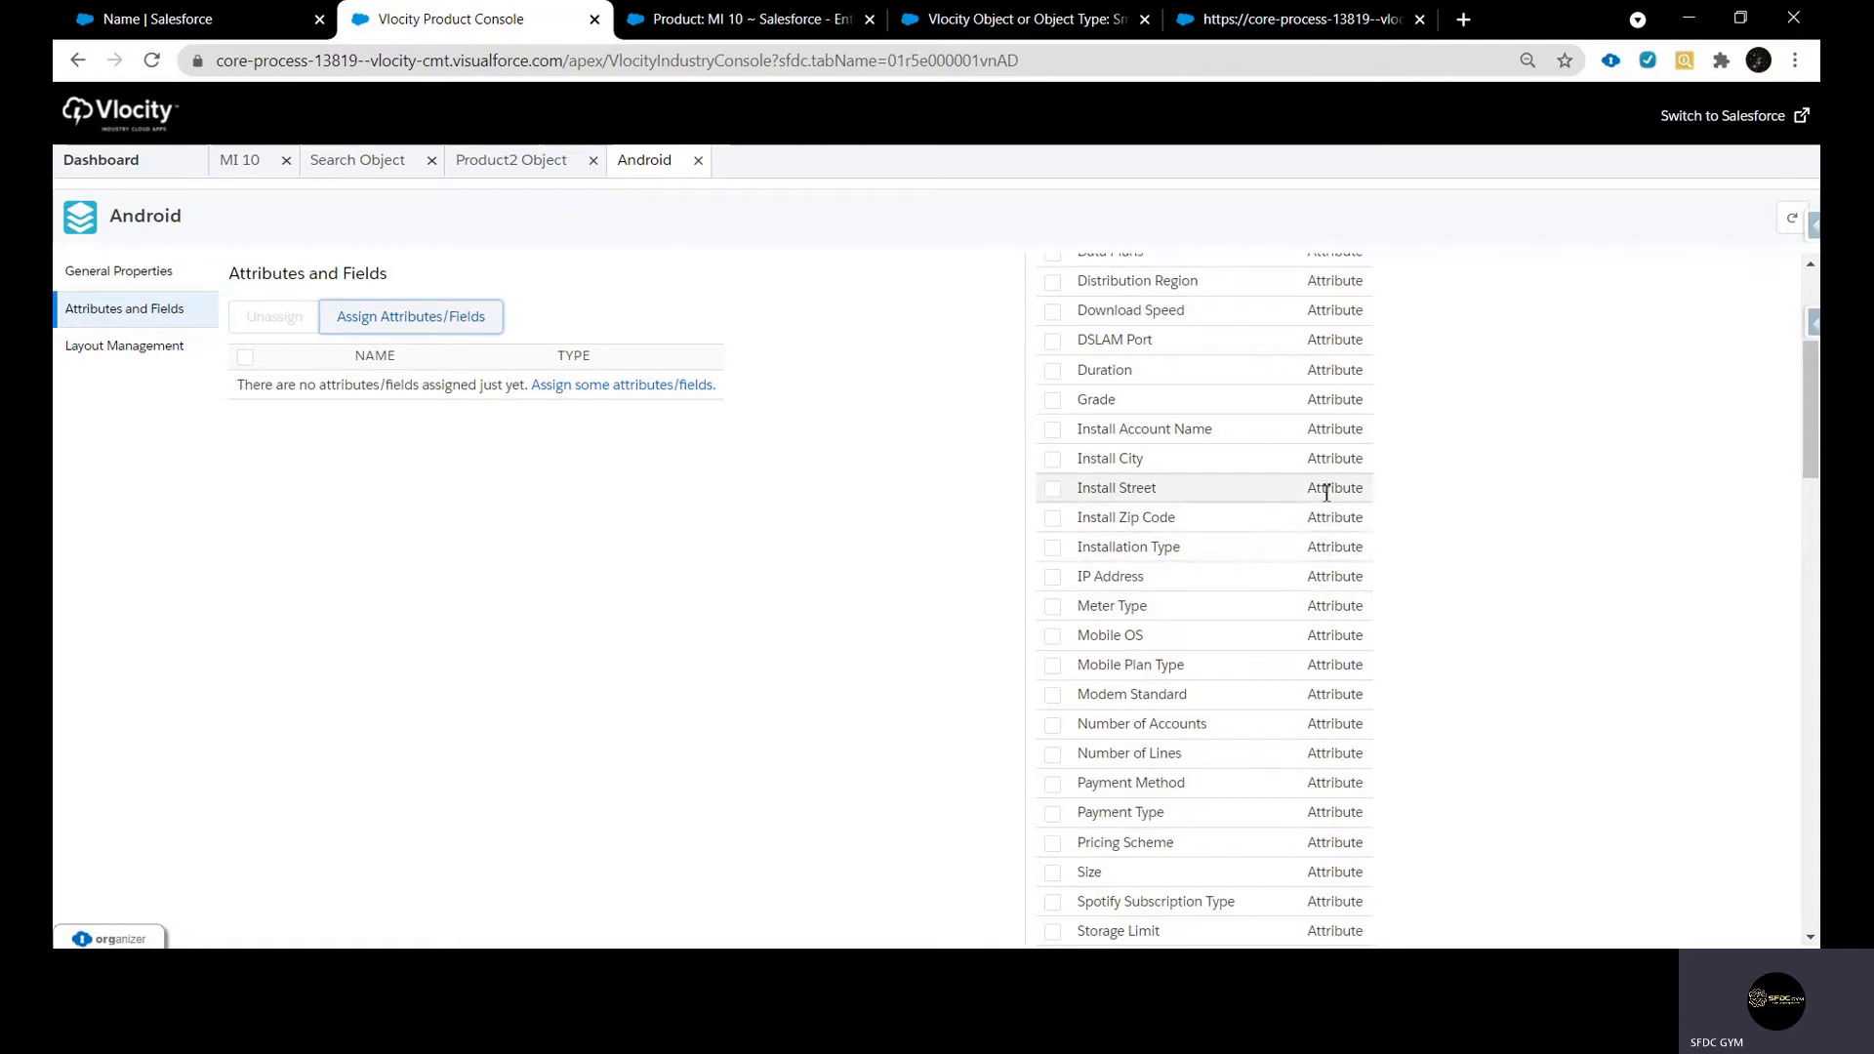
pyautogui.moveTo(1306, 496); pyautogui.dragTo(1357, 488)
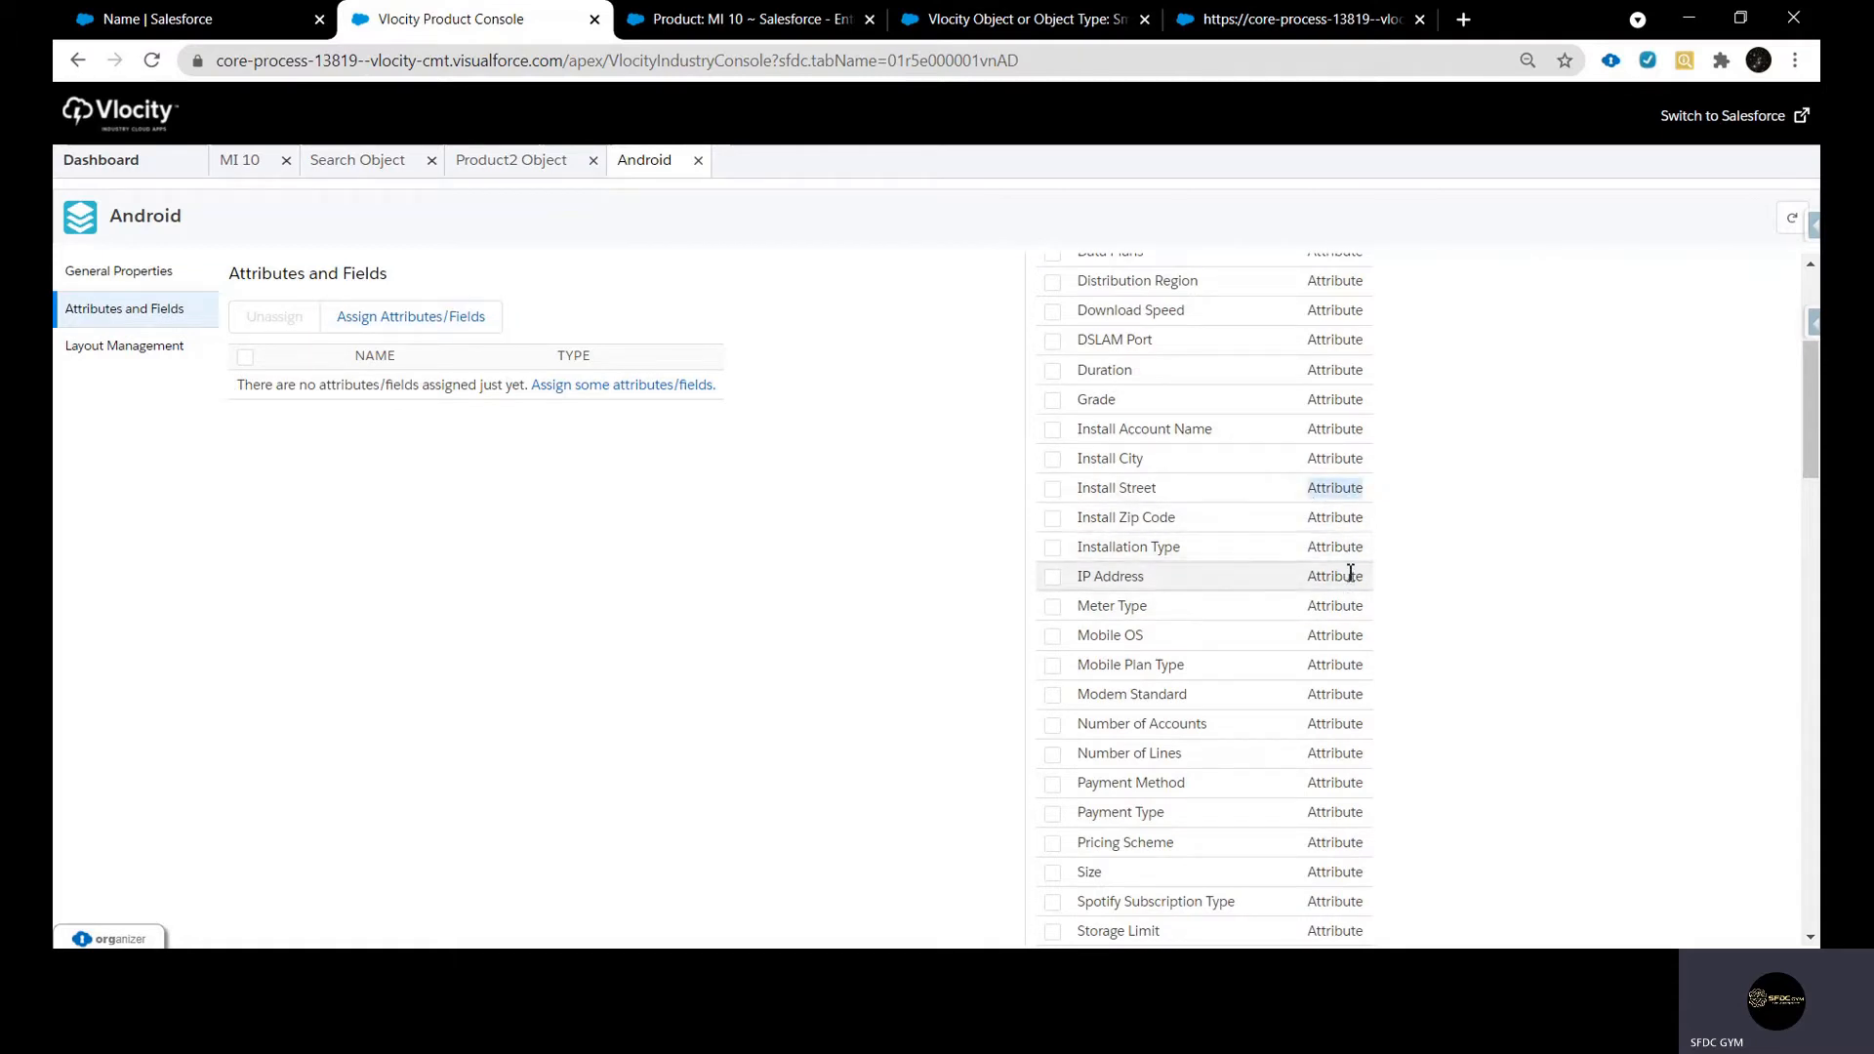
pyautogui.scroll(4, 1347, 569)
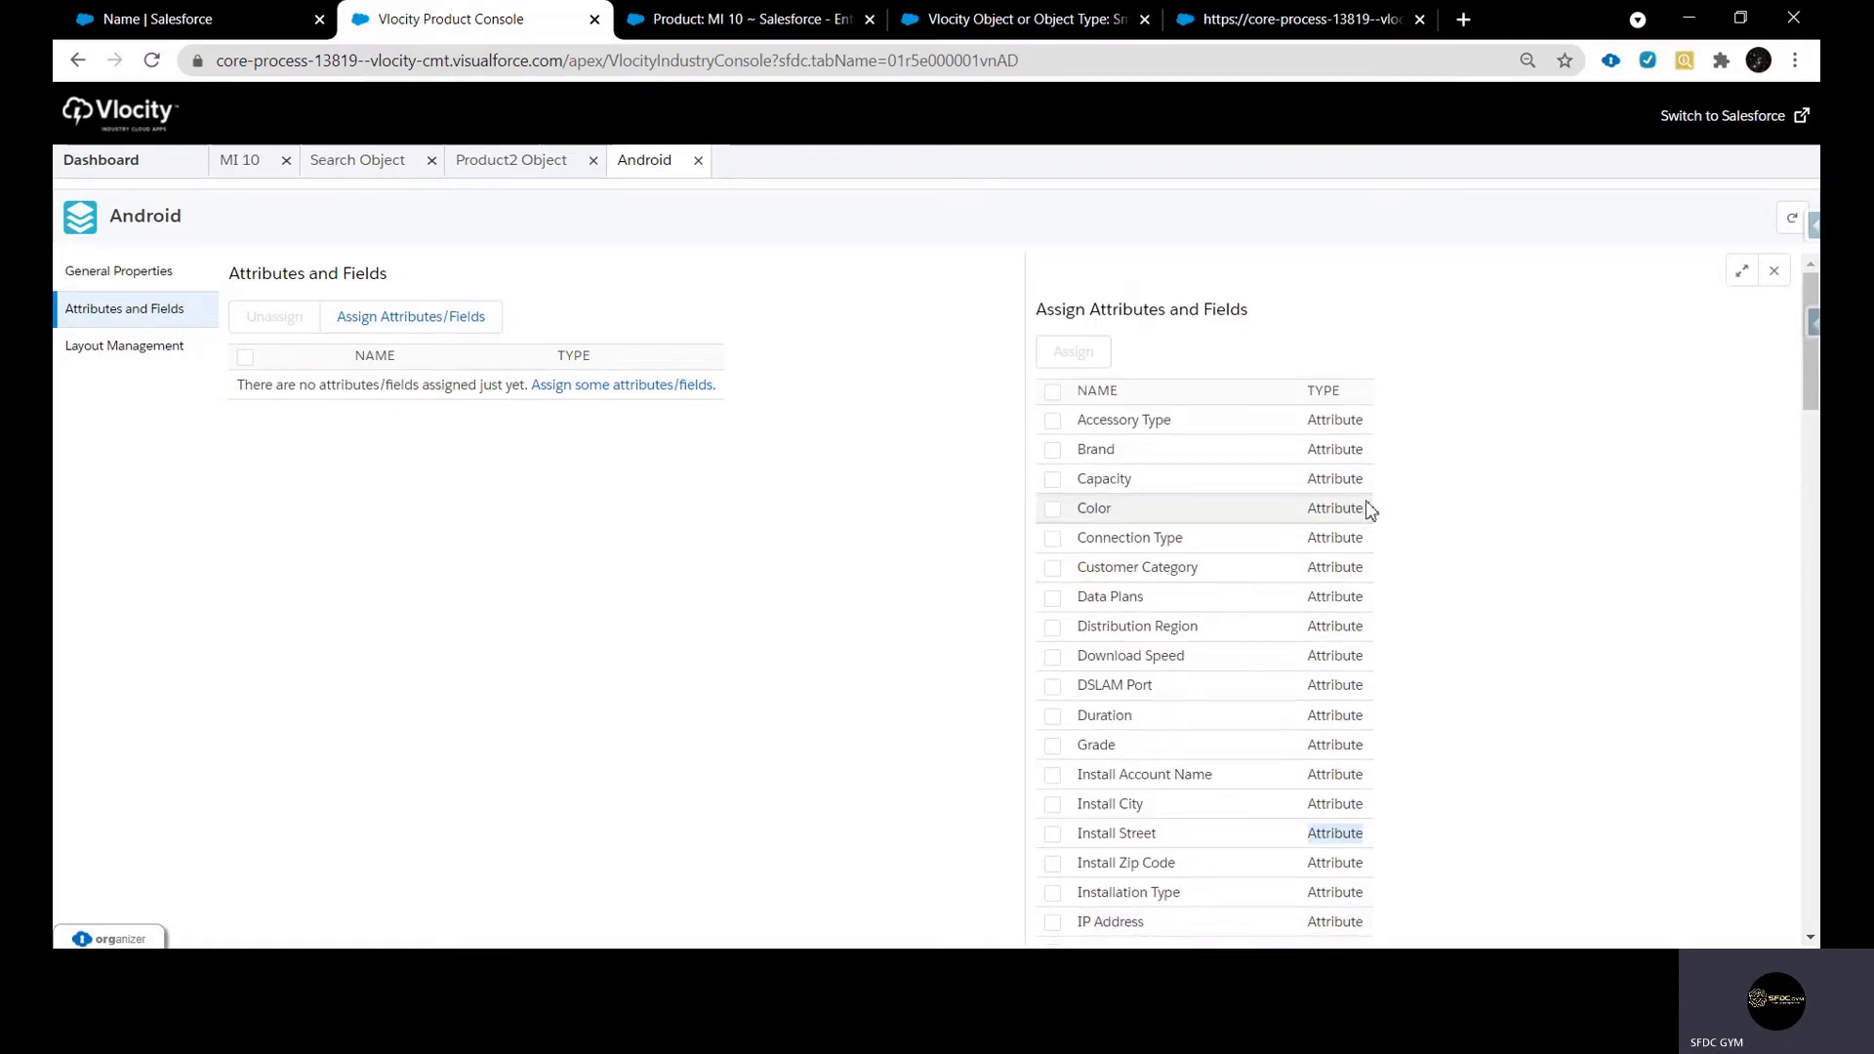
pyautogui.moveTo(1307, 420); pyautogui.dragTo(1371, 420)
pyautogui.scroll(-10, 1349, 490)
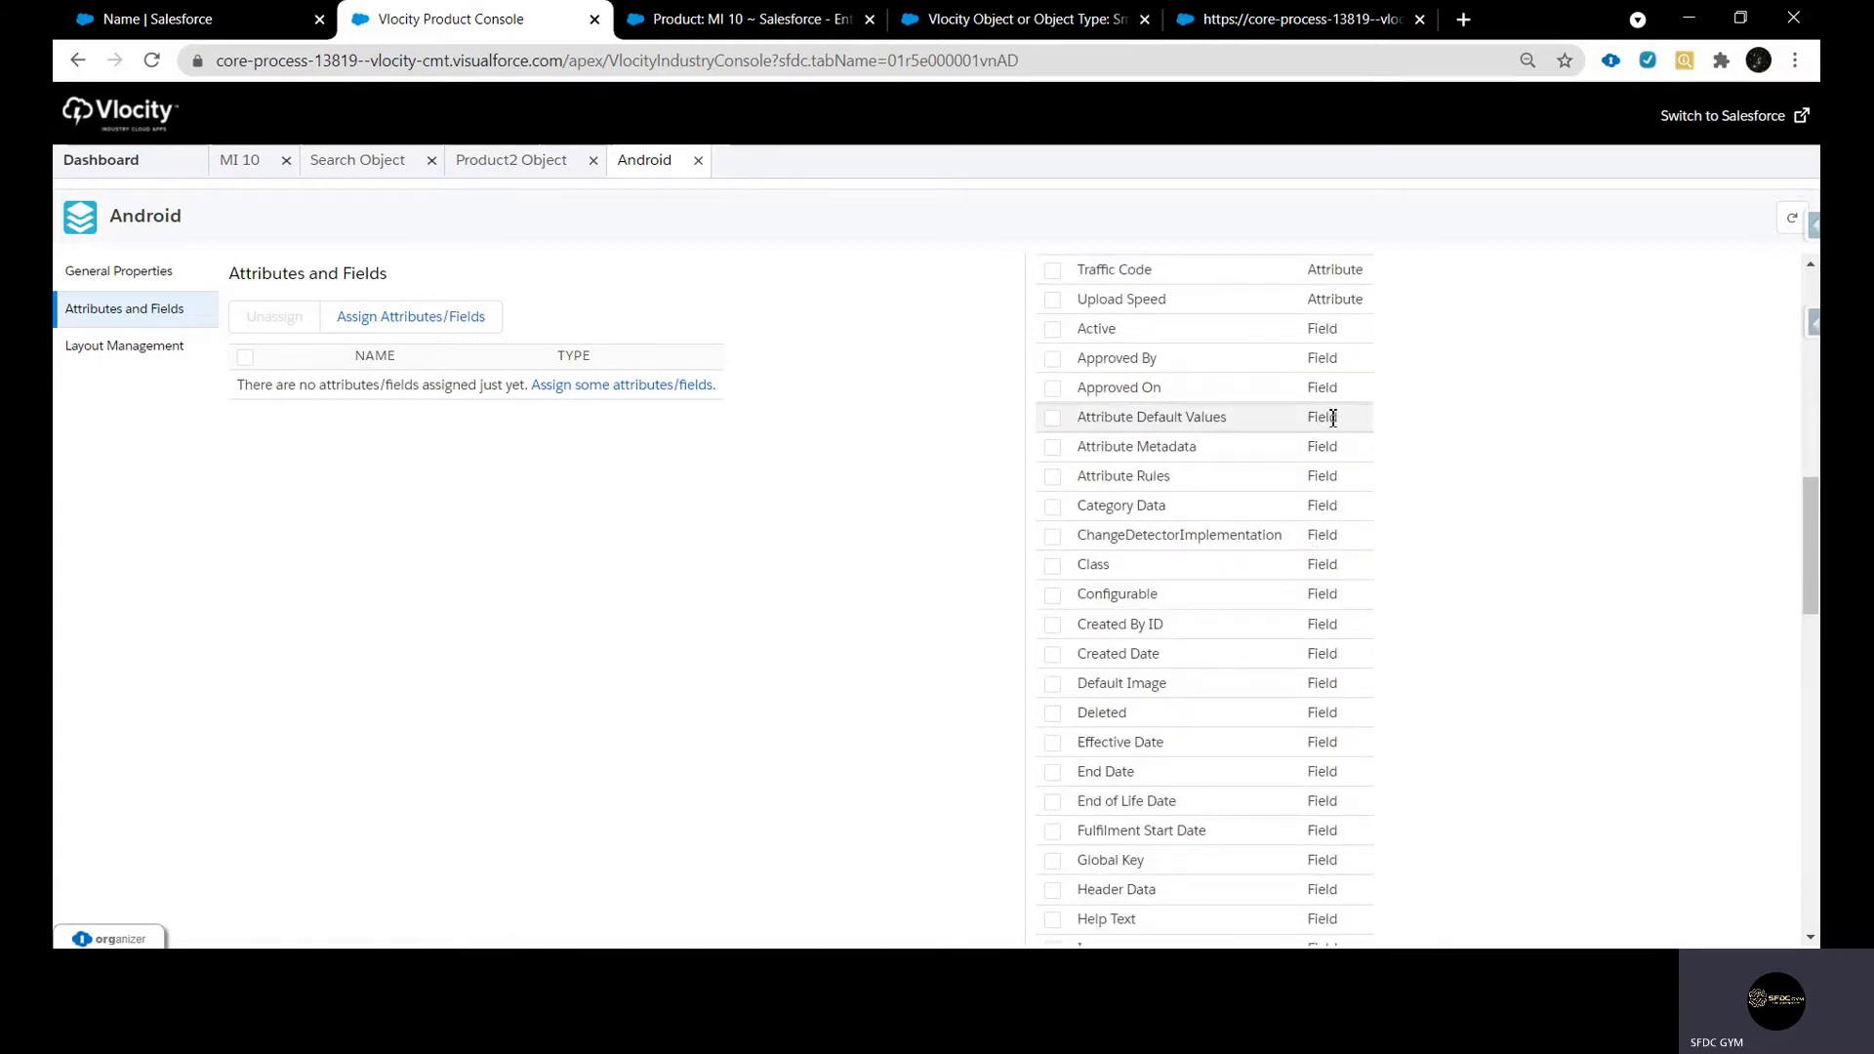
pyautogui.scroll(4, 1334, 420)
pyautogui.doubleClick(1334, 436)
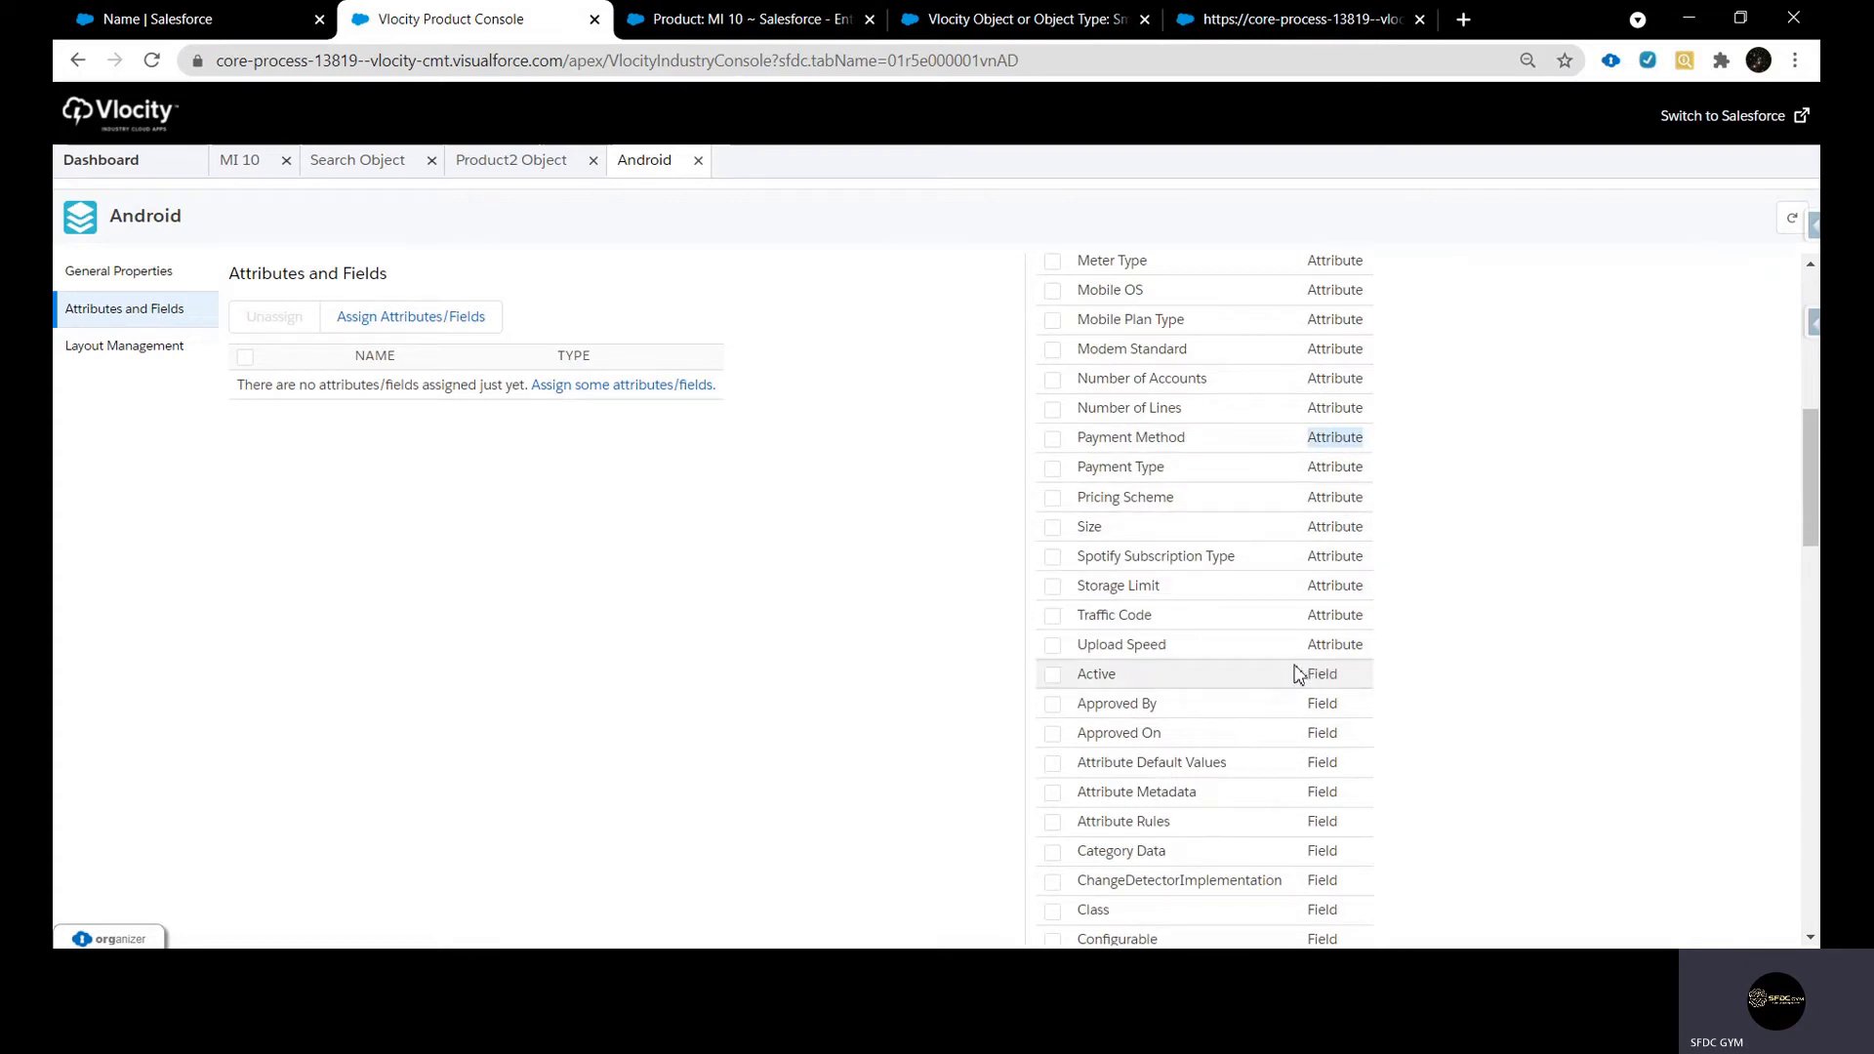
pyautogui.scroll(6, 1297, 671)
pyautogui.scroll(2, 1297, 672)
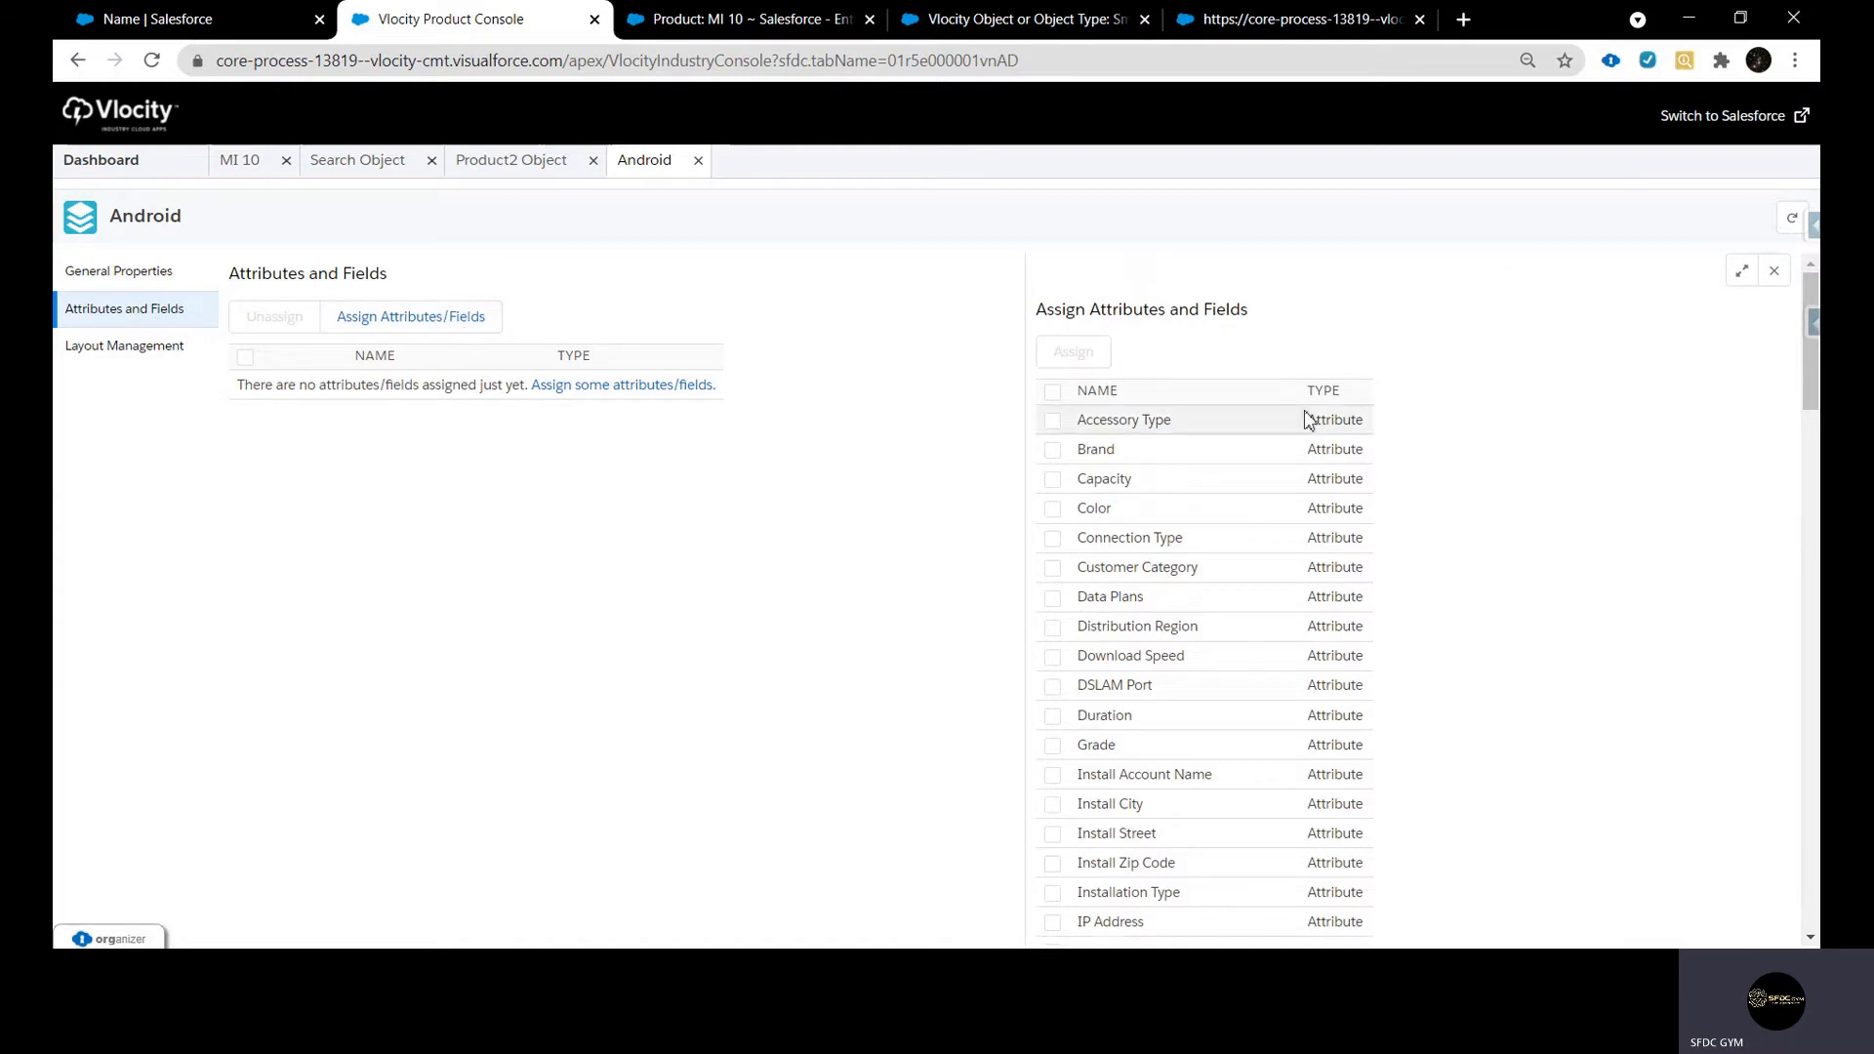
pyautogui.scroll(-14, 1239, 488)
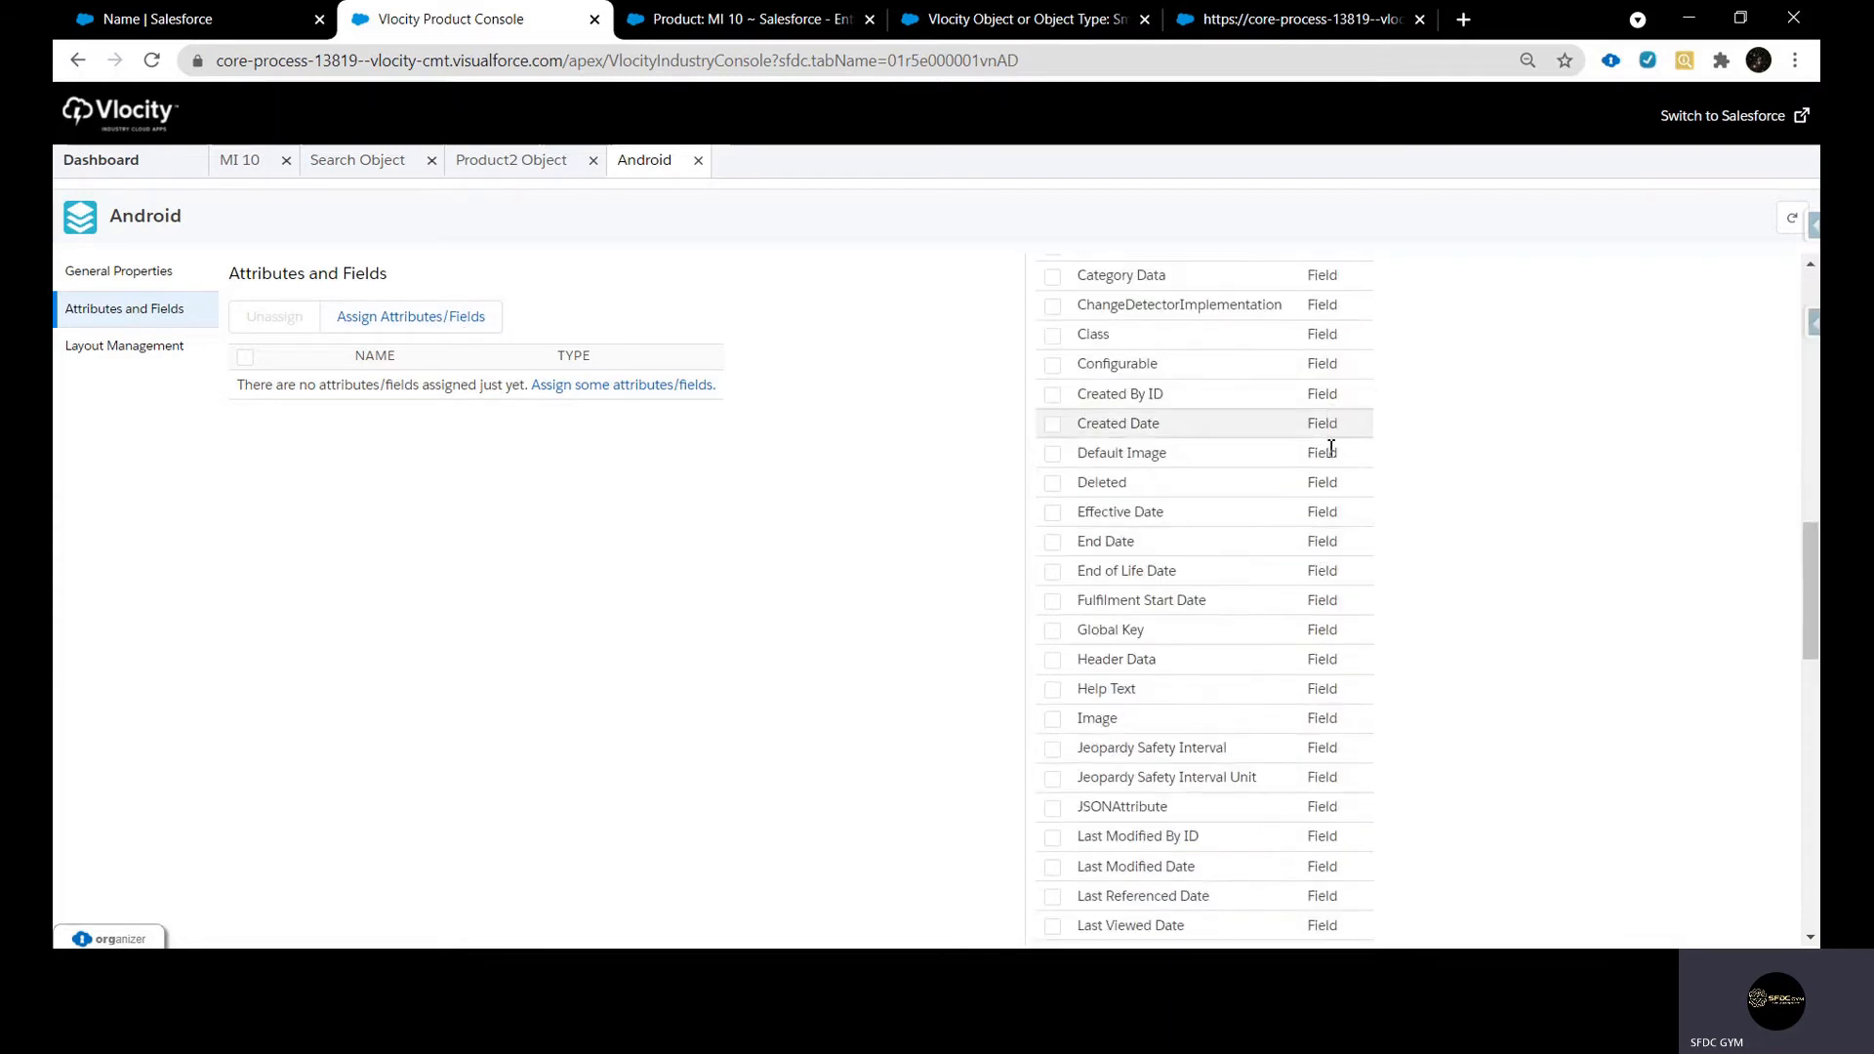
pyautogui.scroll(-4, 1347, 546)
pyautogui.scroll(-10, 1366, 674)
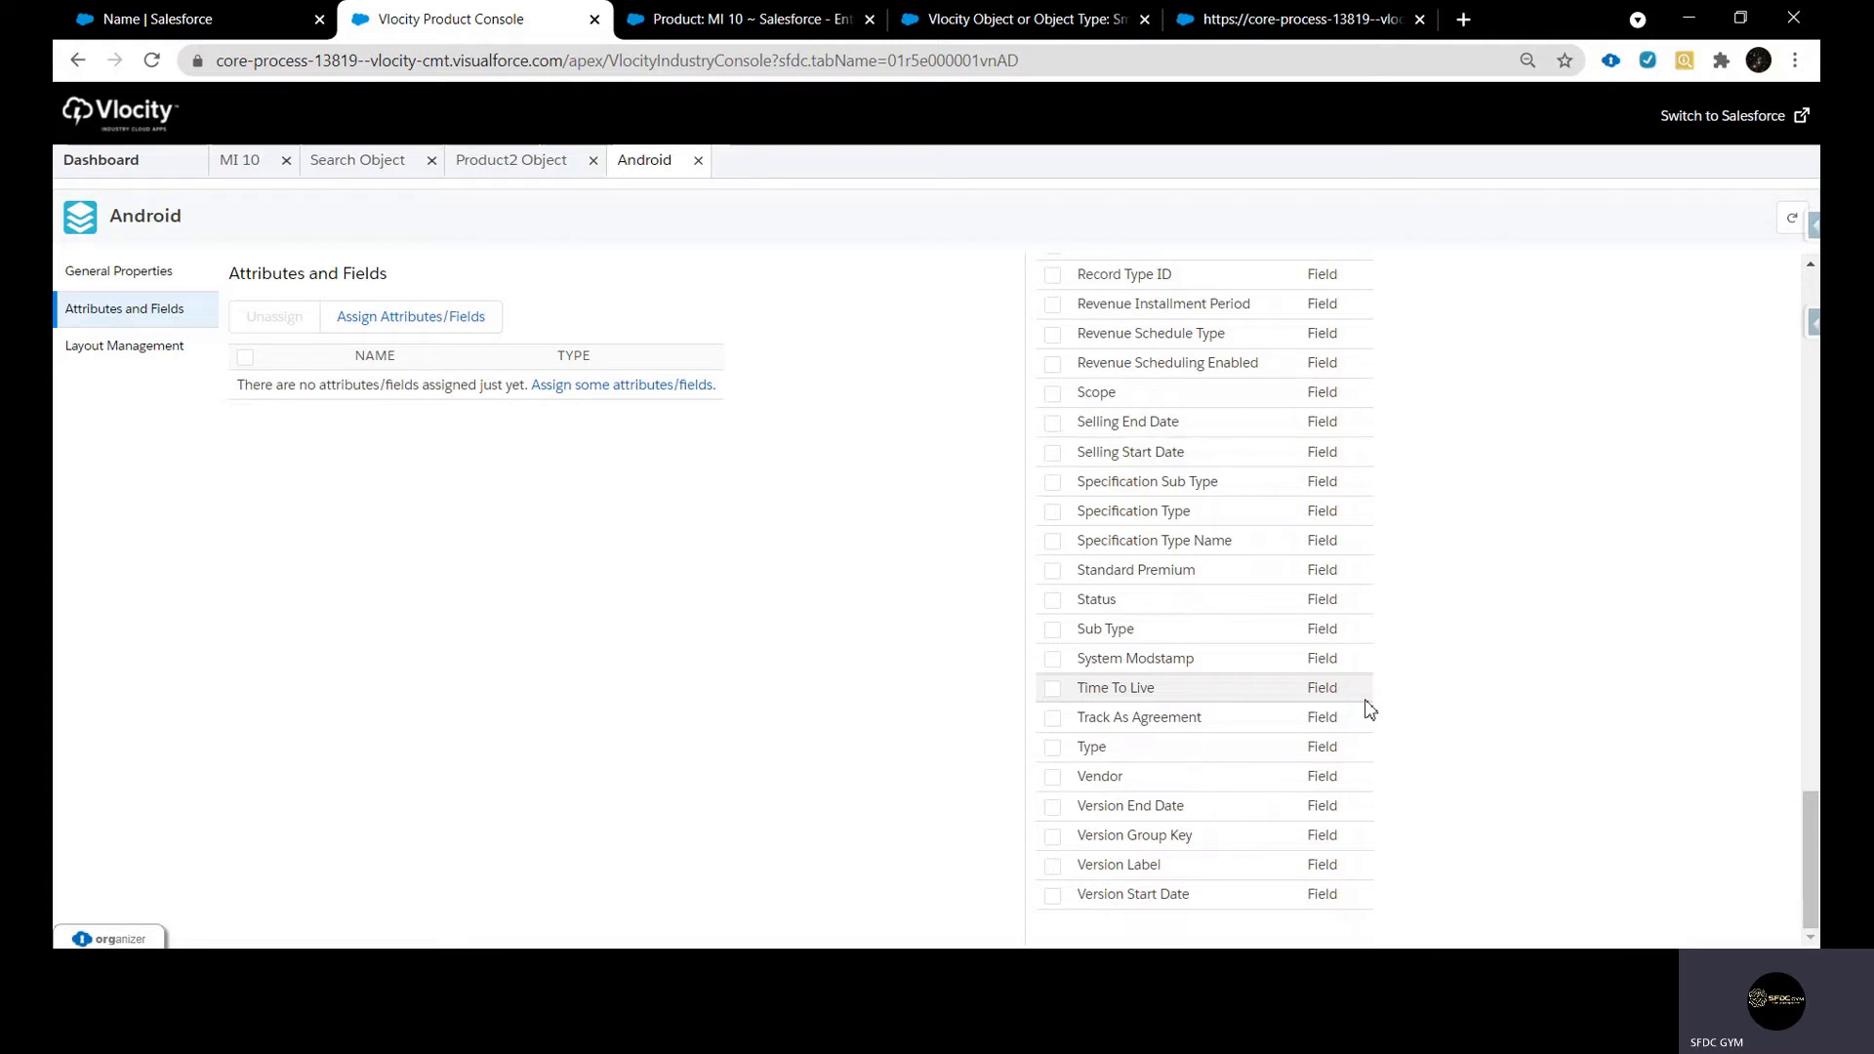
# Find the Product Name and Product Code fields in the assignable list and select both
pyautogui.hotkey('ctrl', 'f')
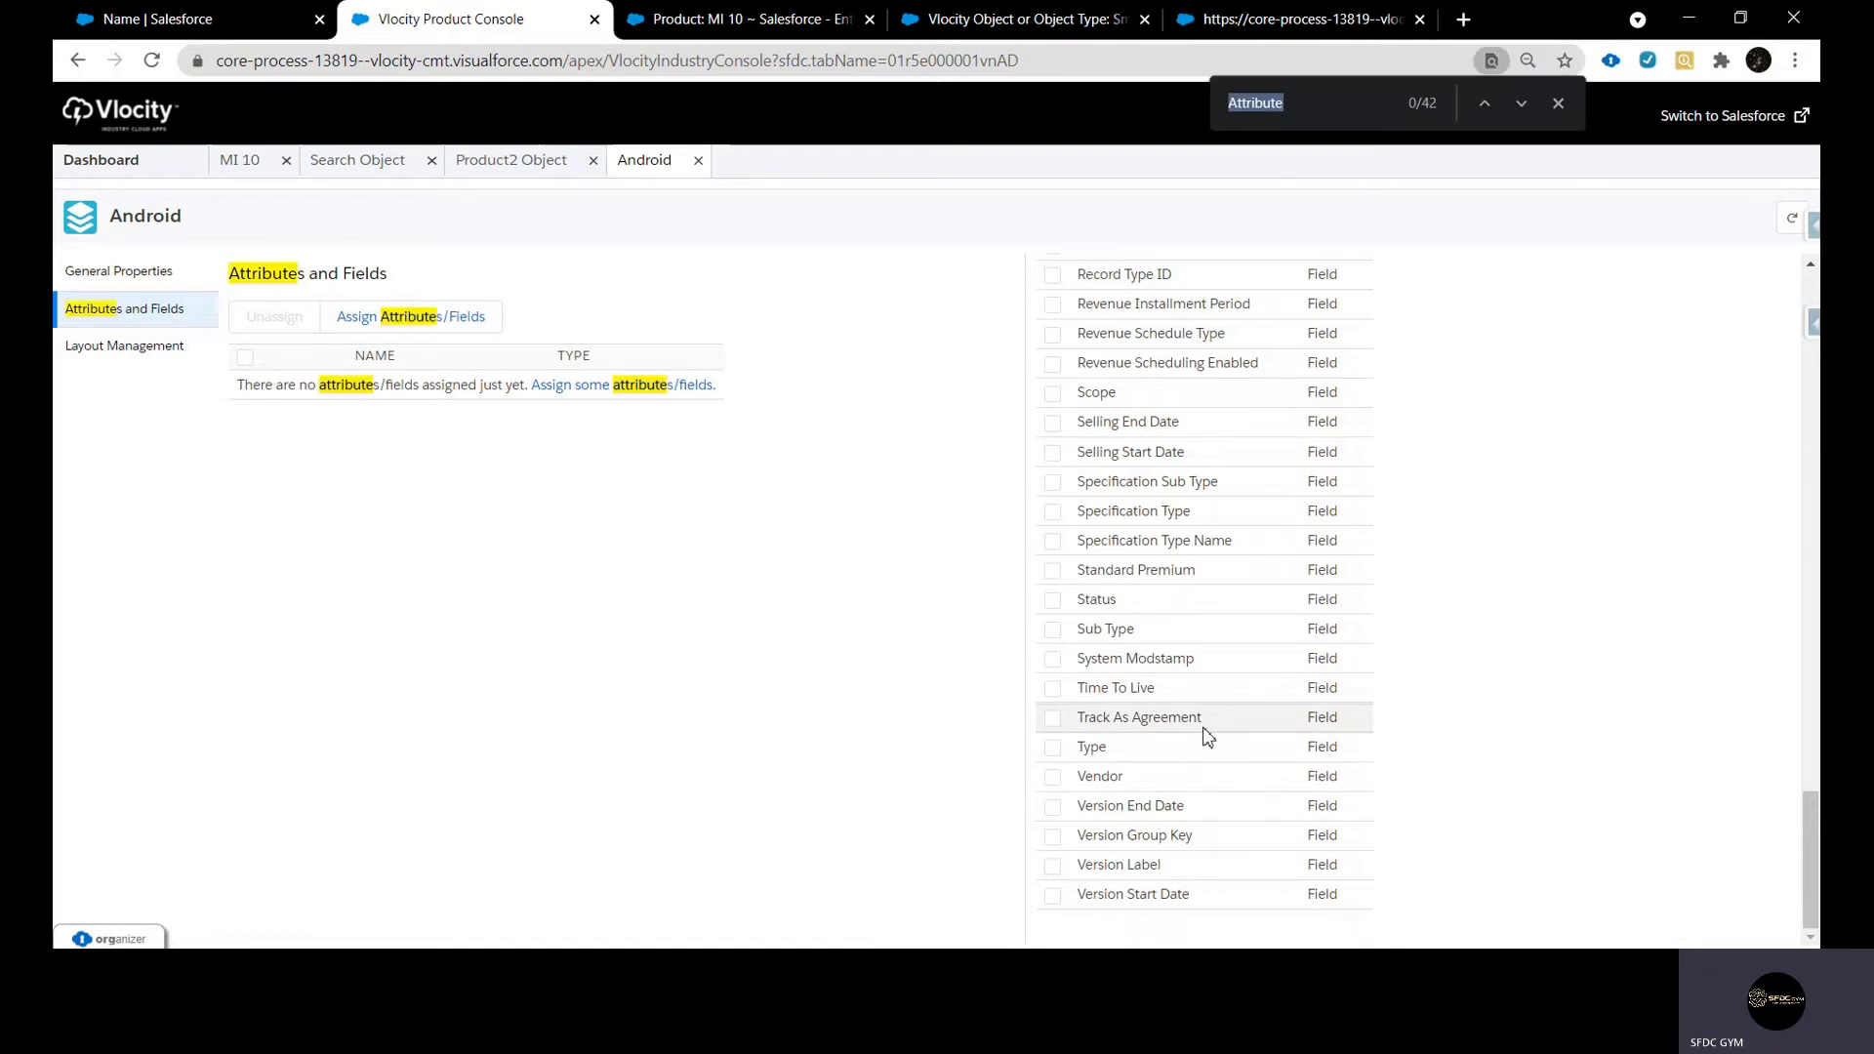
pyautogui.write('name')
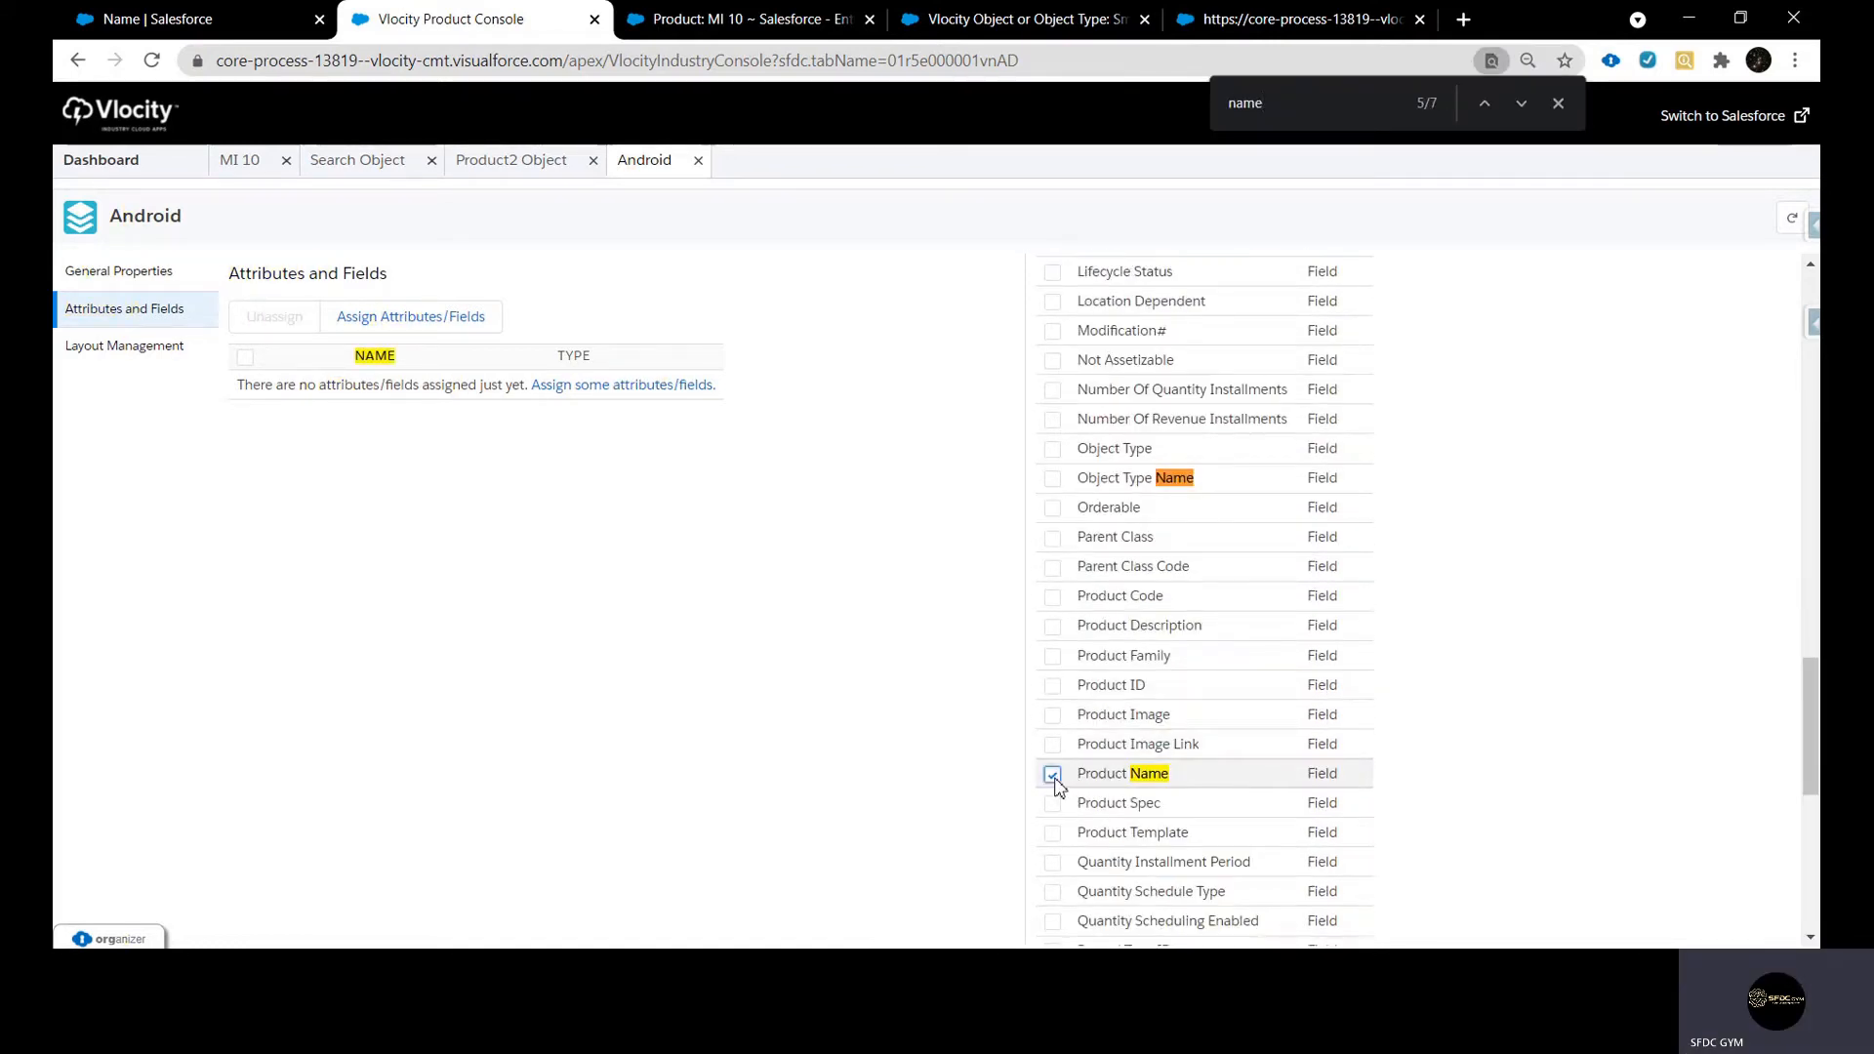
pyautogui.hotkey('ctrl', 'f')
pyautogui.write('produc')
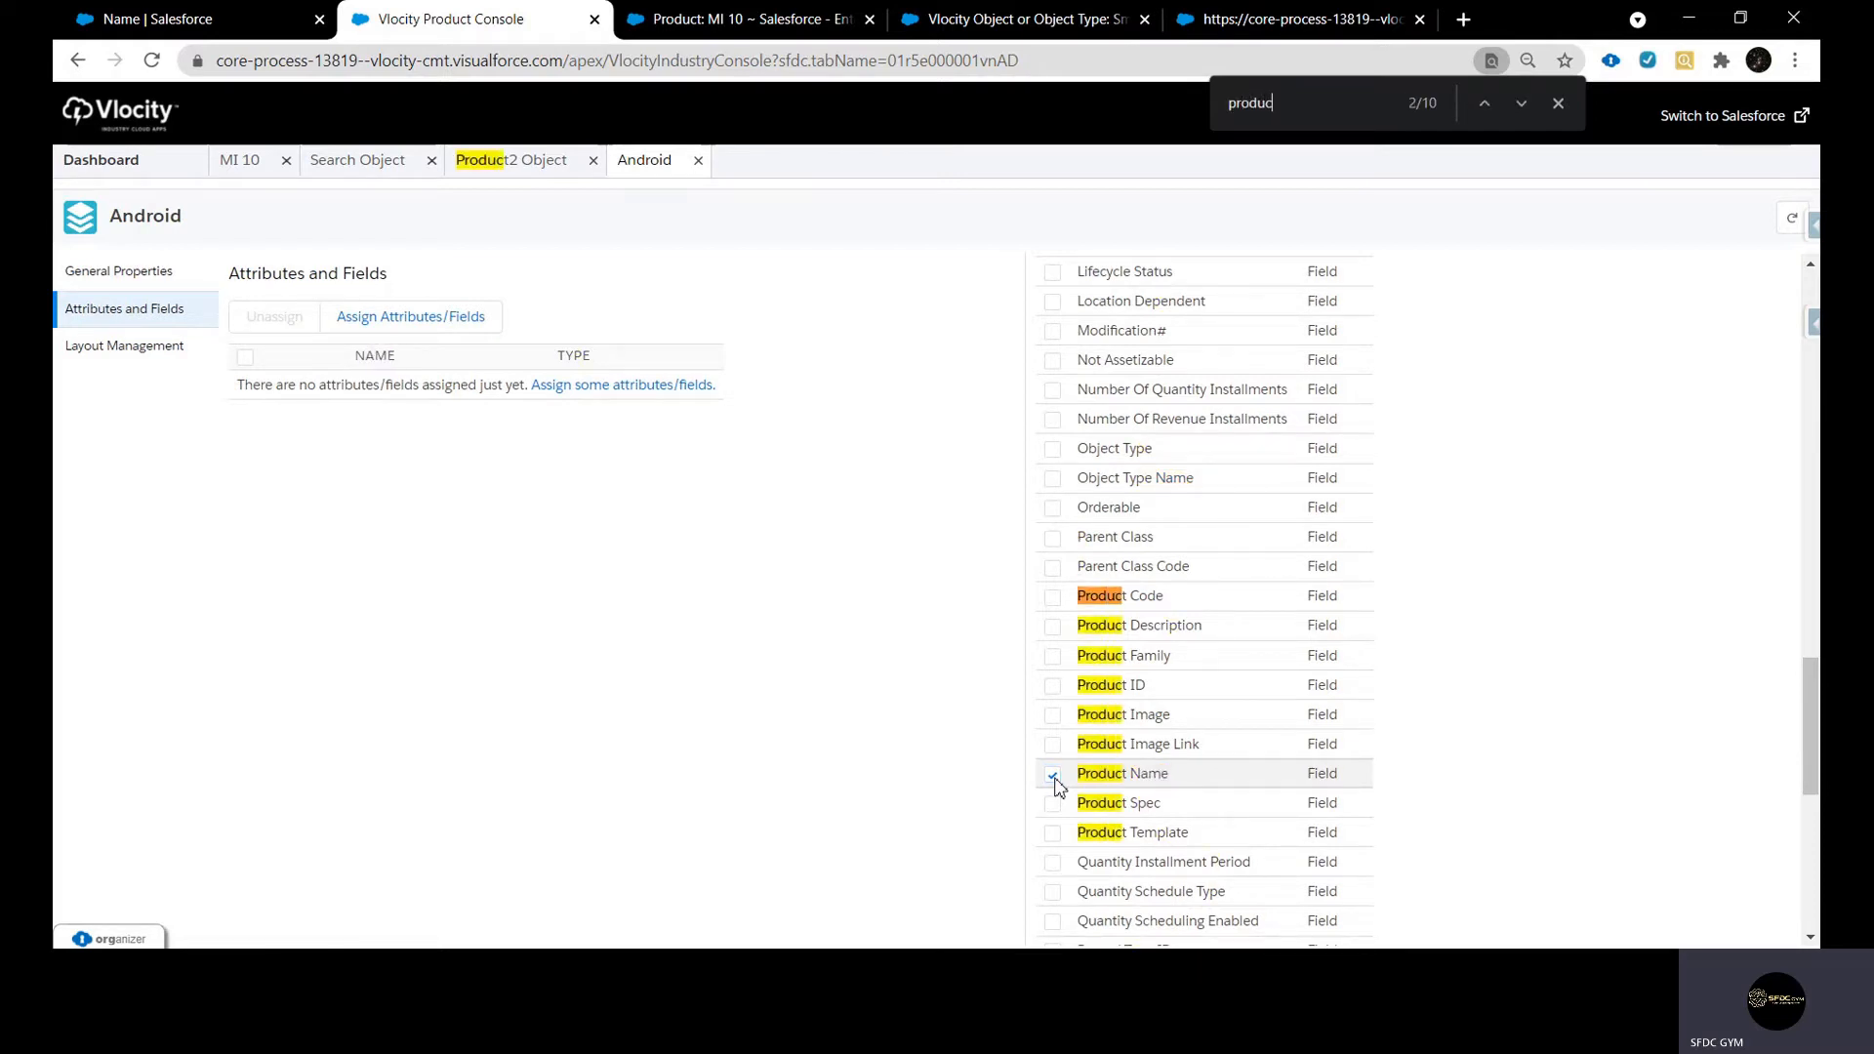
pyautogui.click(1052, 597)
# Add the Object Type and Orderable fields to the selection for the Android object type
pyautogui.hotkey('ctrl', 'f')
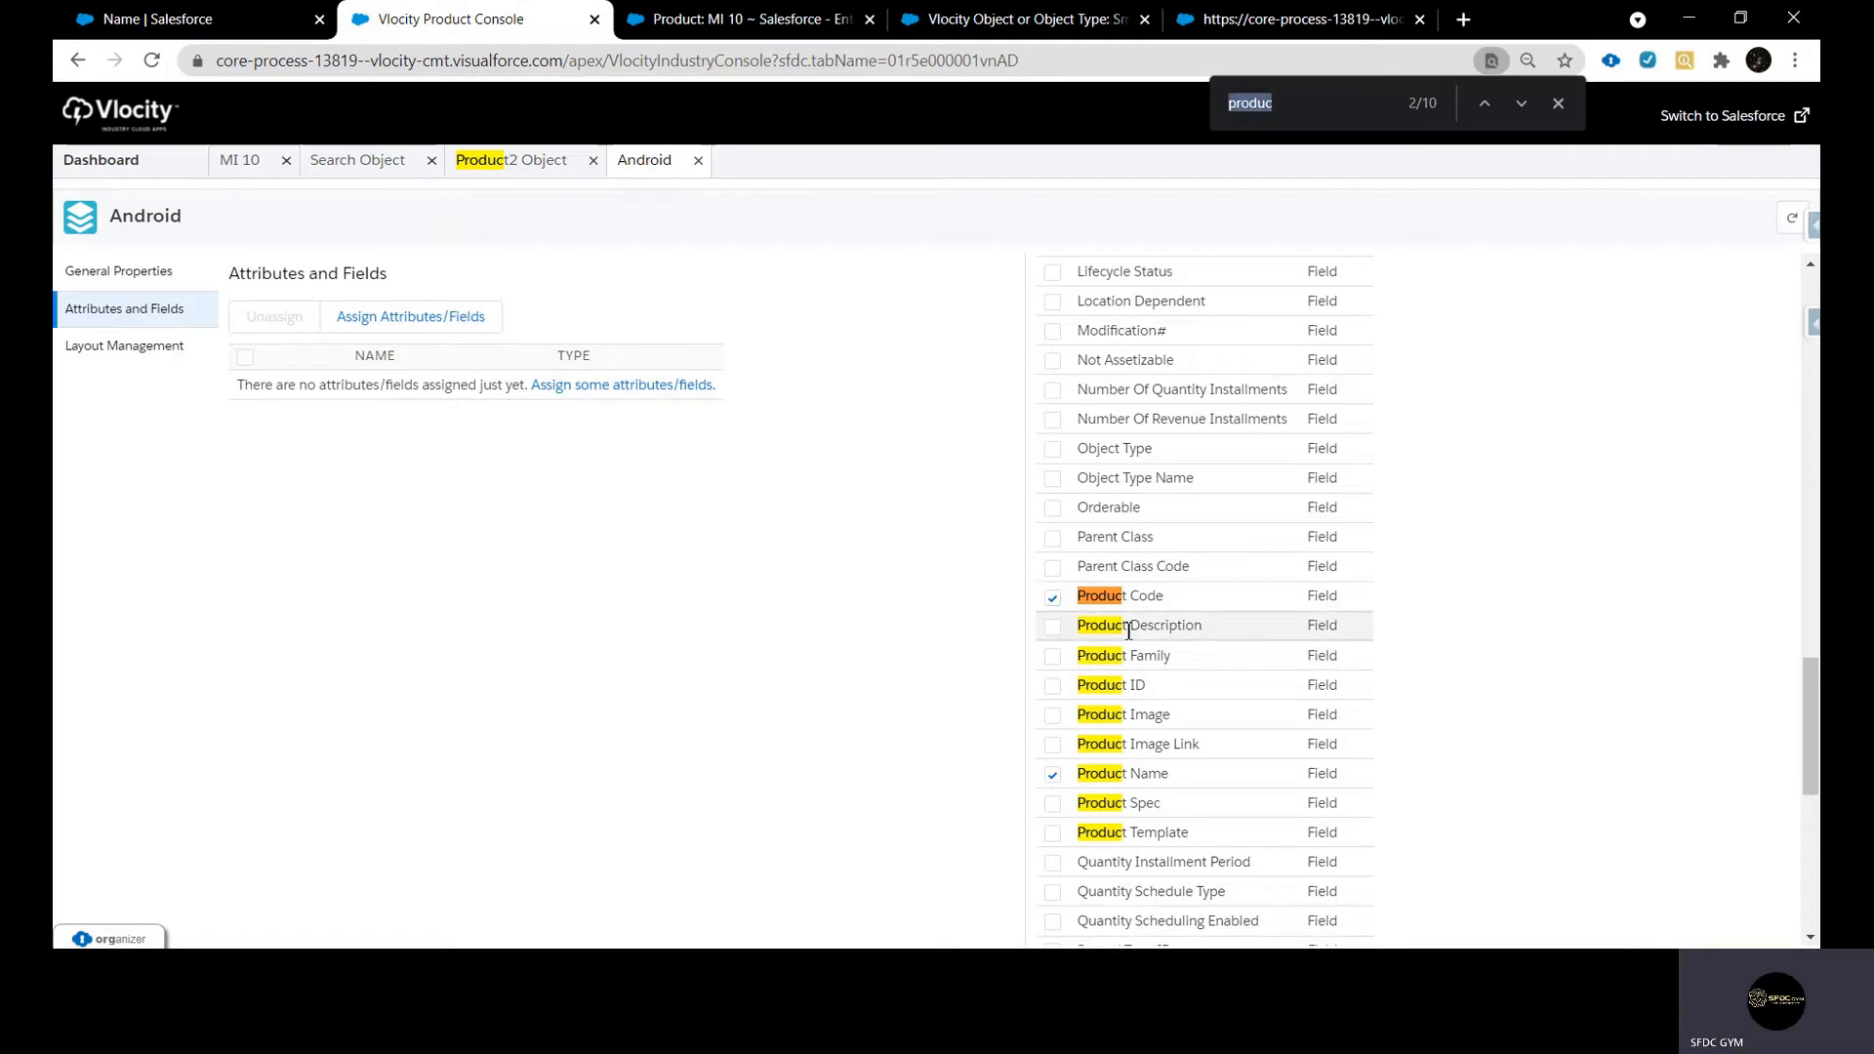
pyautogui.write('objr')
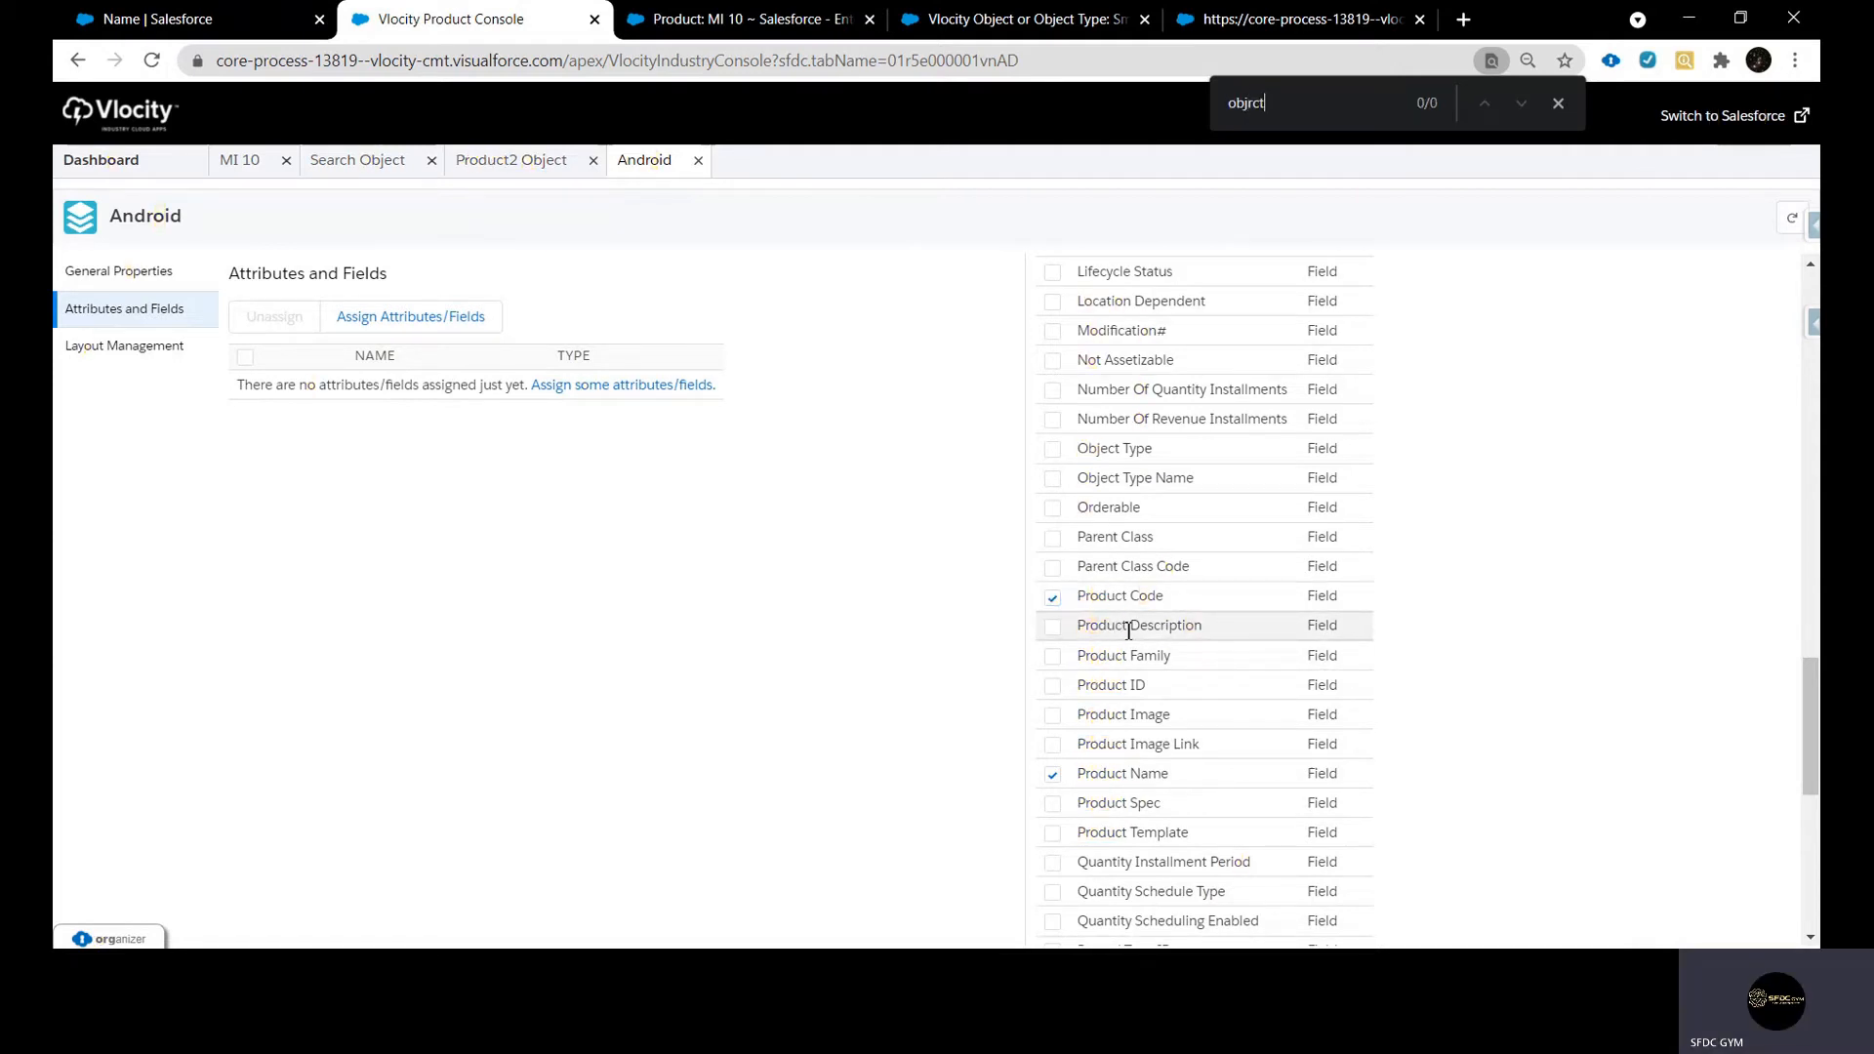
pyautogui.write('ct')
pyautogui.click(1051, 451)
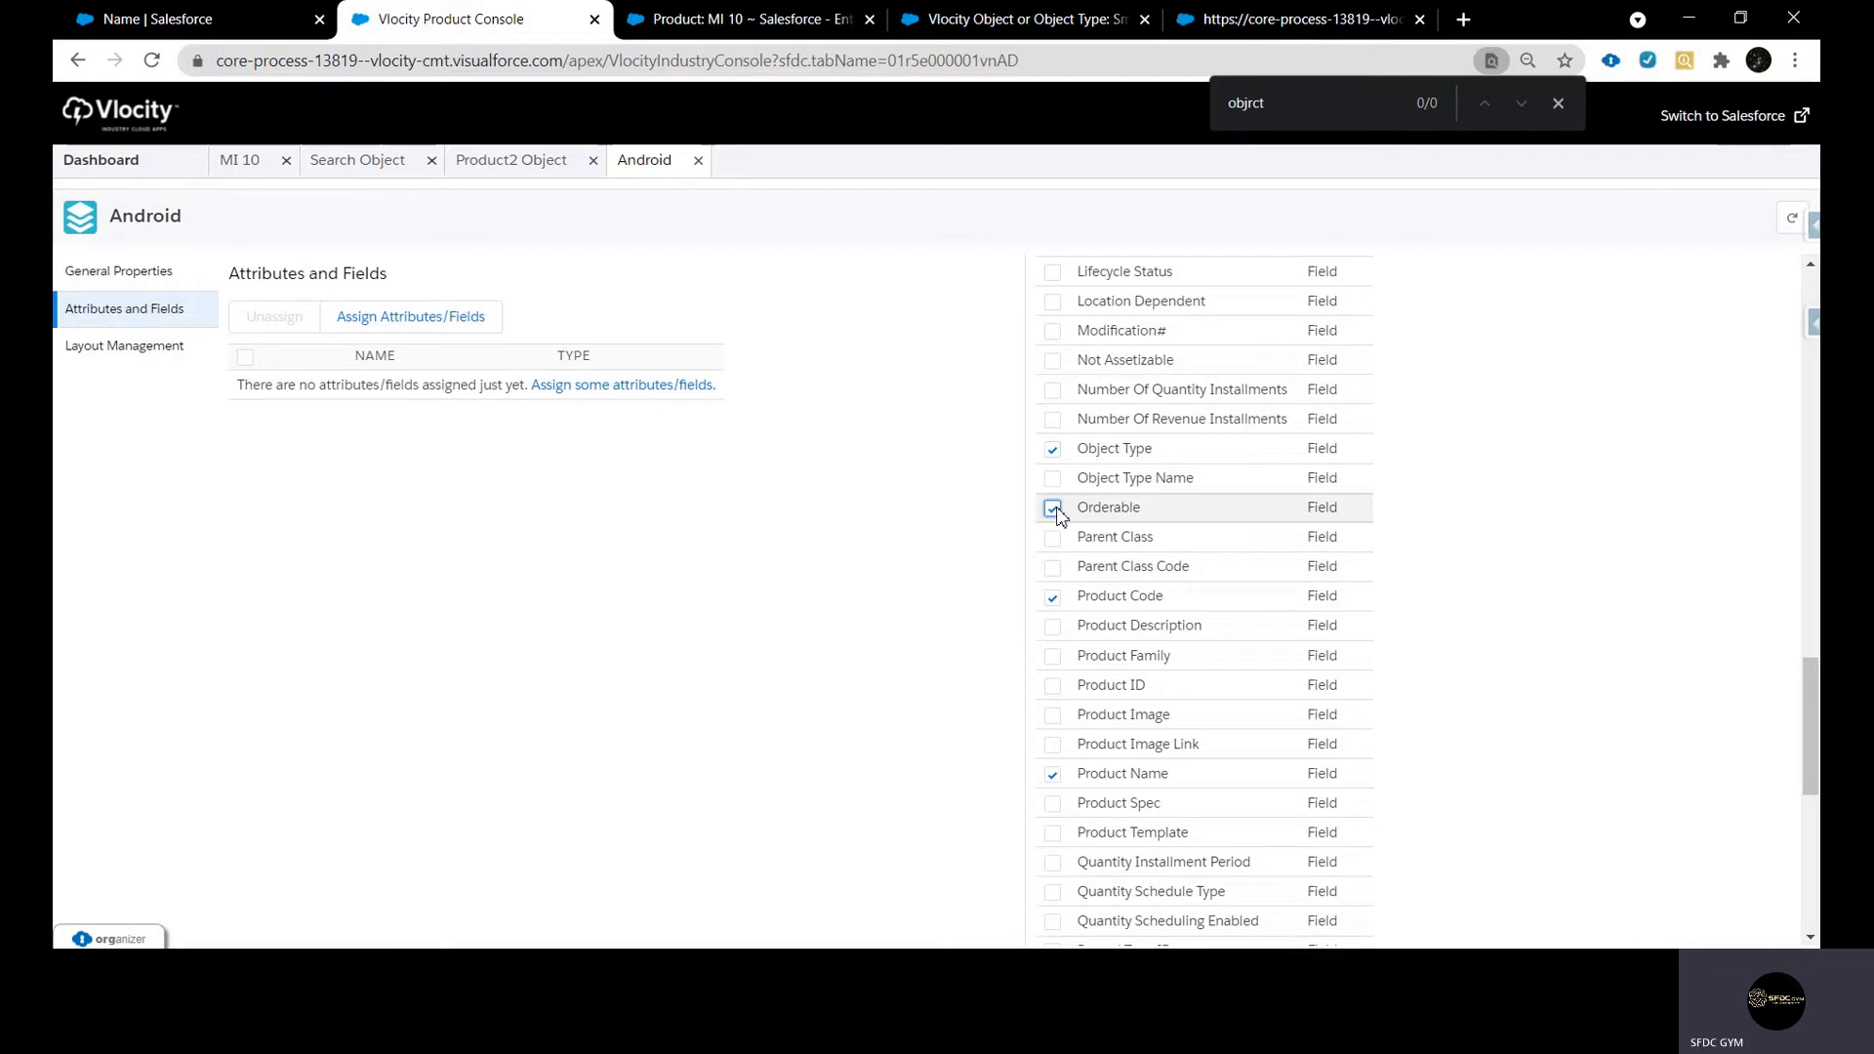
# Add the Type and Status fields to the selection for the Android object type
pyautogui.scroll(-6, 1142, 547)
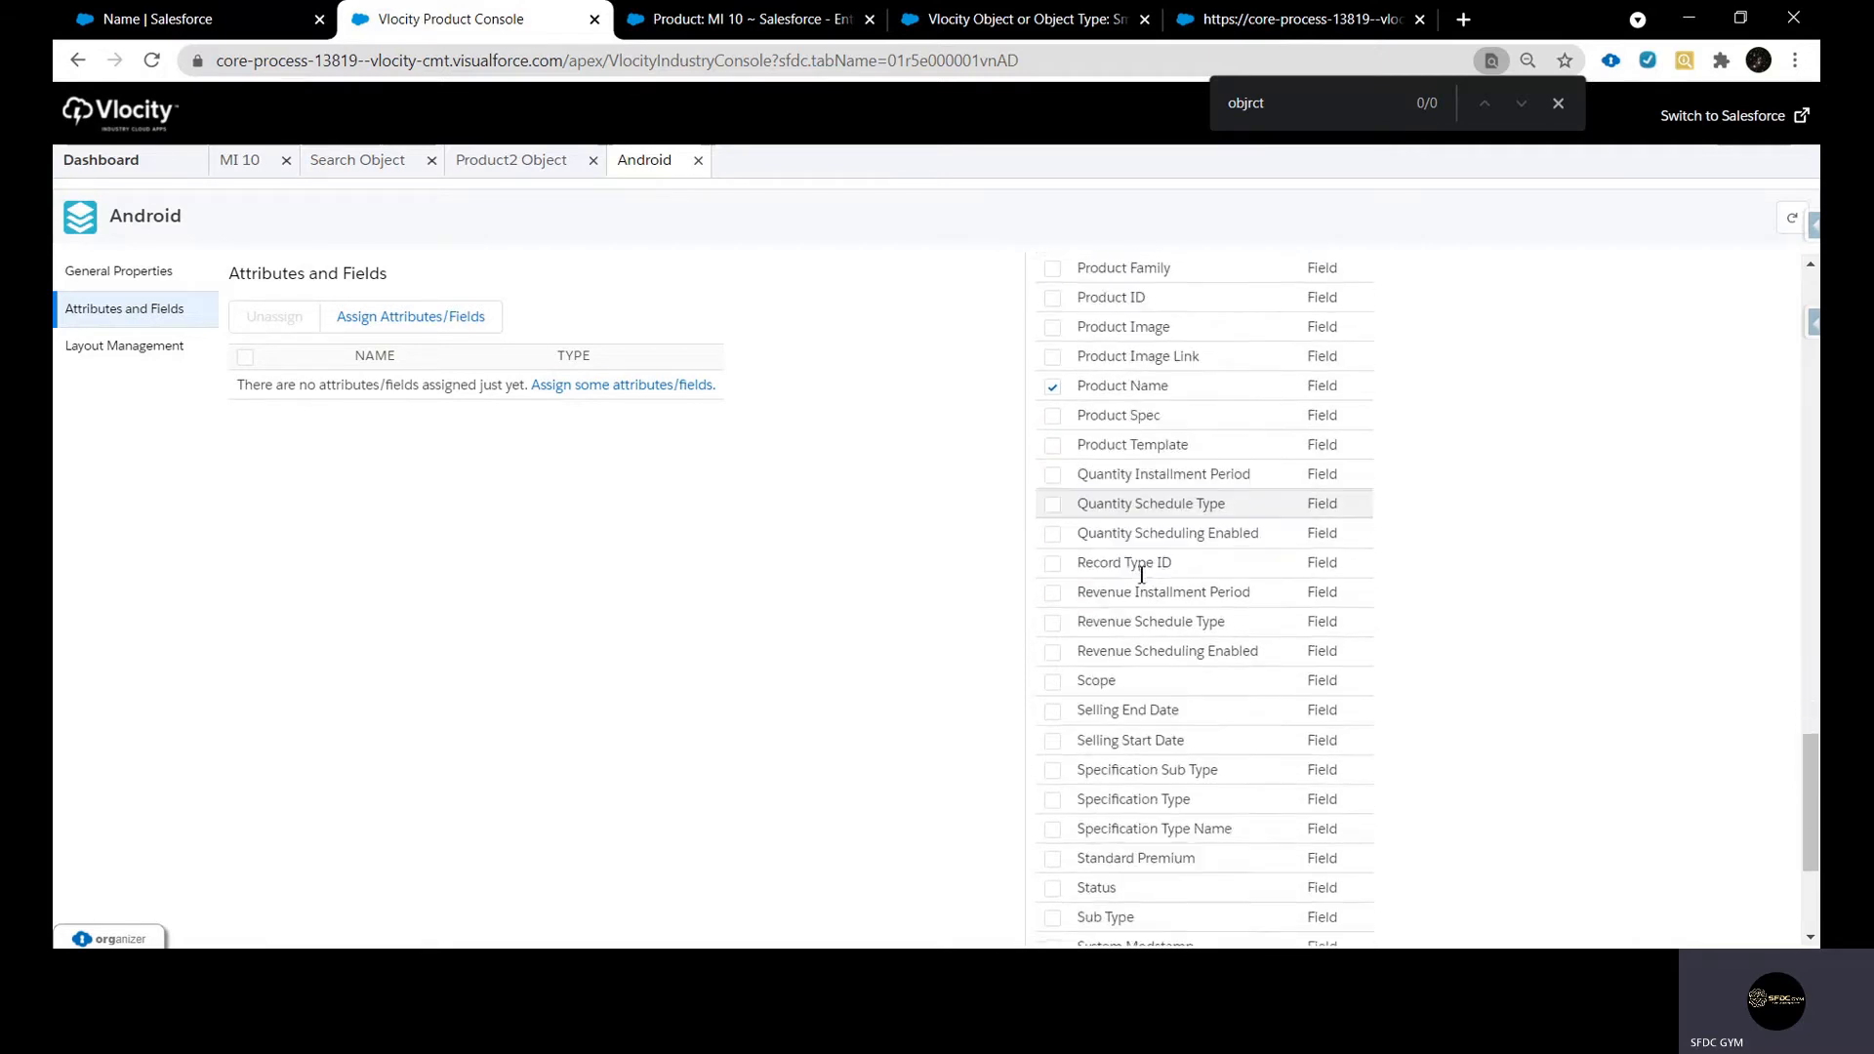
pyautogui.click(1051, 846)
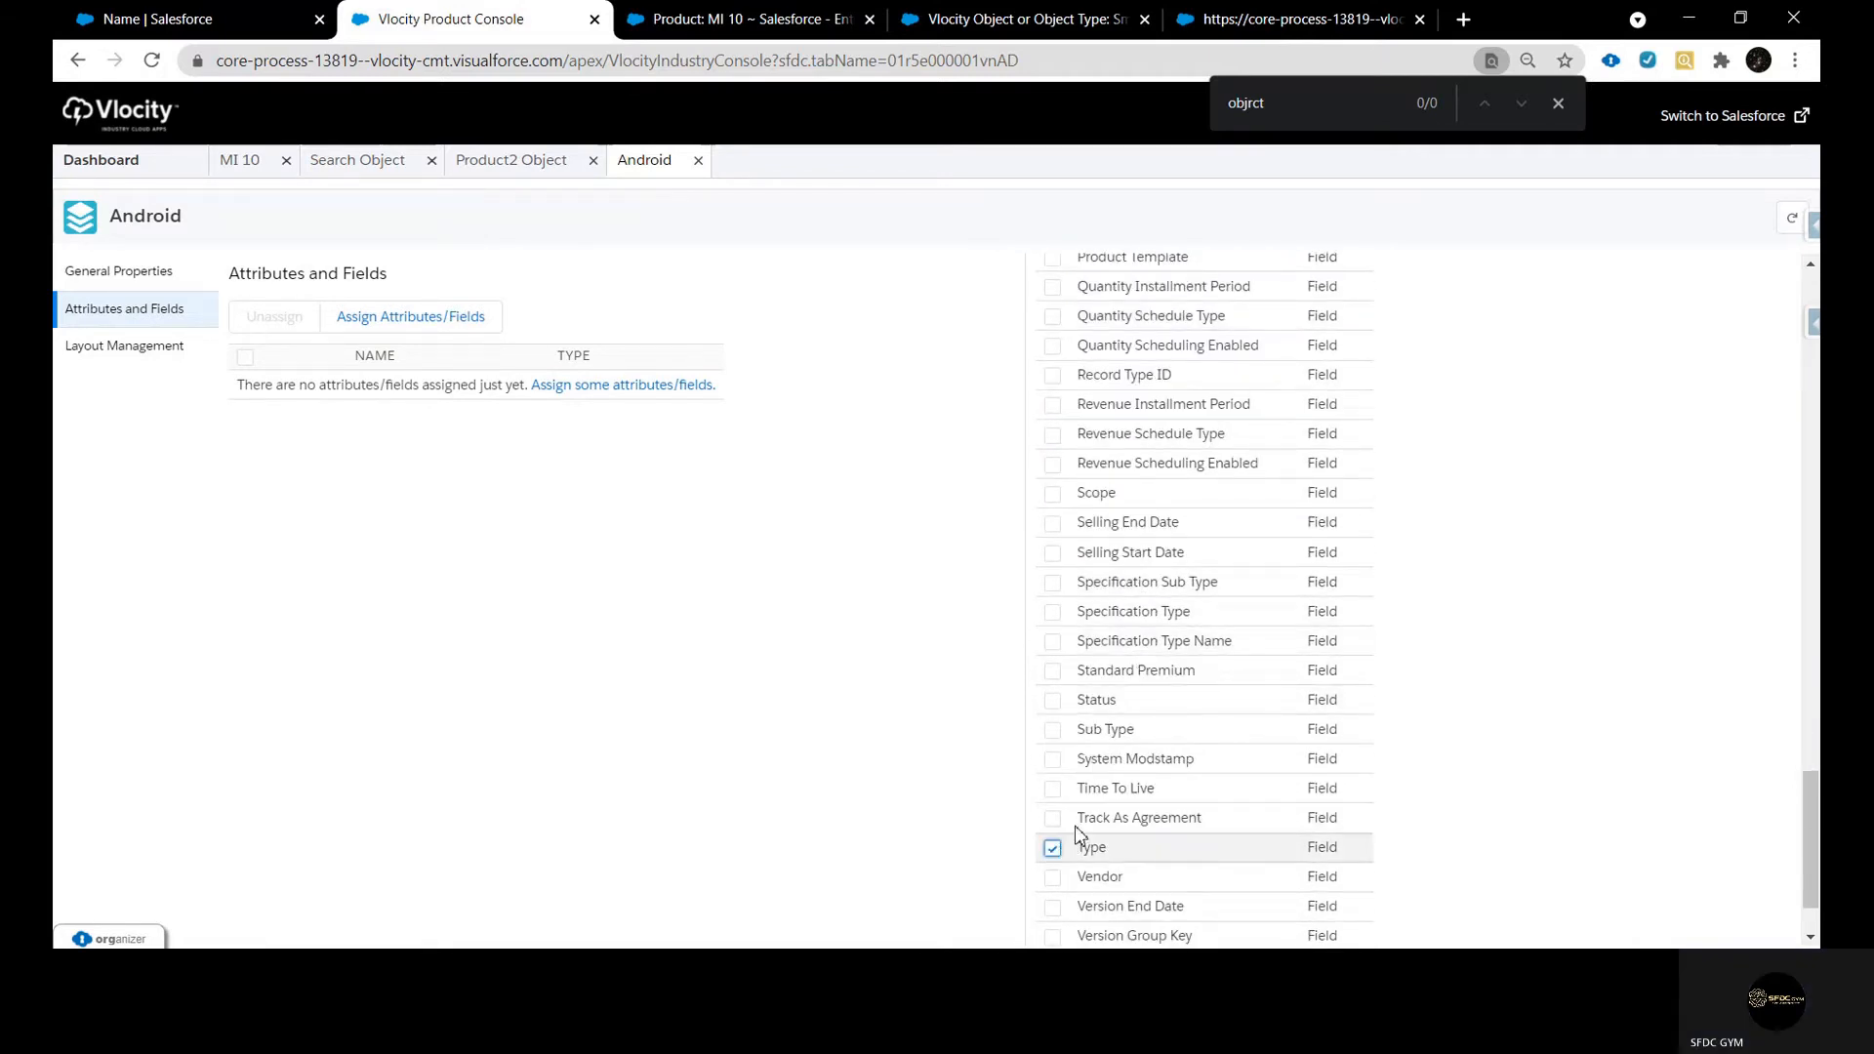
pyautogui.scroll(-2, 1161, 752)
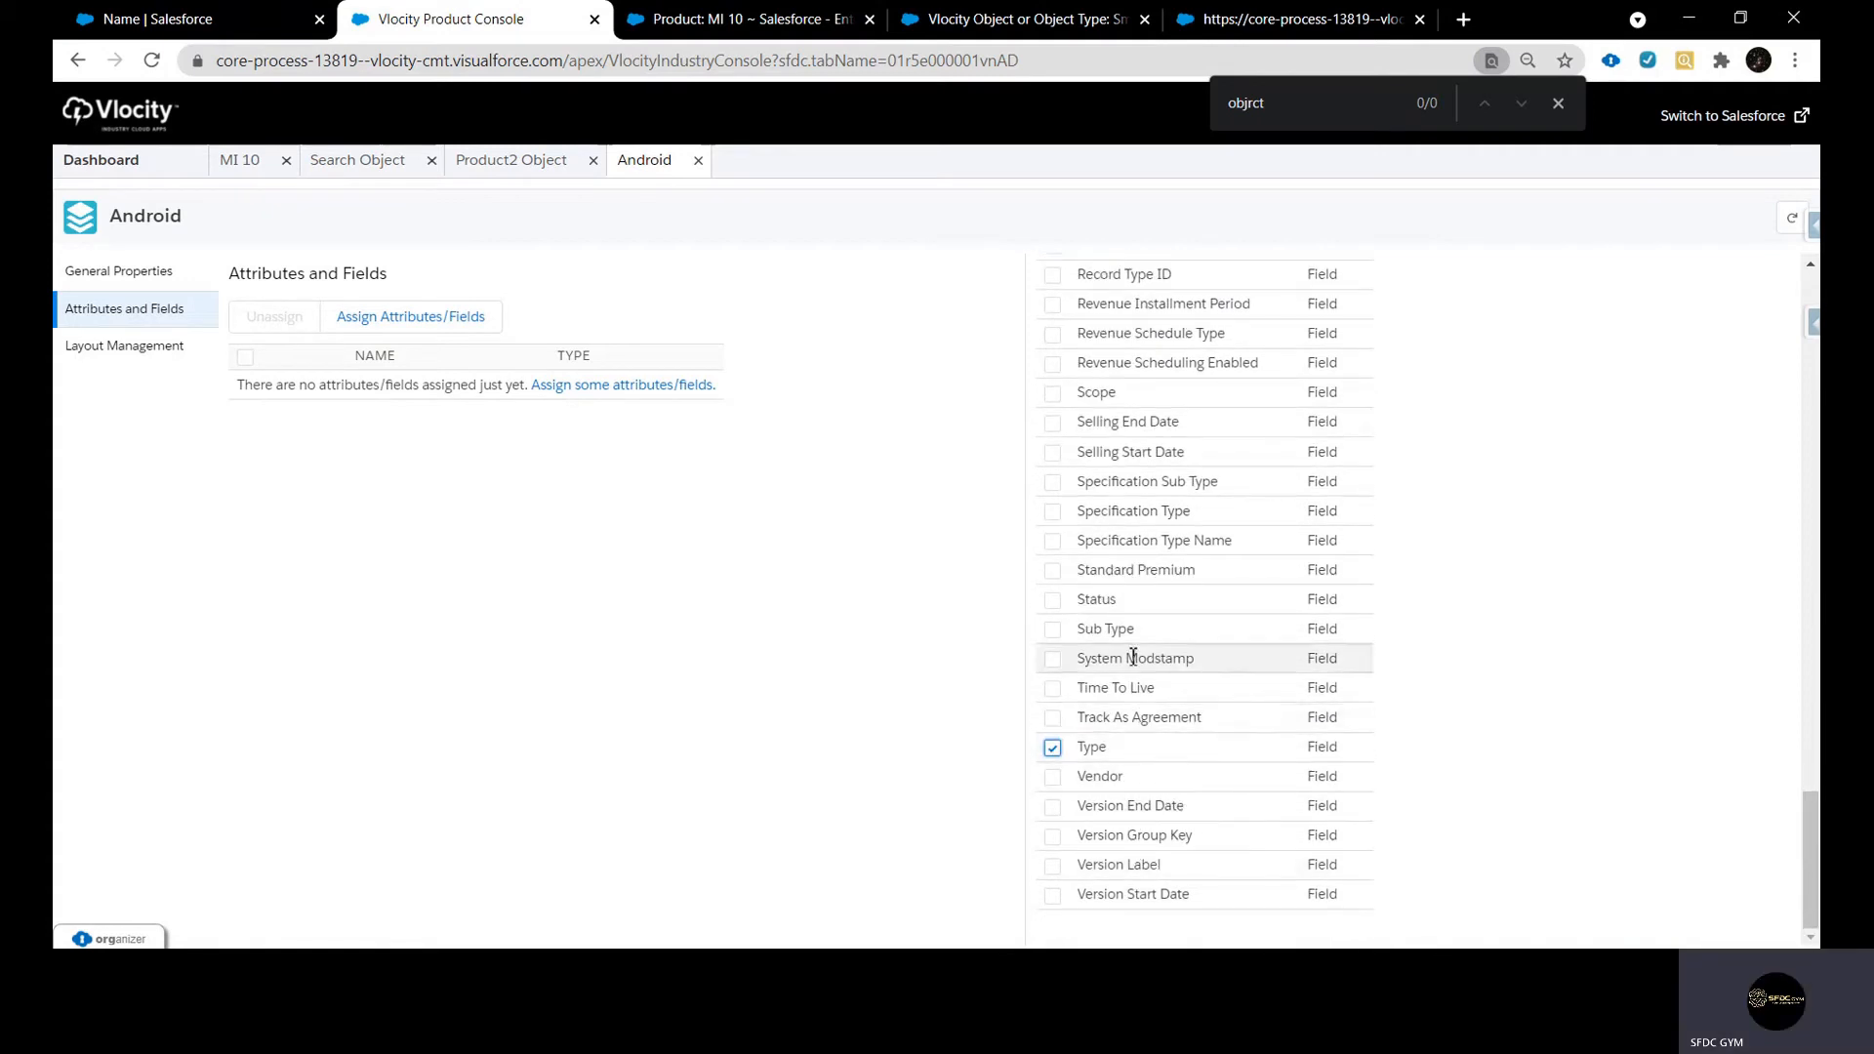
pyautogui.click(1052, 599)
pyautogui.scroll(2, 1137, 655)
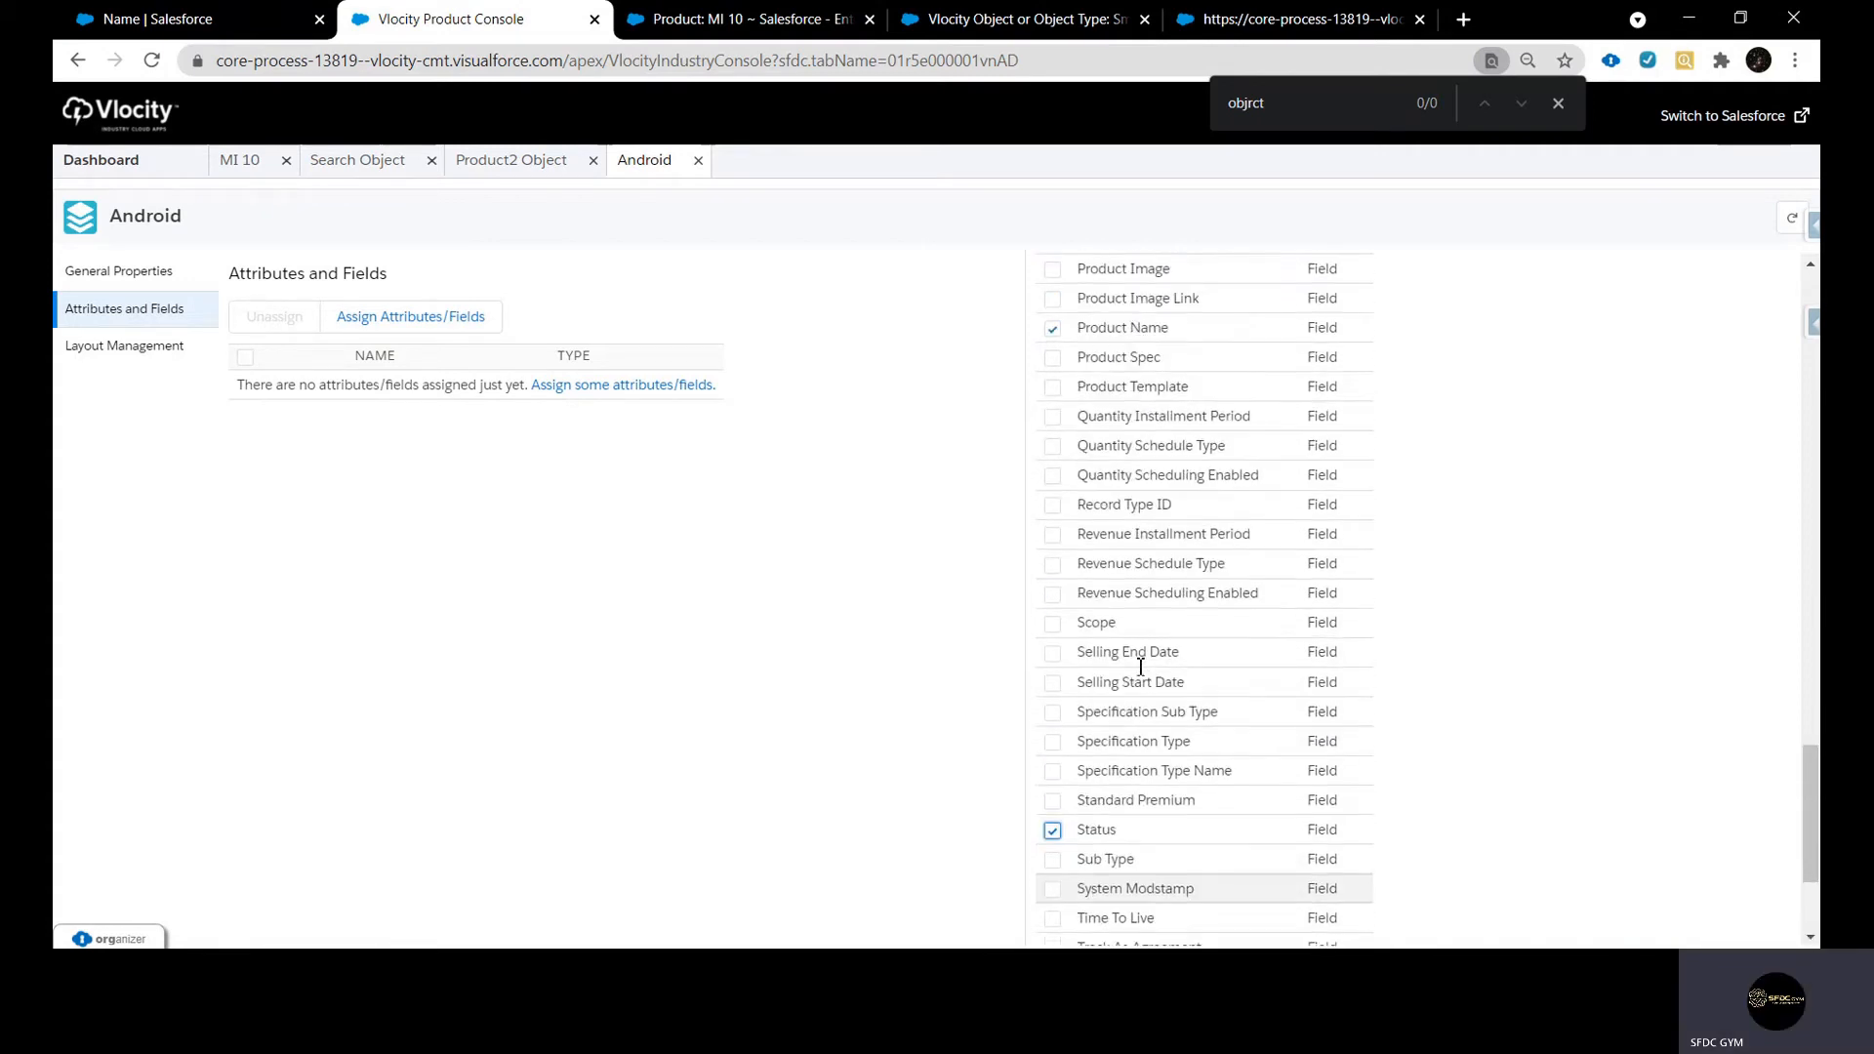
# Add the Active field and the Storage Limit and Size attributes to the selection for the Android object type
pyautogui.scroll(3, 1141, 685)
pyautogui.scroll(10, 1147, 693)
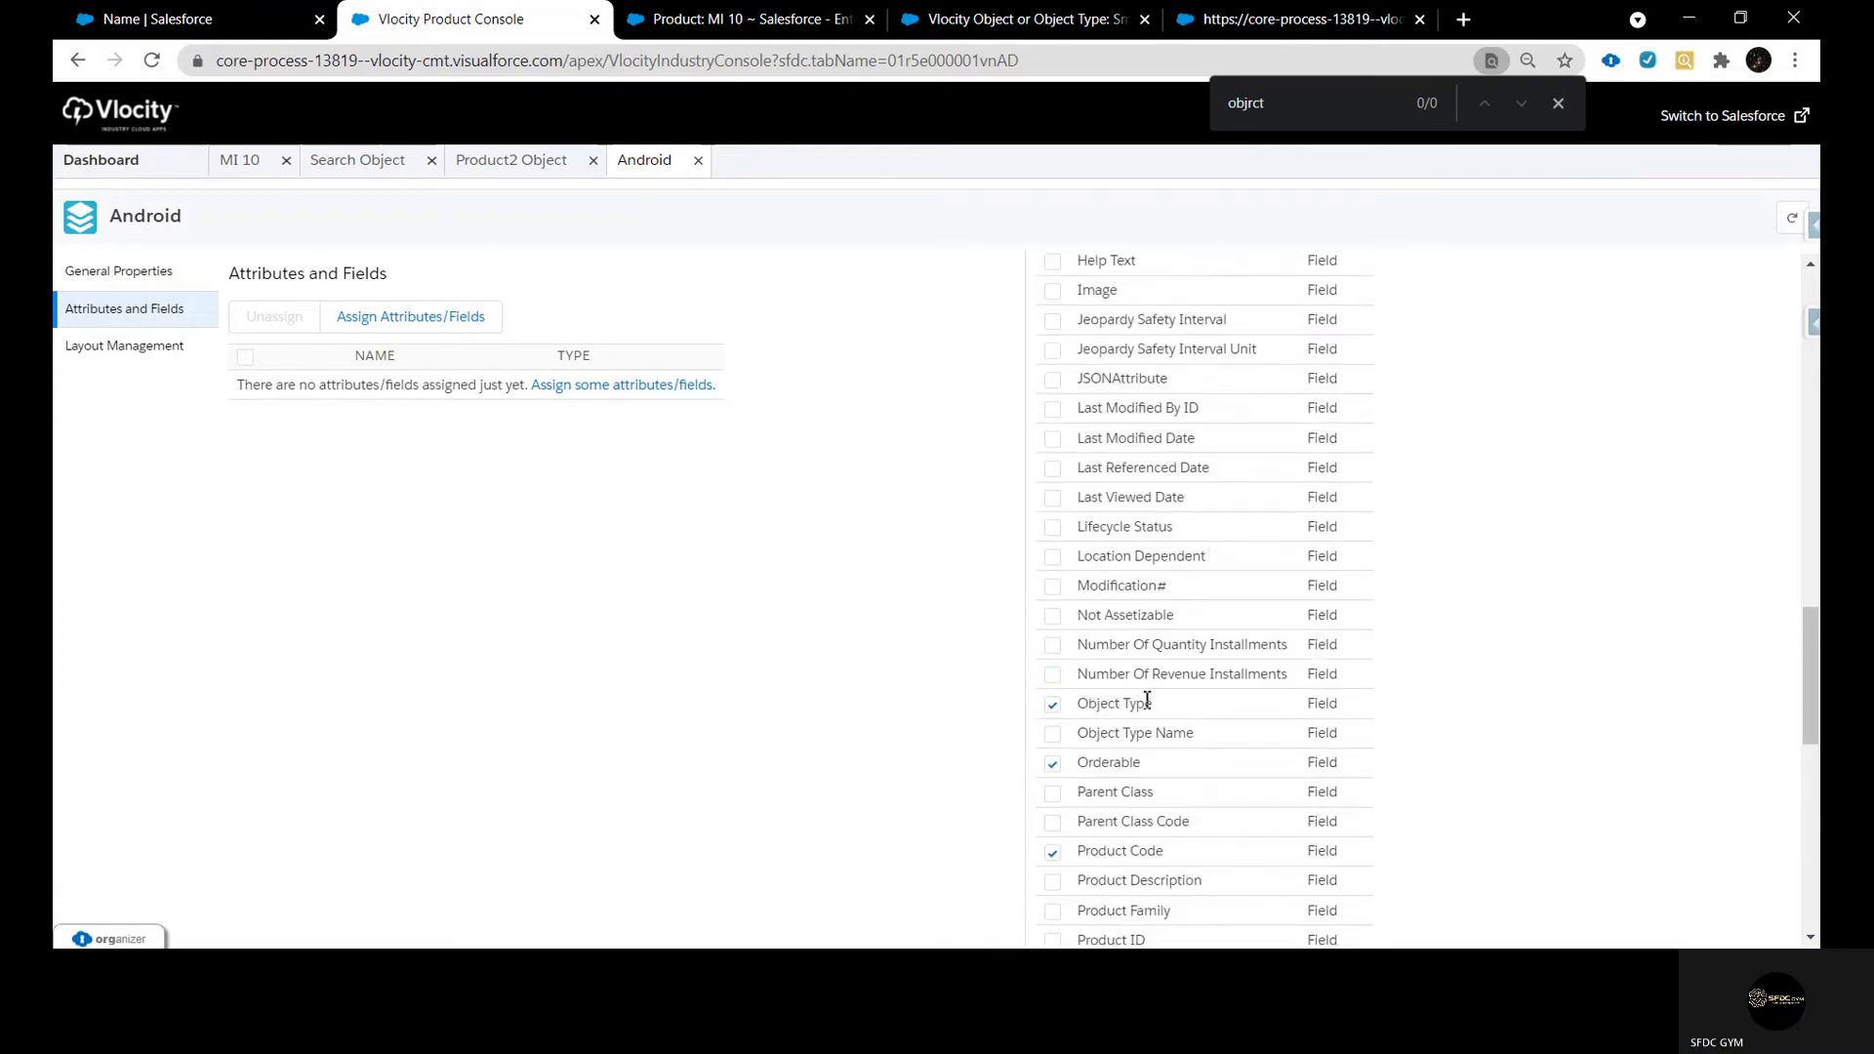
pyautogui.scroll(5, 1142, 703)
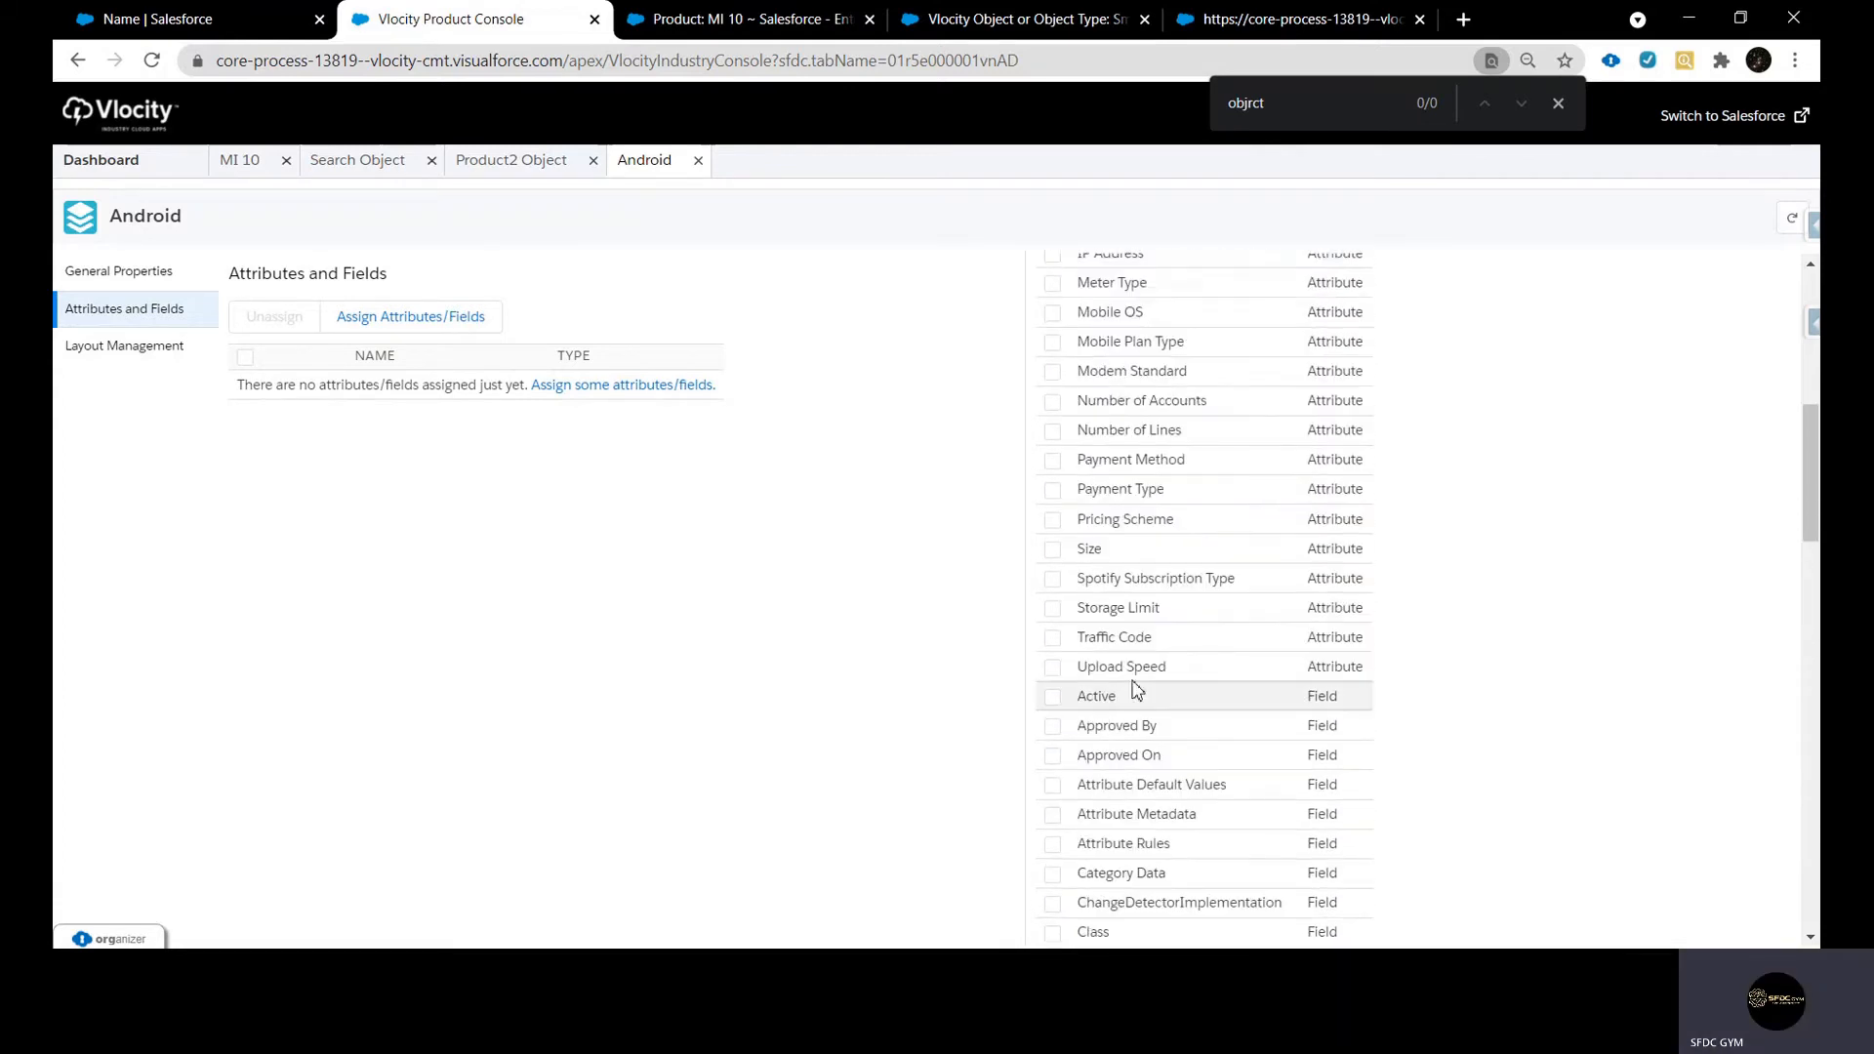
pyautogui.click(1054, 698)
pyautogui.scroll(2, 1163, 698)
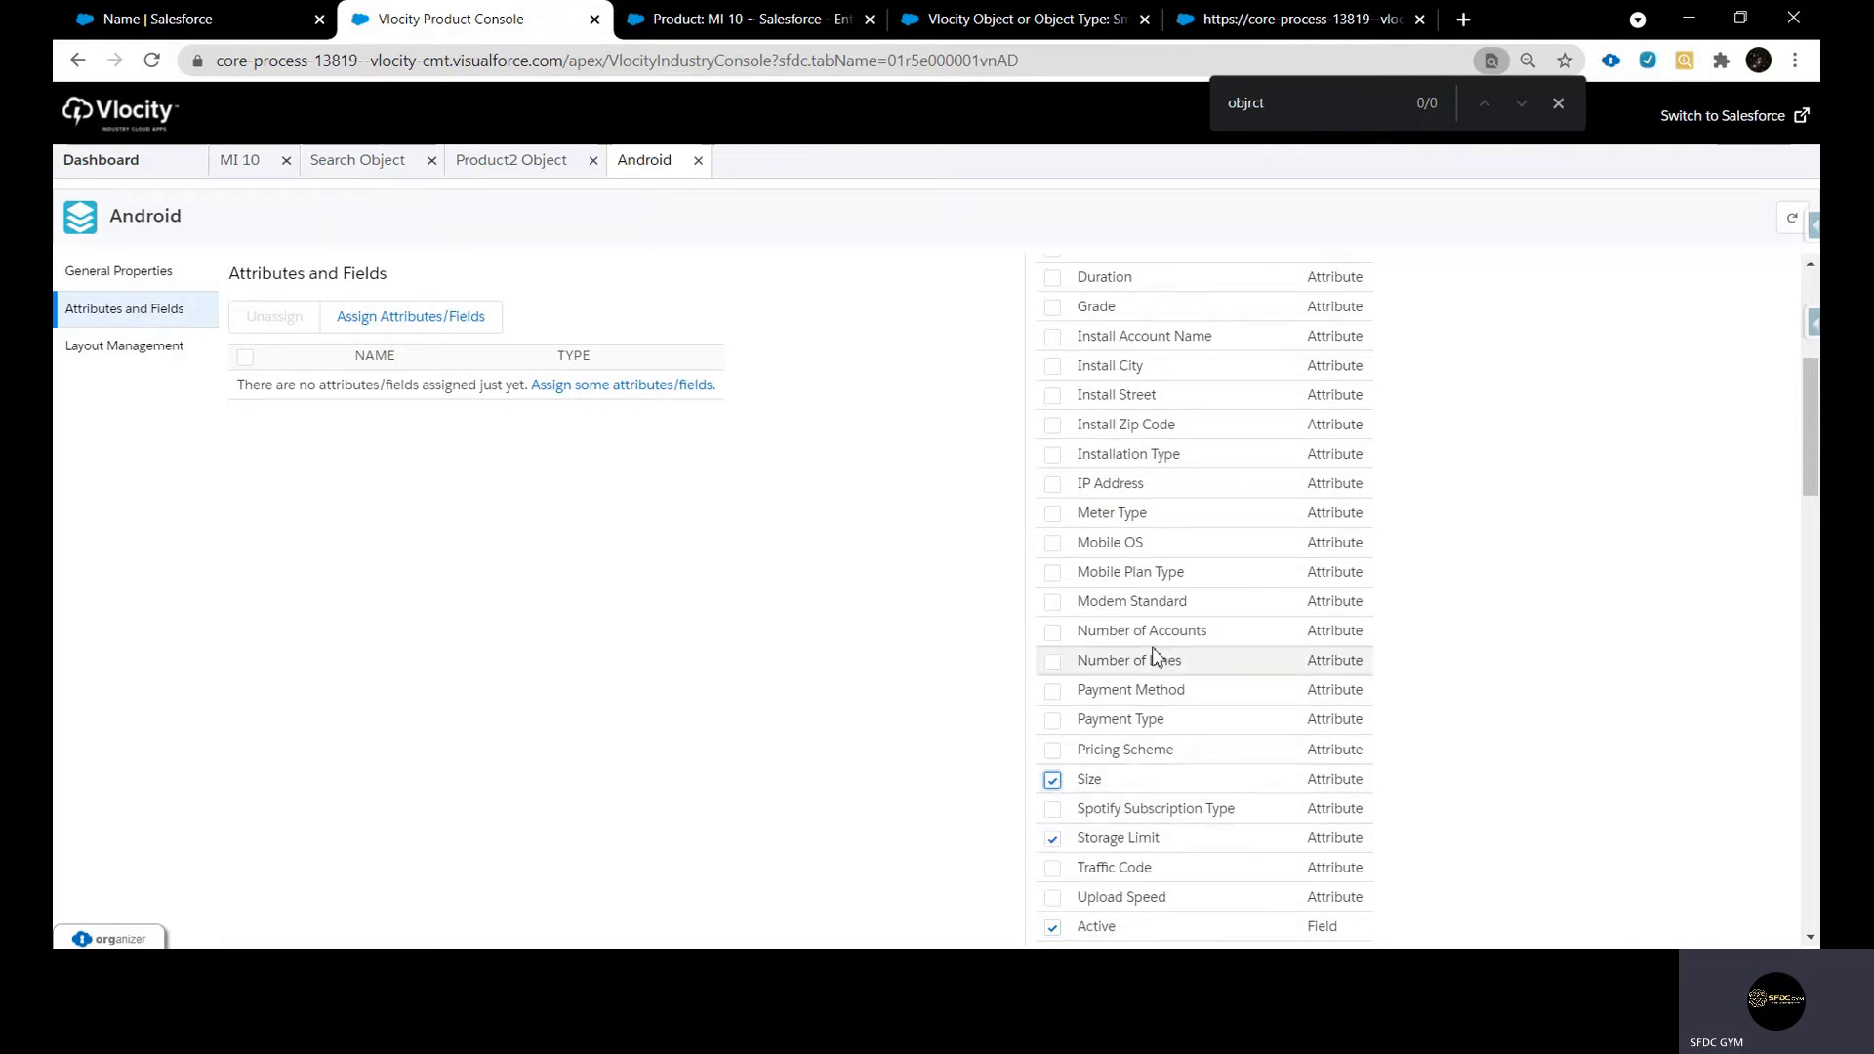
# Add the Brand, Capacity and Color attributes to the selection and assign all selected attributes and fields to Android
pyautogui.scroll(2, 1150, 628)
pyautogui.scroll(2, 1150, 628)
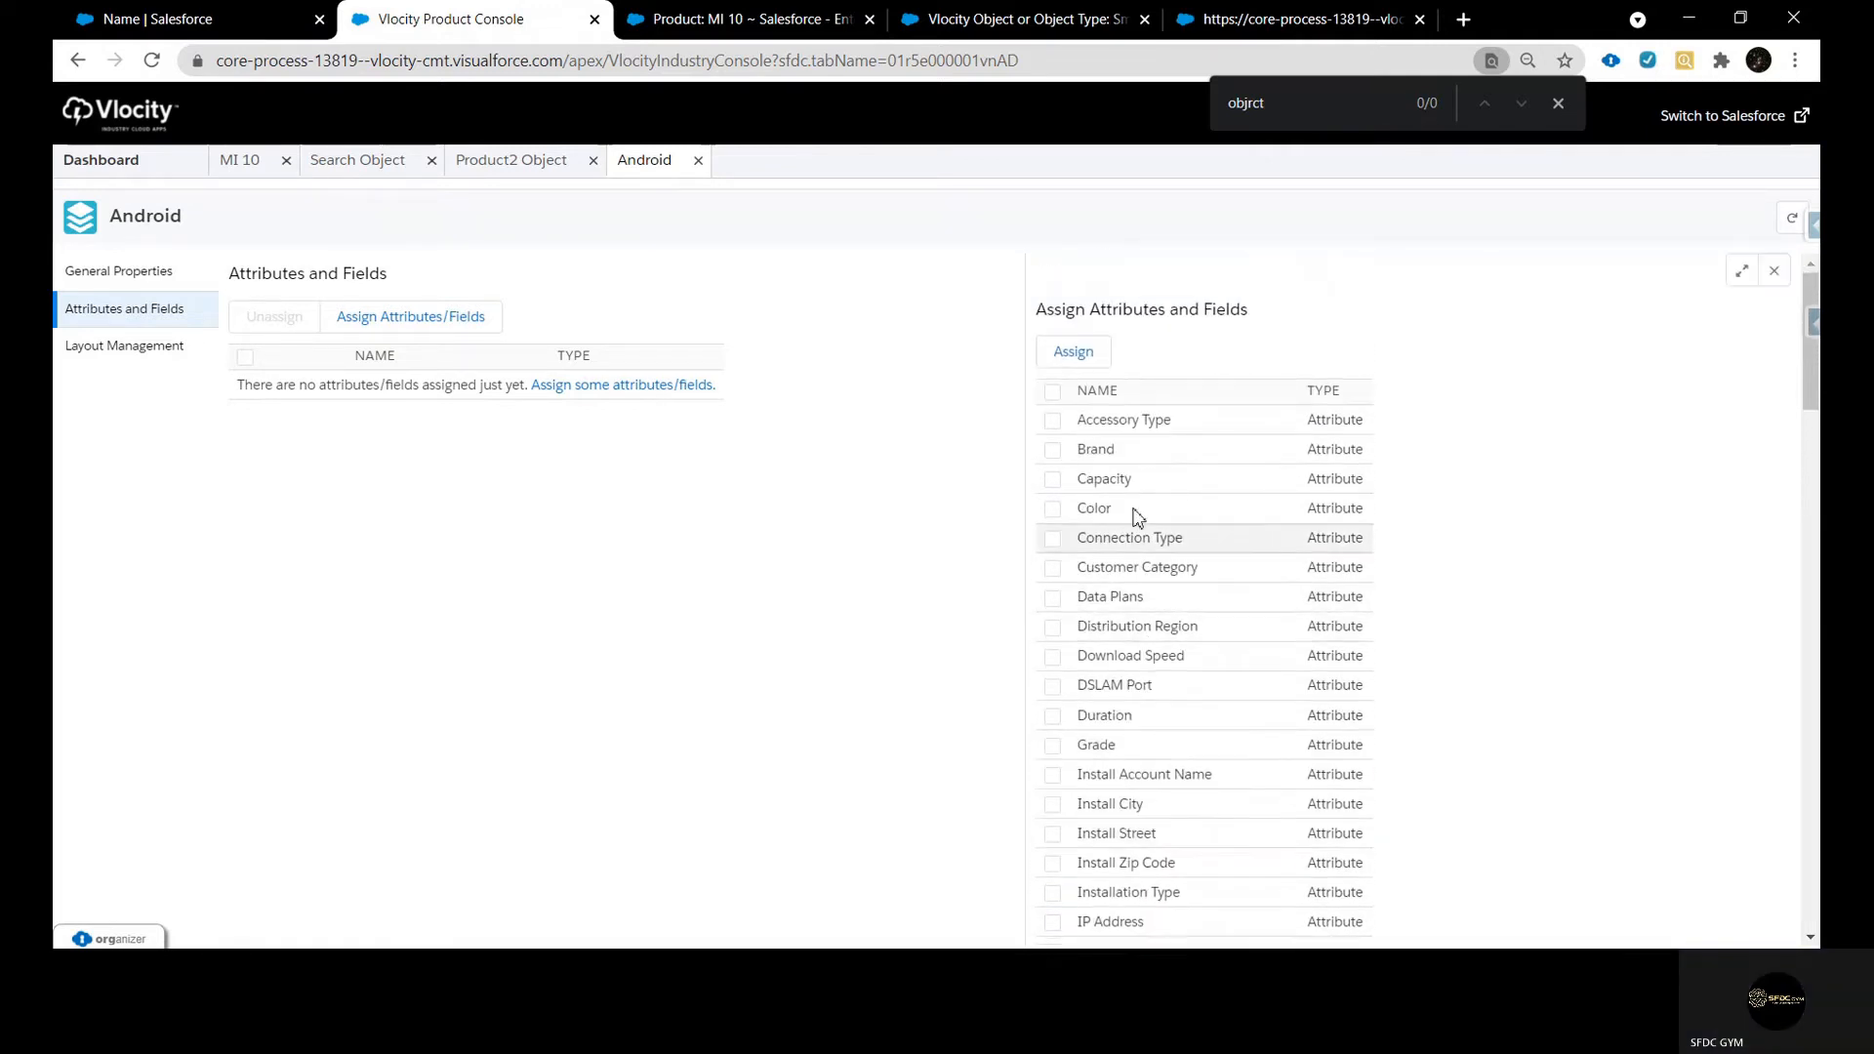
pyautogui.click(1052, 479)
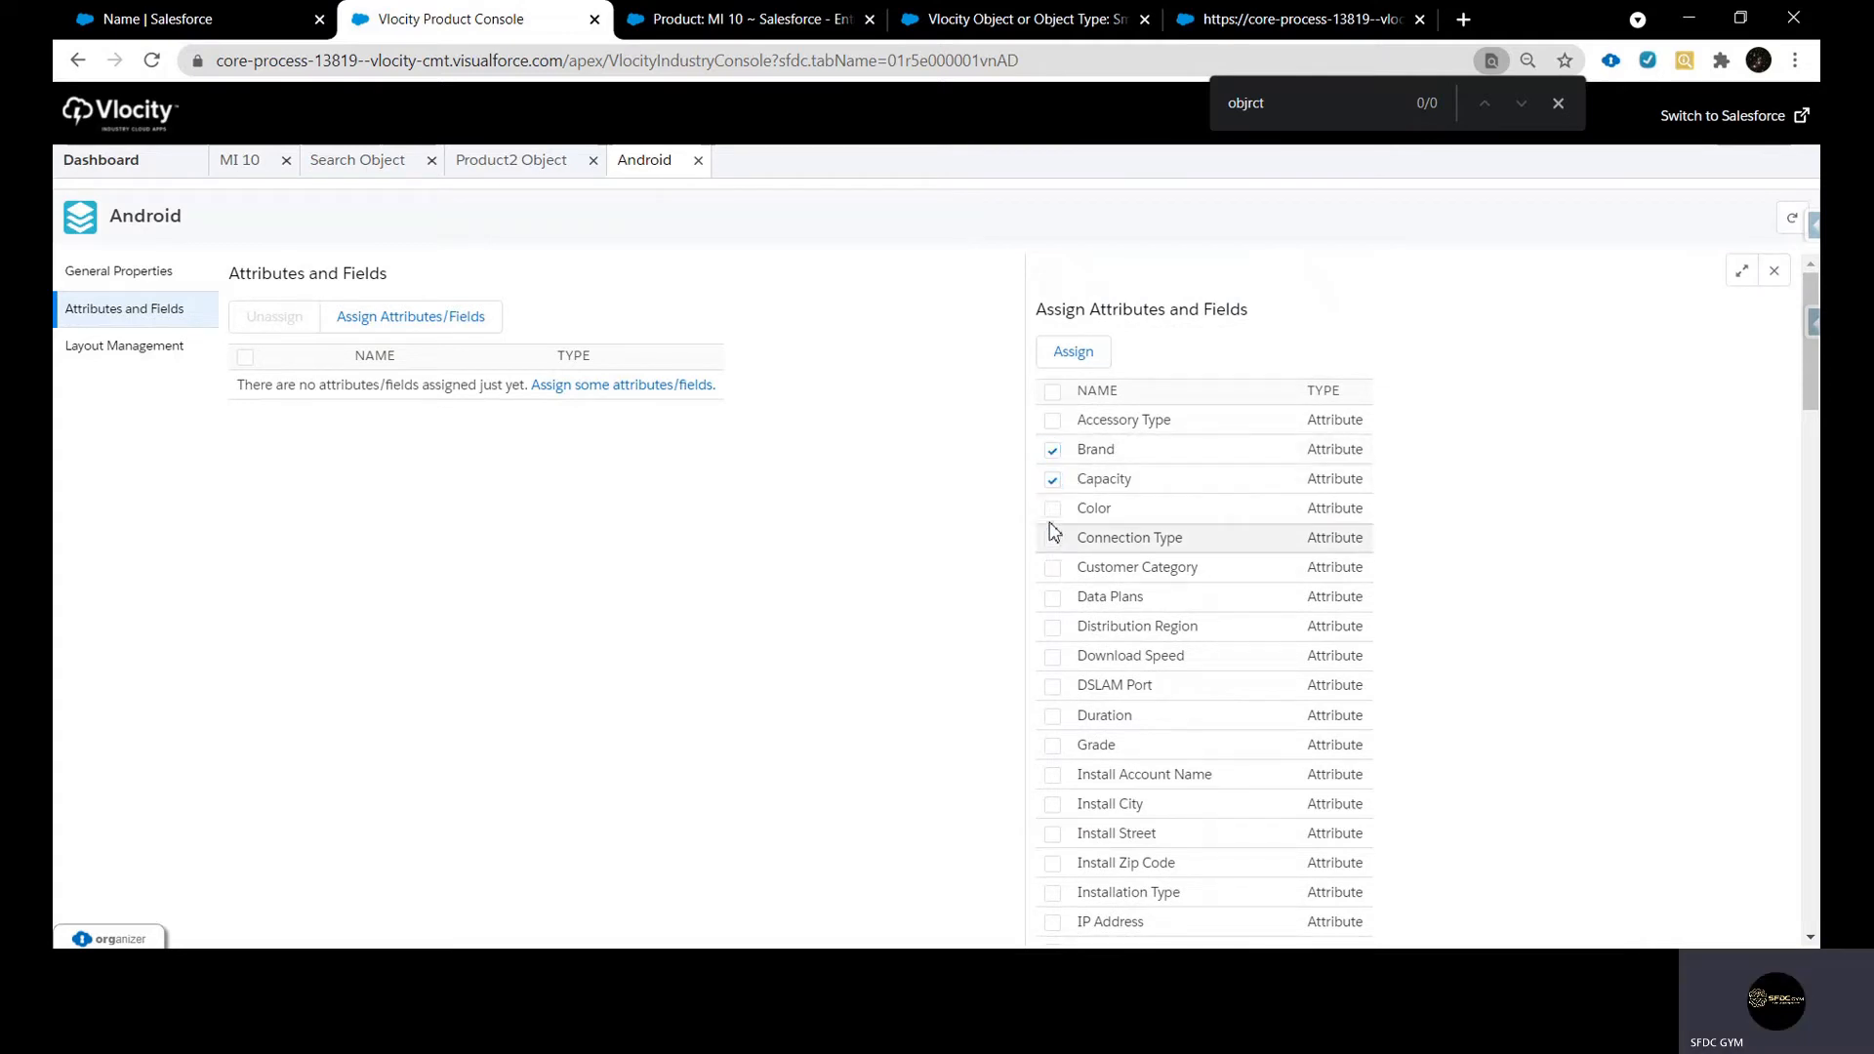
pyautogui.click(1052, 509)
pyautogui.click(1068, 356)
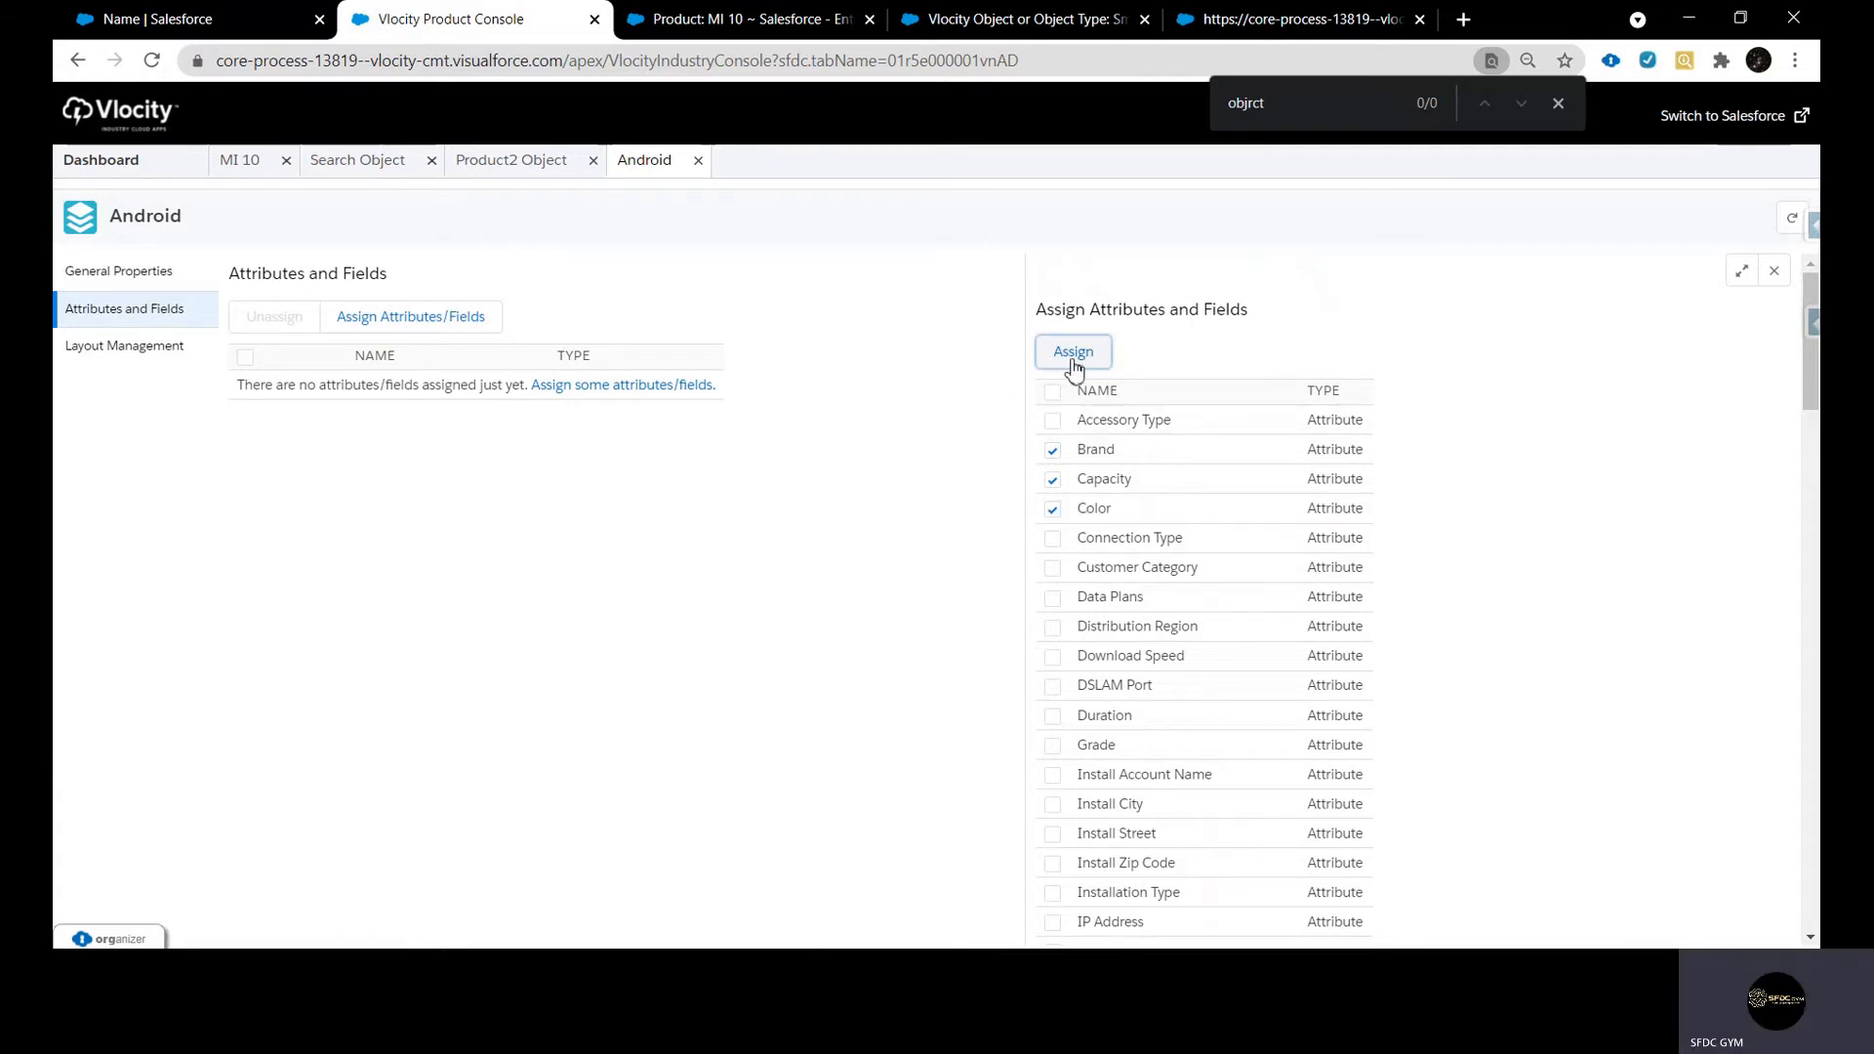
pyautogui.click(1072, 359)
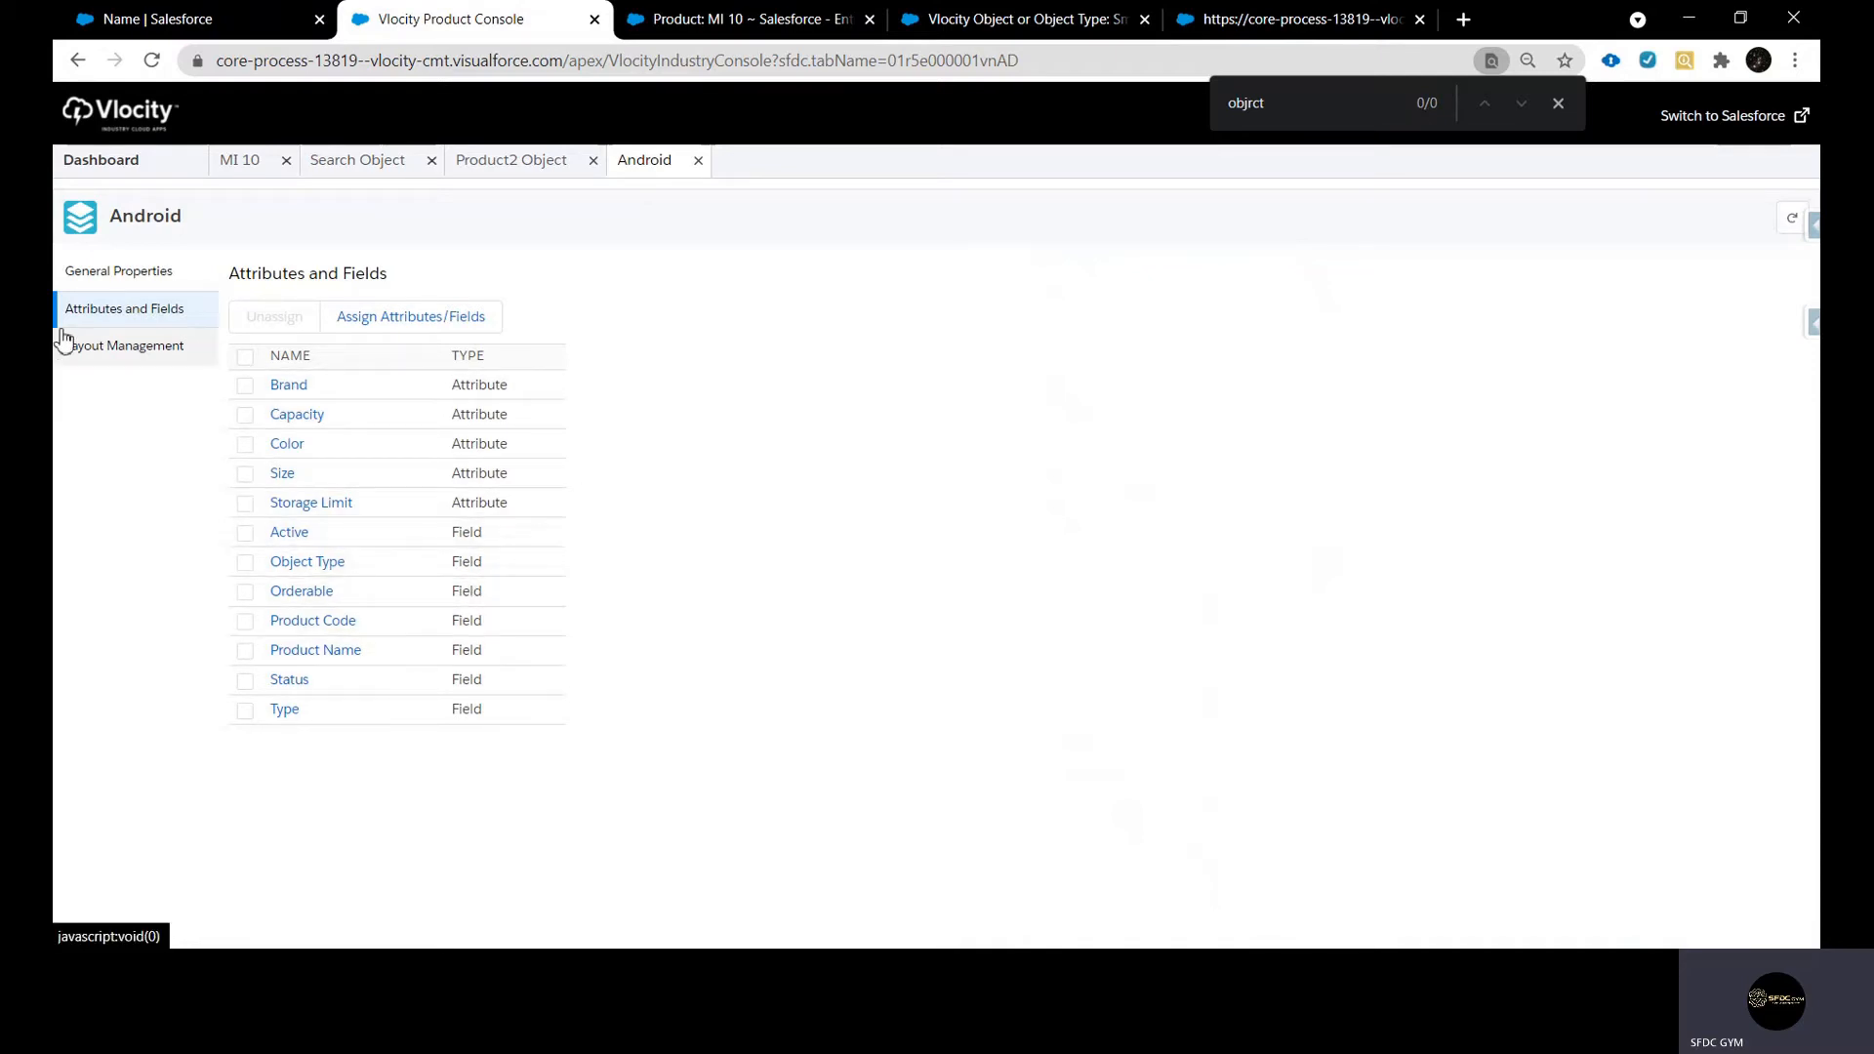
# Show Android's layout management, and open the Apple iPhone 11 product from an unfiltered product search
pyautogui.click(133, 363)
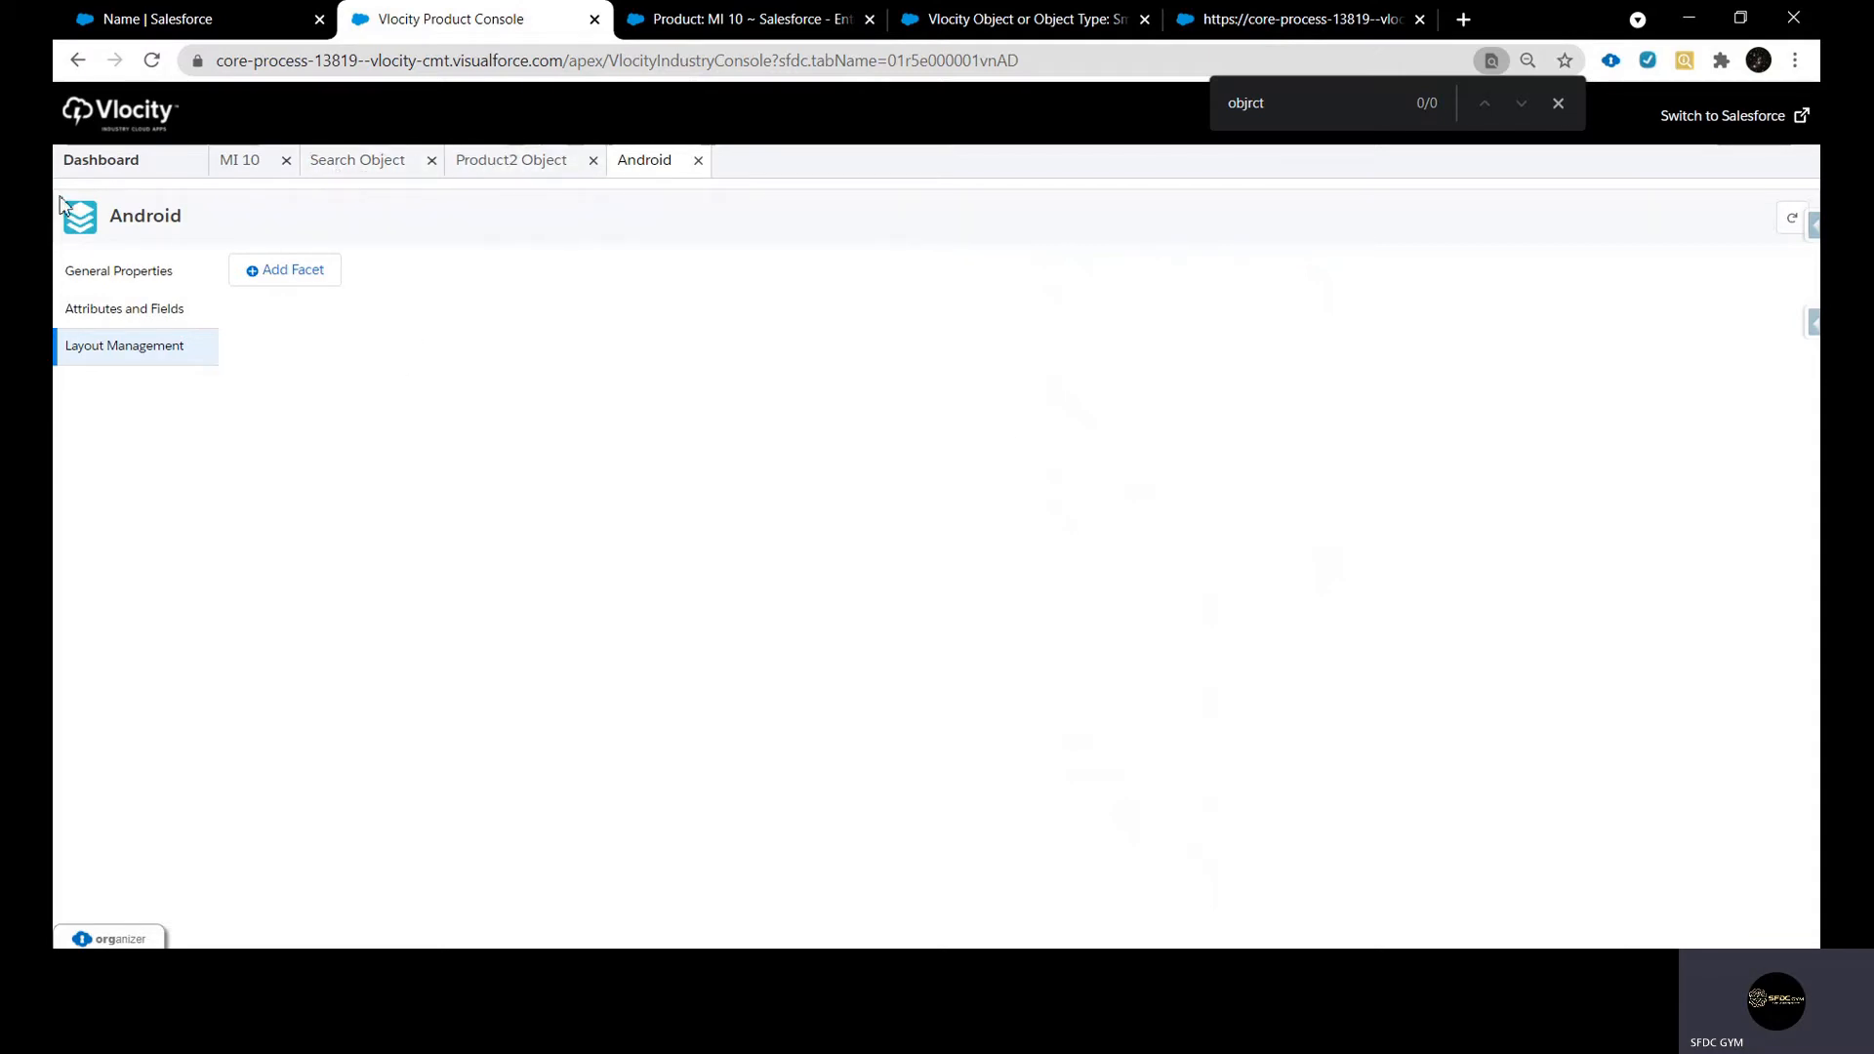
pyautogui.click(142, 173)
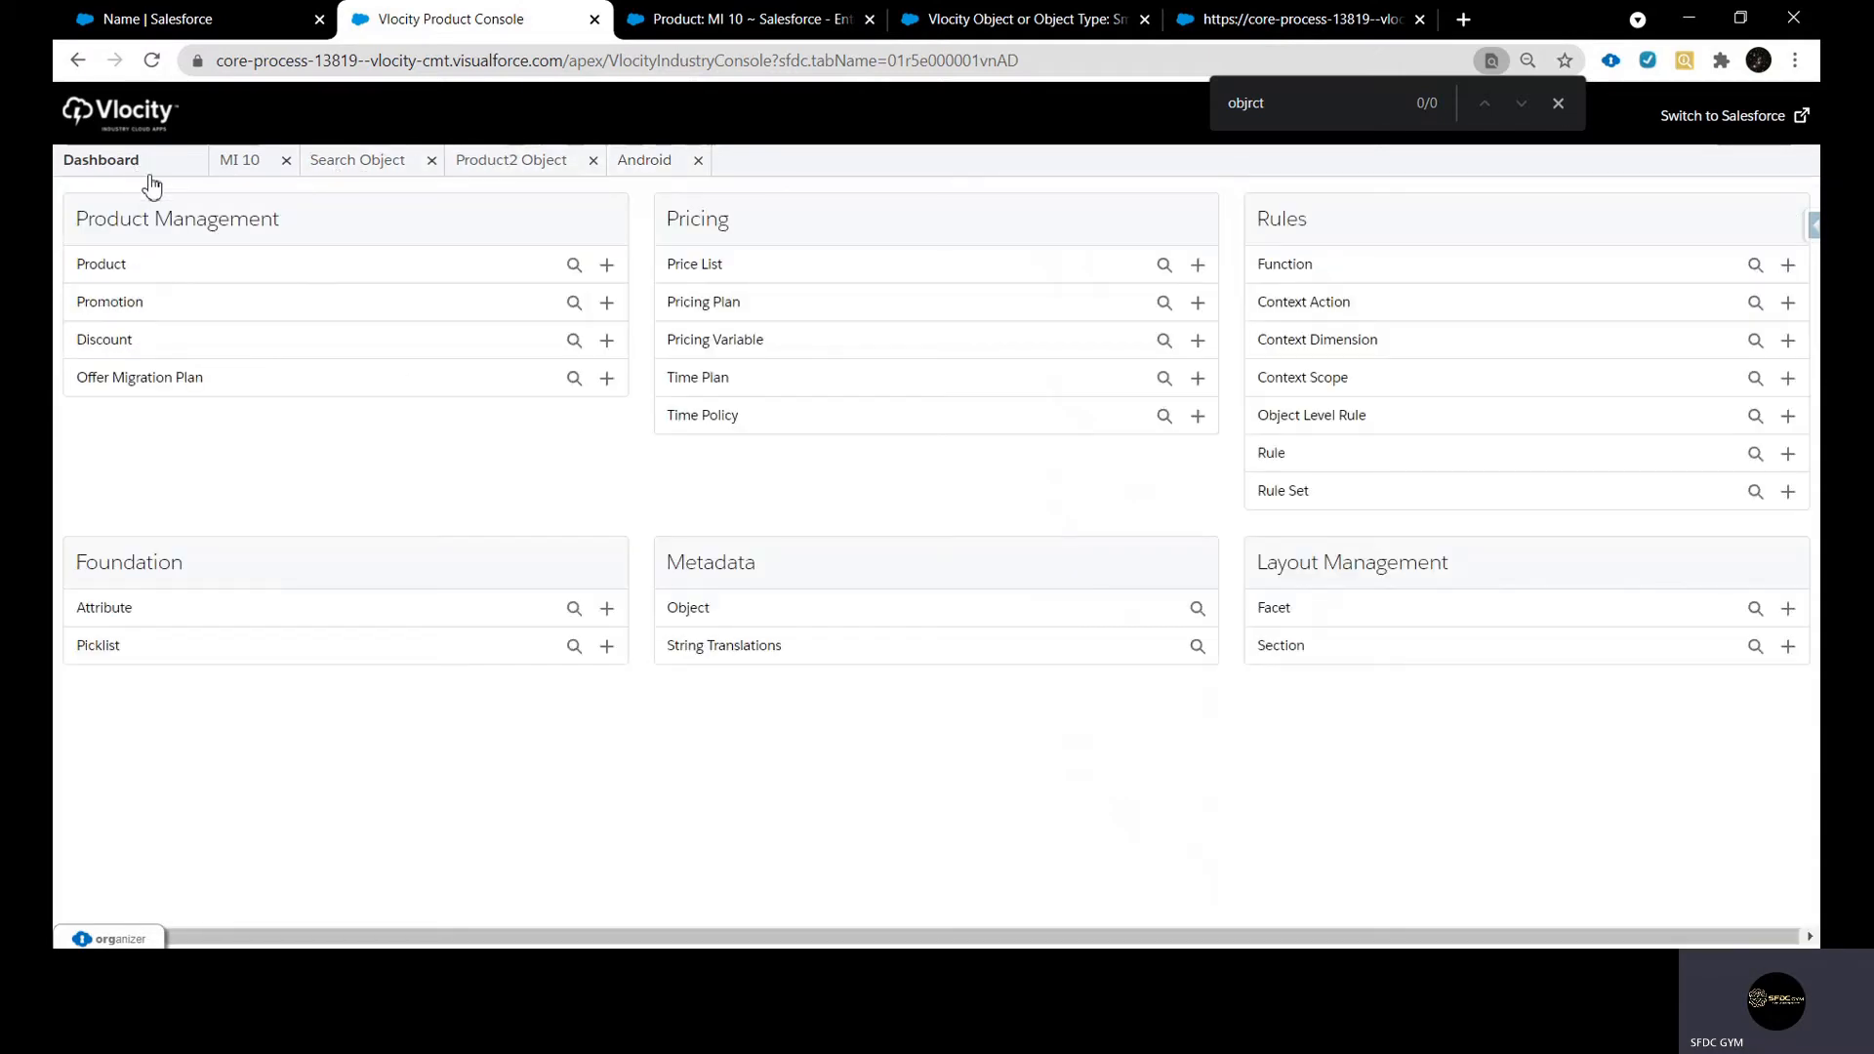
pyautogui.click(572, 267)
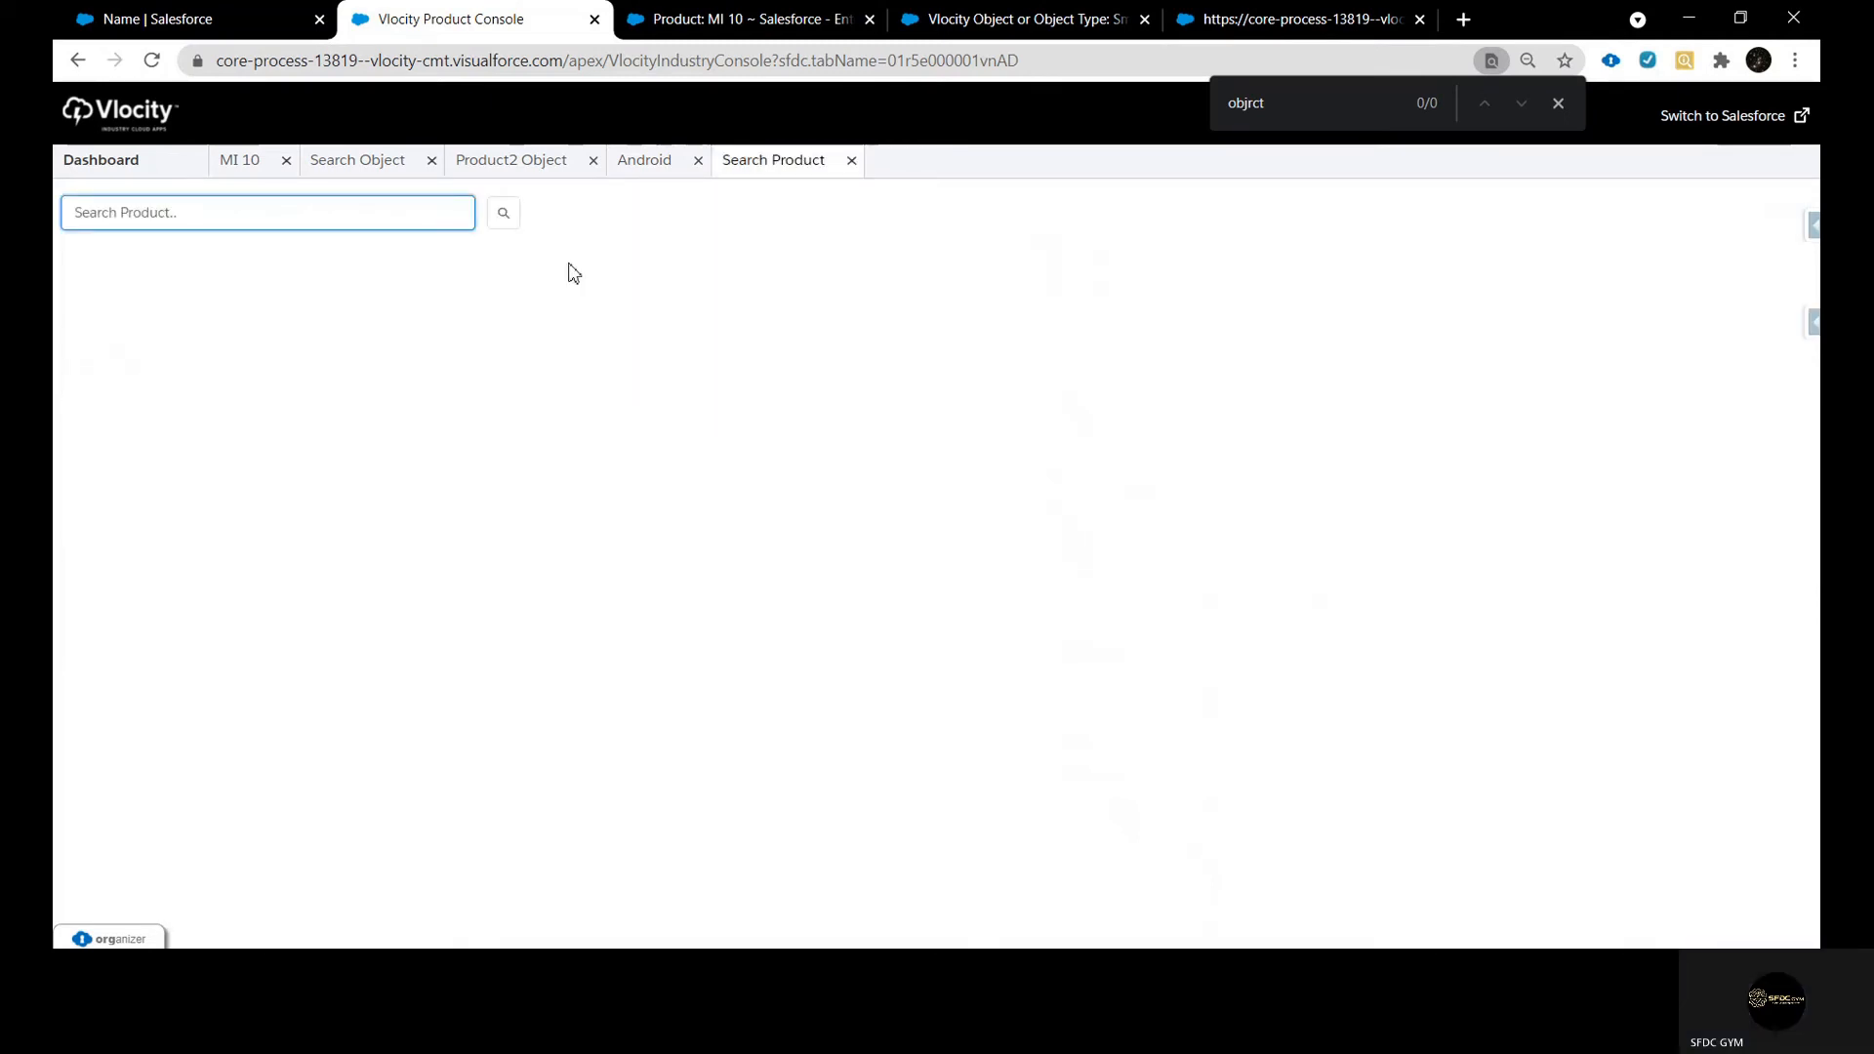
pyautogui.click(506, 213)
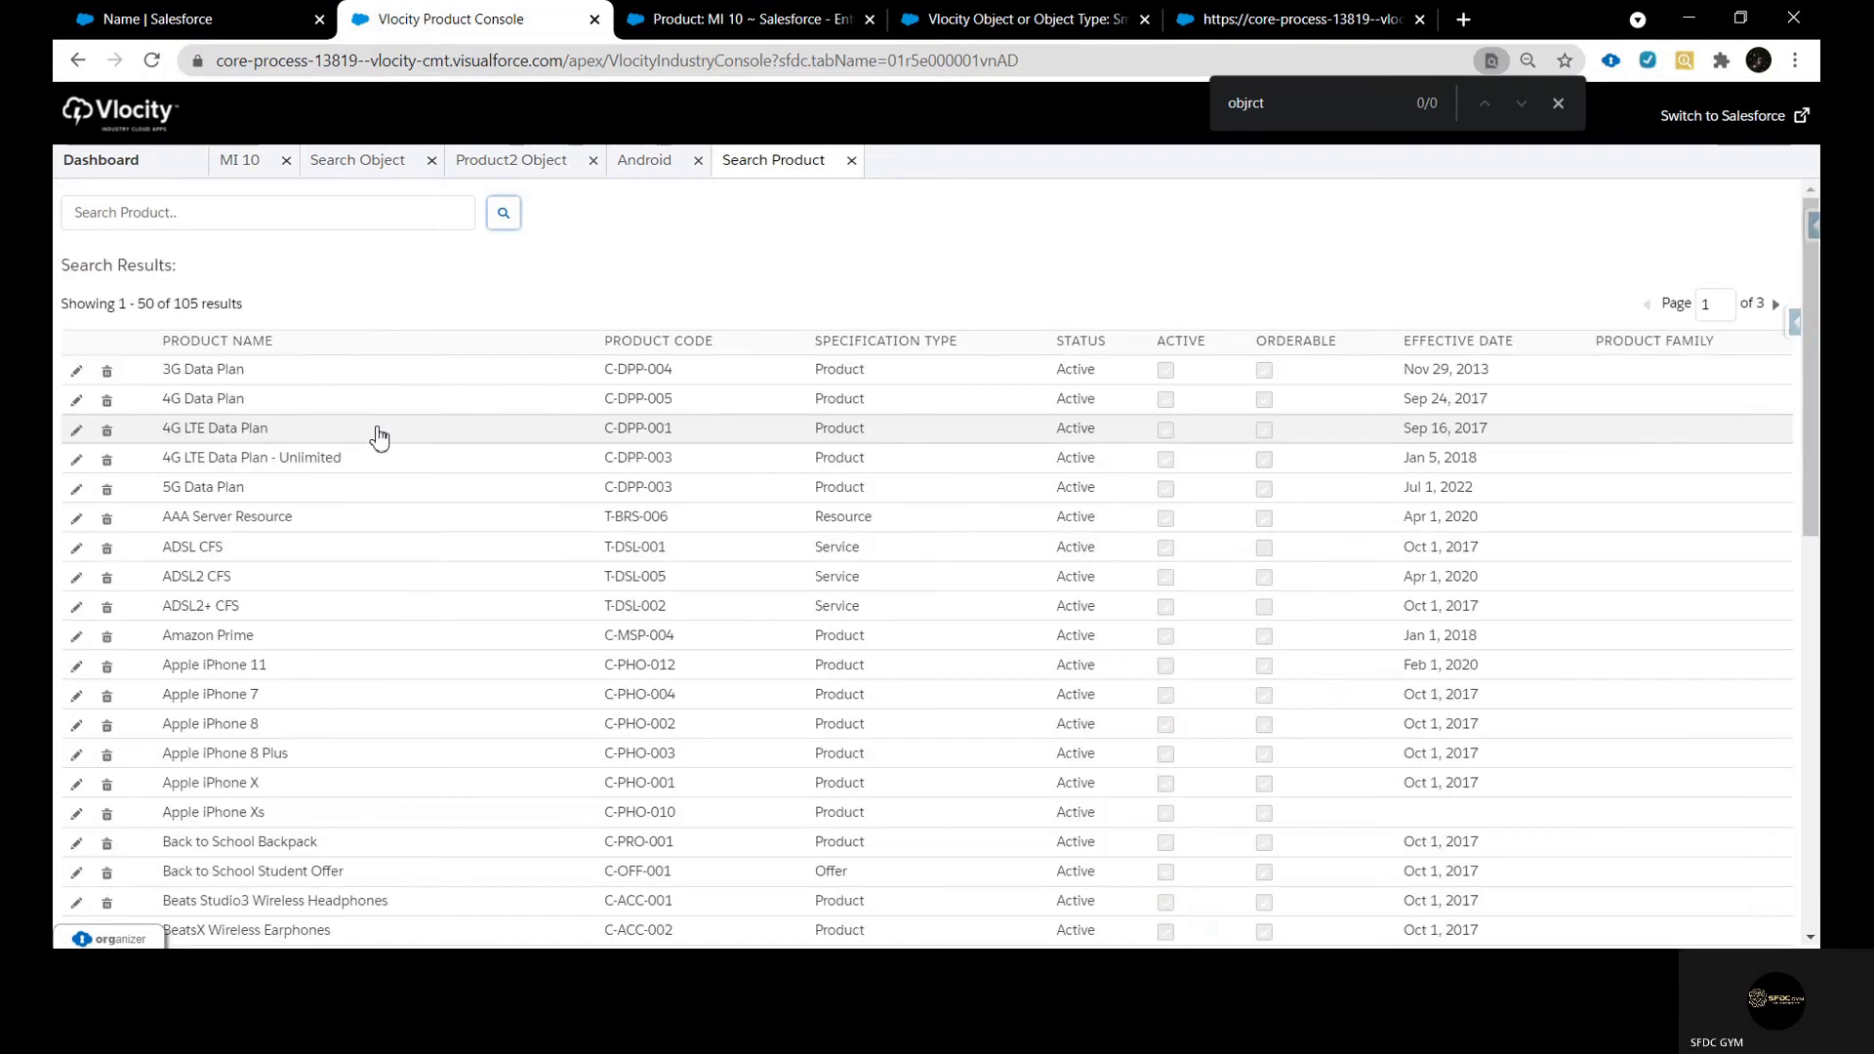
pyautogui.scroll(-3, 377, 434)
pyautogui.click(227, 446)
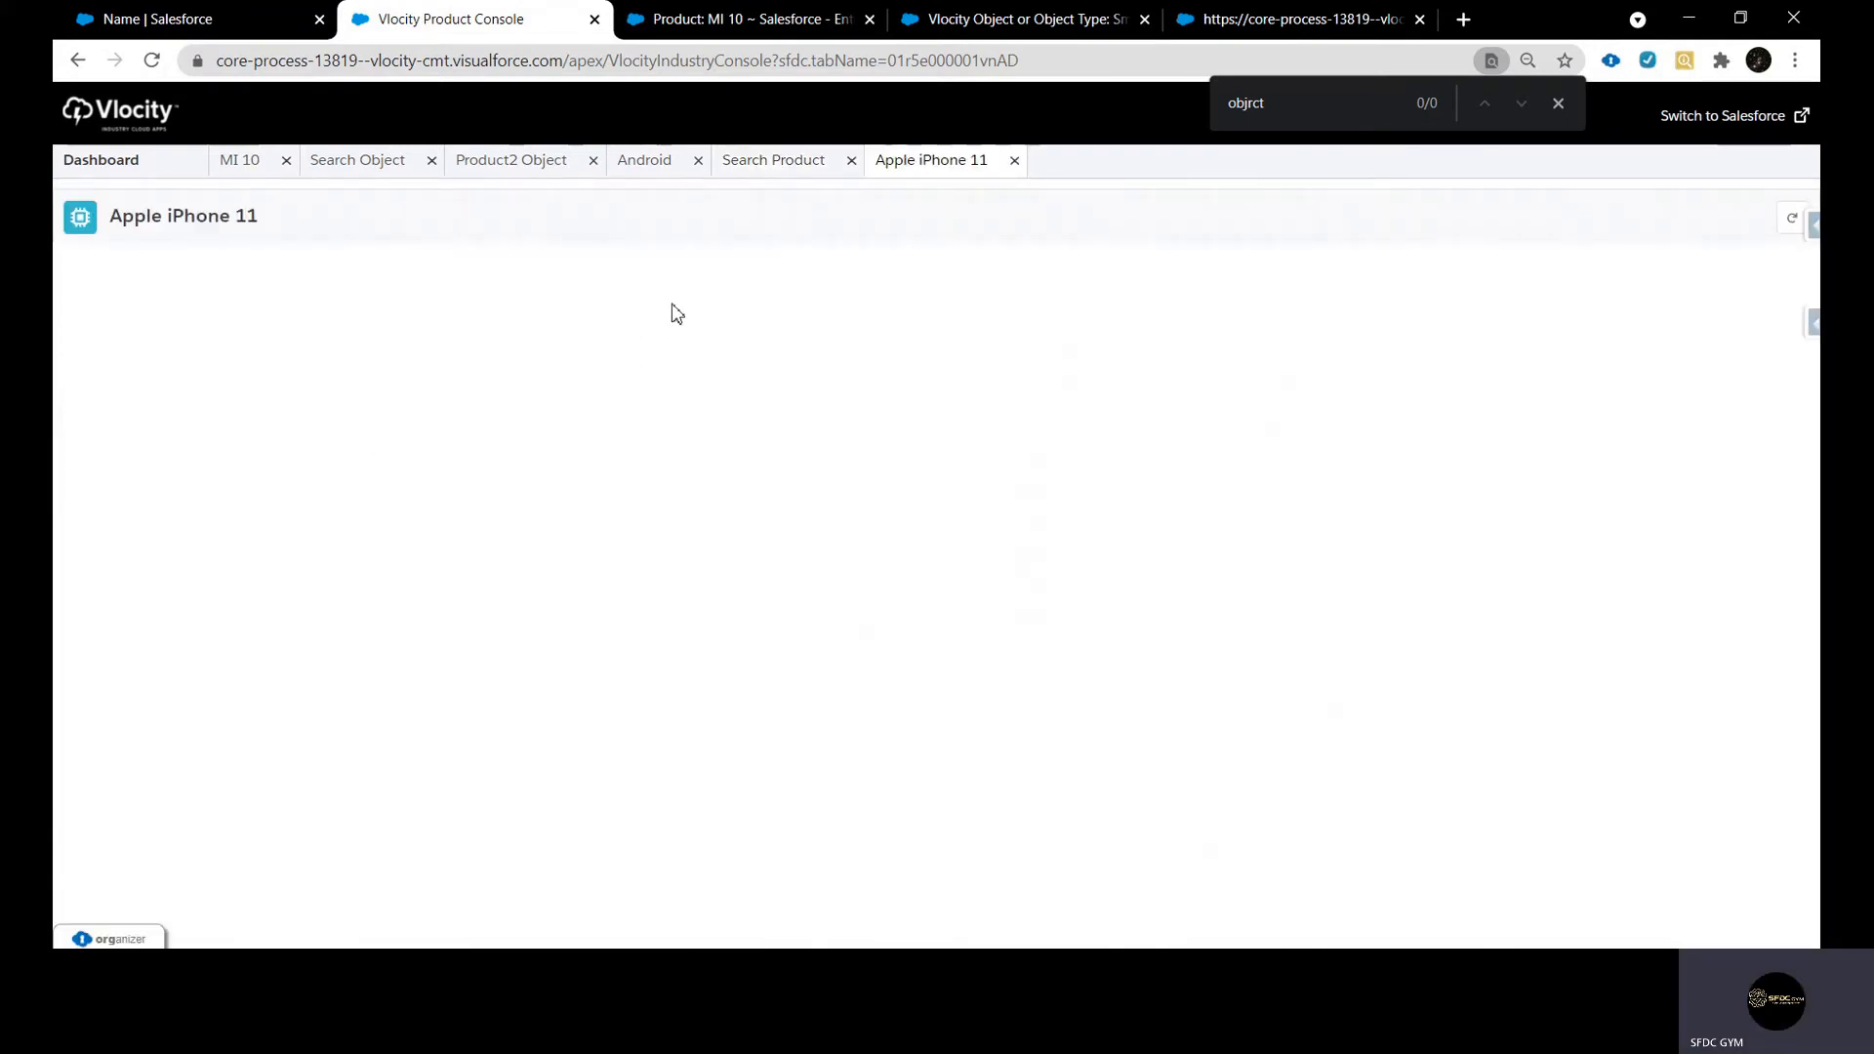
# Examine the Apple iPhone 11 product's sections, including Attributes and Fields and Attachments, against the Android object type's layout
pyautogui.click(377, 160)
pyautogui.click(499, 169)
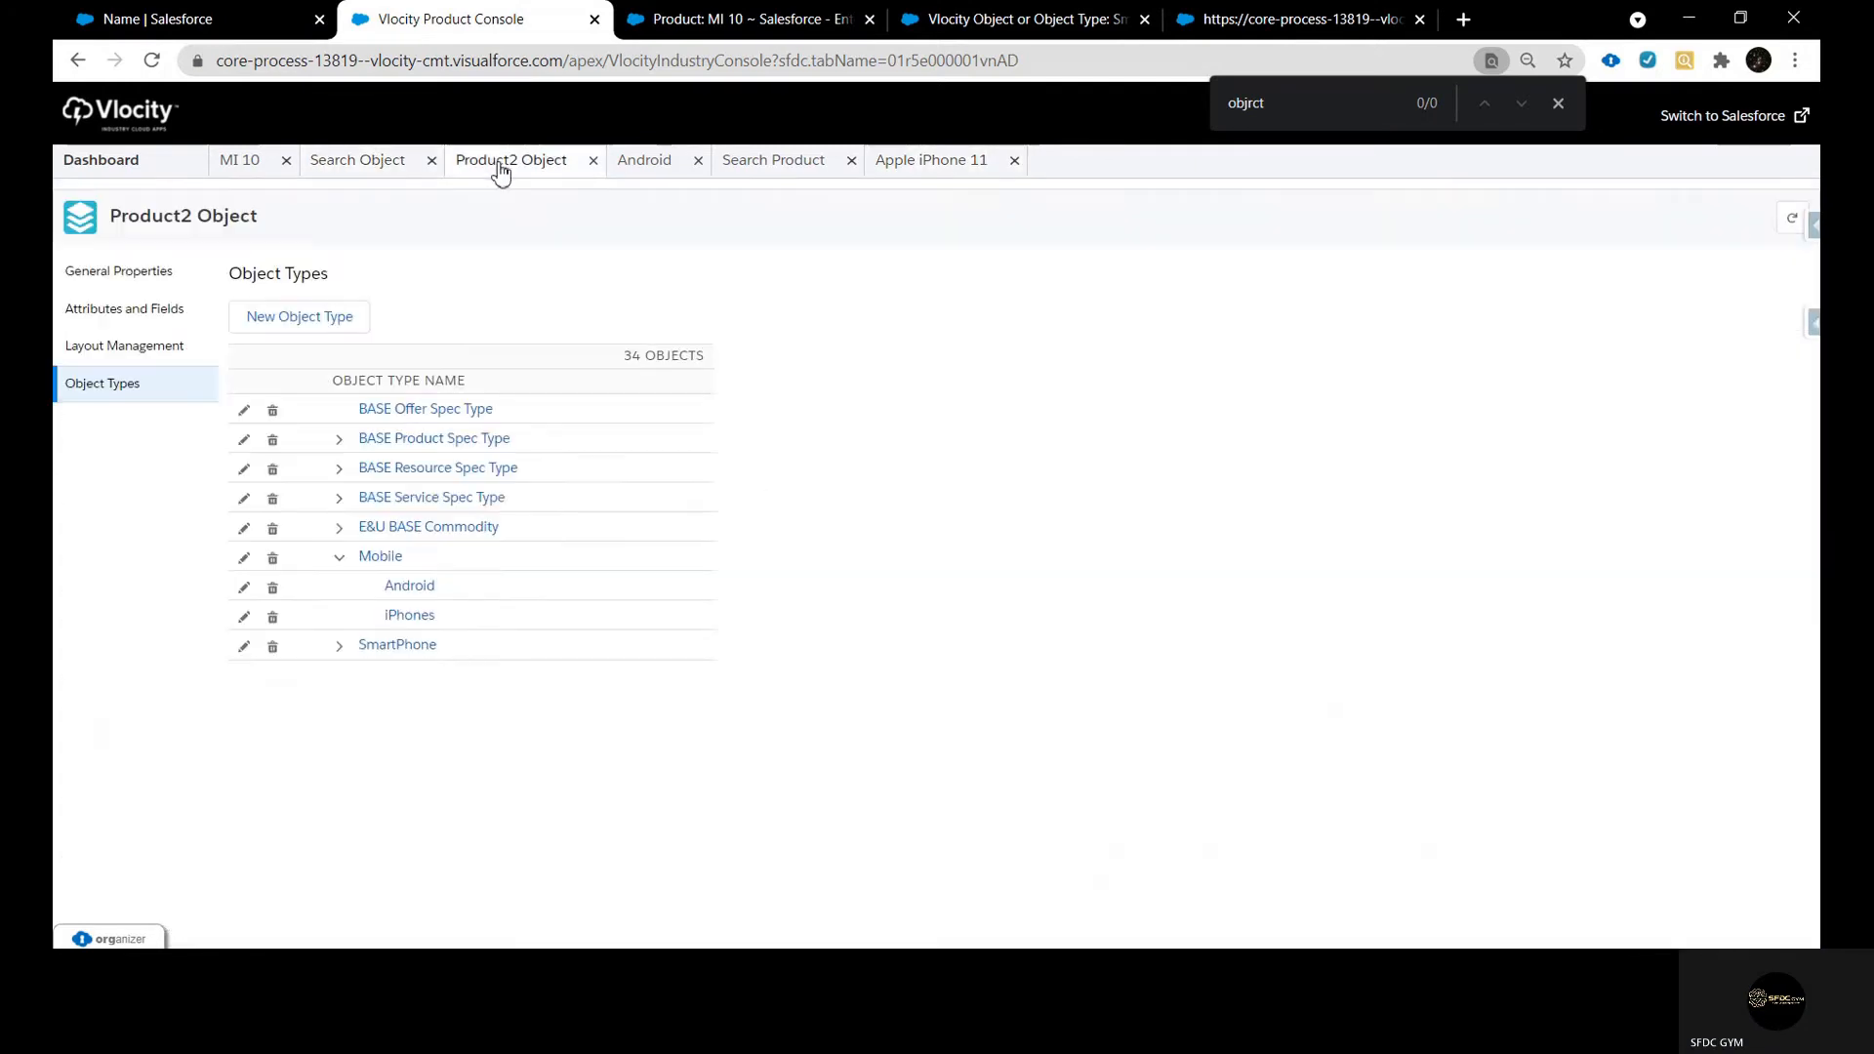
pyautogui.click(650, 170)
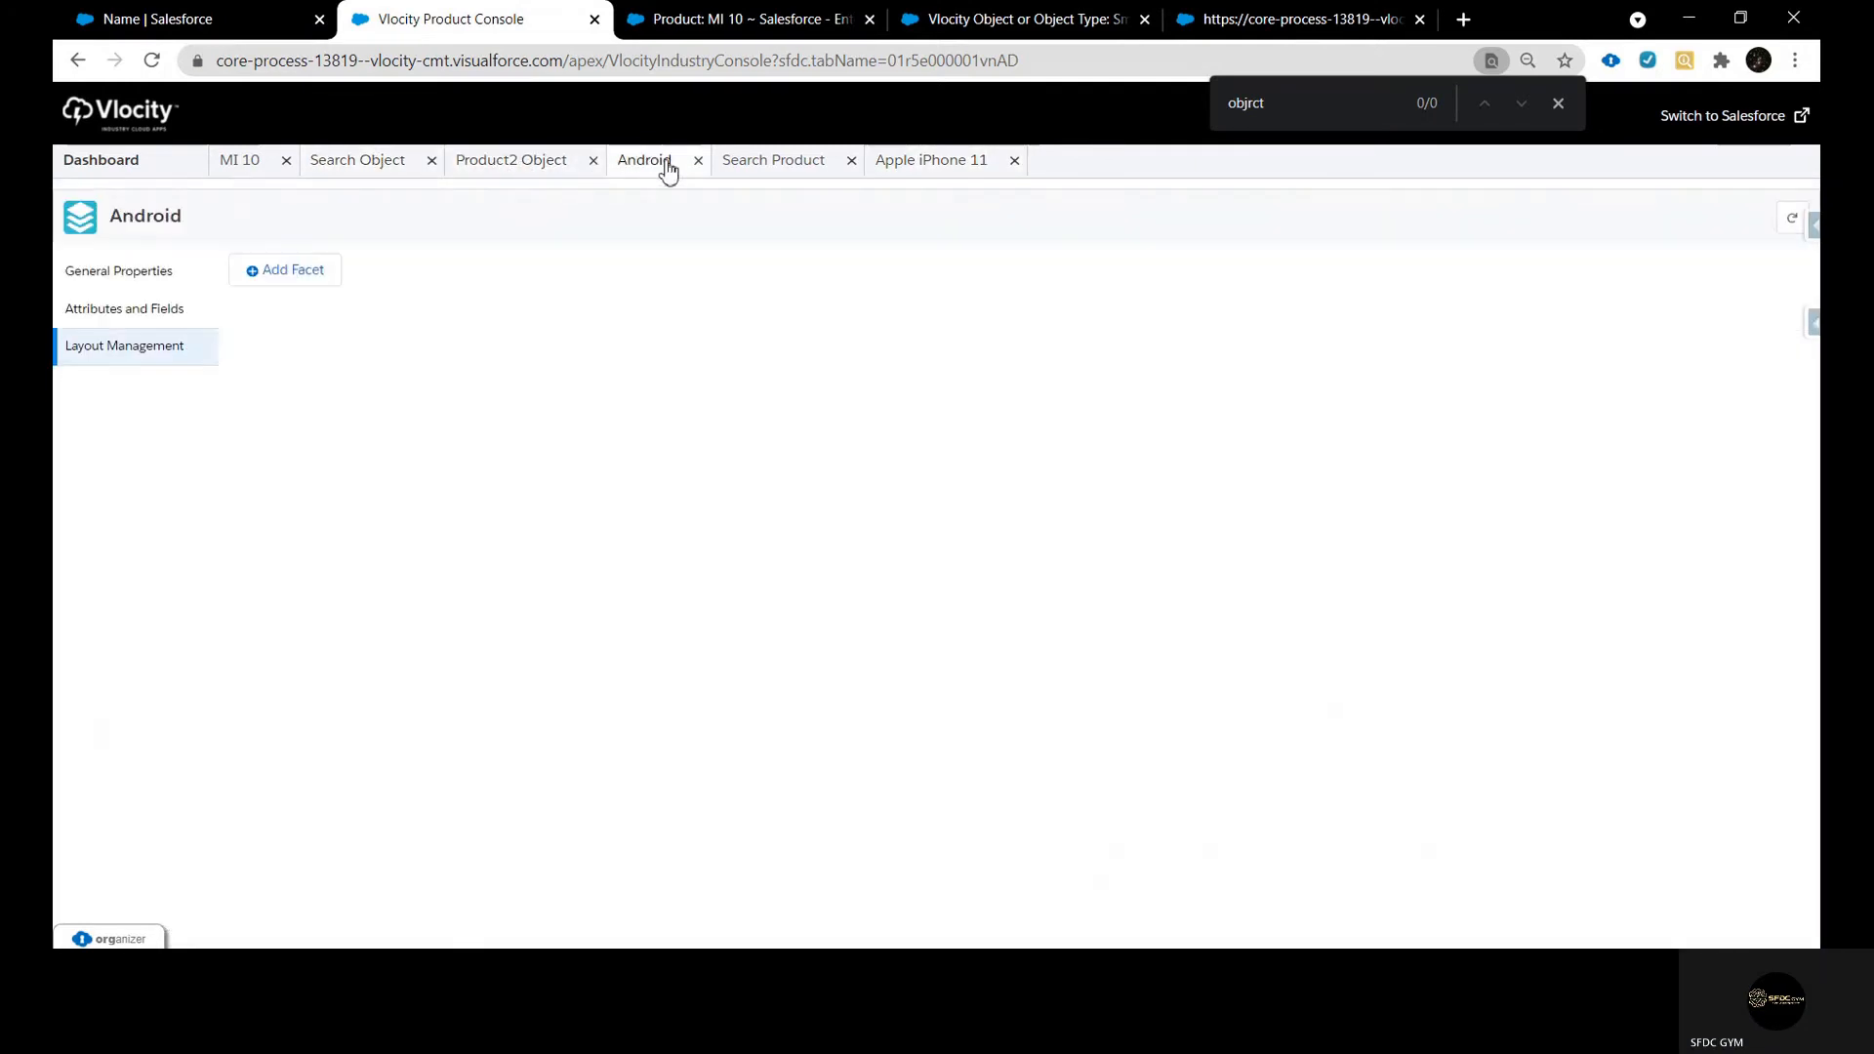
pyautogui.click(755, 164)
pyautogui.click(634, 160)
pyautogui.click(928, 168)
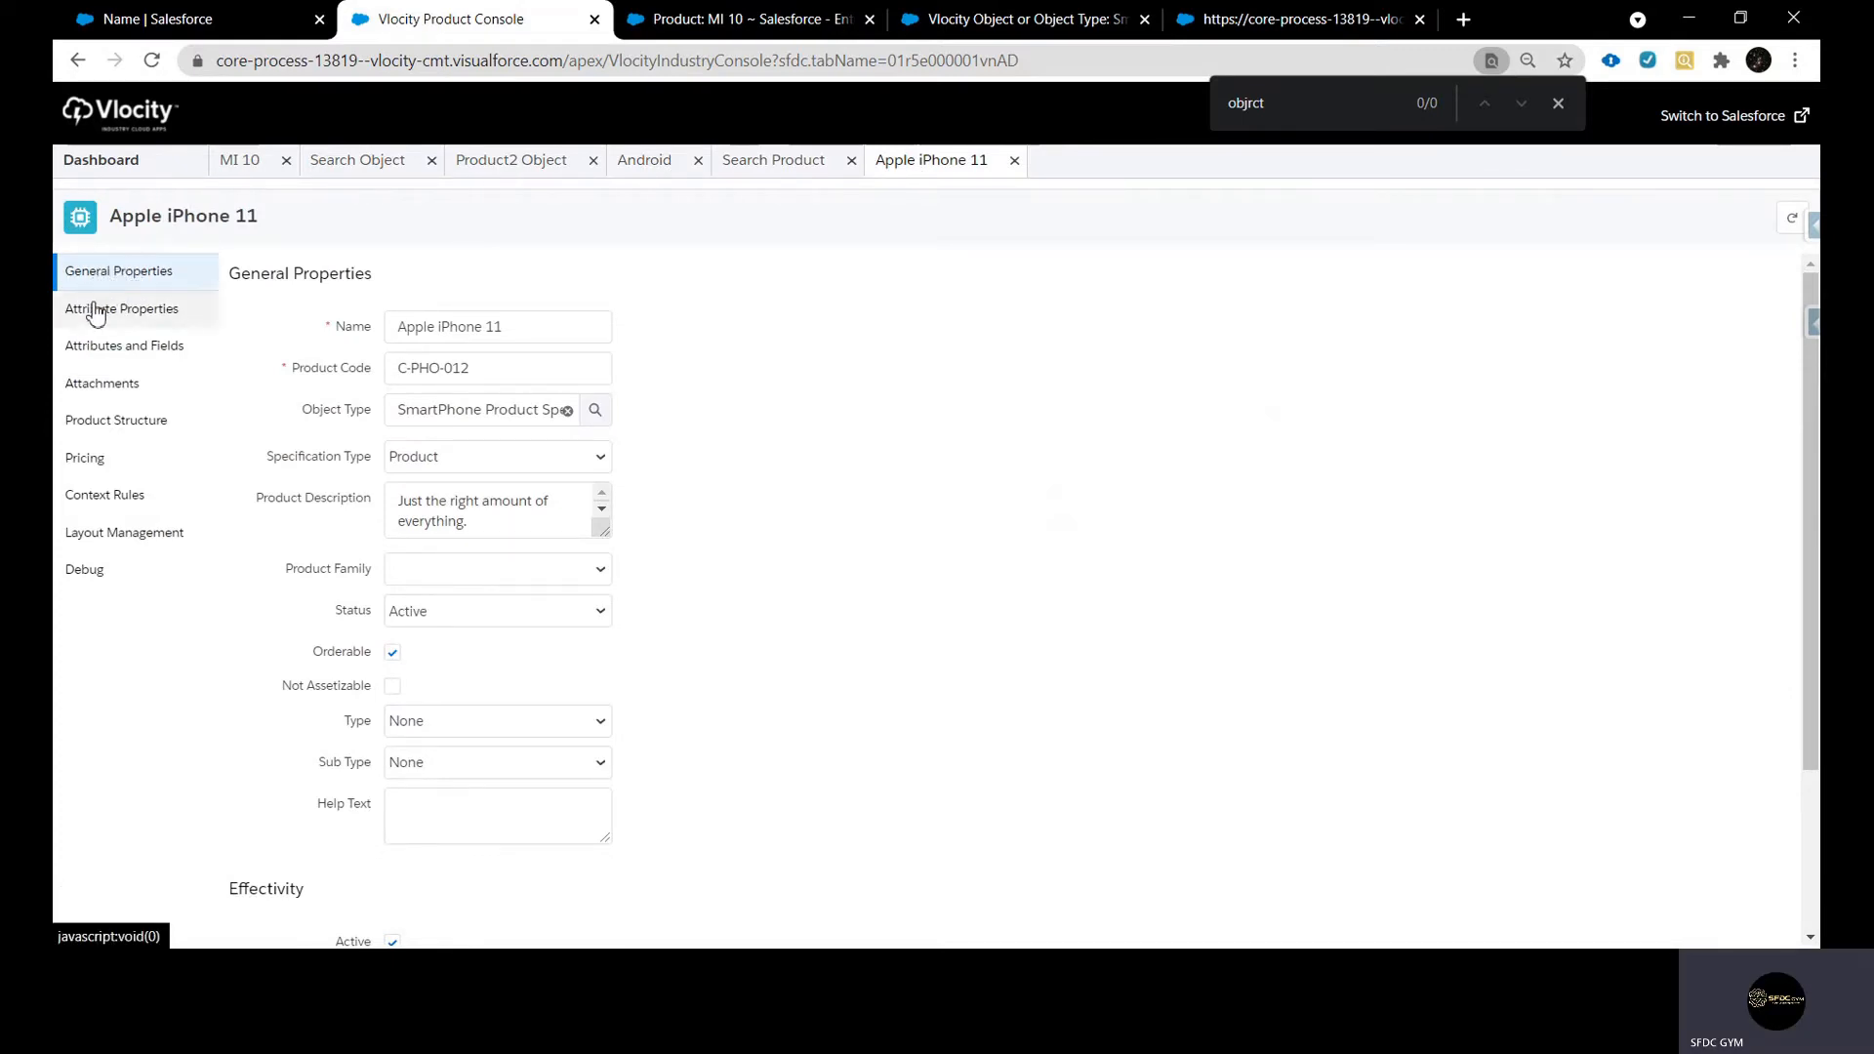
pyautogui.click(103, 311)
pyautogui.click(115, 357)
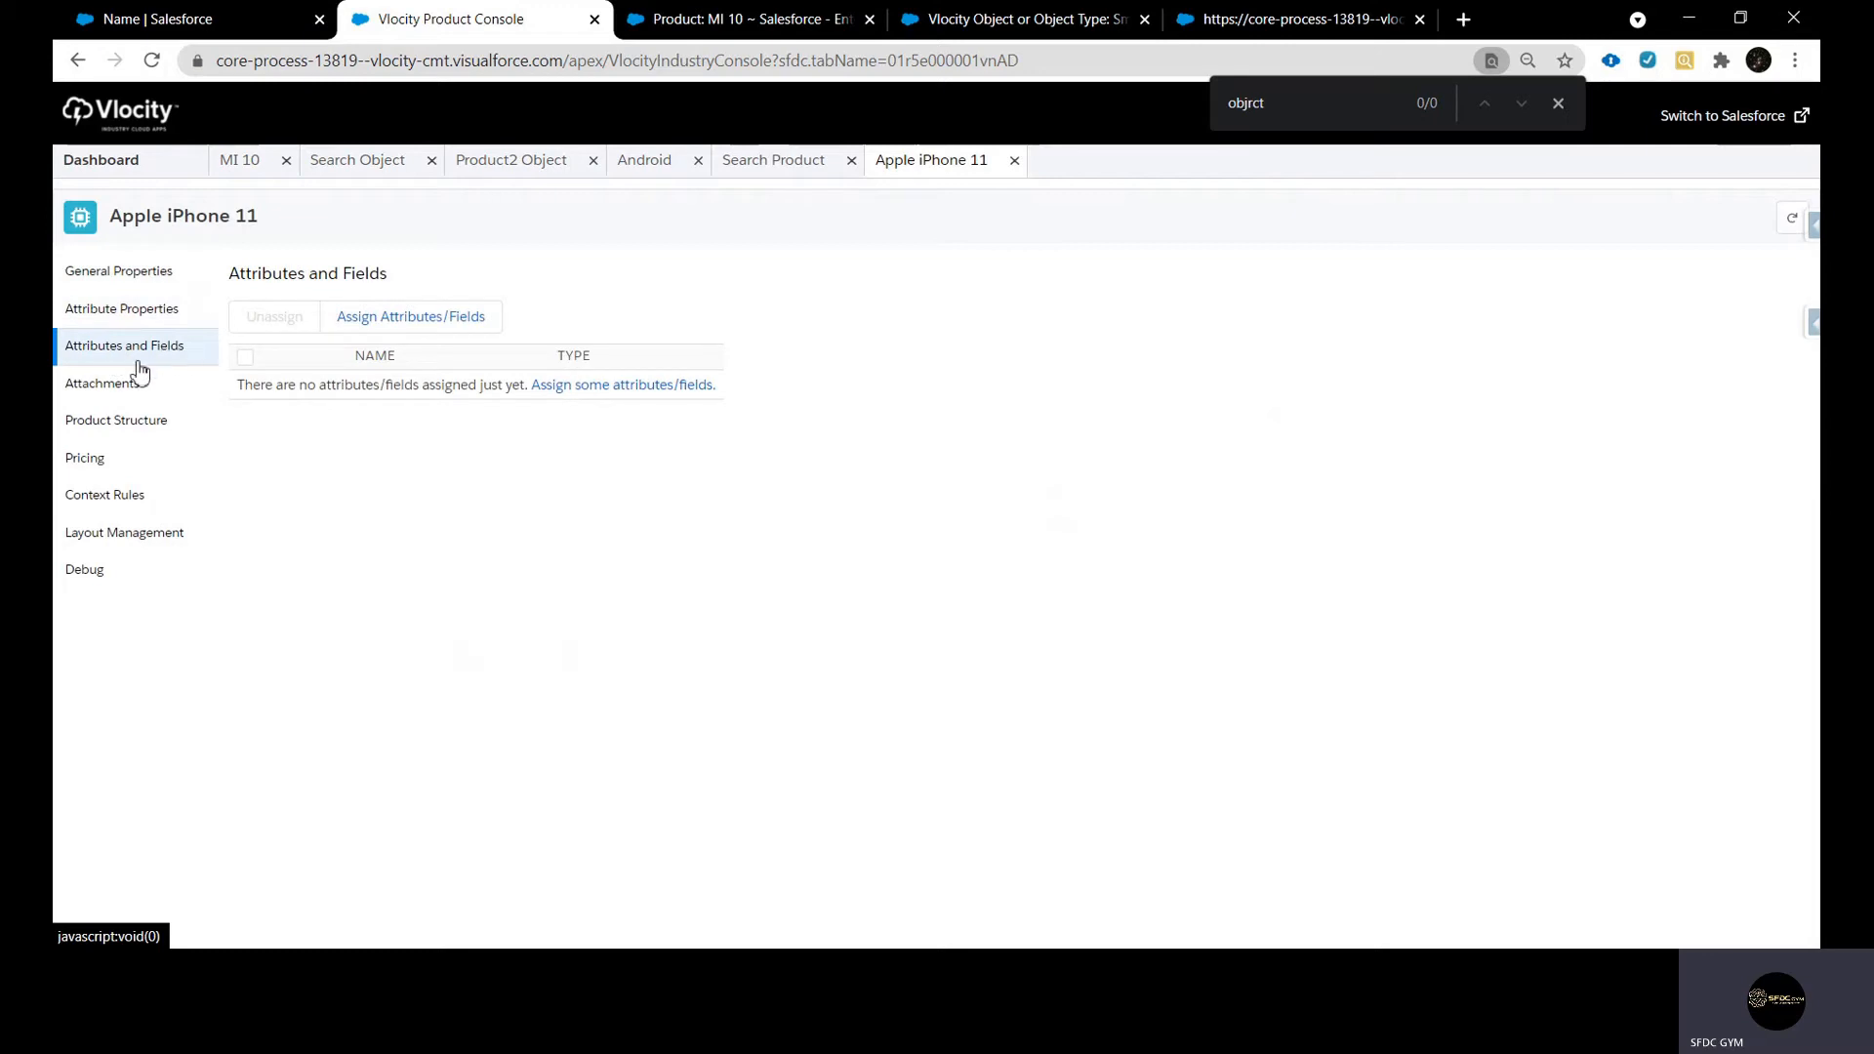
pyautogui.click(140, 375)
pyautogui.click(508, 176)
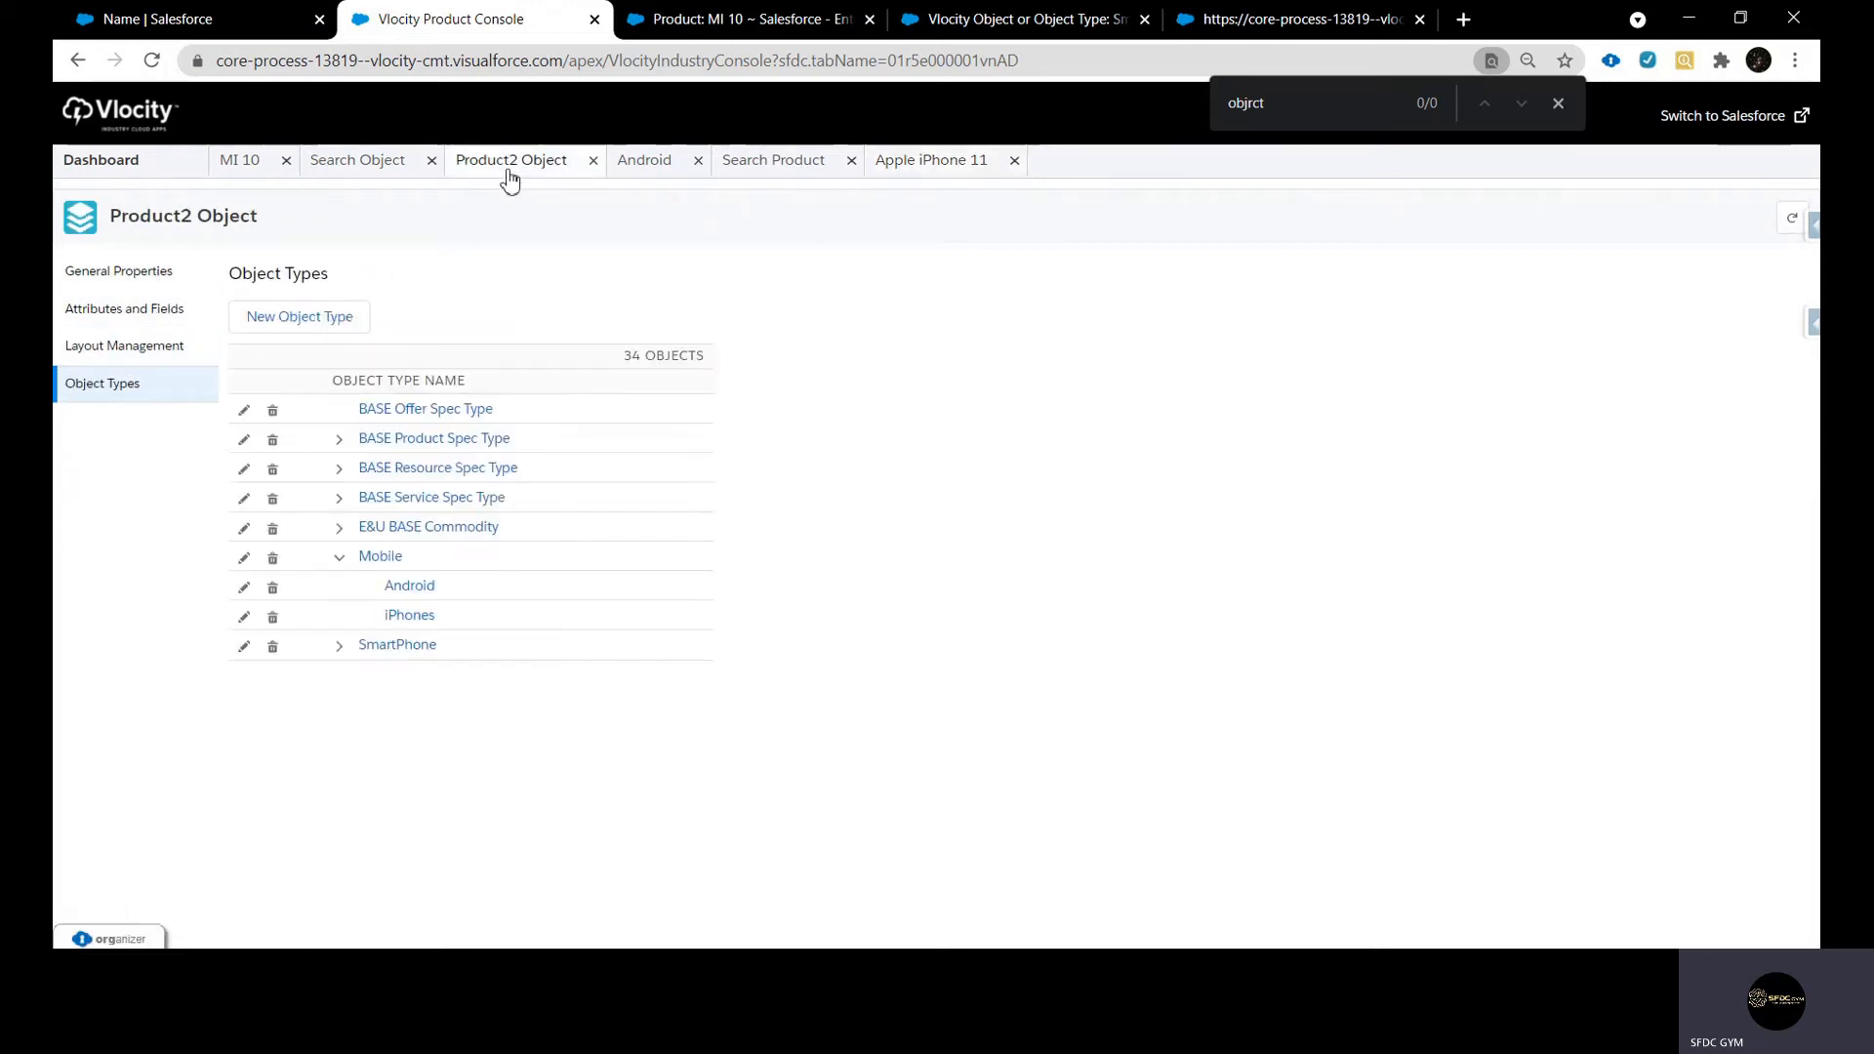
pyautogui.click(646, 163)
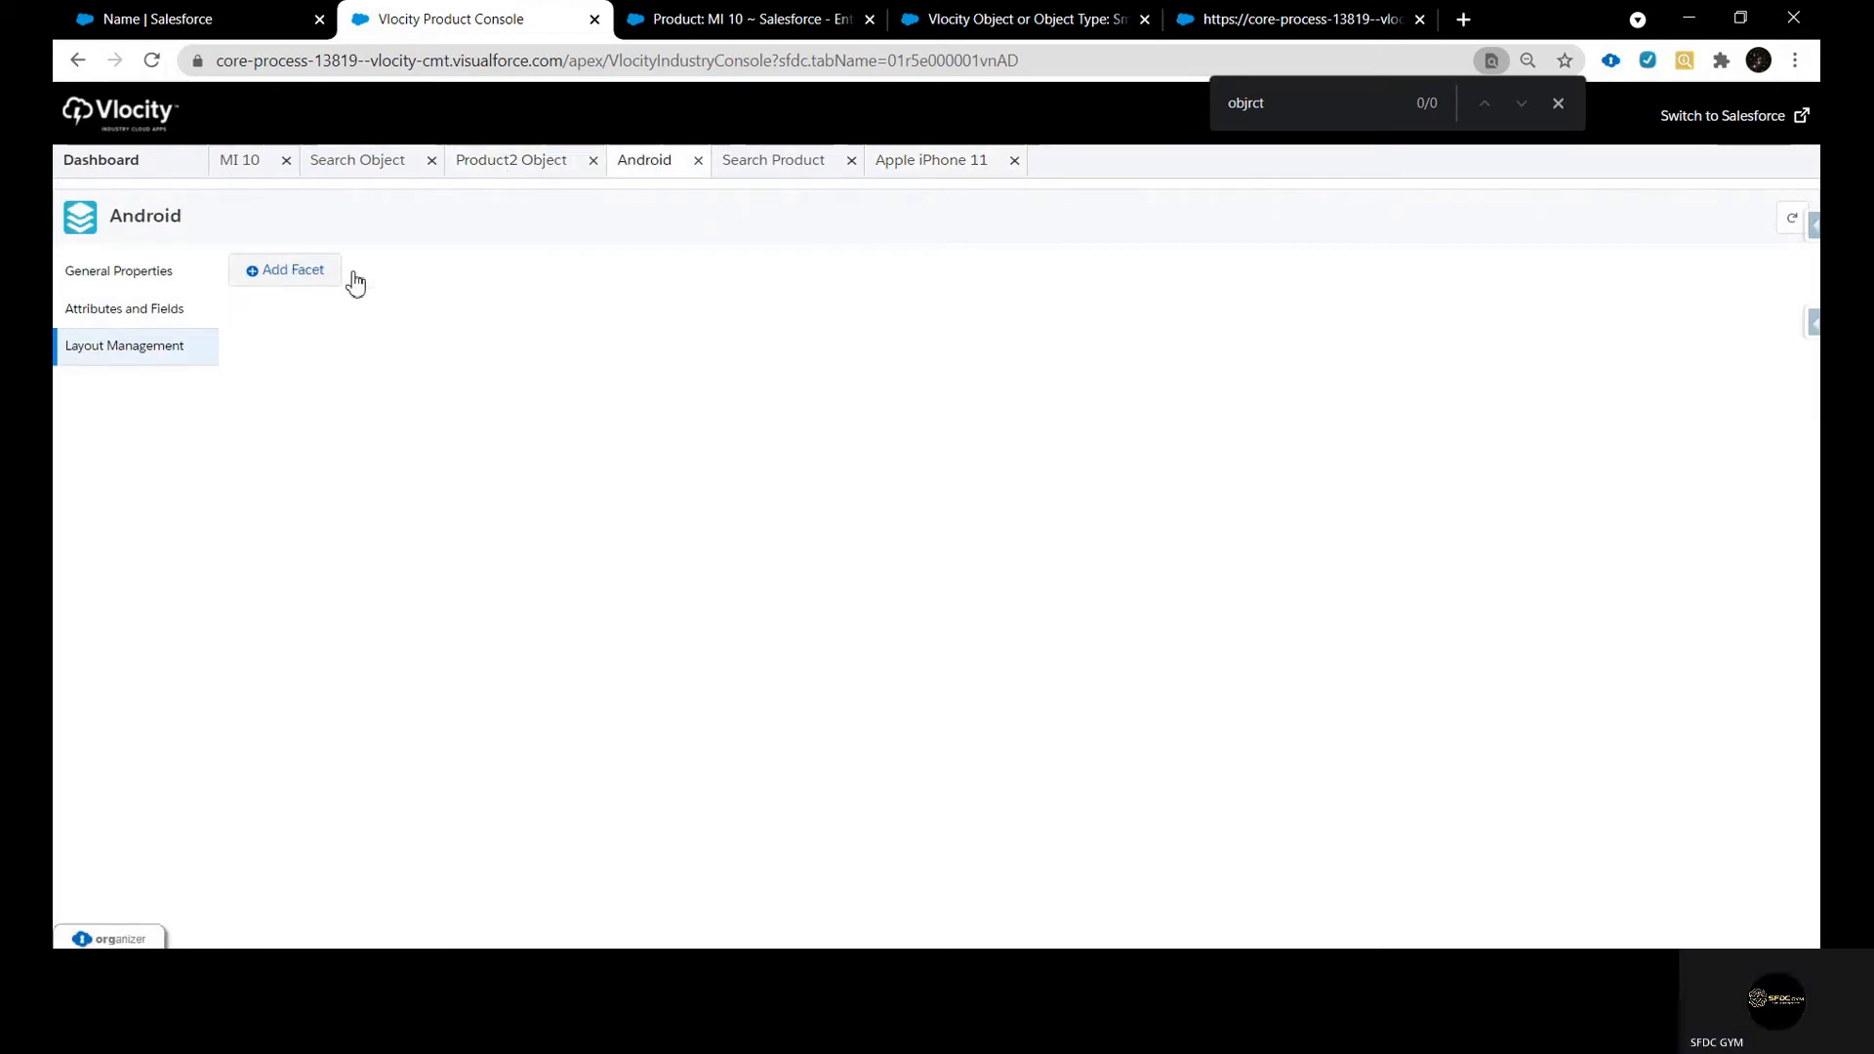
pyautogui.click(929, 163)
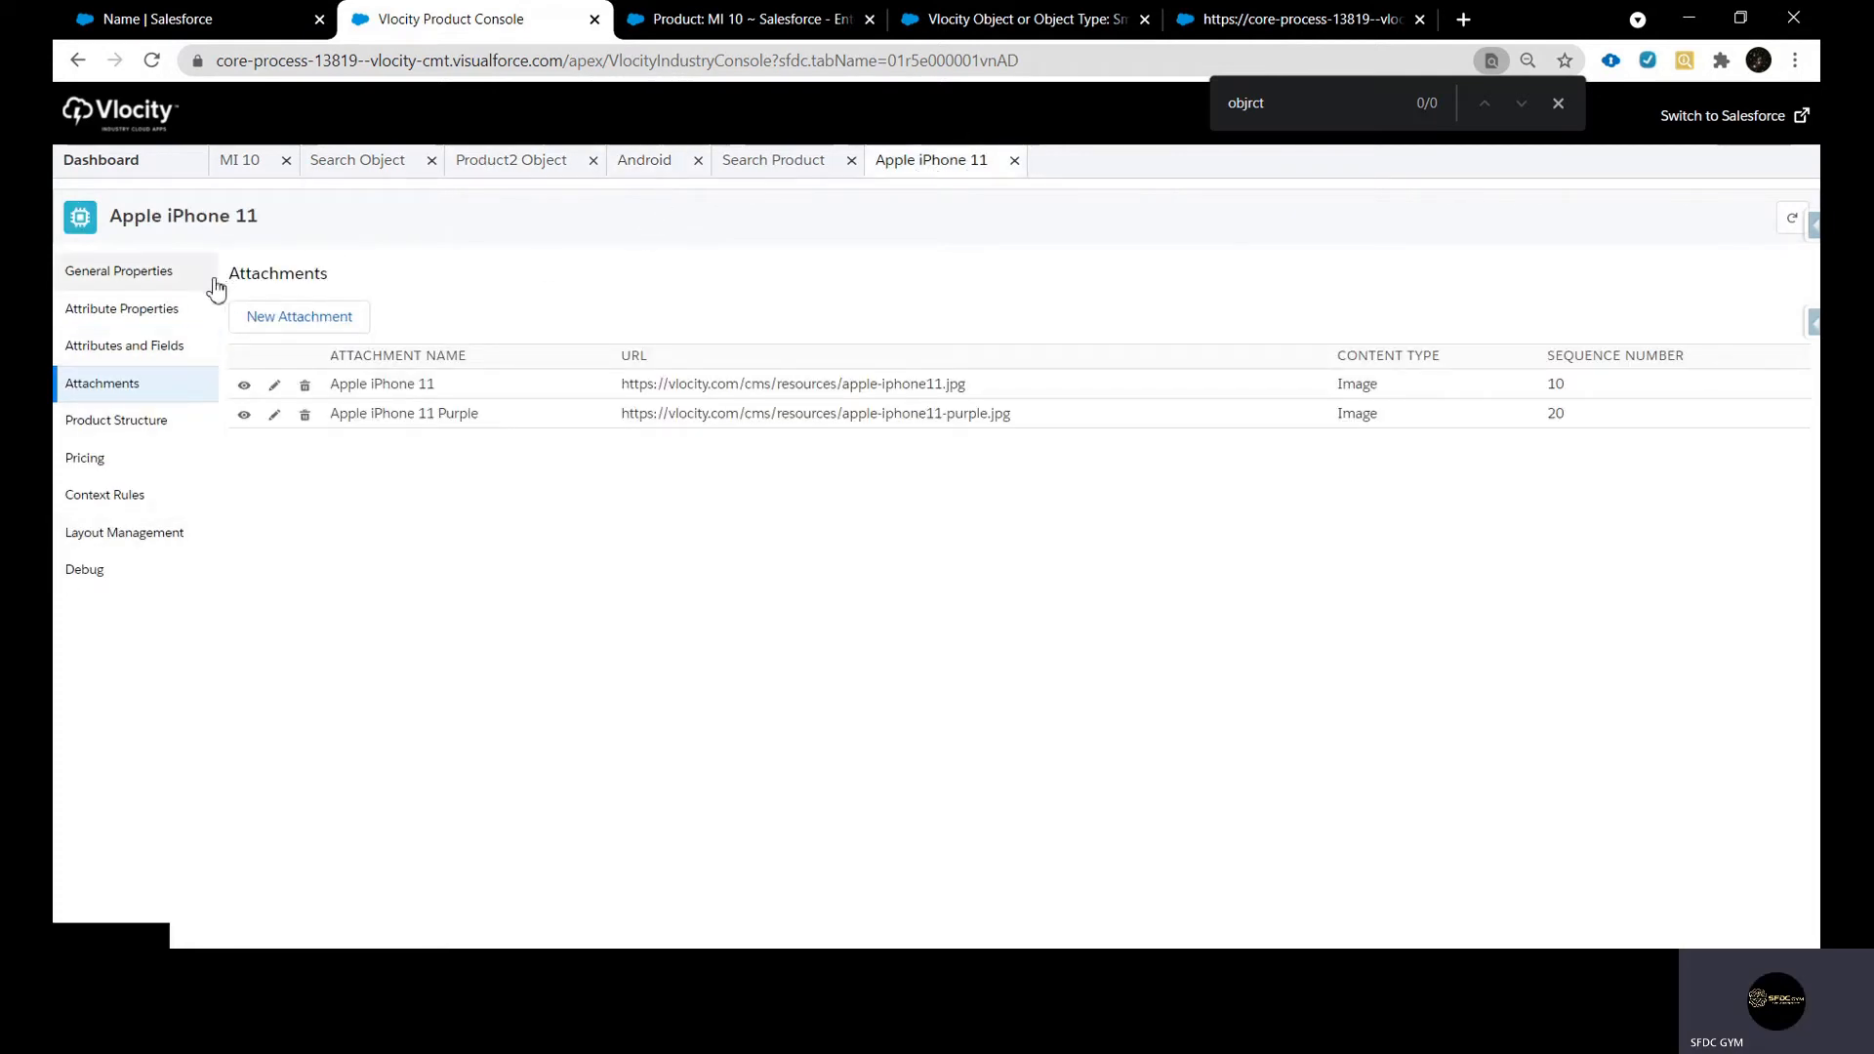
pyautogui.click(506, 186)
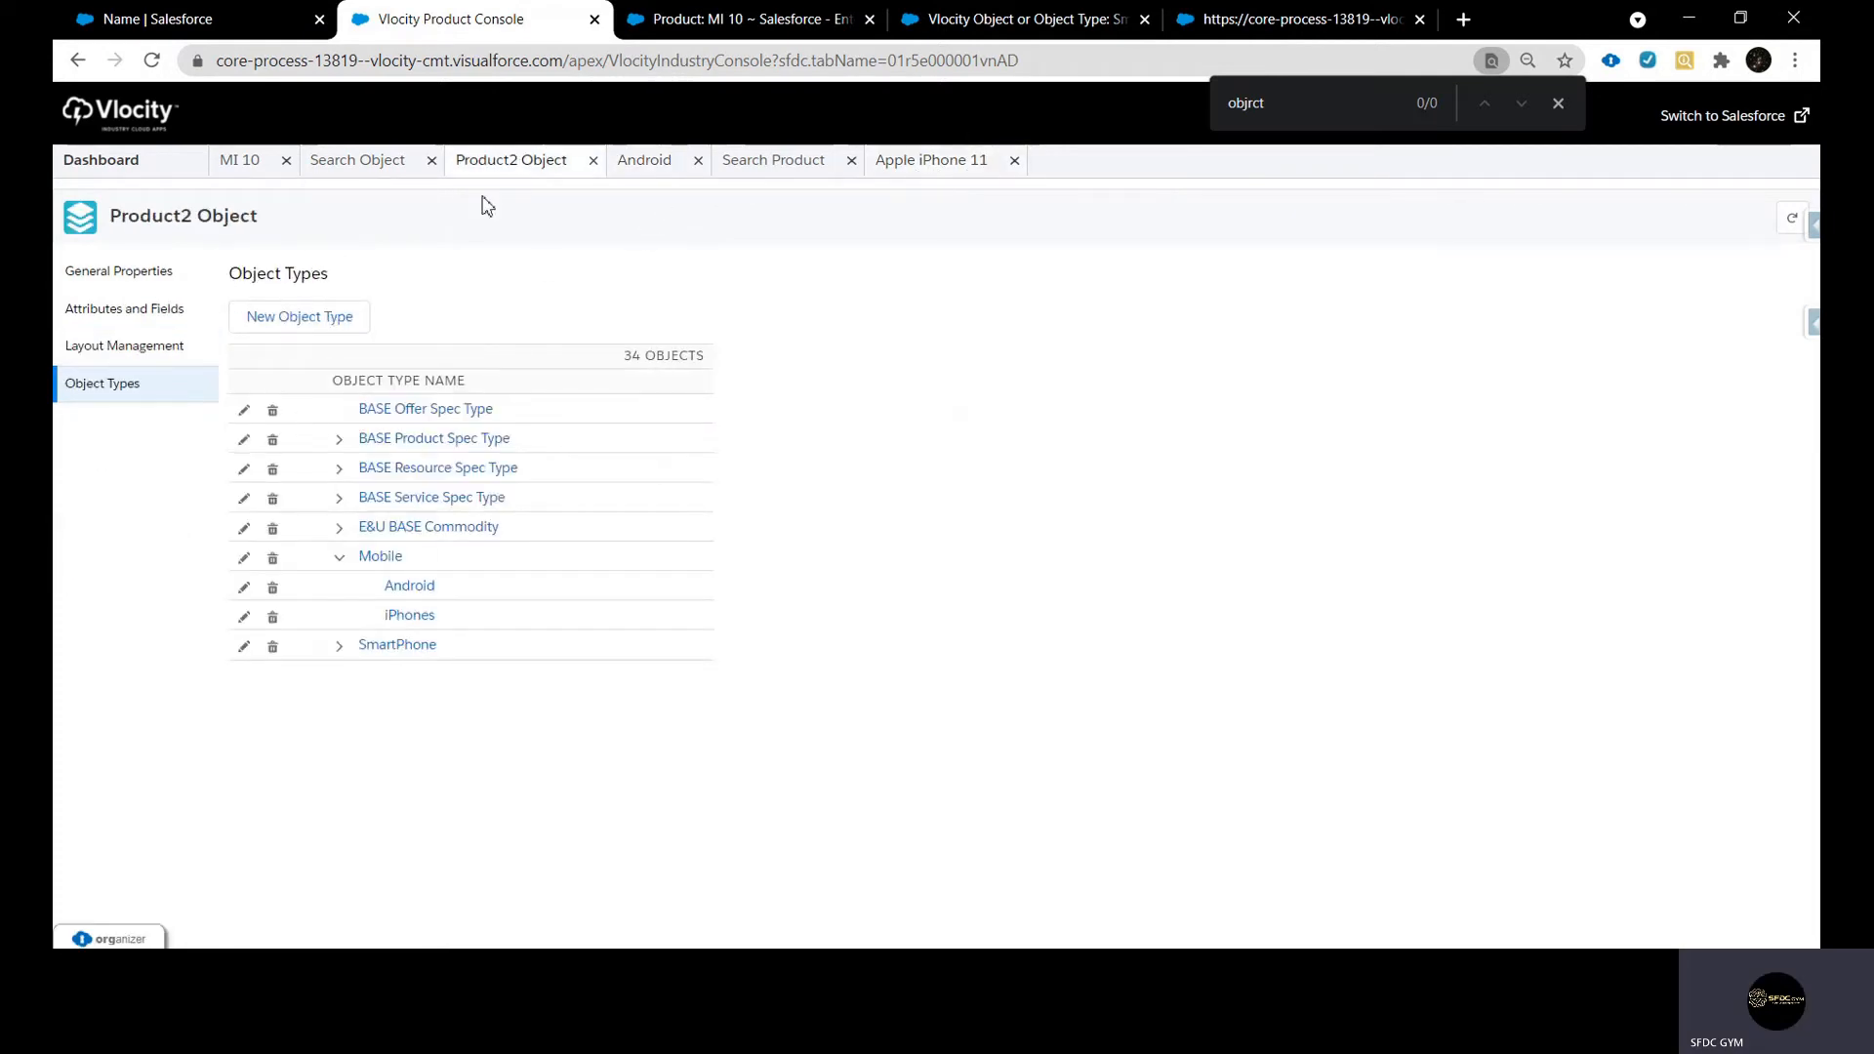
# Start a new facet in Android's layout and choose General Properties for it by looking up "General"
pyautogui.click(631, 173)
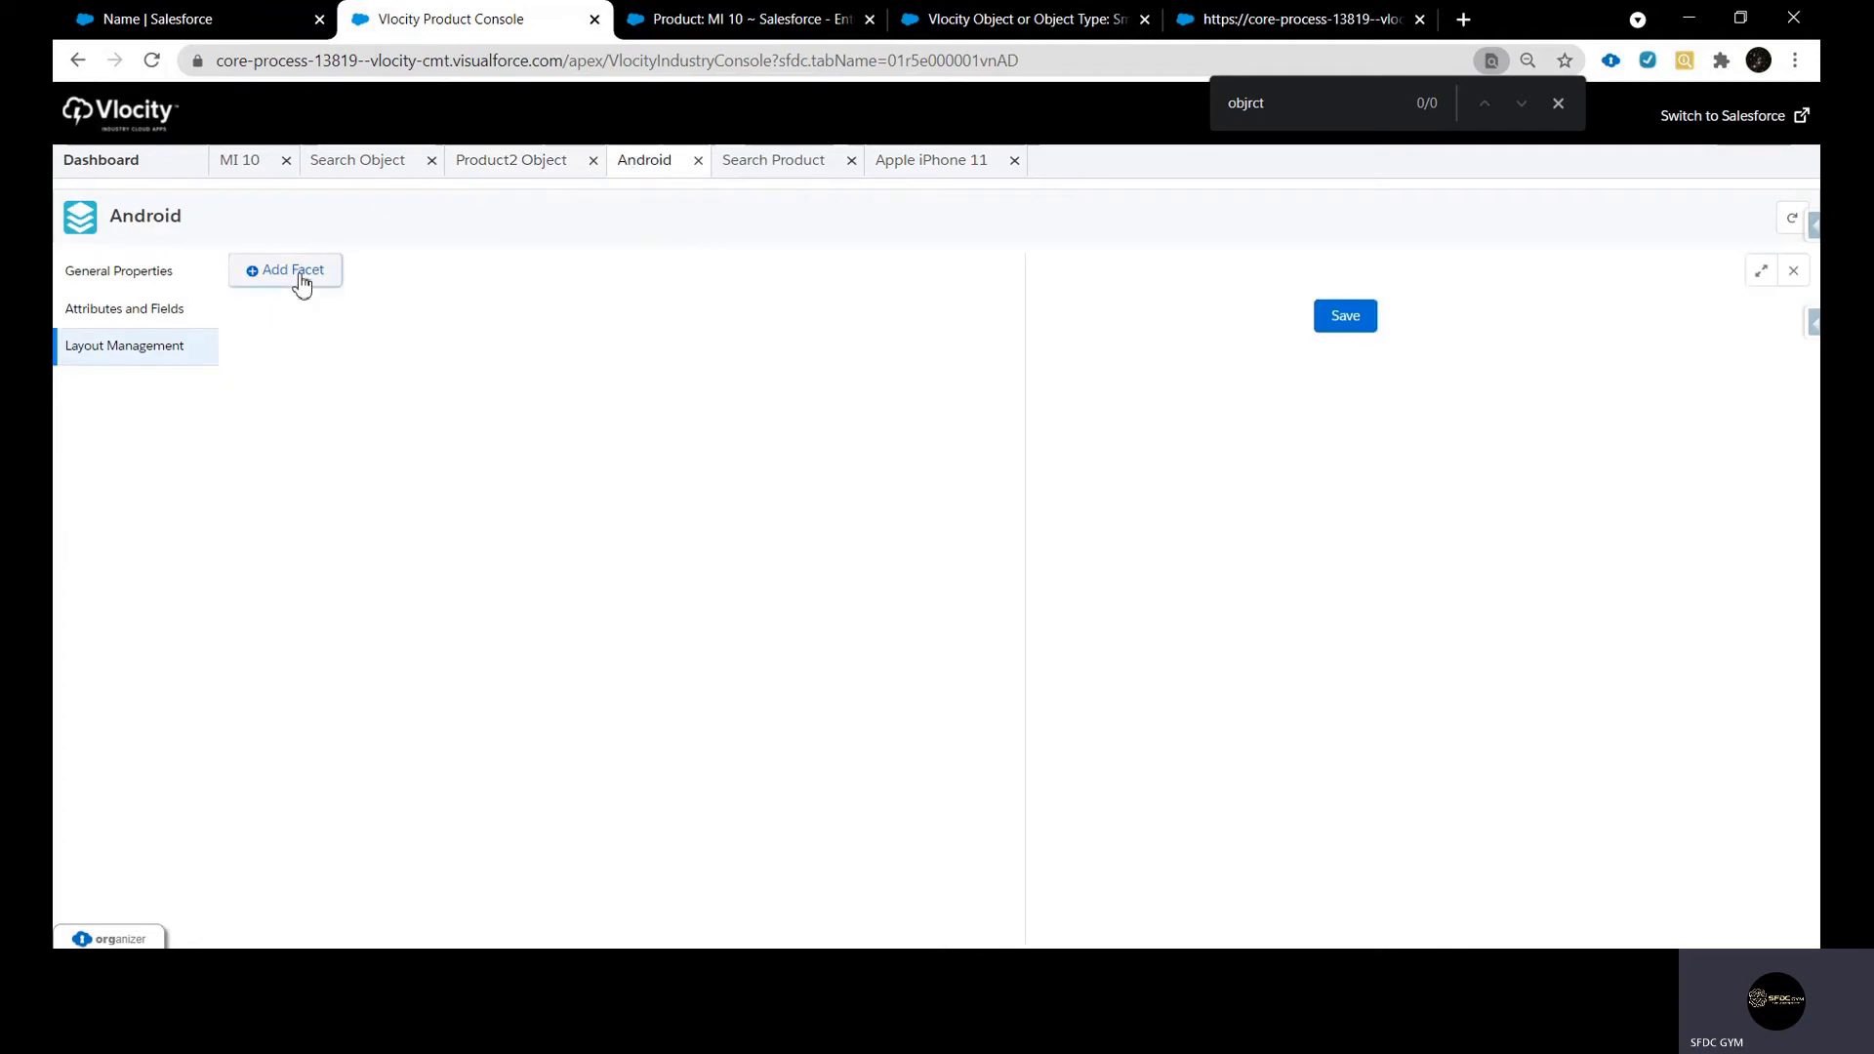
pyautogui.click(302, 281)
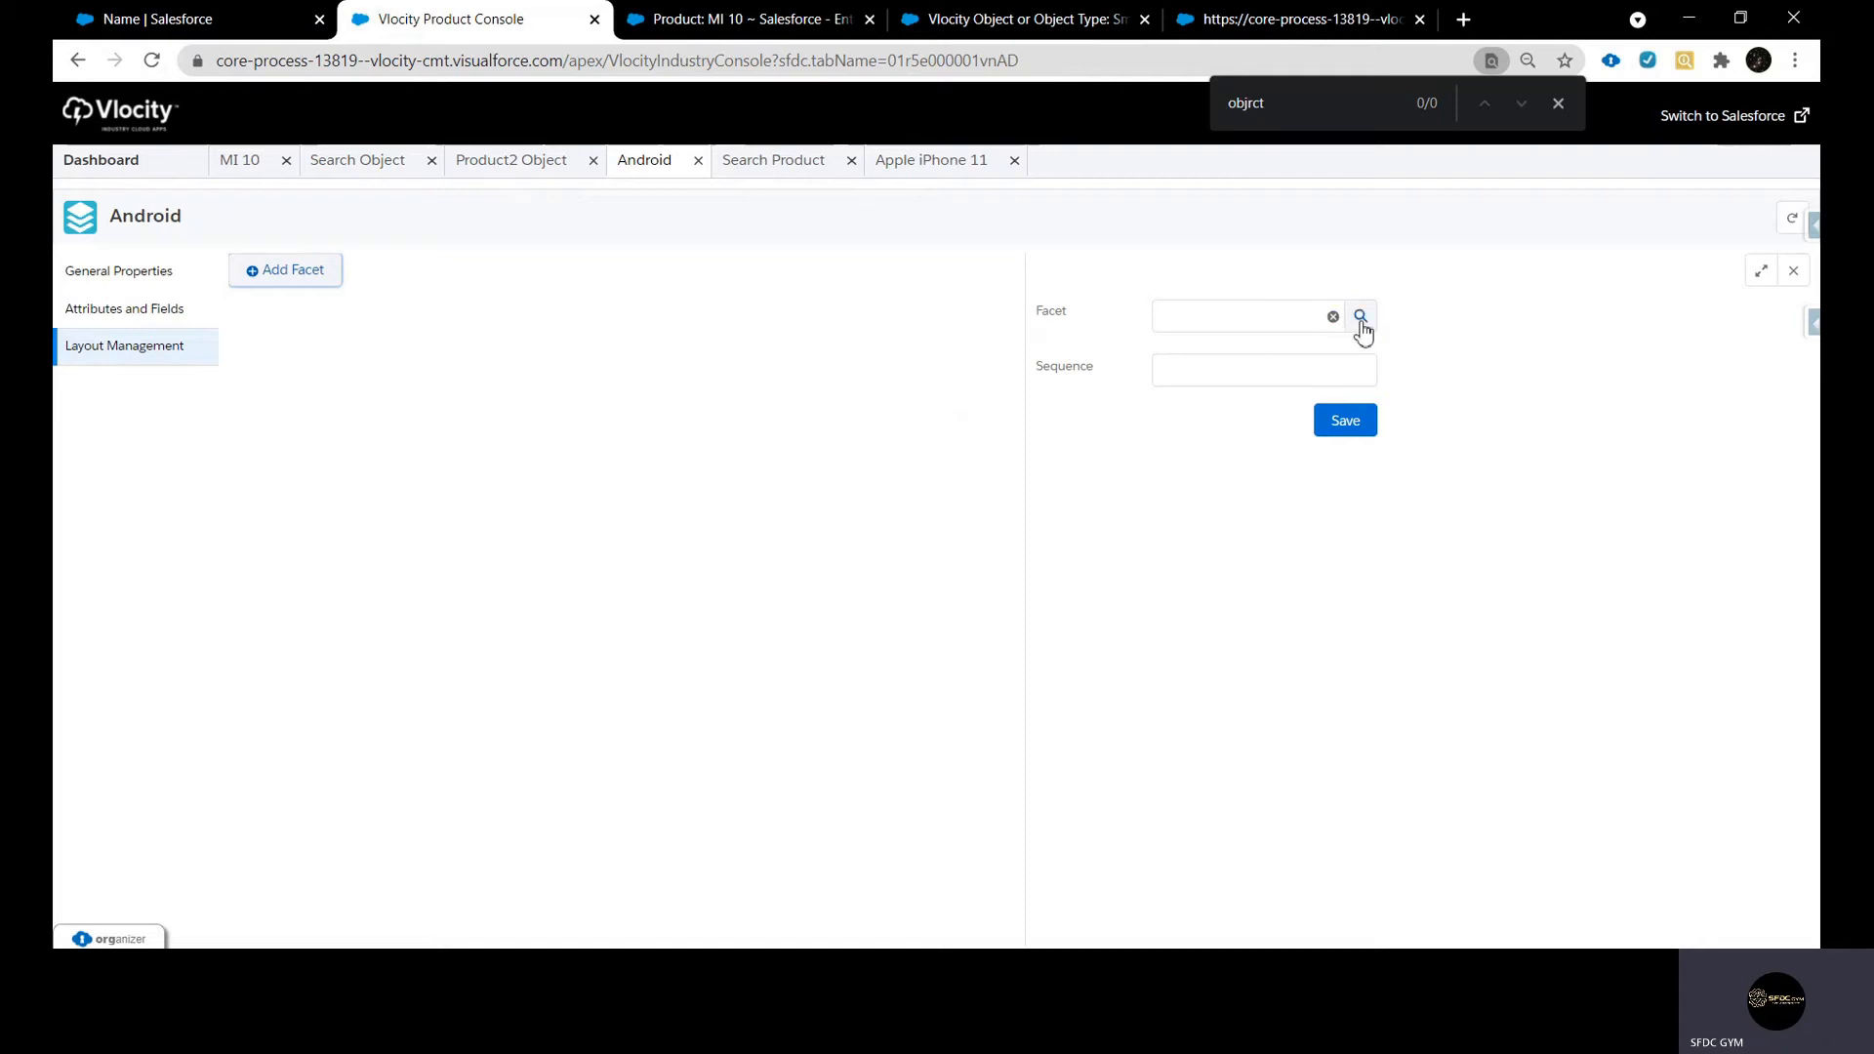
pyautogui.click(908, 168)
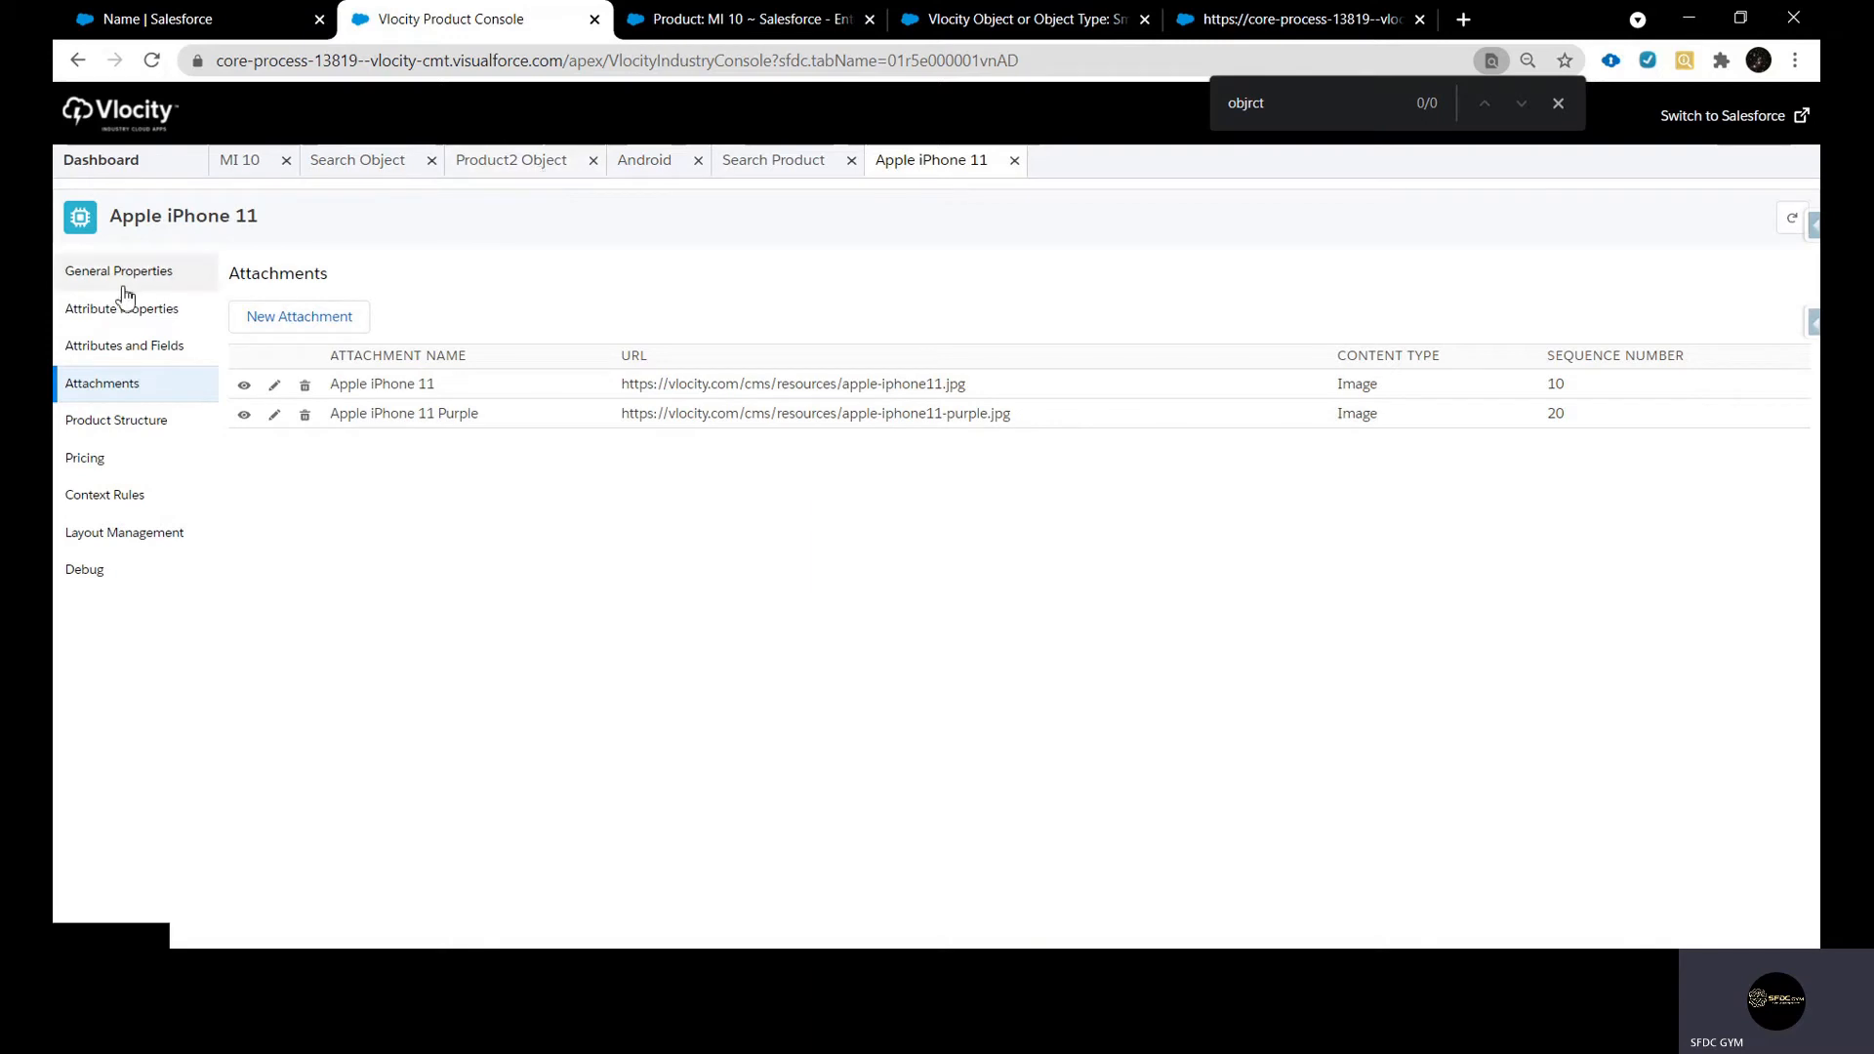
pyautogui.click(535, 166)
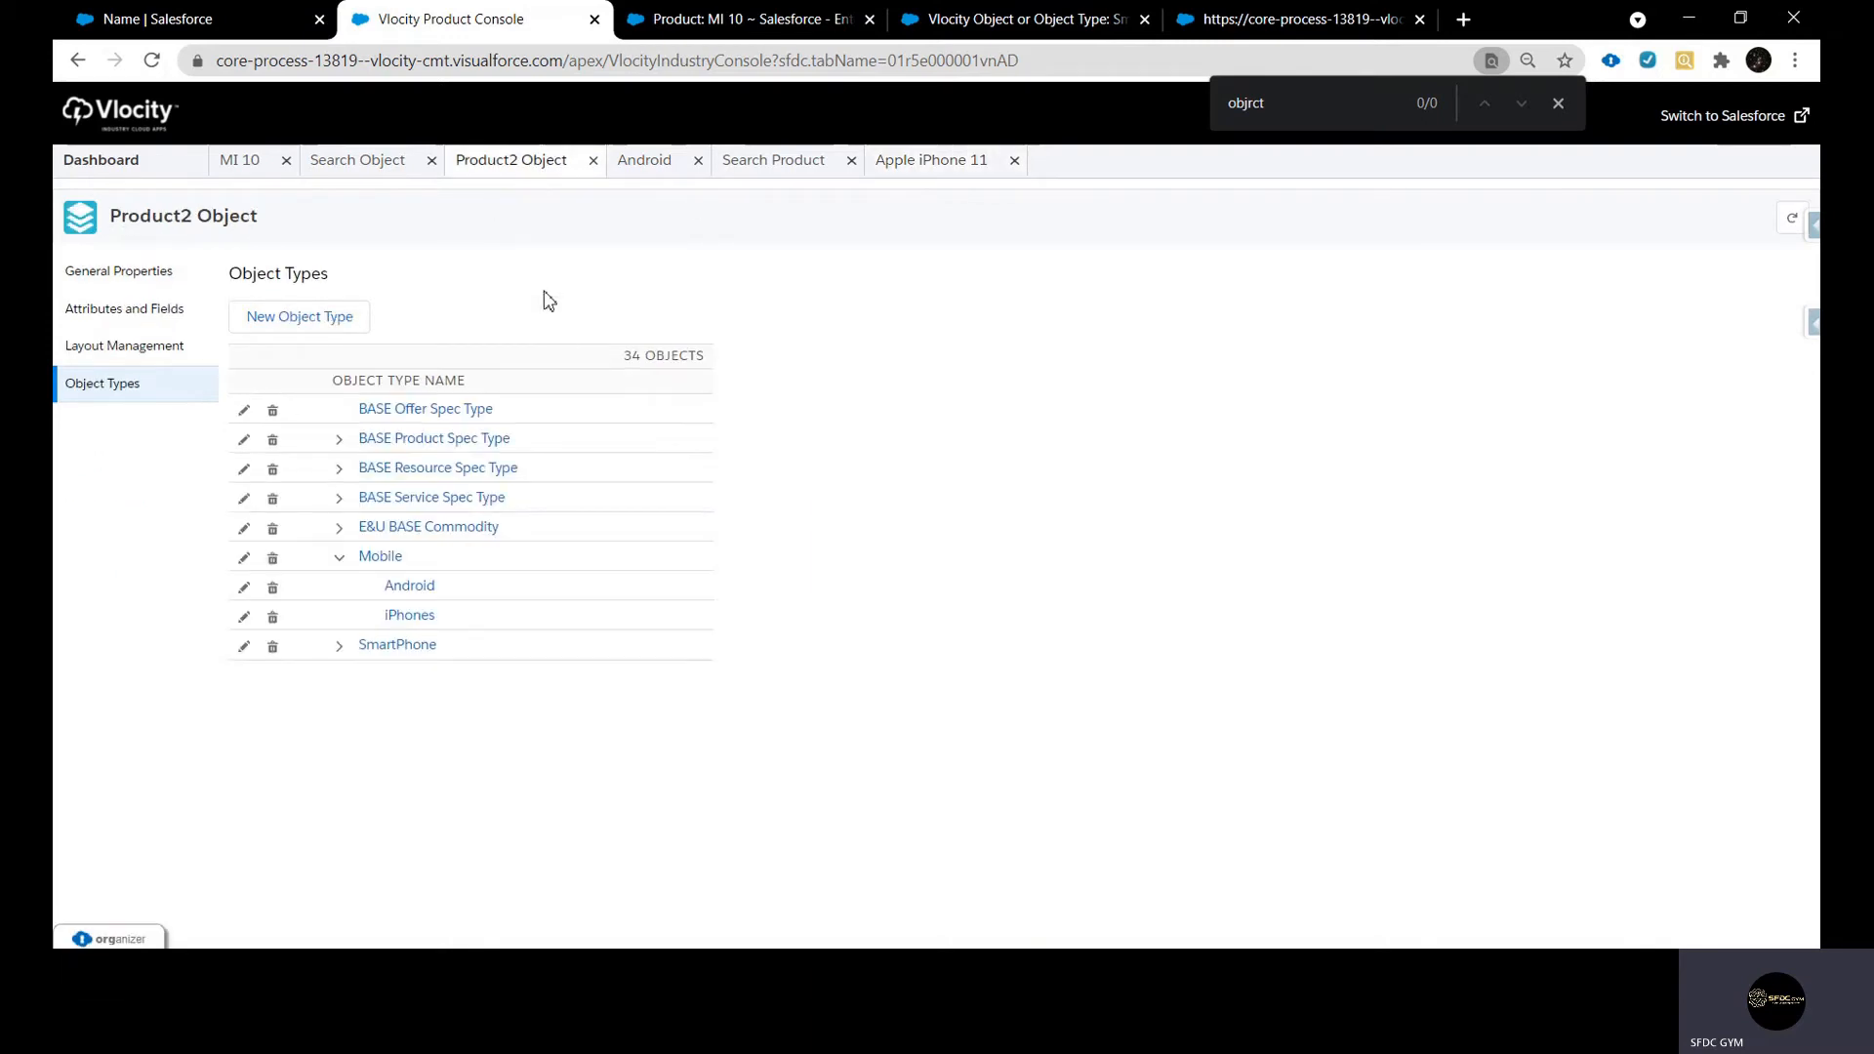
pyautogui.click(662, 172)
pyautogui.click(1360, 317)
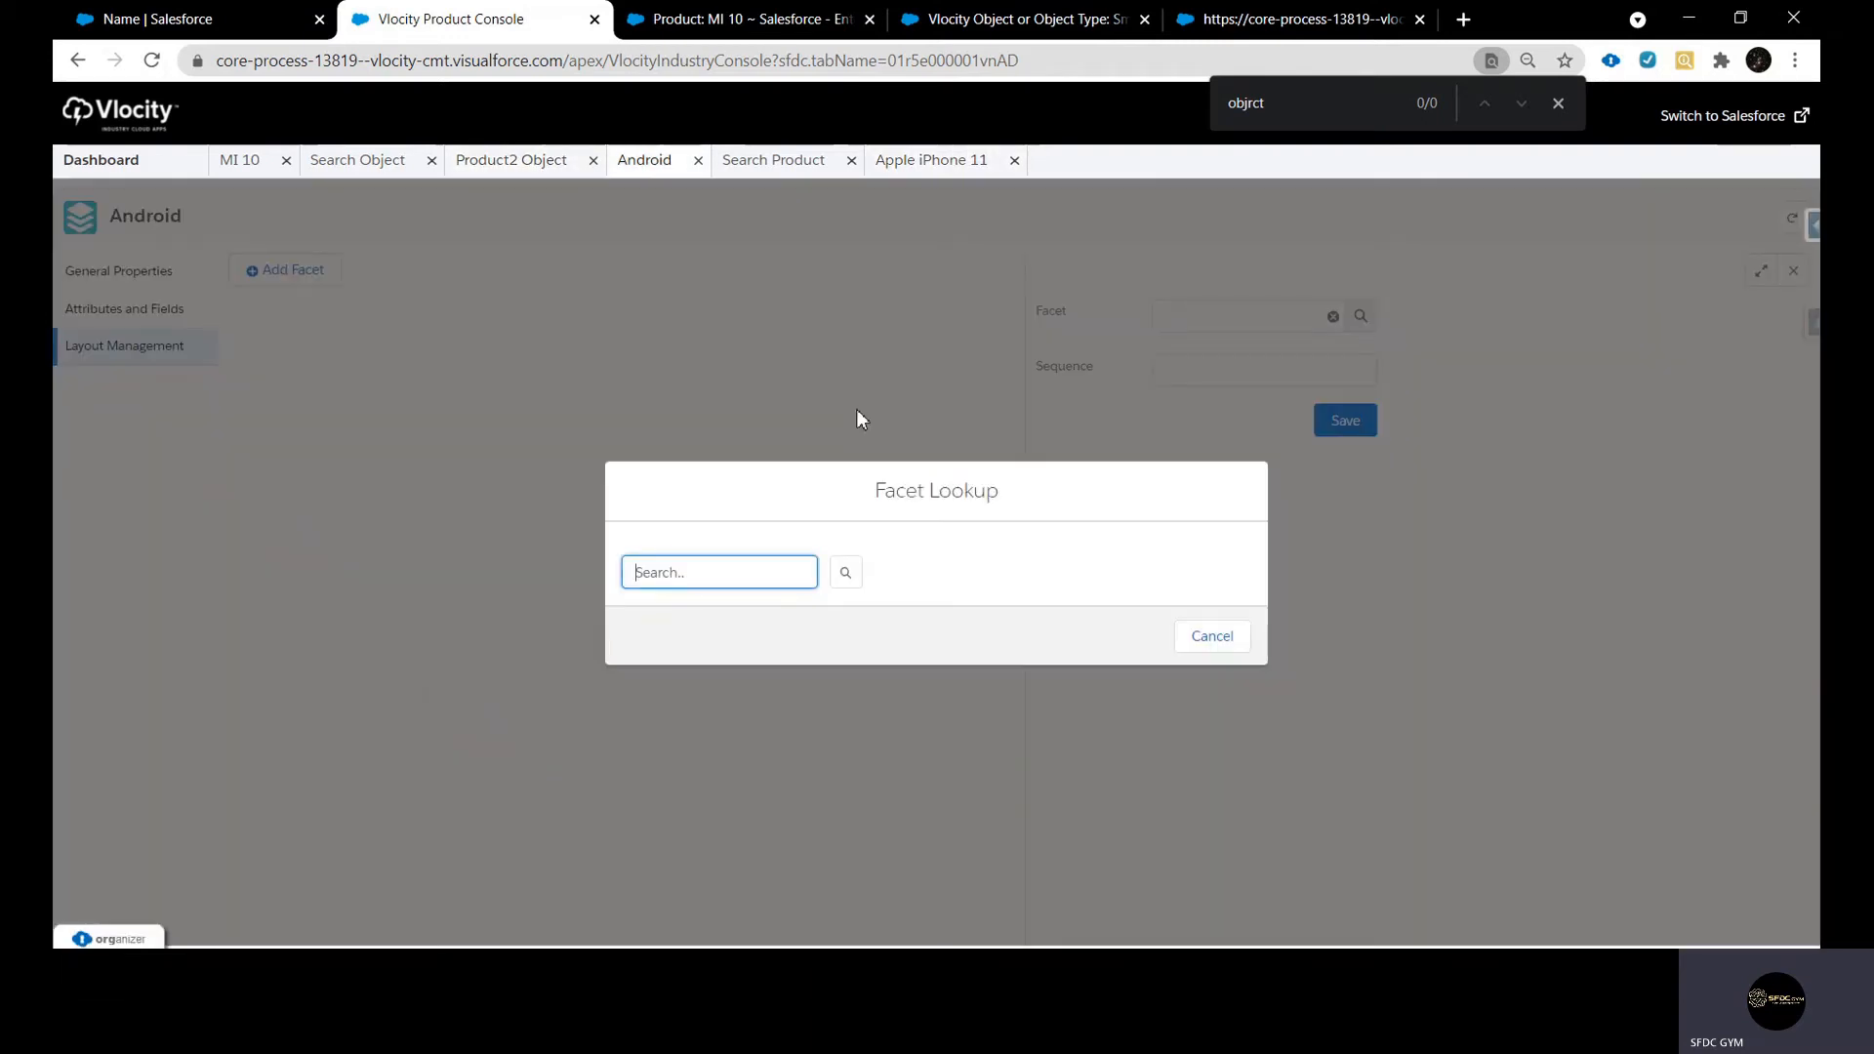
pyautogui.click(681, 574)
pyautogui.write('Ge')
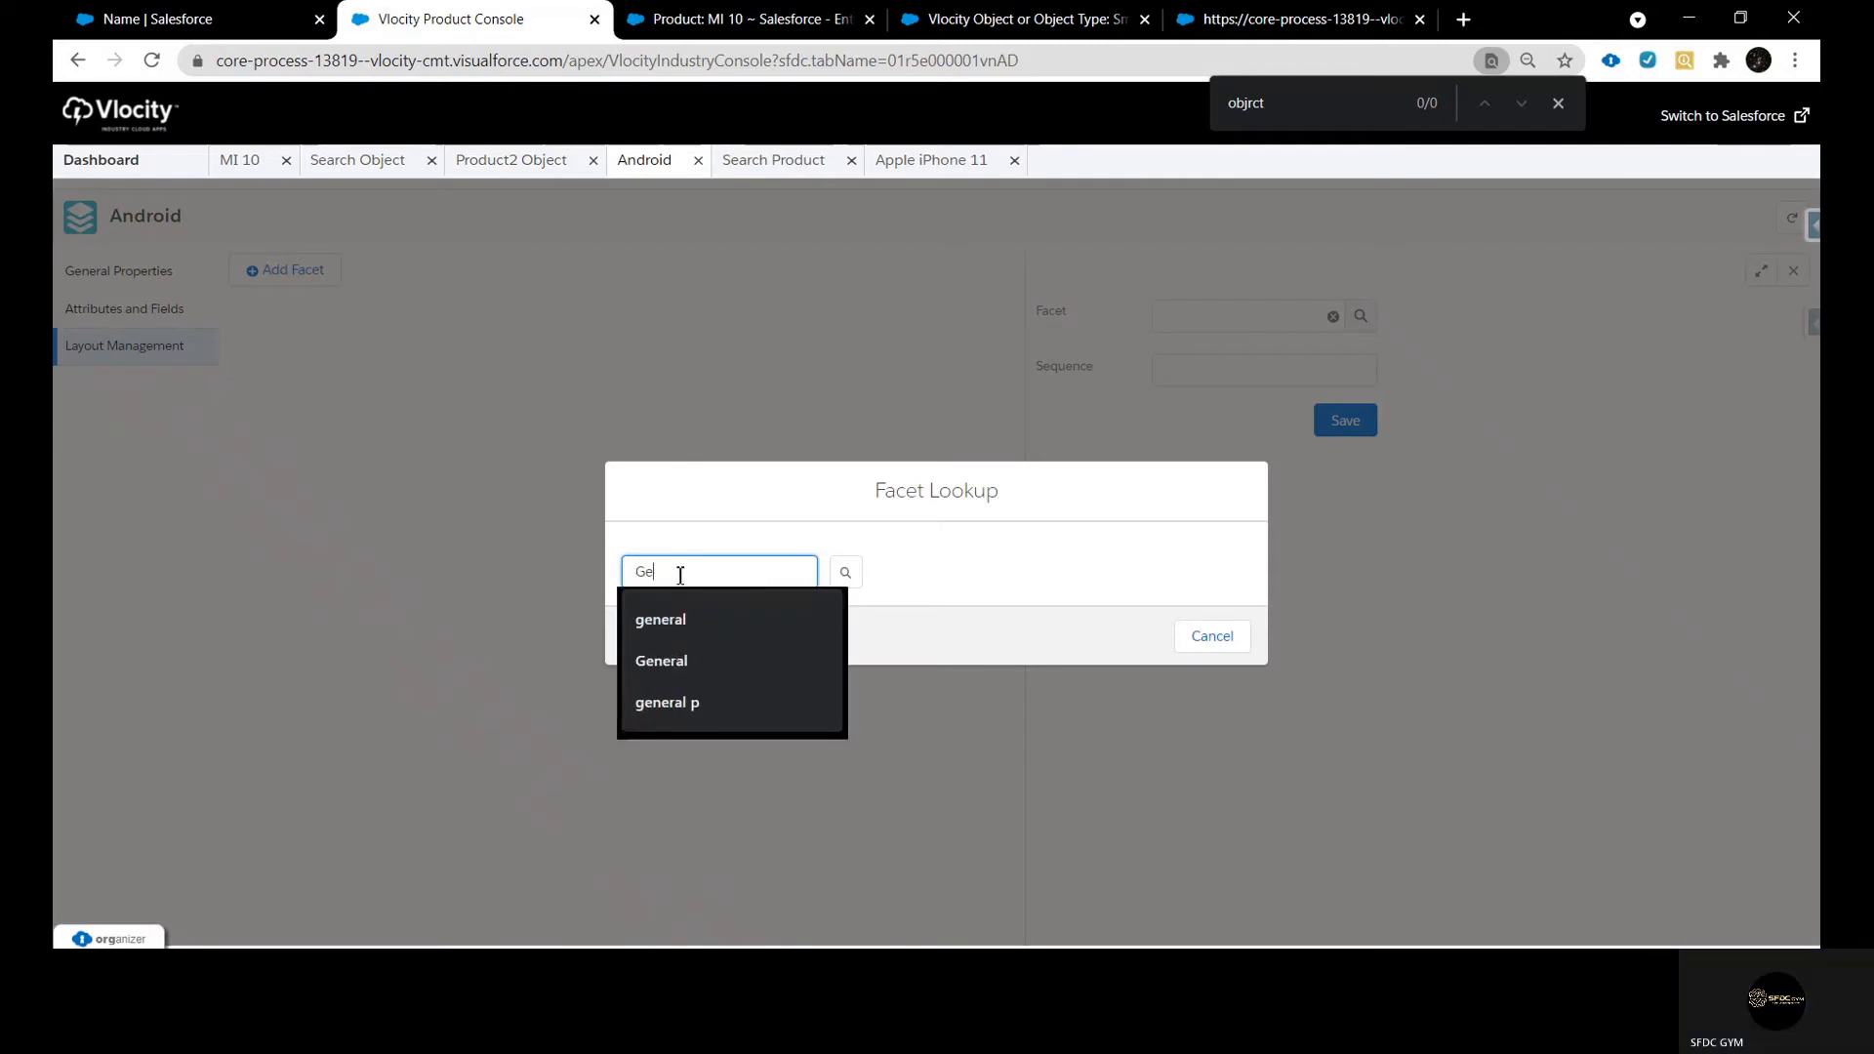
pyautogui.write('neral')
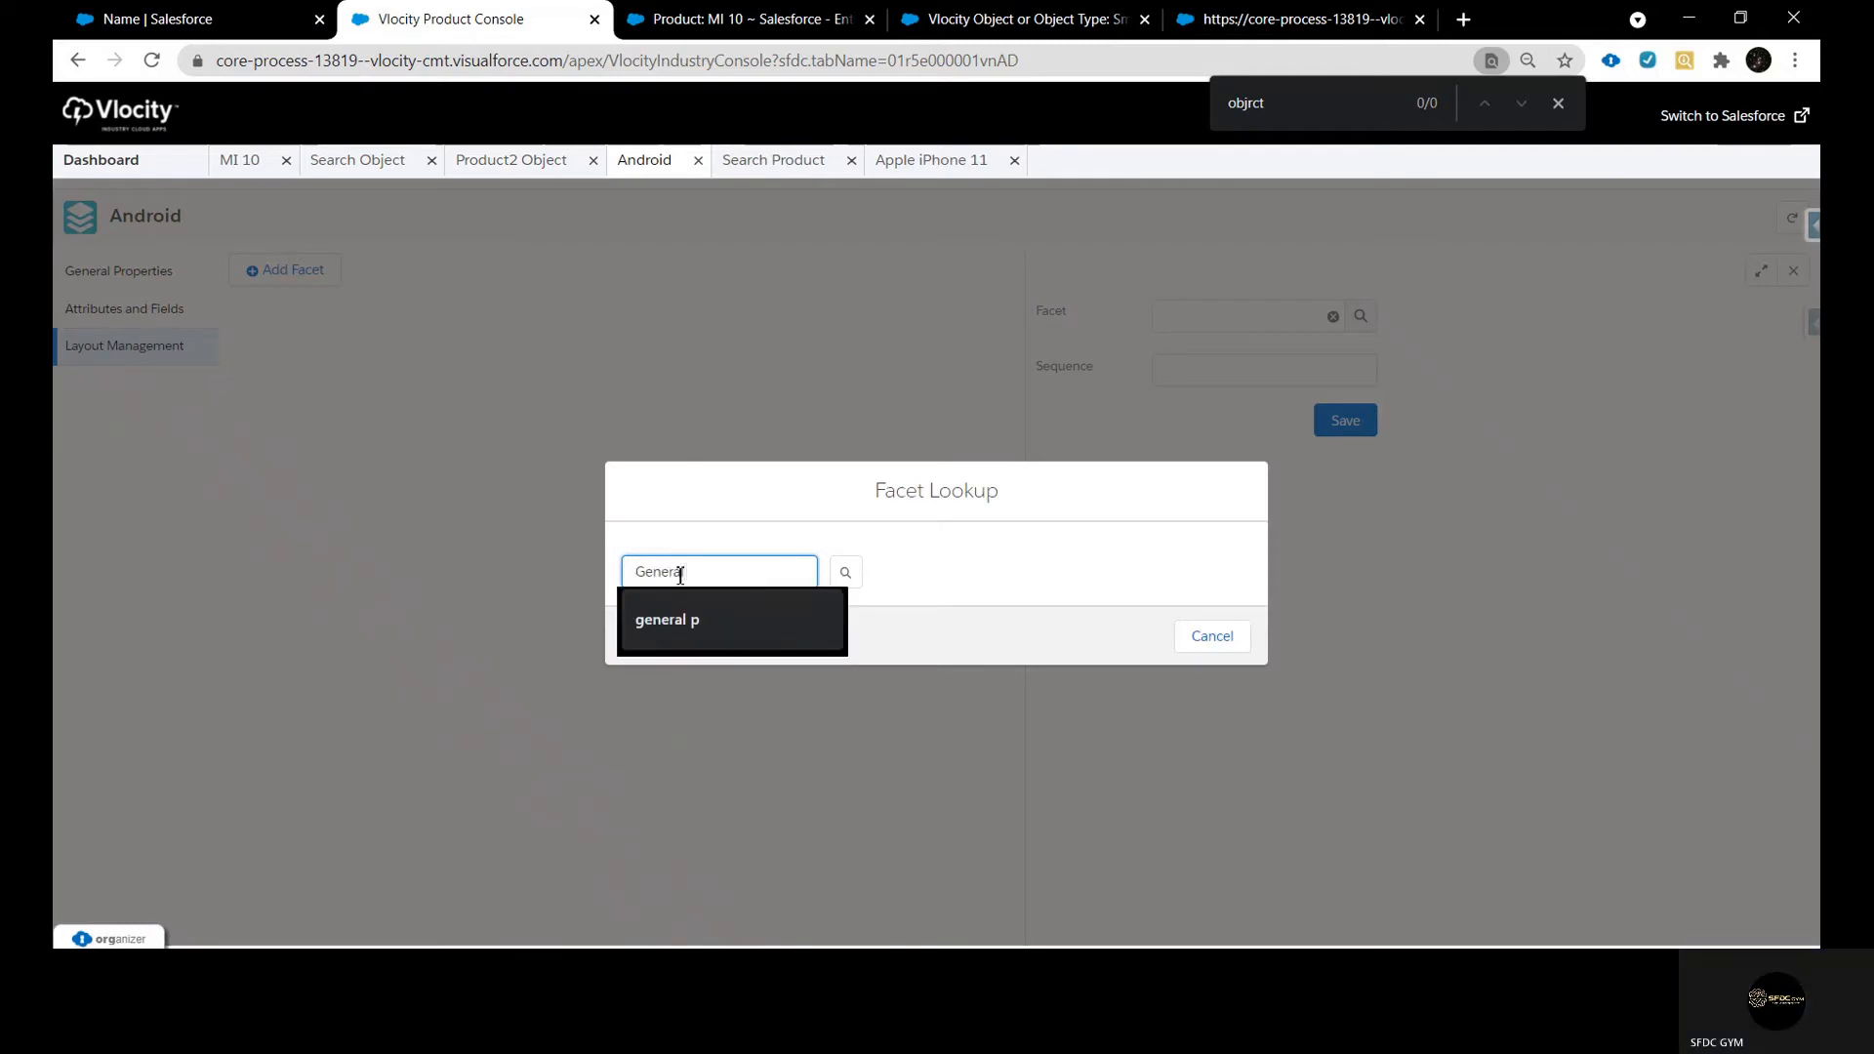
pyautogui.click(853, 573)
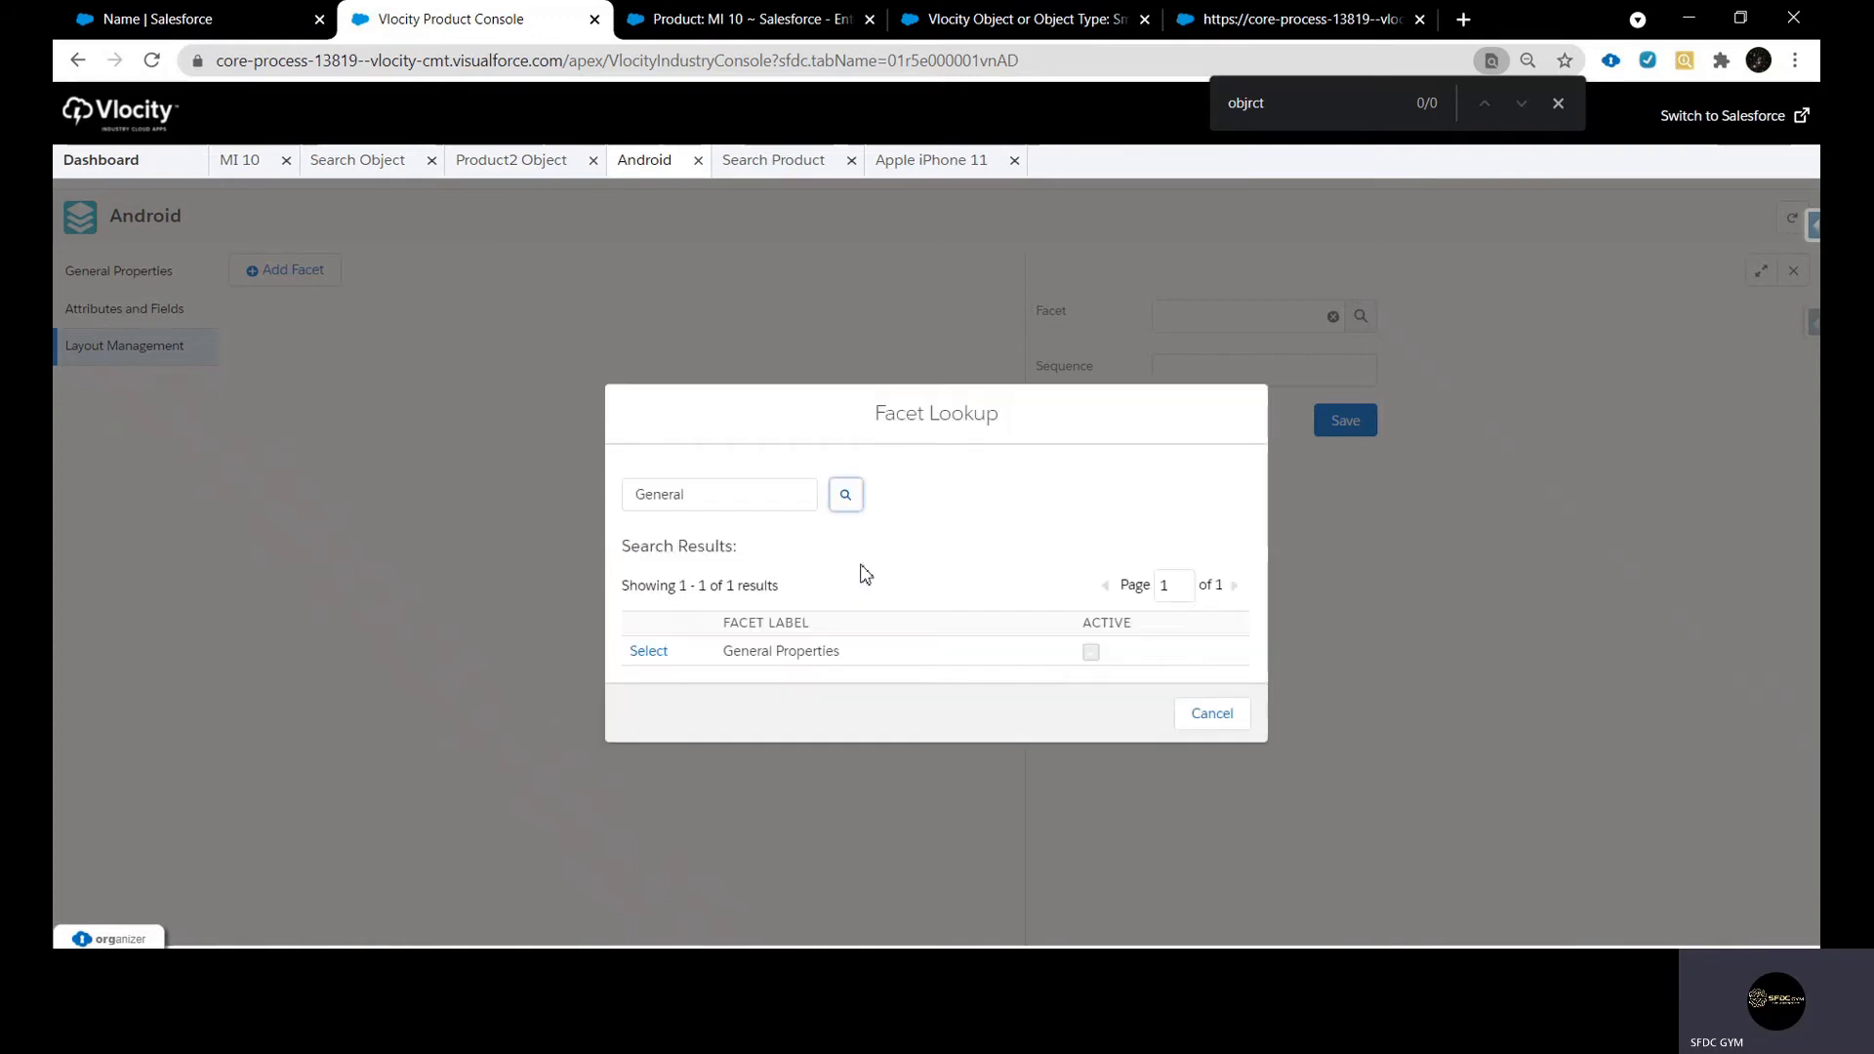
pyautogui.click(648, 652)
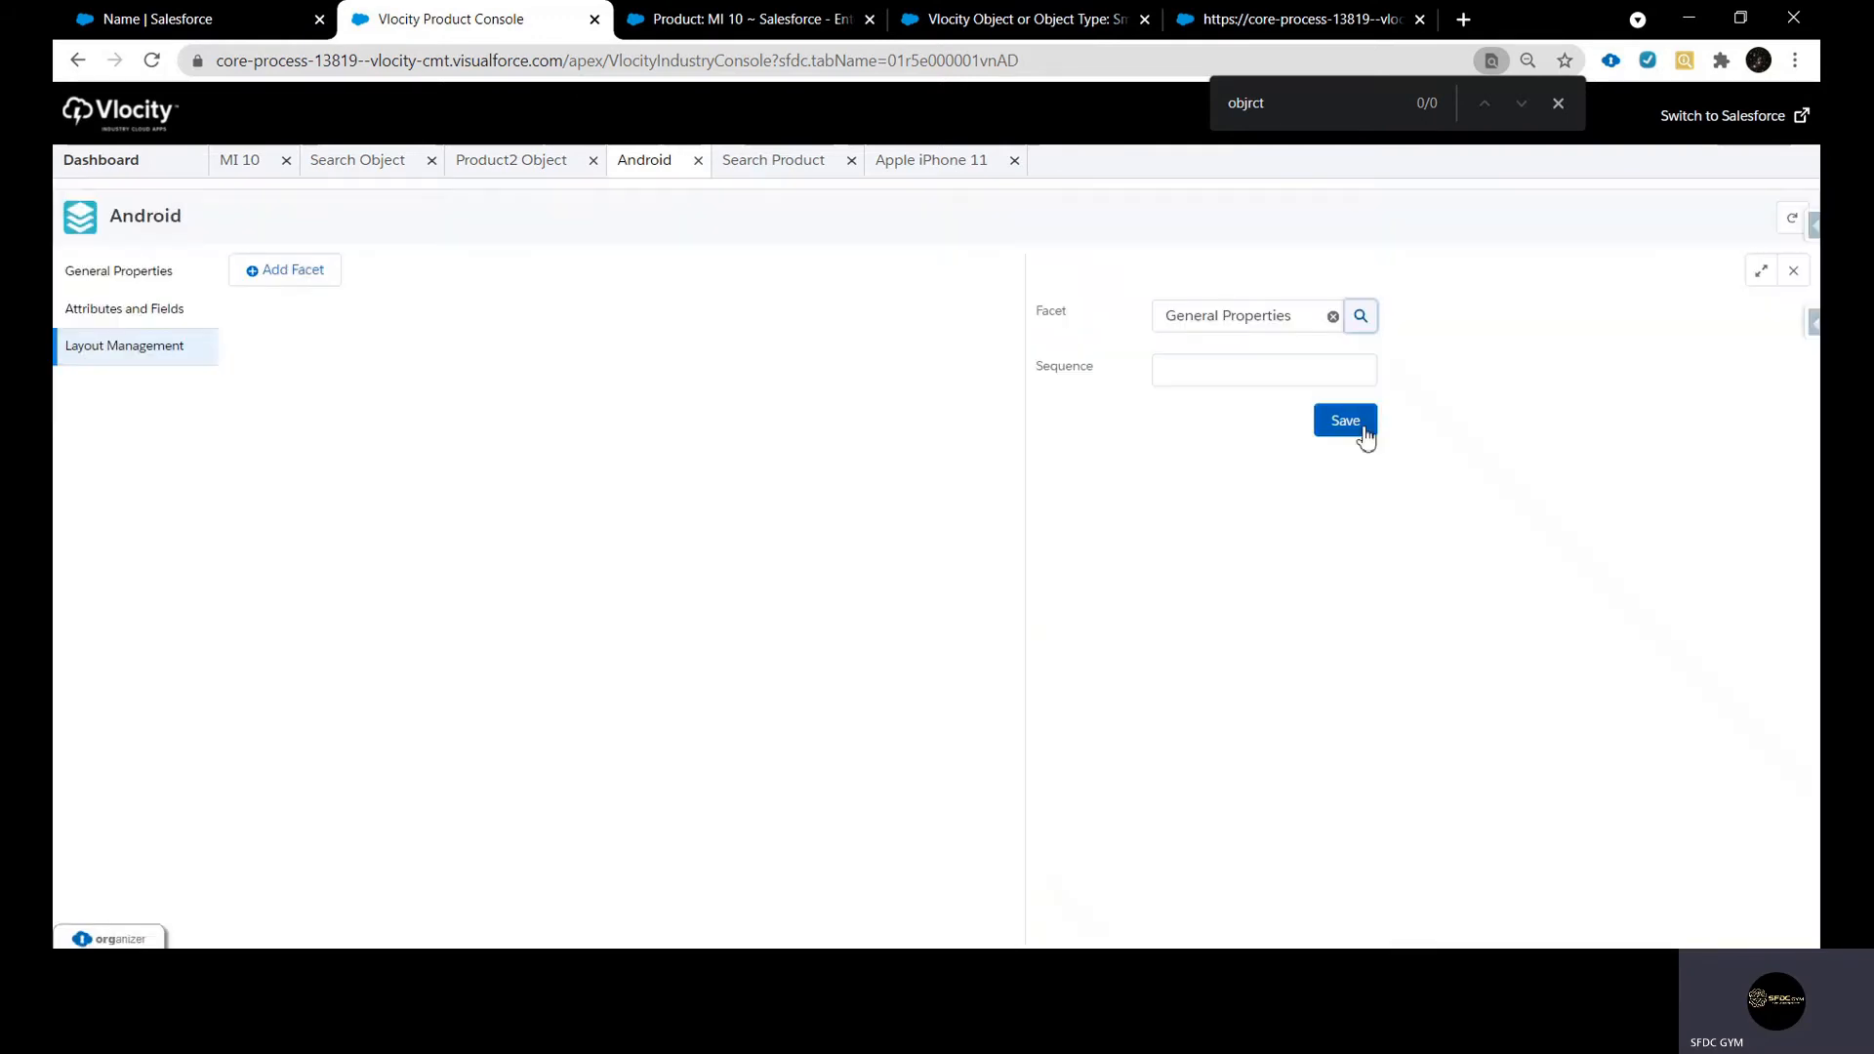
# Save the General Properties facet in Android's layout after checking the section order on the Apple iPhone 11 product
pyautogui.click(1209, 368)
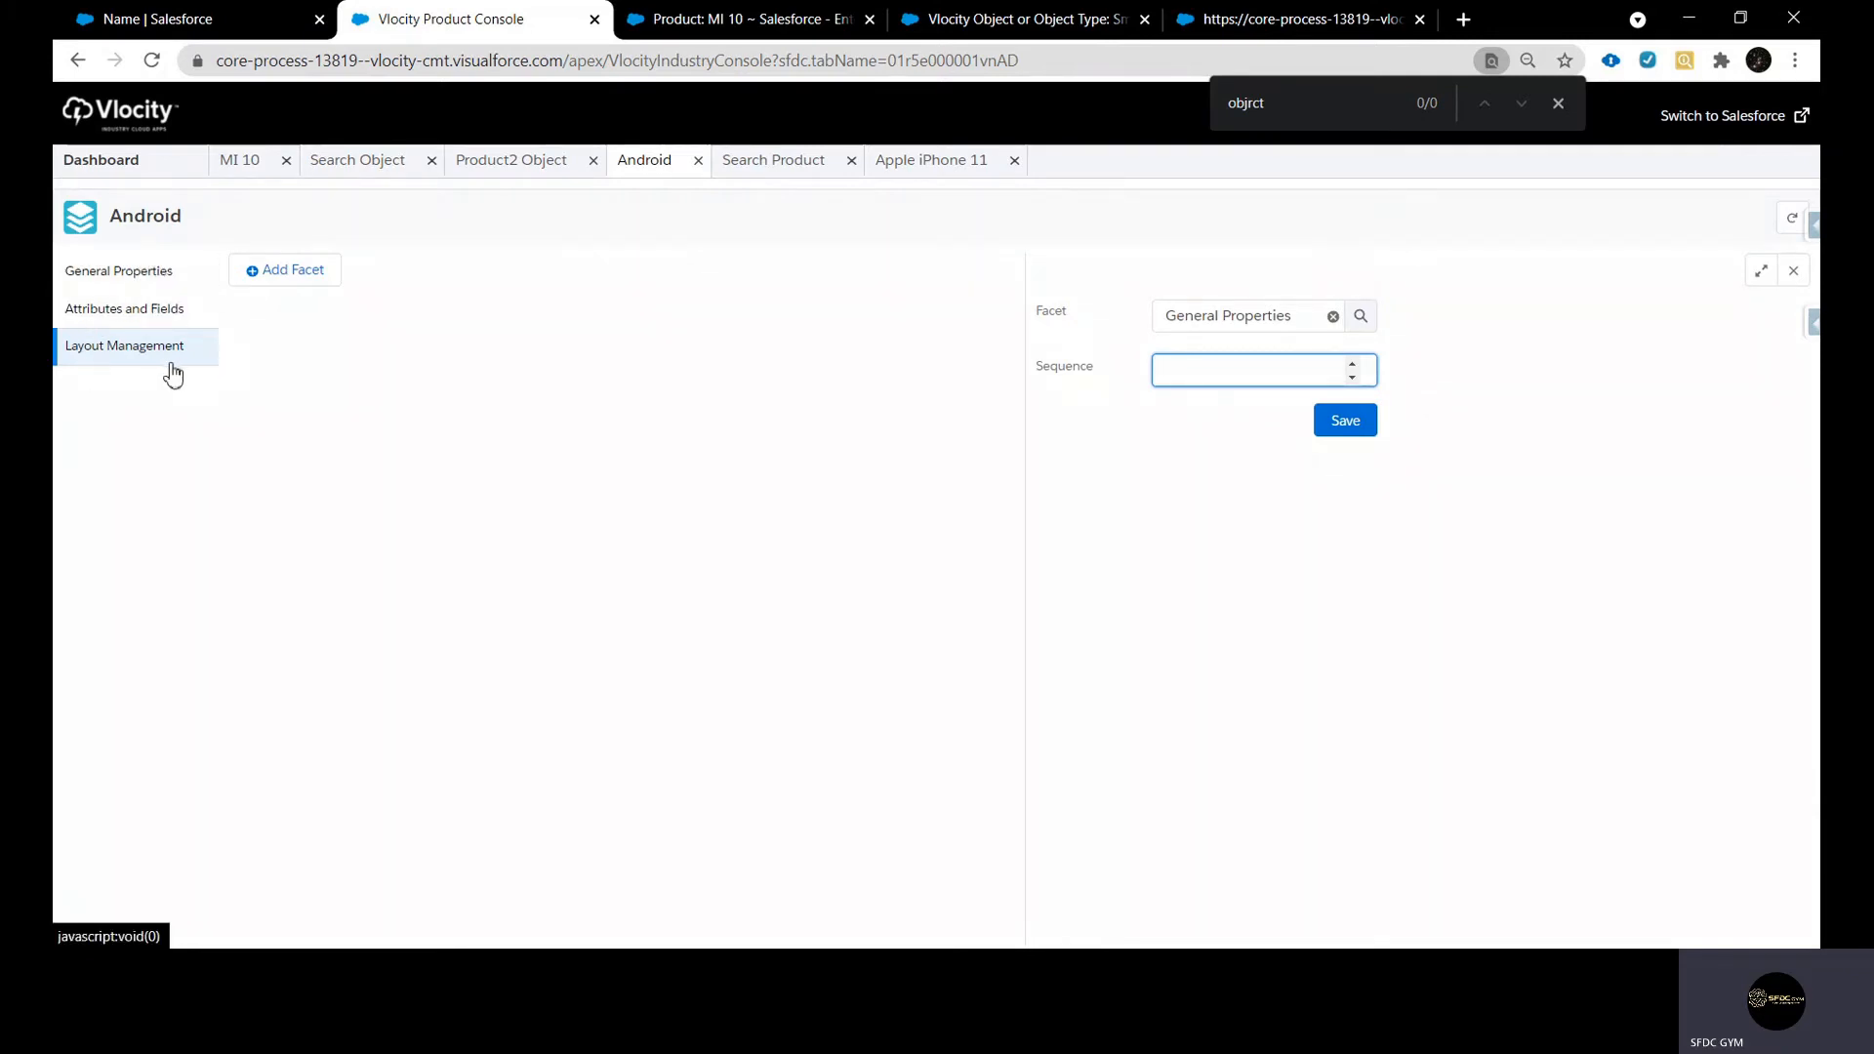
pyautogui.click(924, 162)
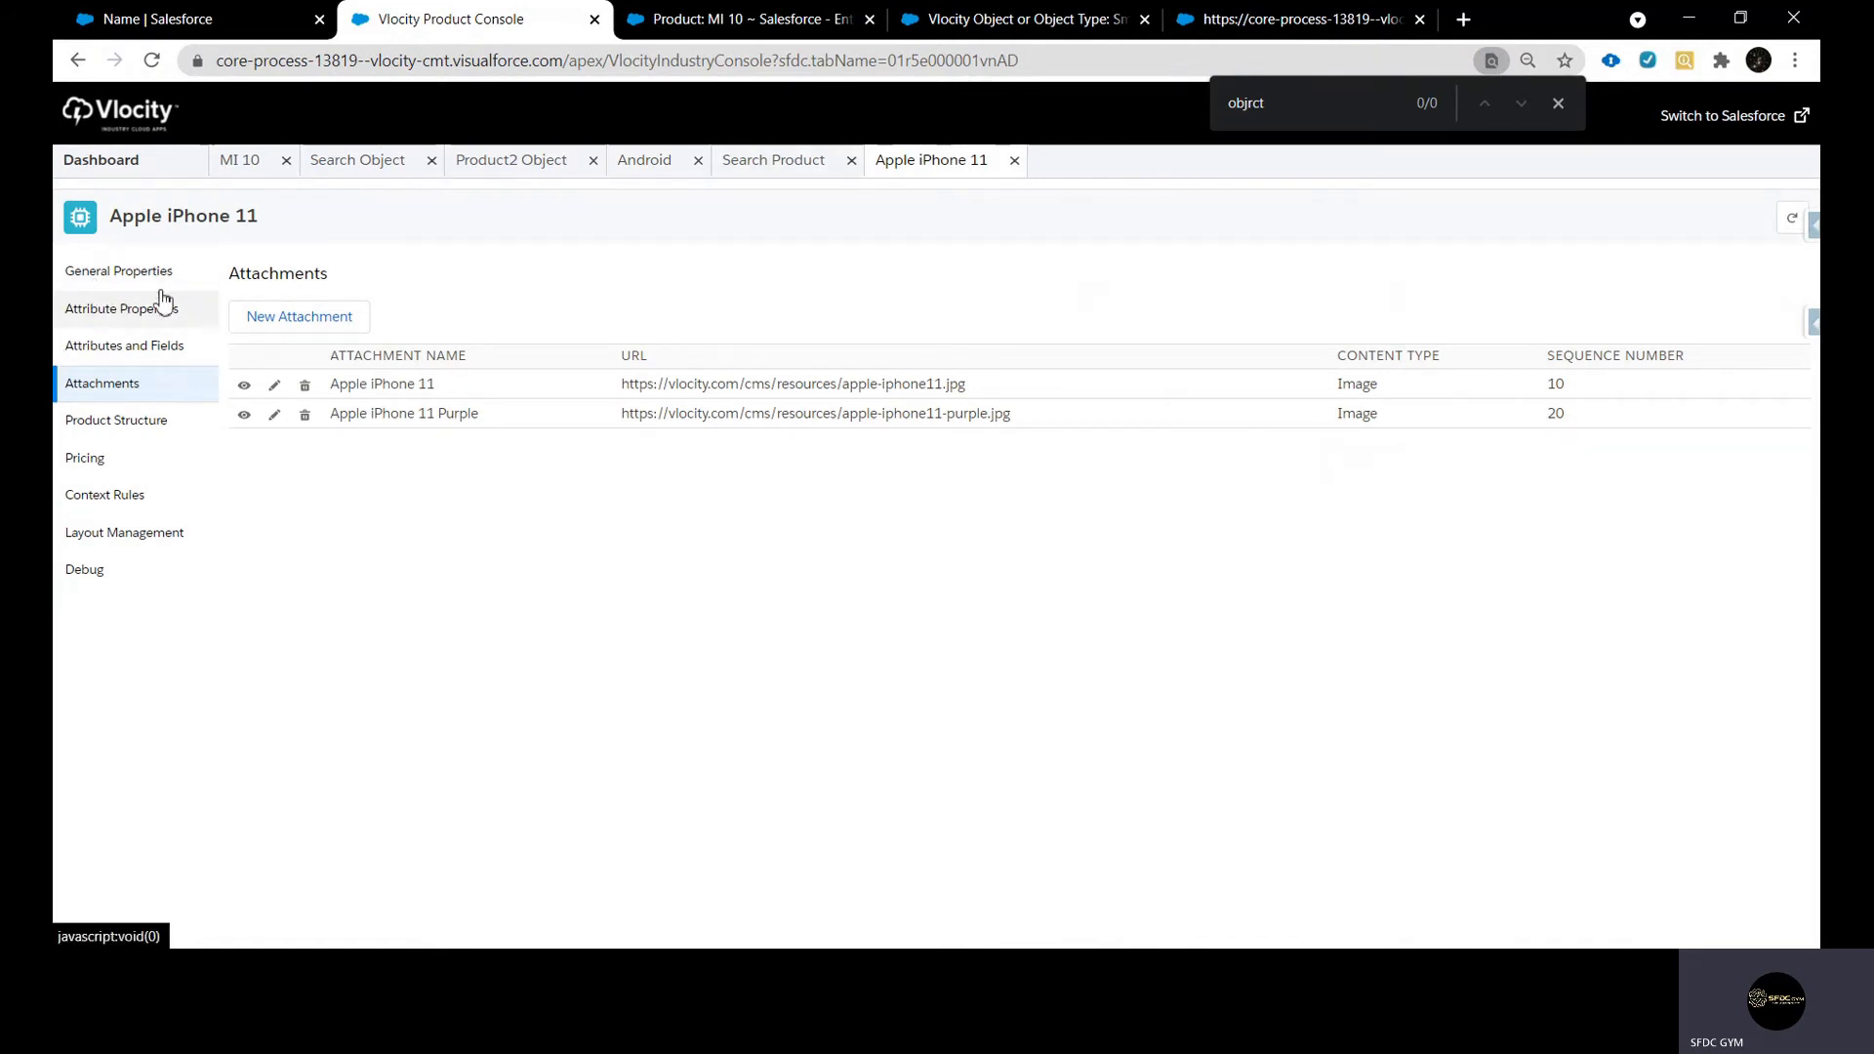
pyautogui.click(663, 162)
pyautogui.click(1270, 378)
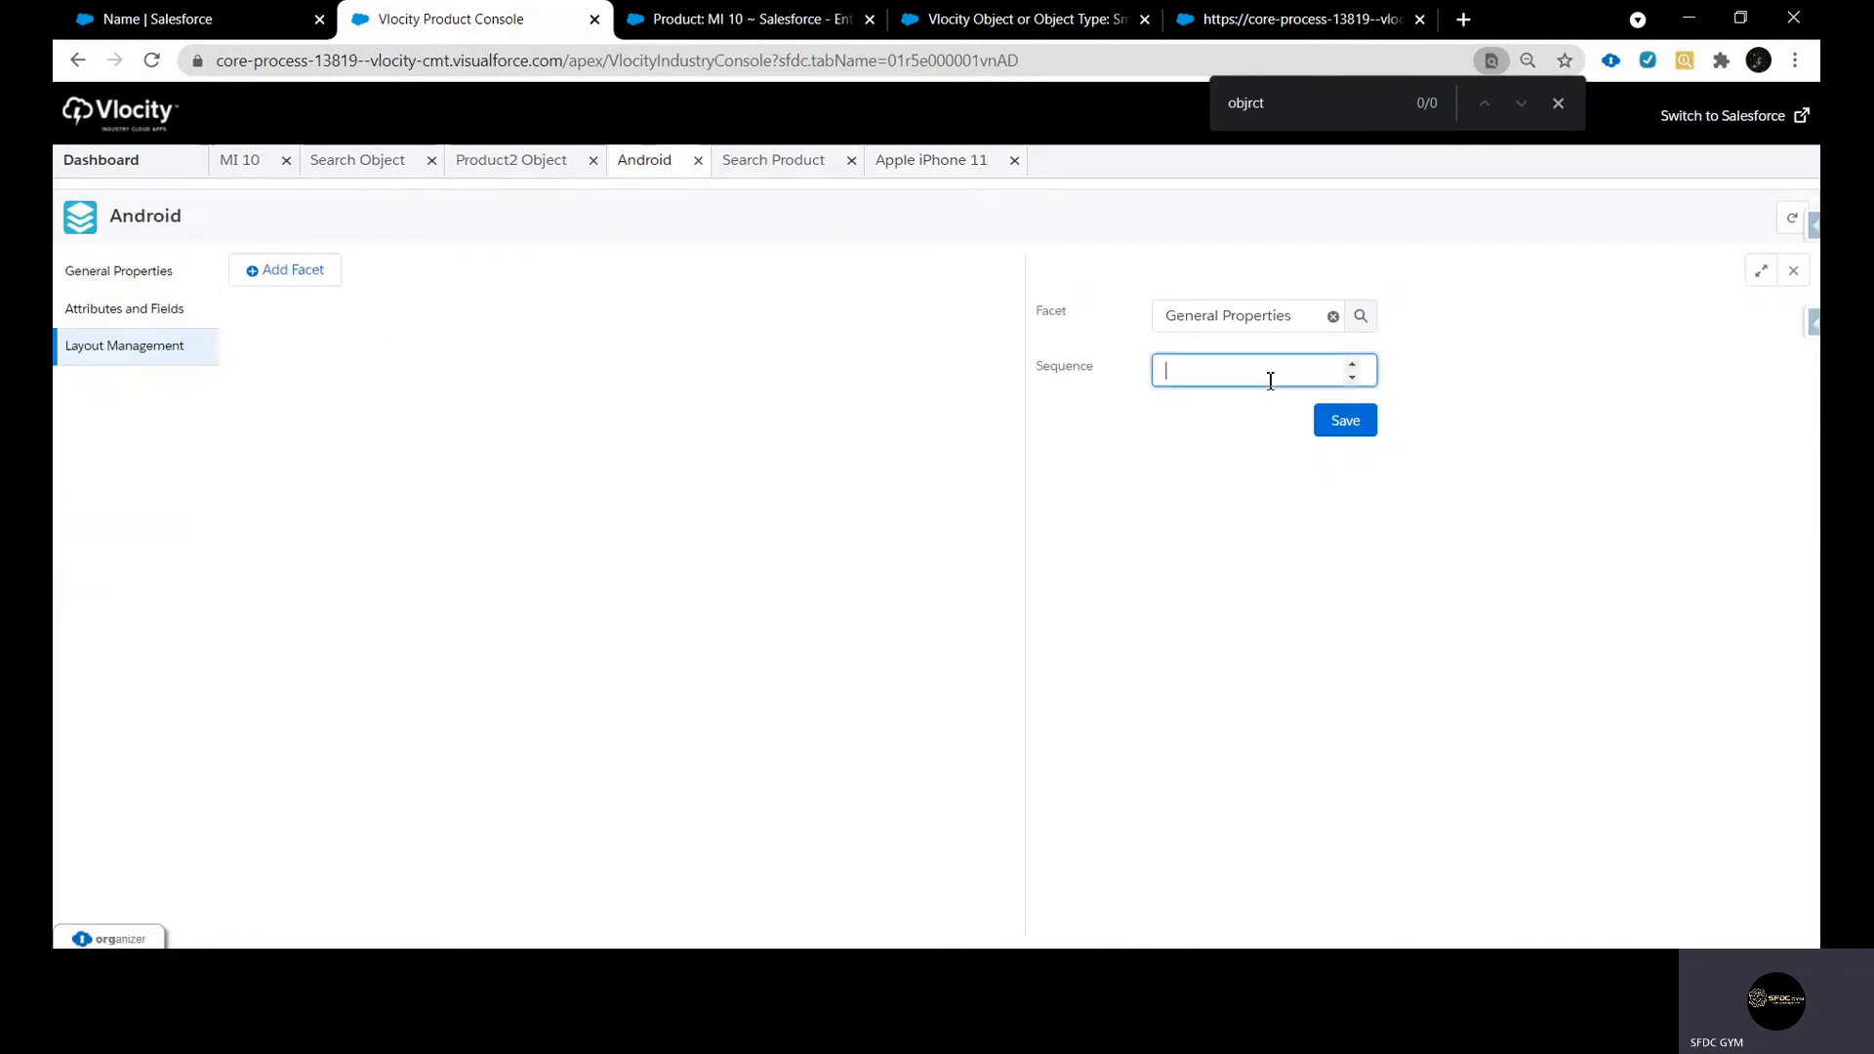
pyautogui.click(1333, 428)
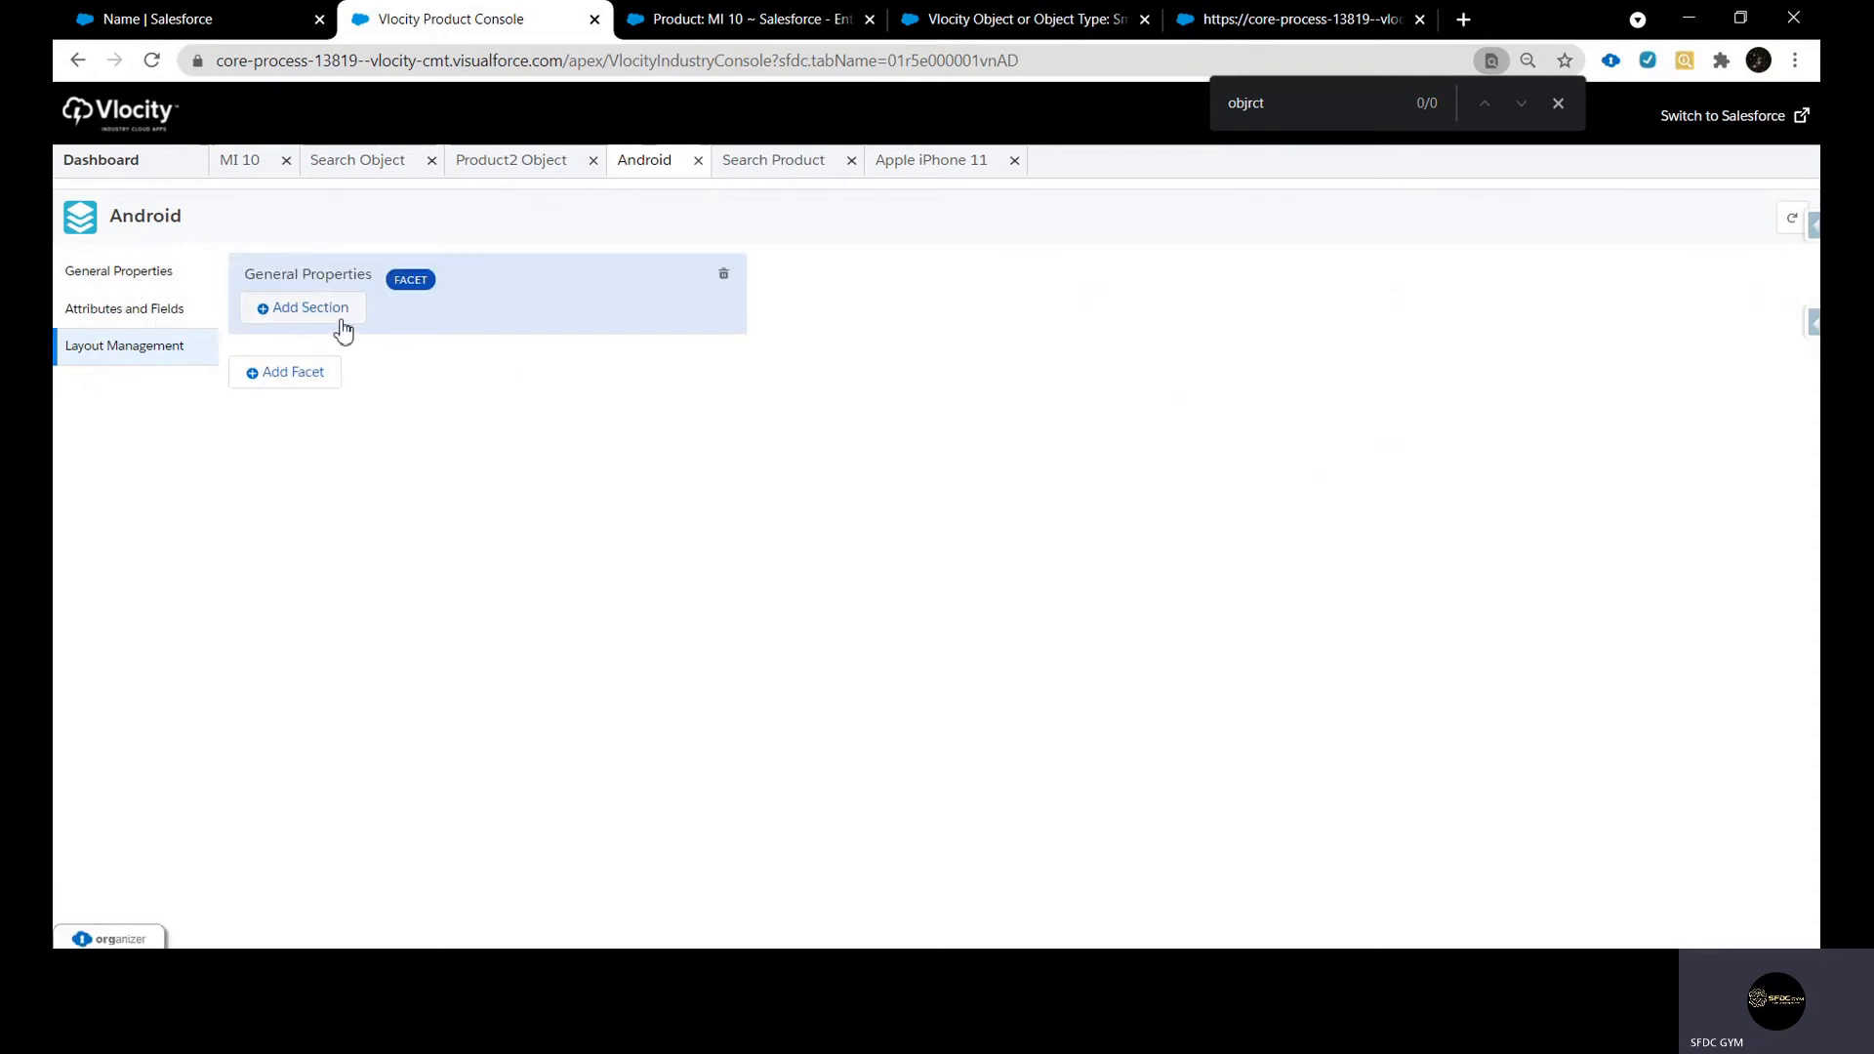
# View the General Properties page of the Apple iPhone 11 product and examine its first section heading
pyautogui.click(951, 164)
pyautogui.click(122, 280)
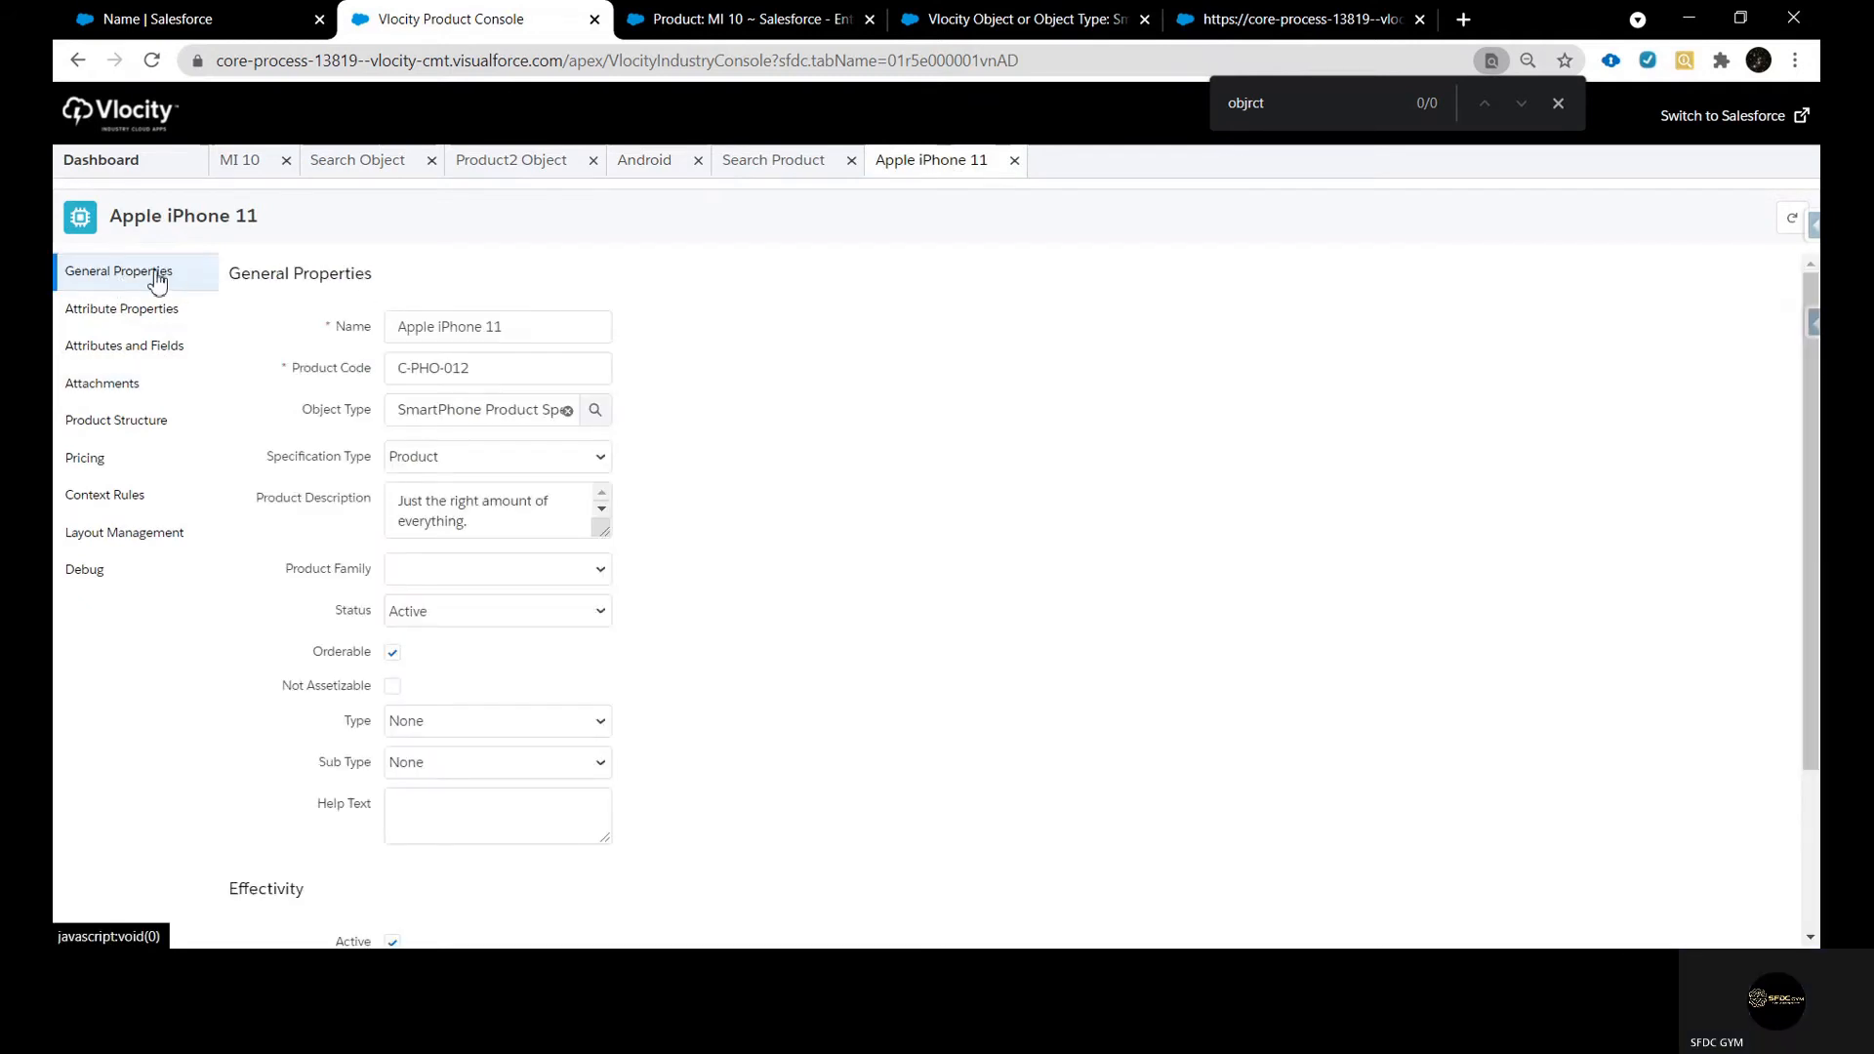
pyautogui.moveTo(227, 280); pyautogui.dragTo(427, 286)
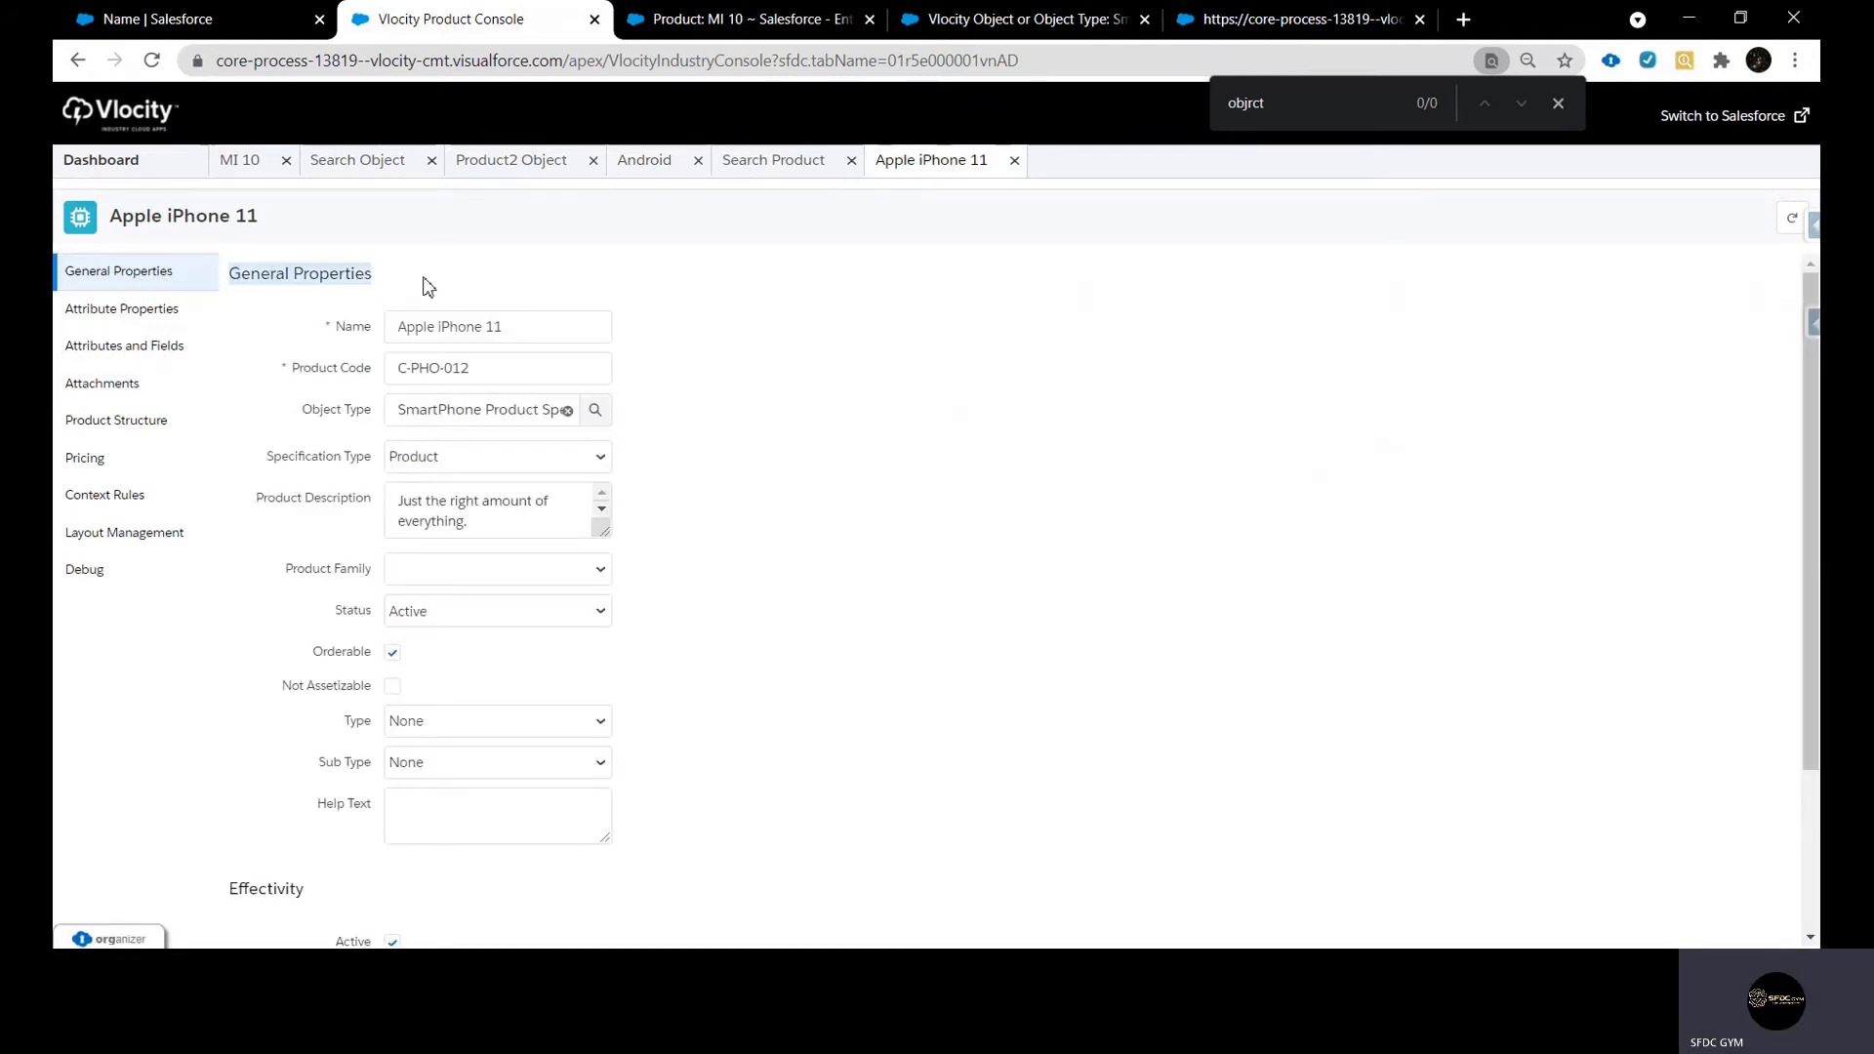
# Start a new section in Android's General Properties facet and choose General Properties for it by looking up "general"
pyautogui.click(607, 166)
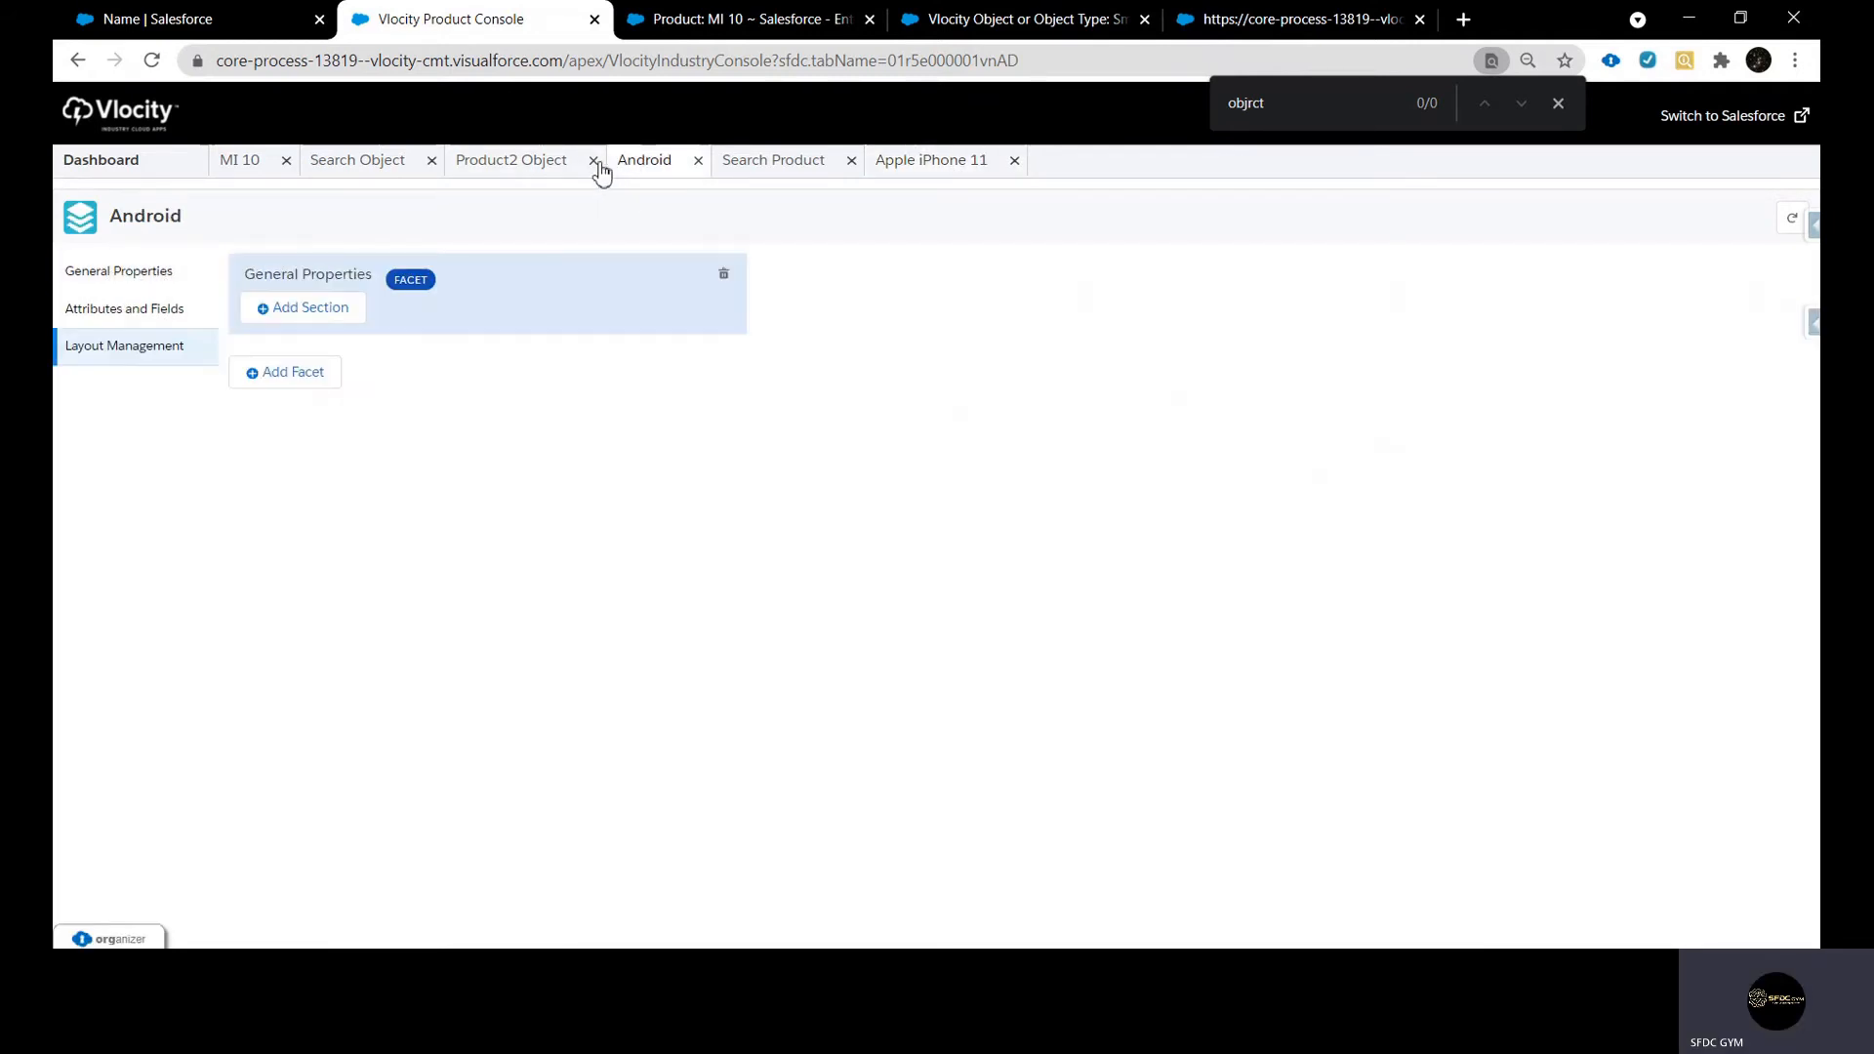
pyautogui.click(314, 310)
pyautogui.click(1288, 318)
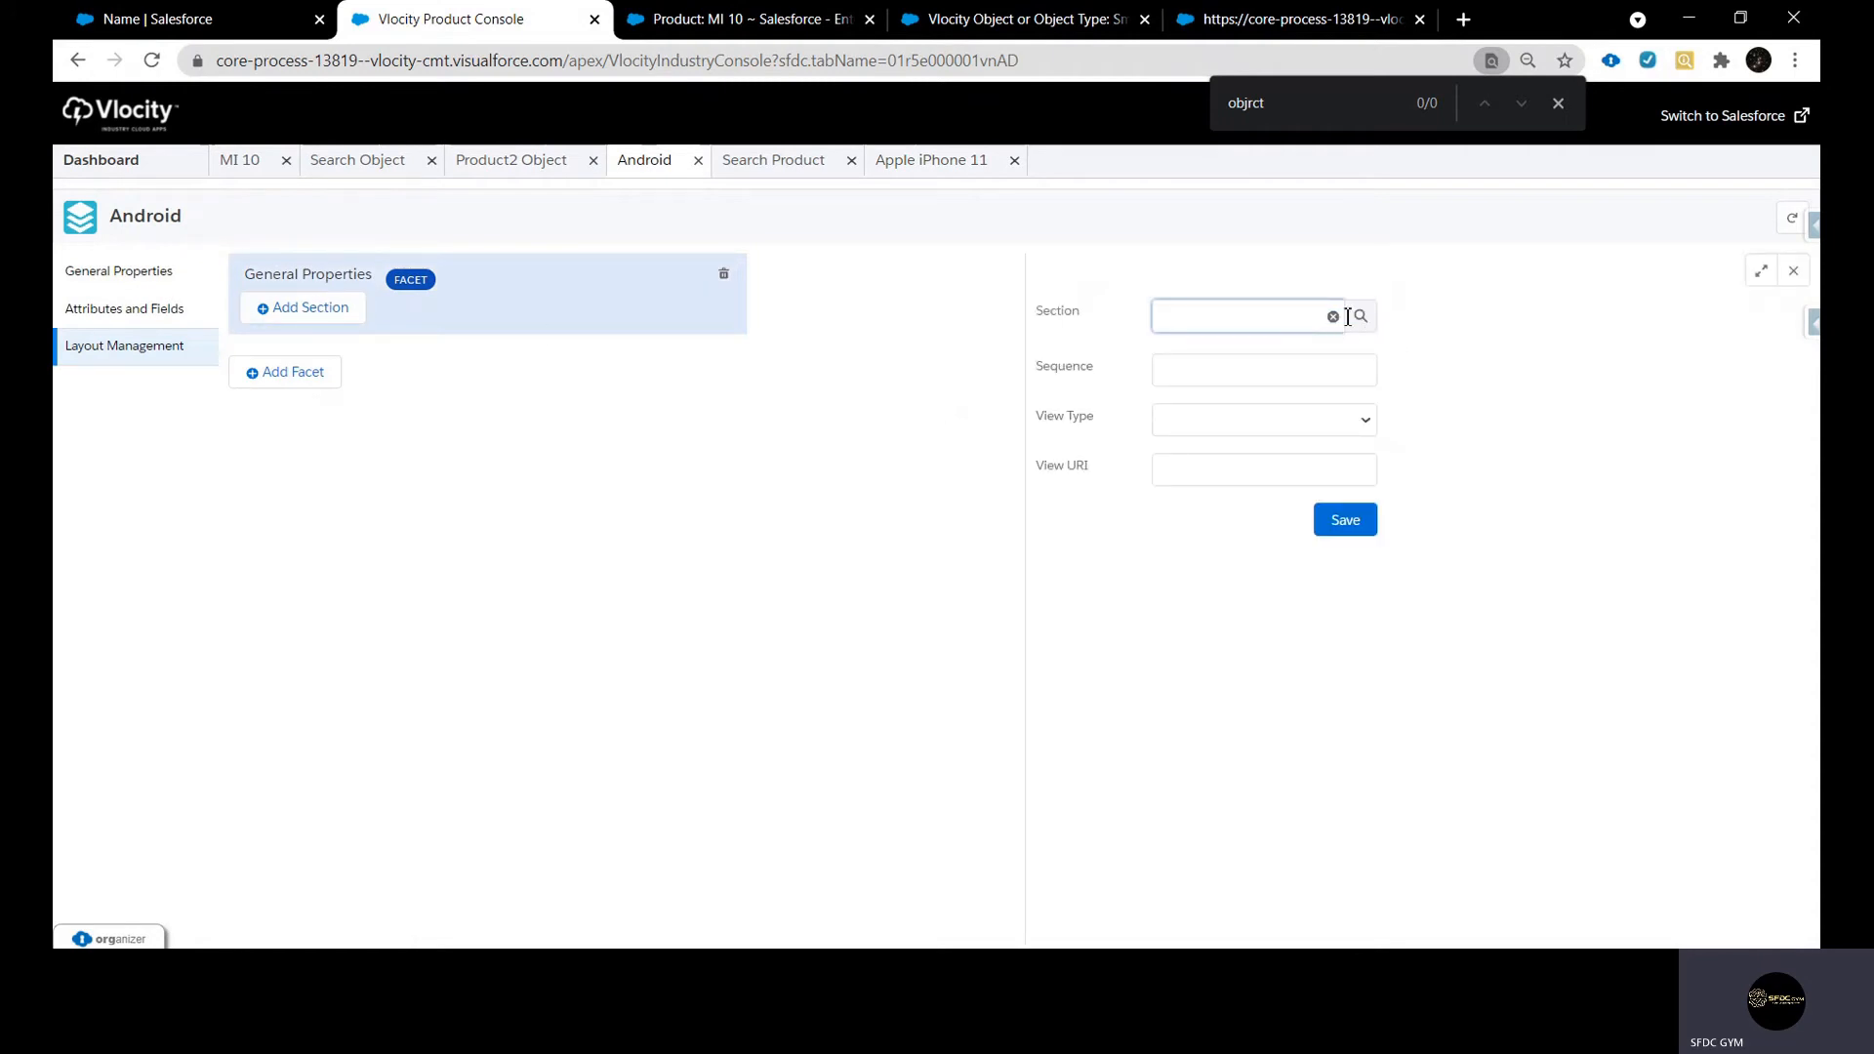
pyautogui.click(1358, 316)
pyautogui.write('ge')
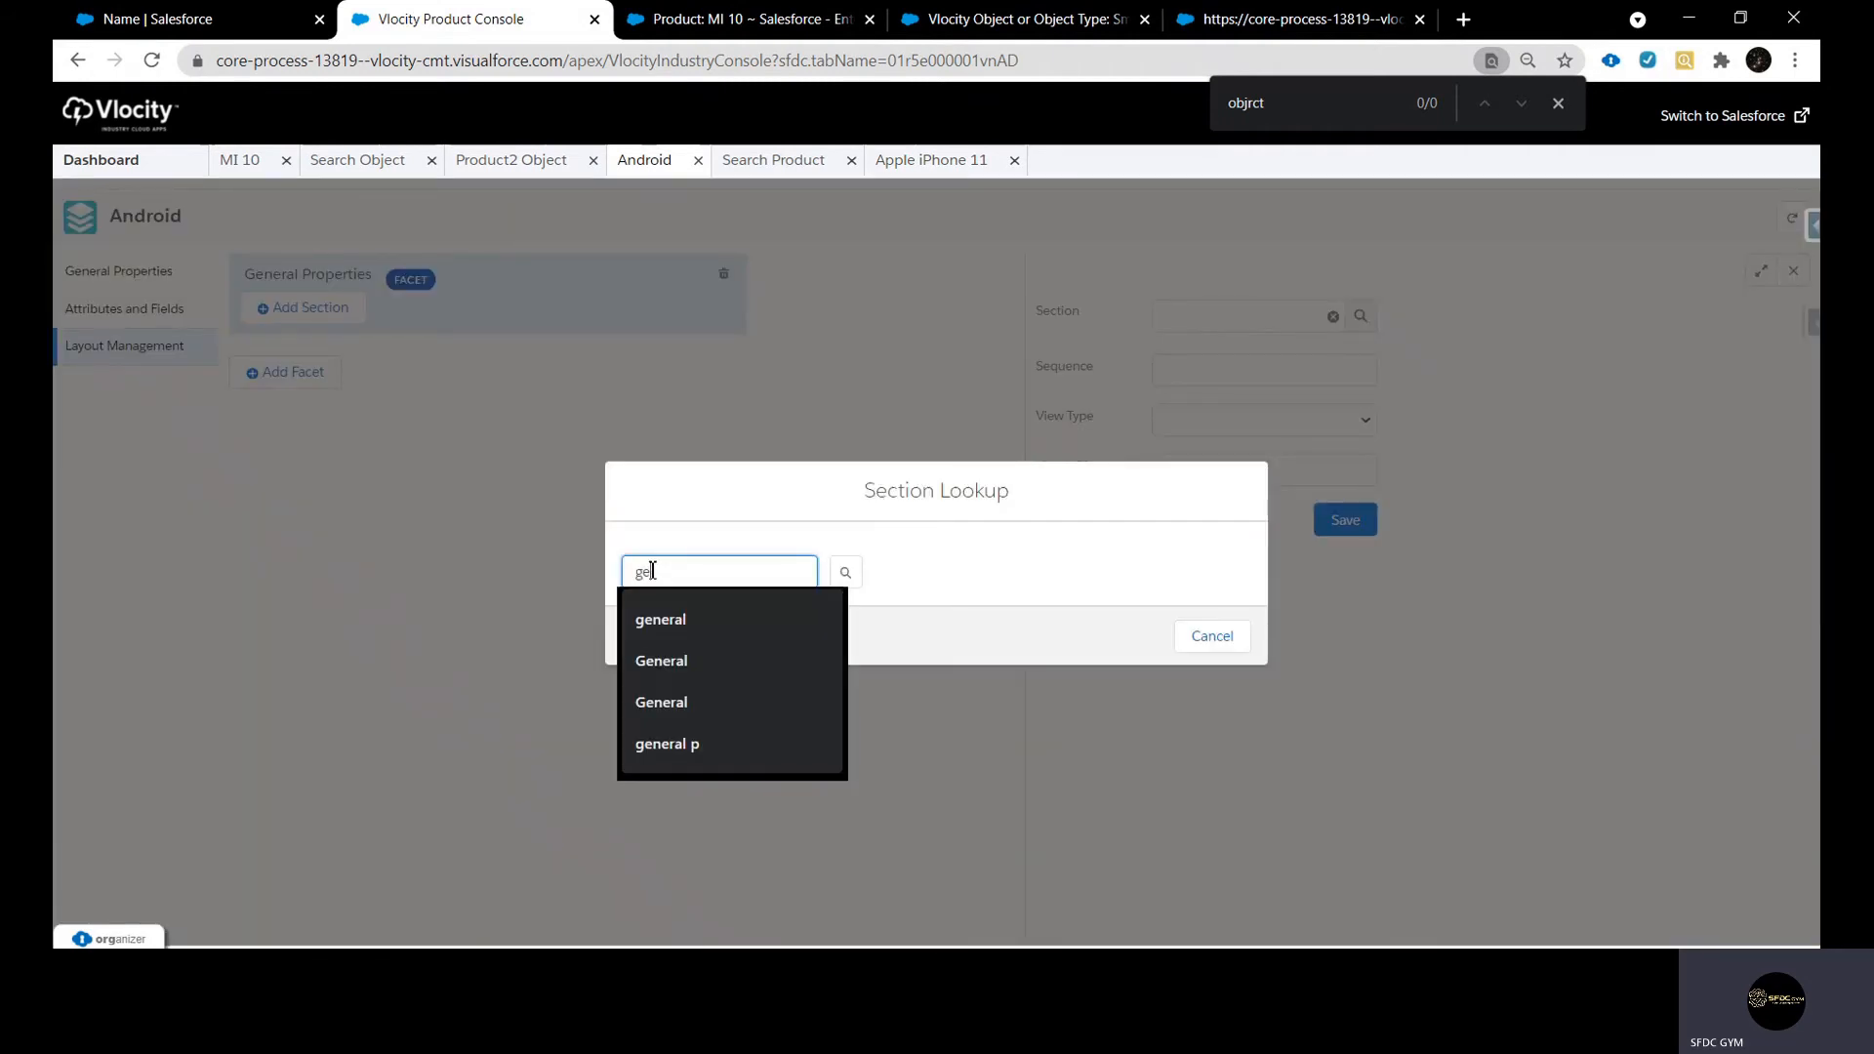
pyautogui.write('n')
pyautogui.press('Down')
pyautogui.press('Return')
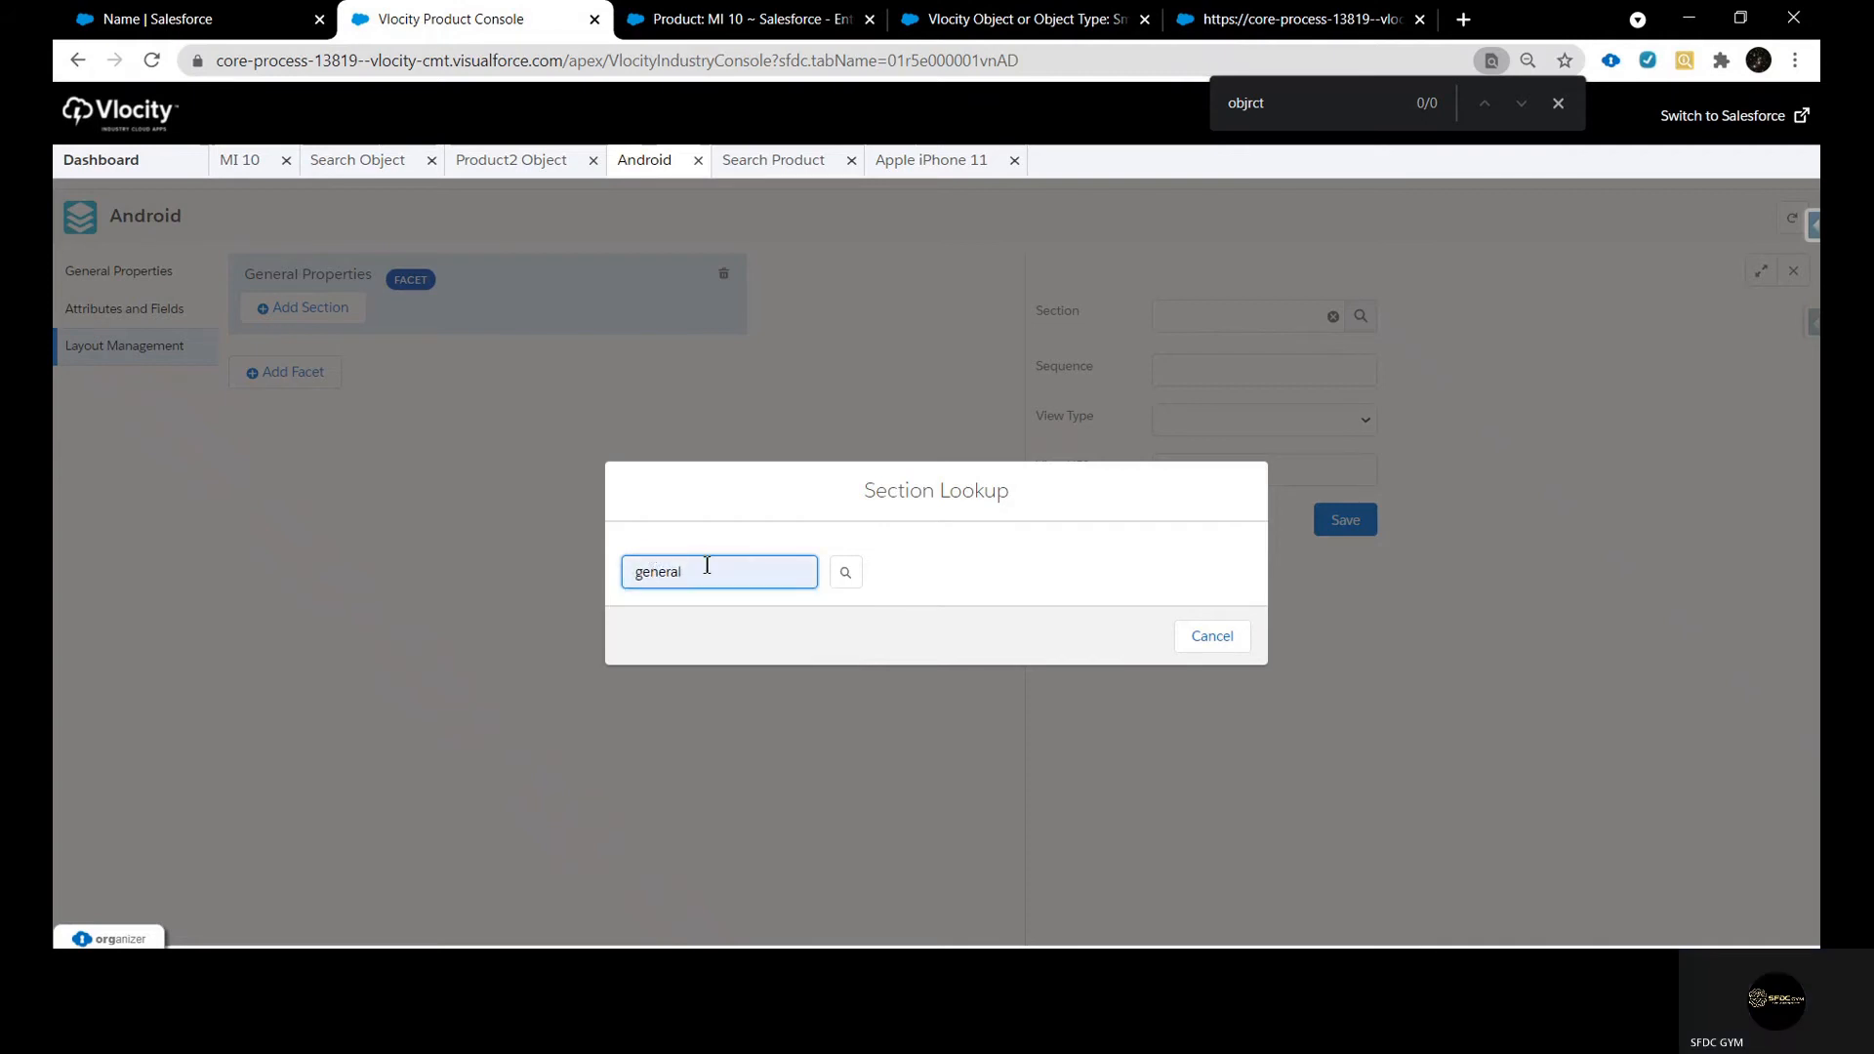
pyautogui.click(845, 573)
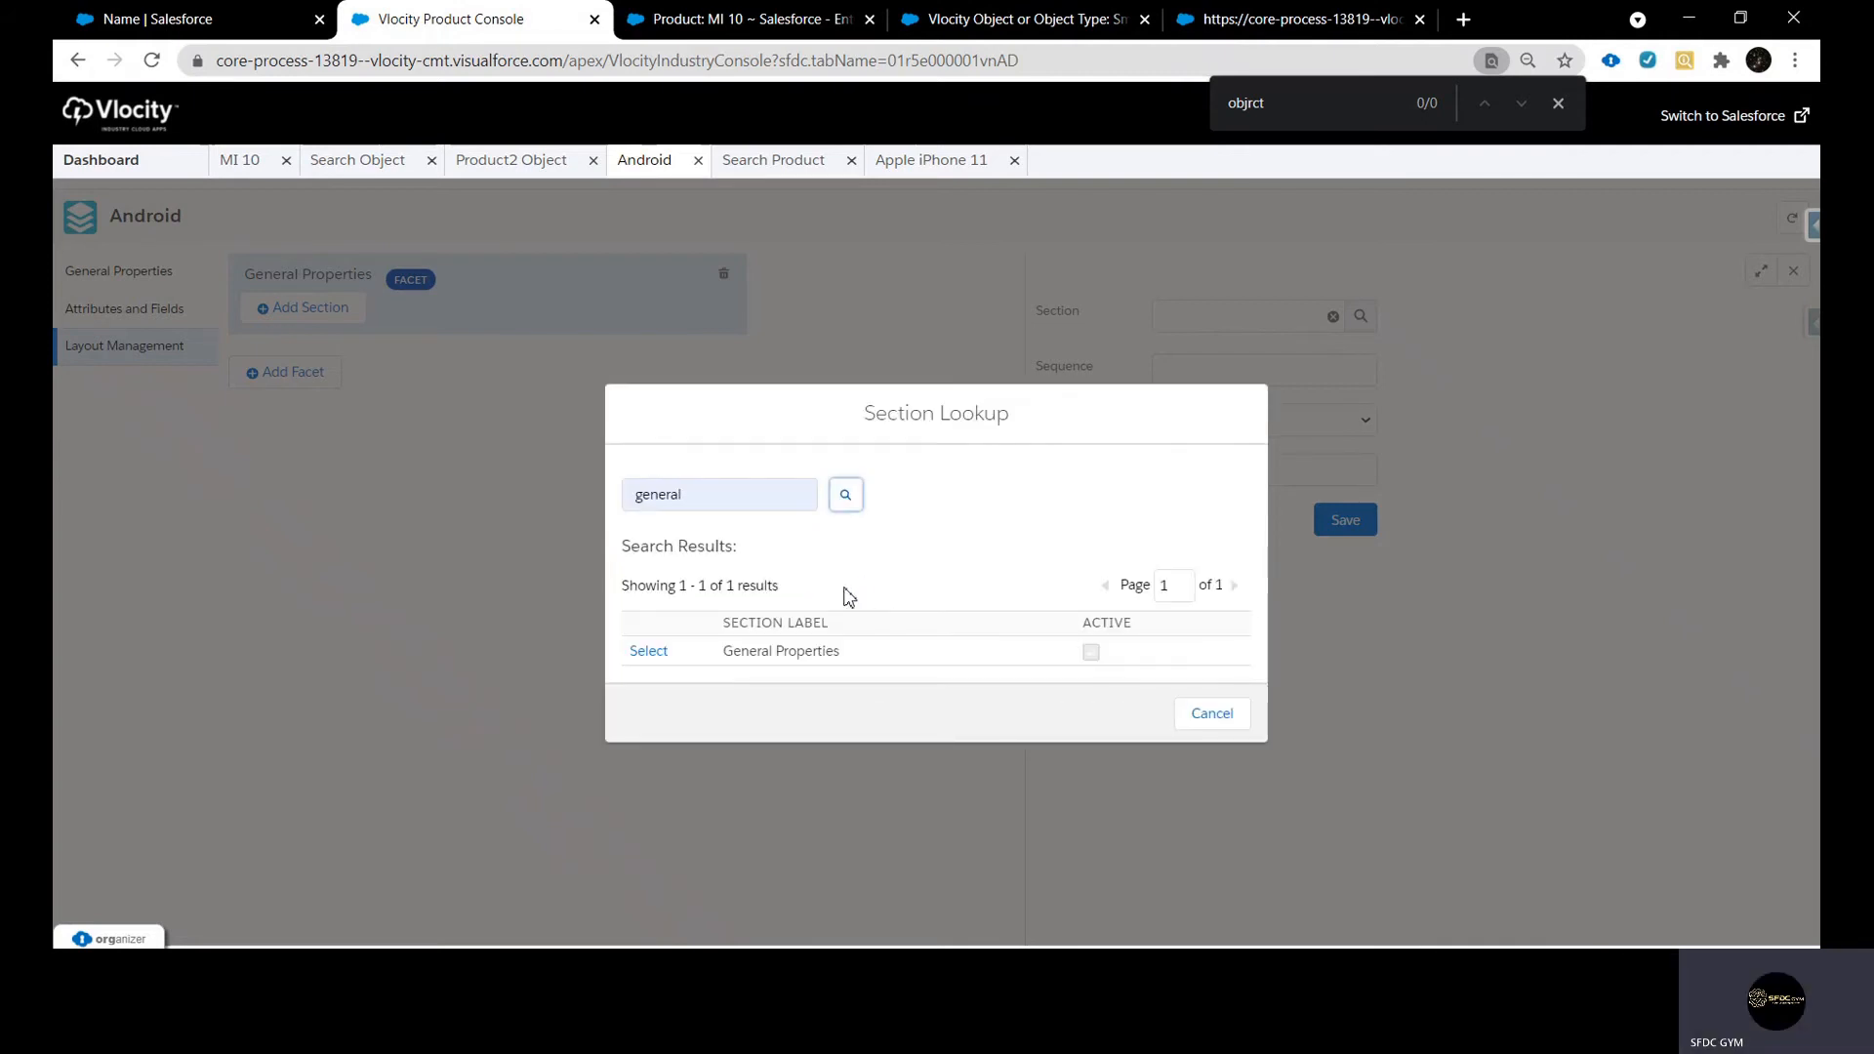
pyautogui.click(655, 654)
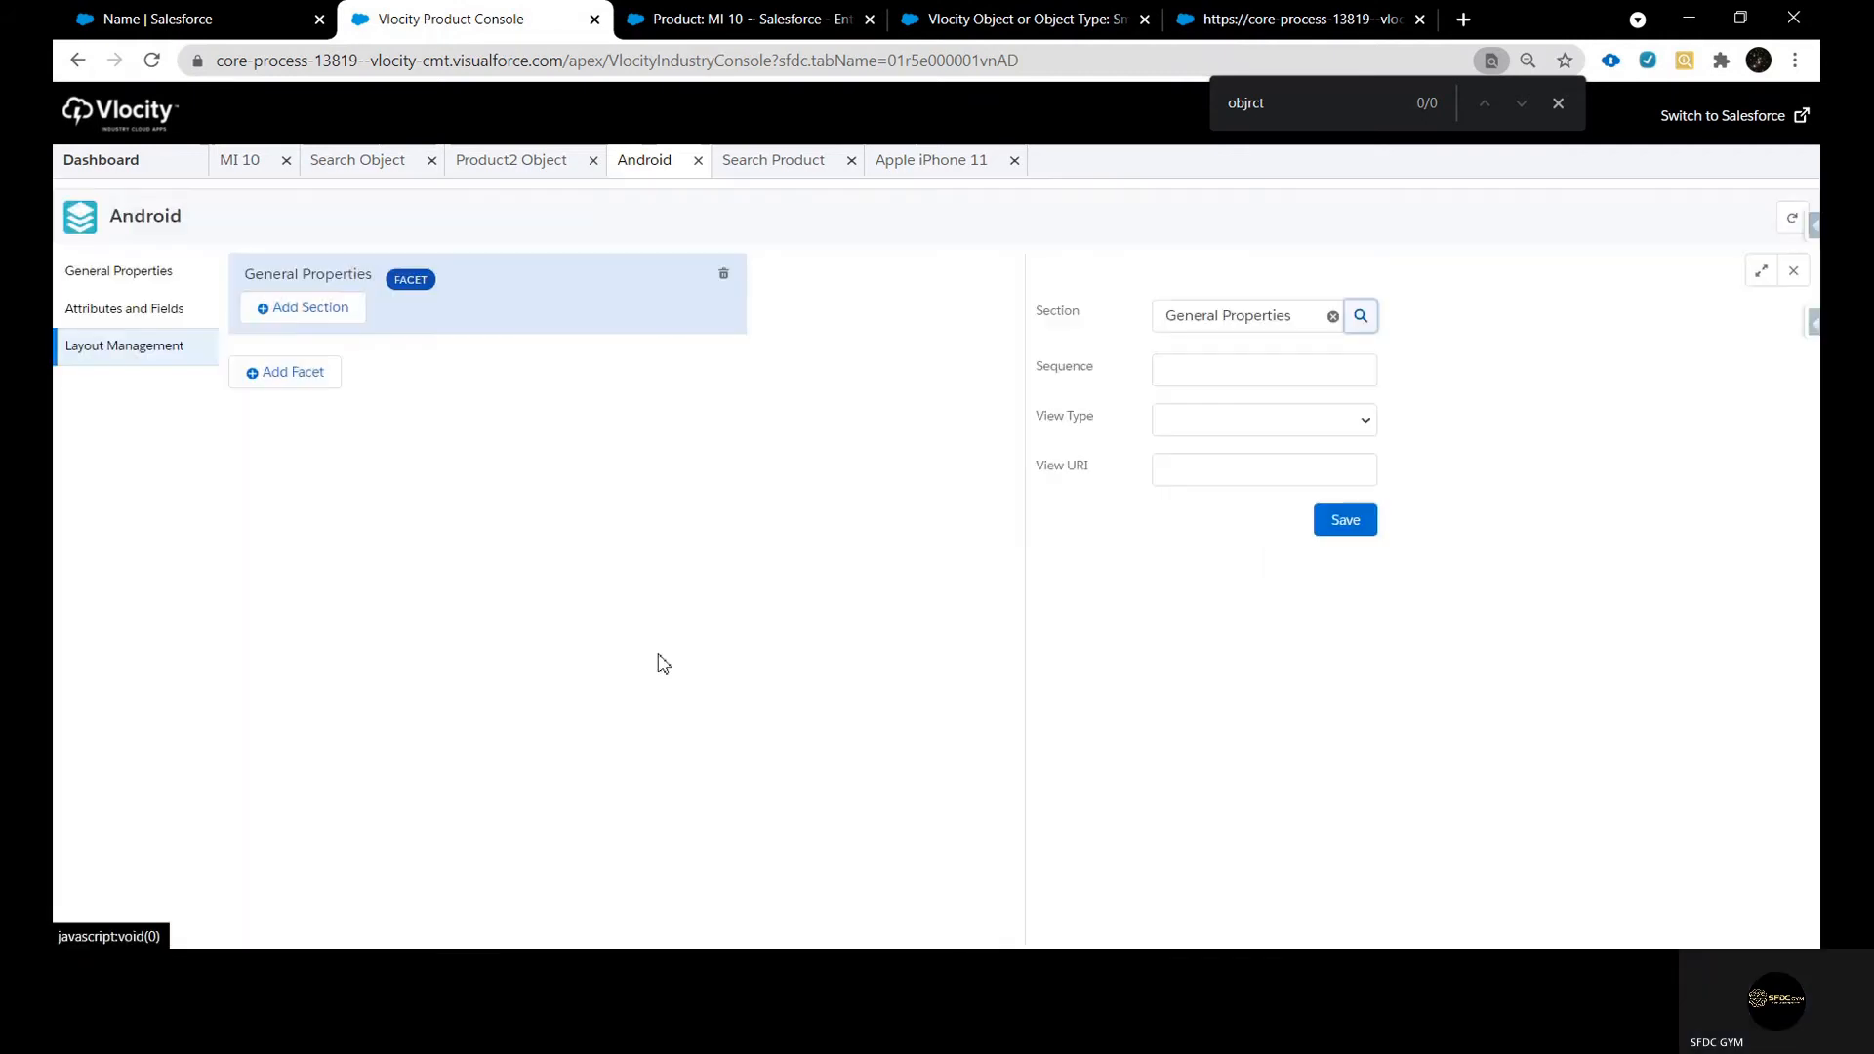
# Set the General Properties section's sequence to 1 and save it
pyautogui.click(1264, 377)
pyautogui.write('1')
pyautogui.click(1300, 425)
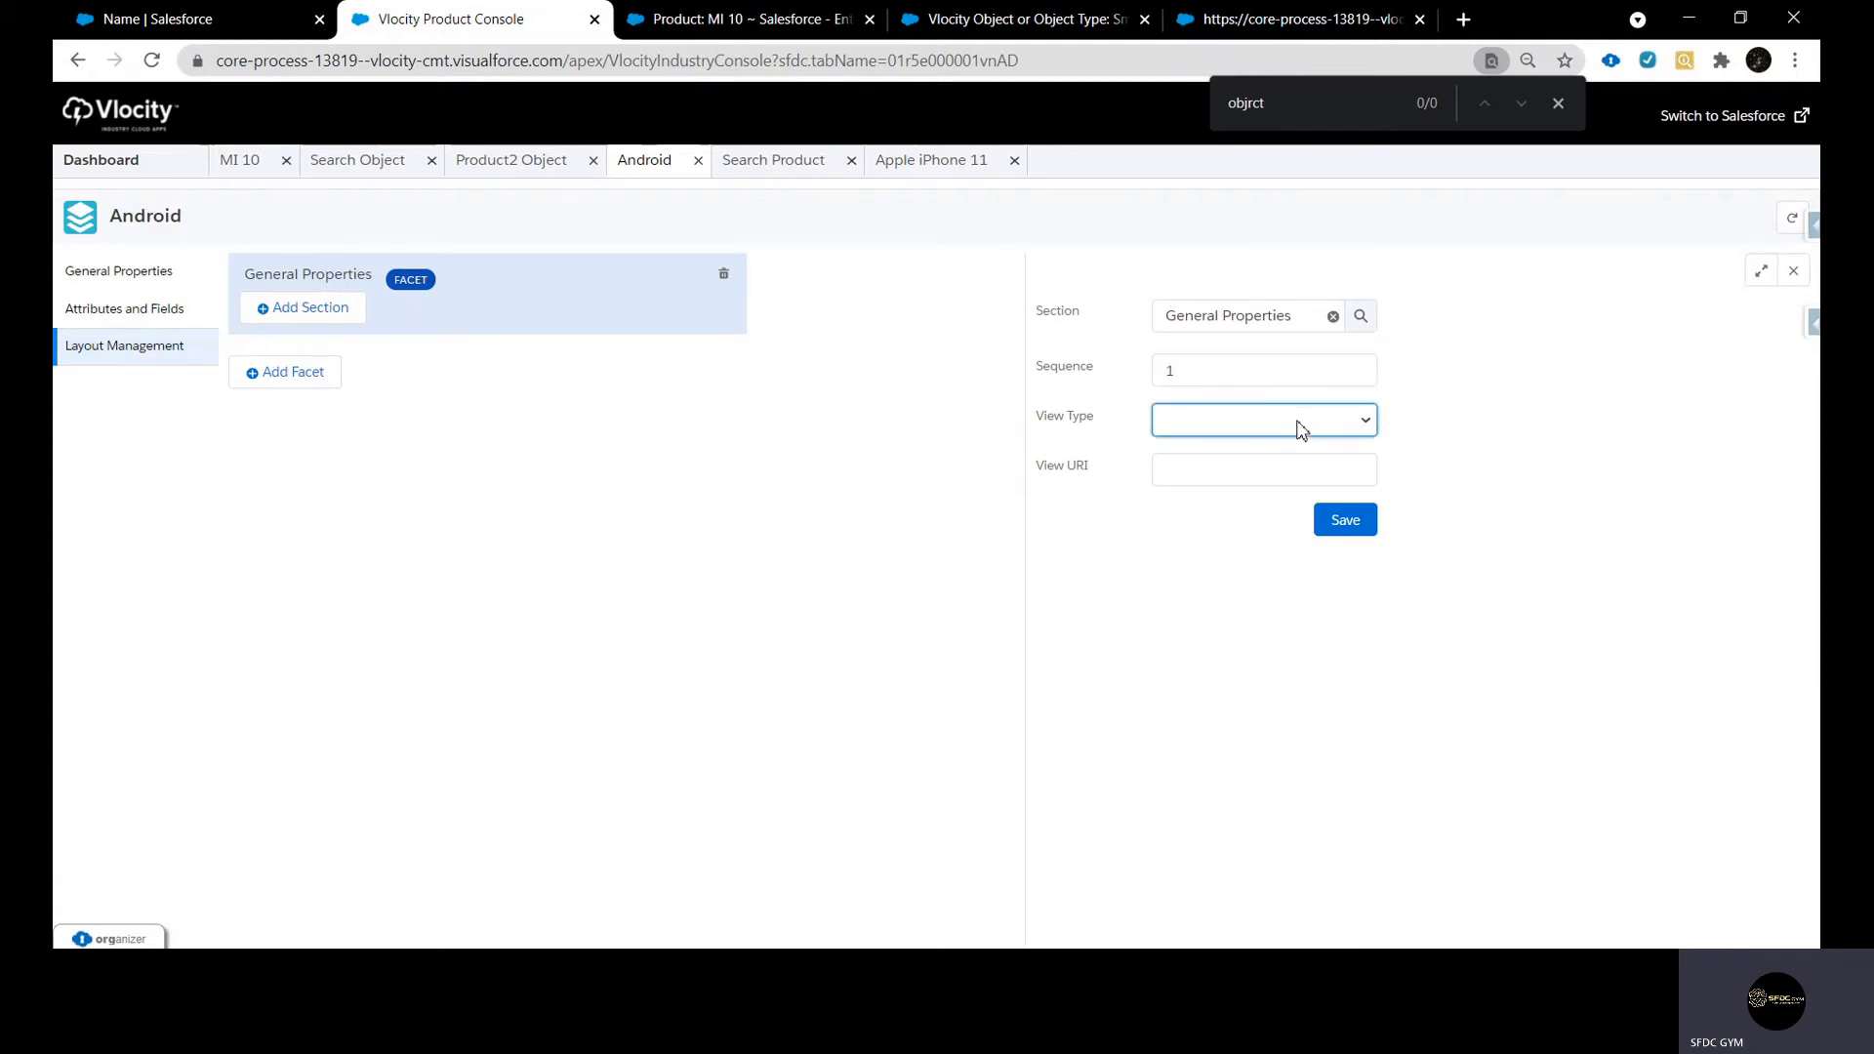
pyautogui.click(1281, 473)
pyautogui.click(1344, 525)
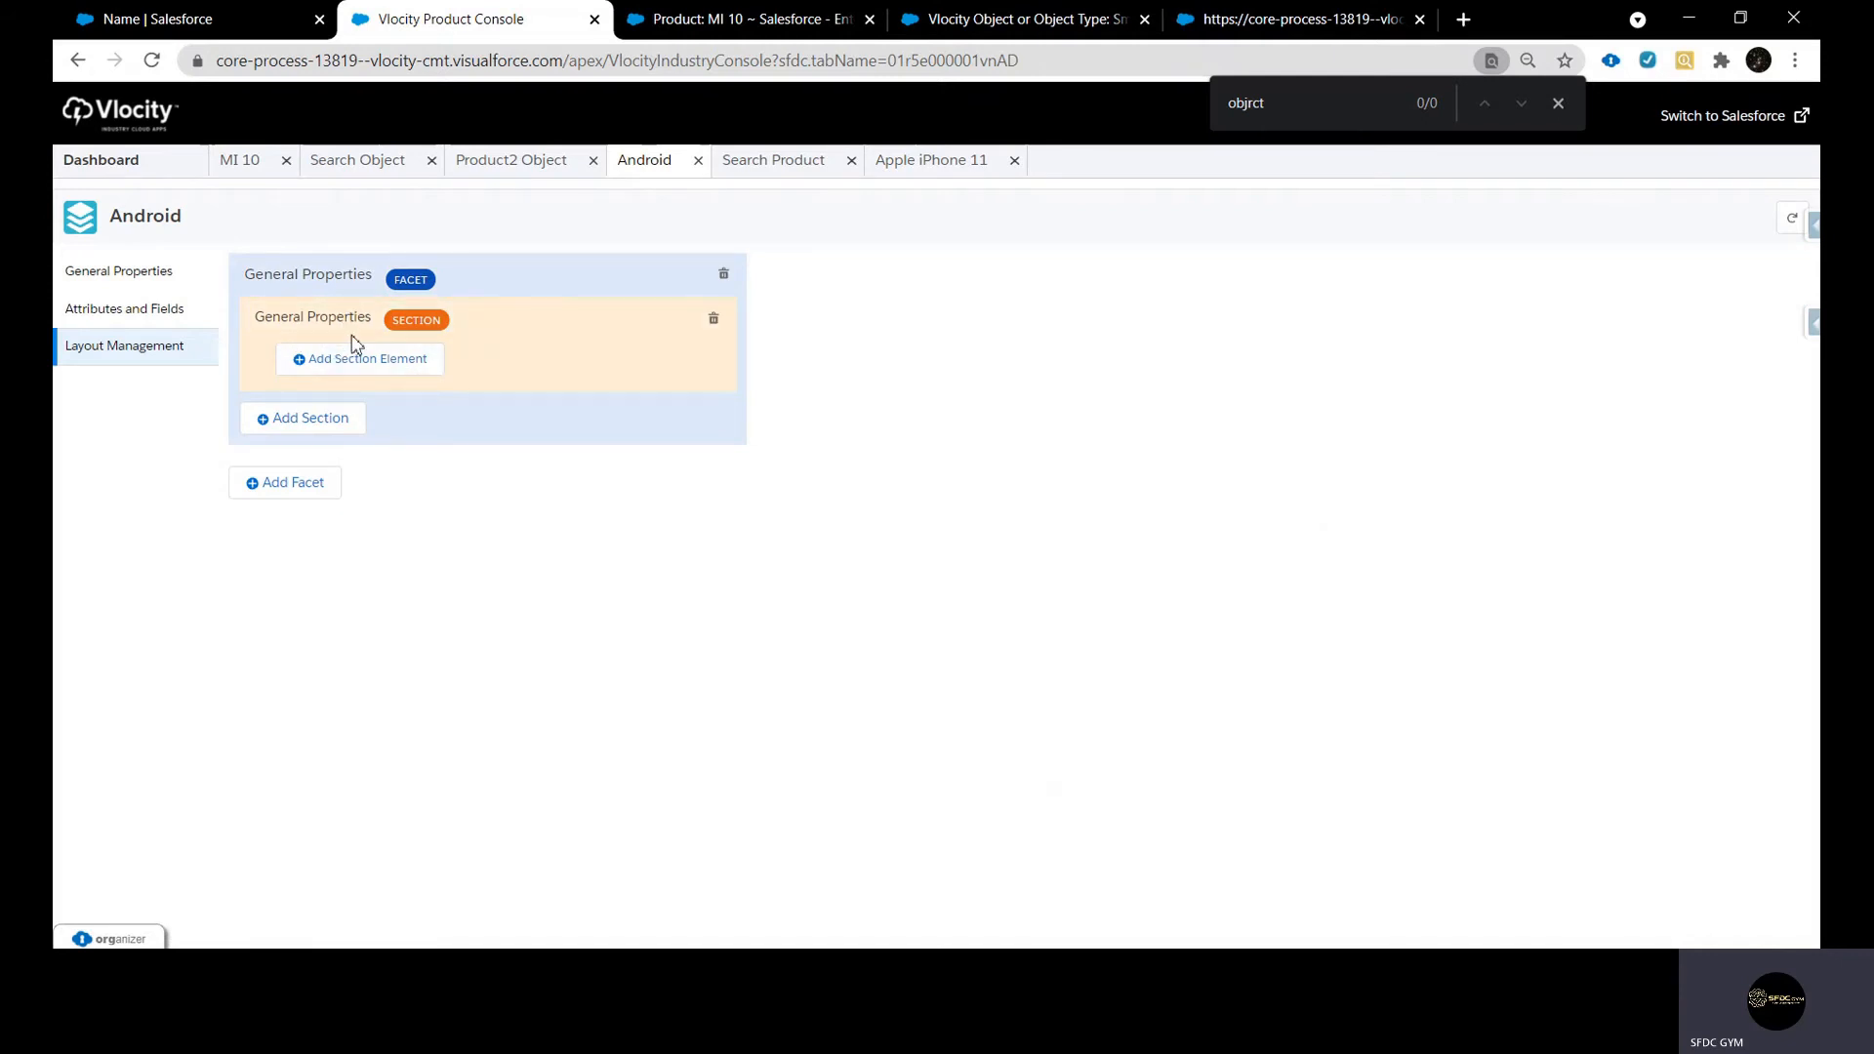
# Add the Product Name field to Android's General Properties section as a required element with sequence 1
pyautogui.click(930, 166)
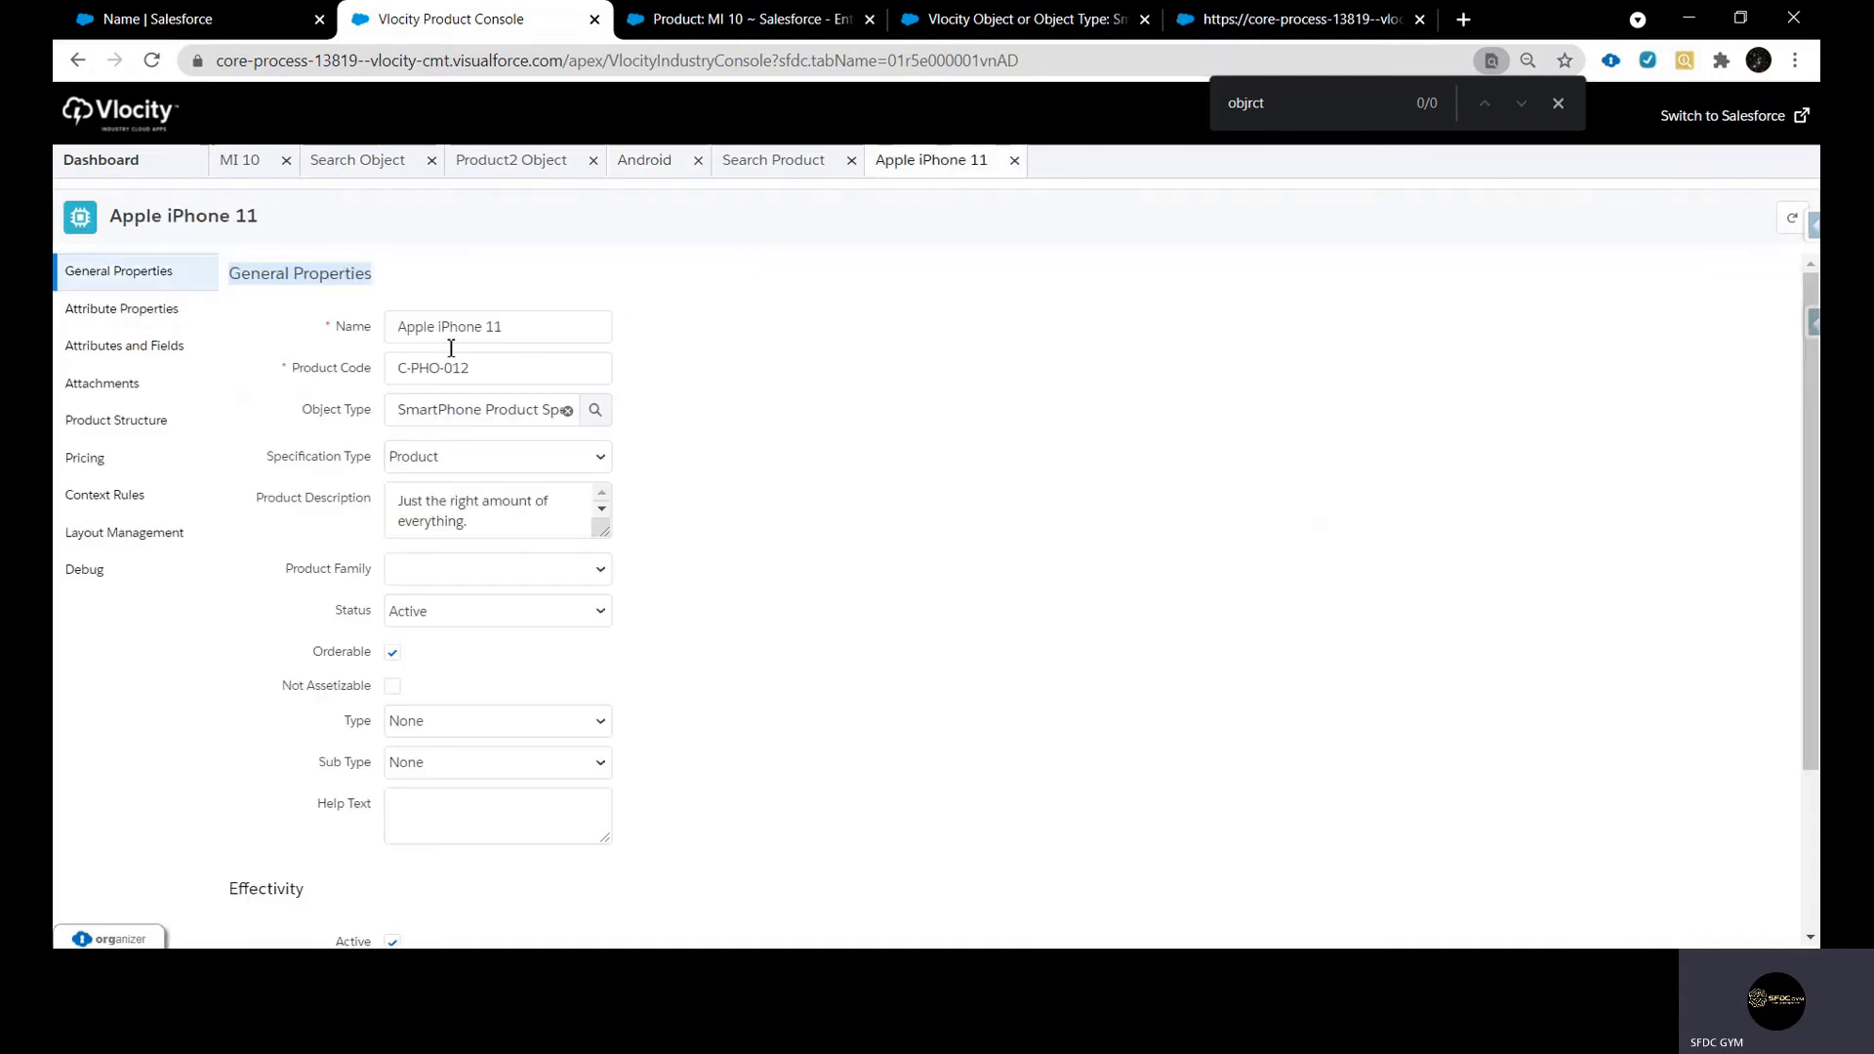
pyautogui.click(642, 164)
pyautogui.click(339, 369)
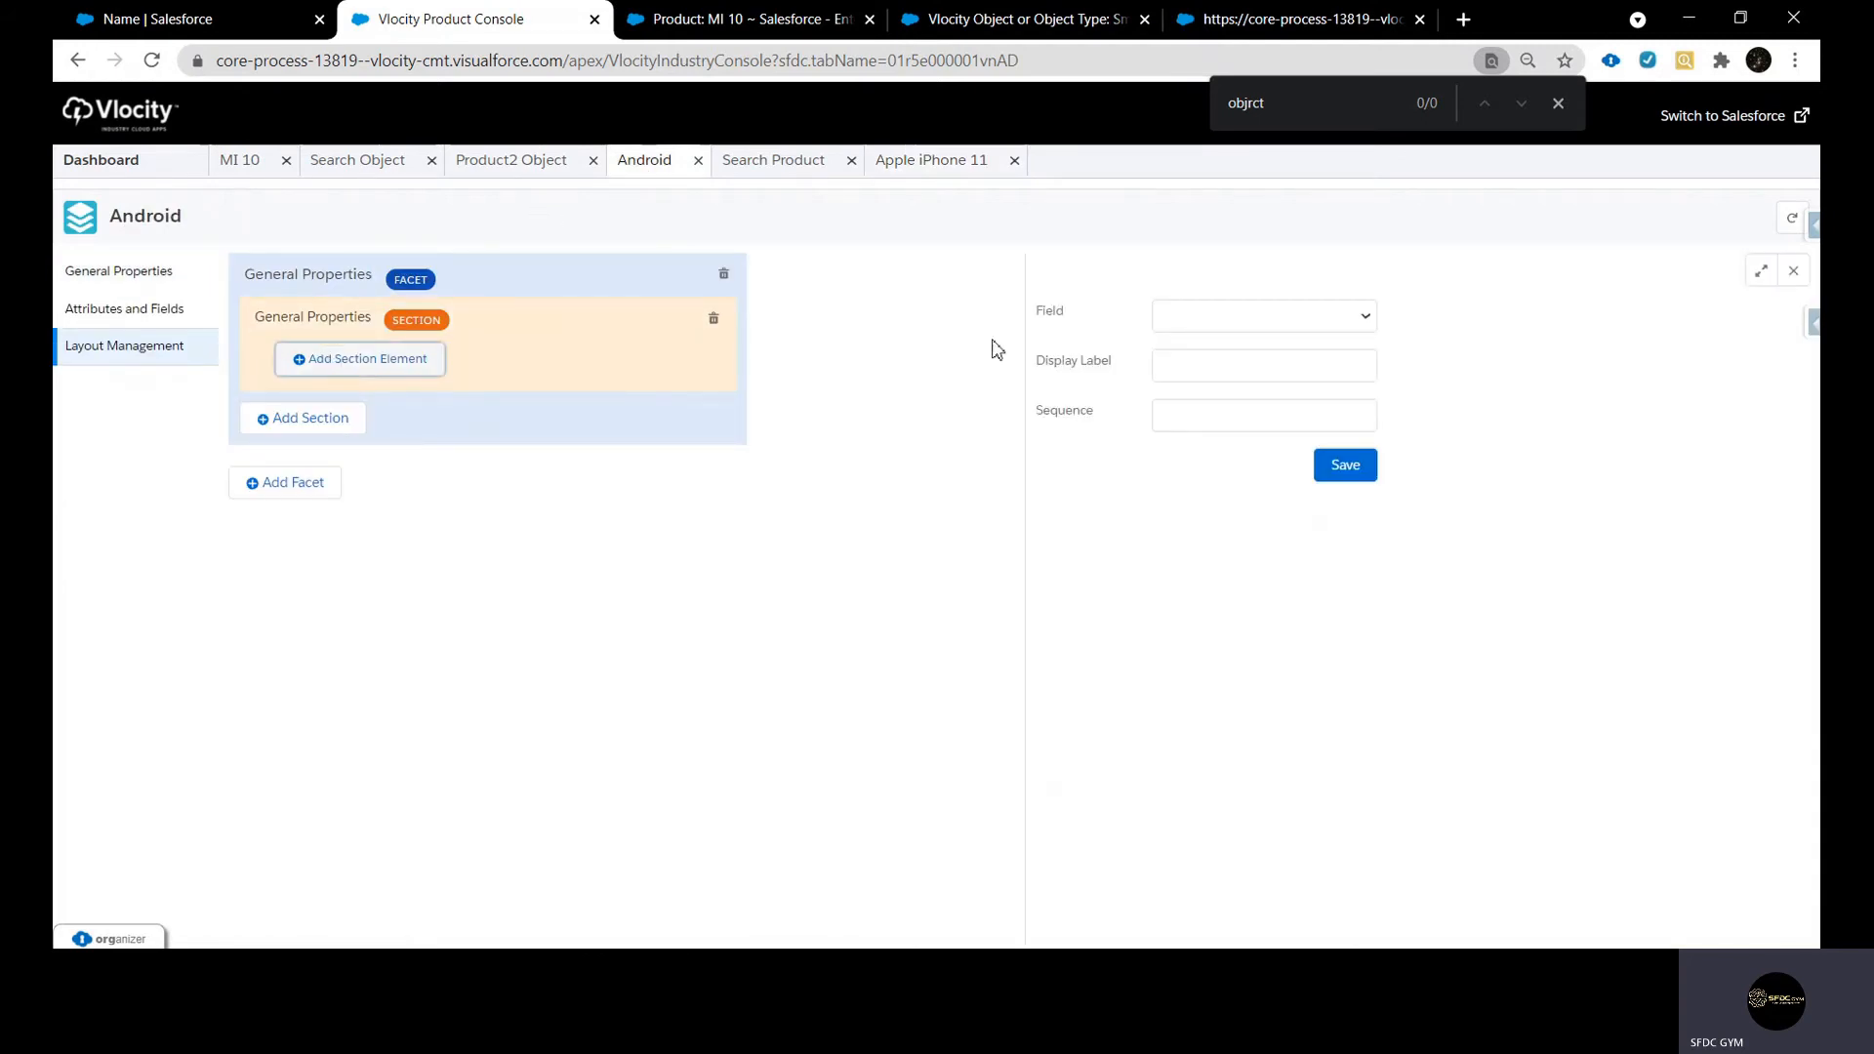
pyautogui.click(1268, 326)
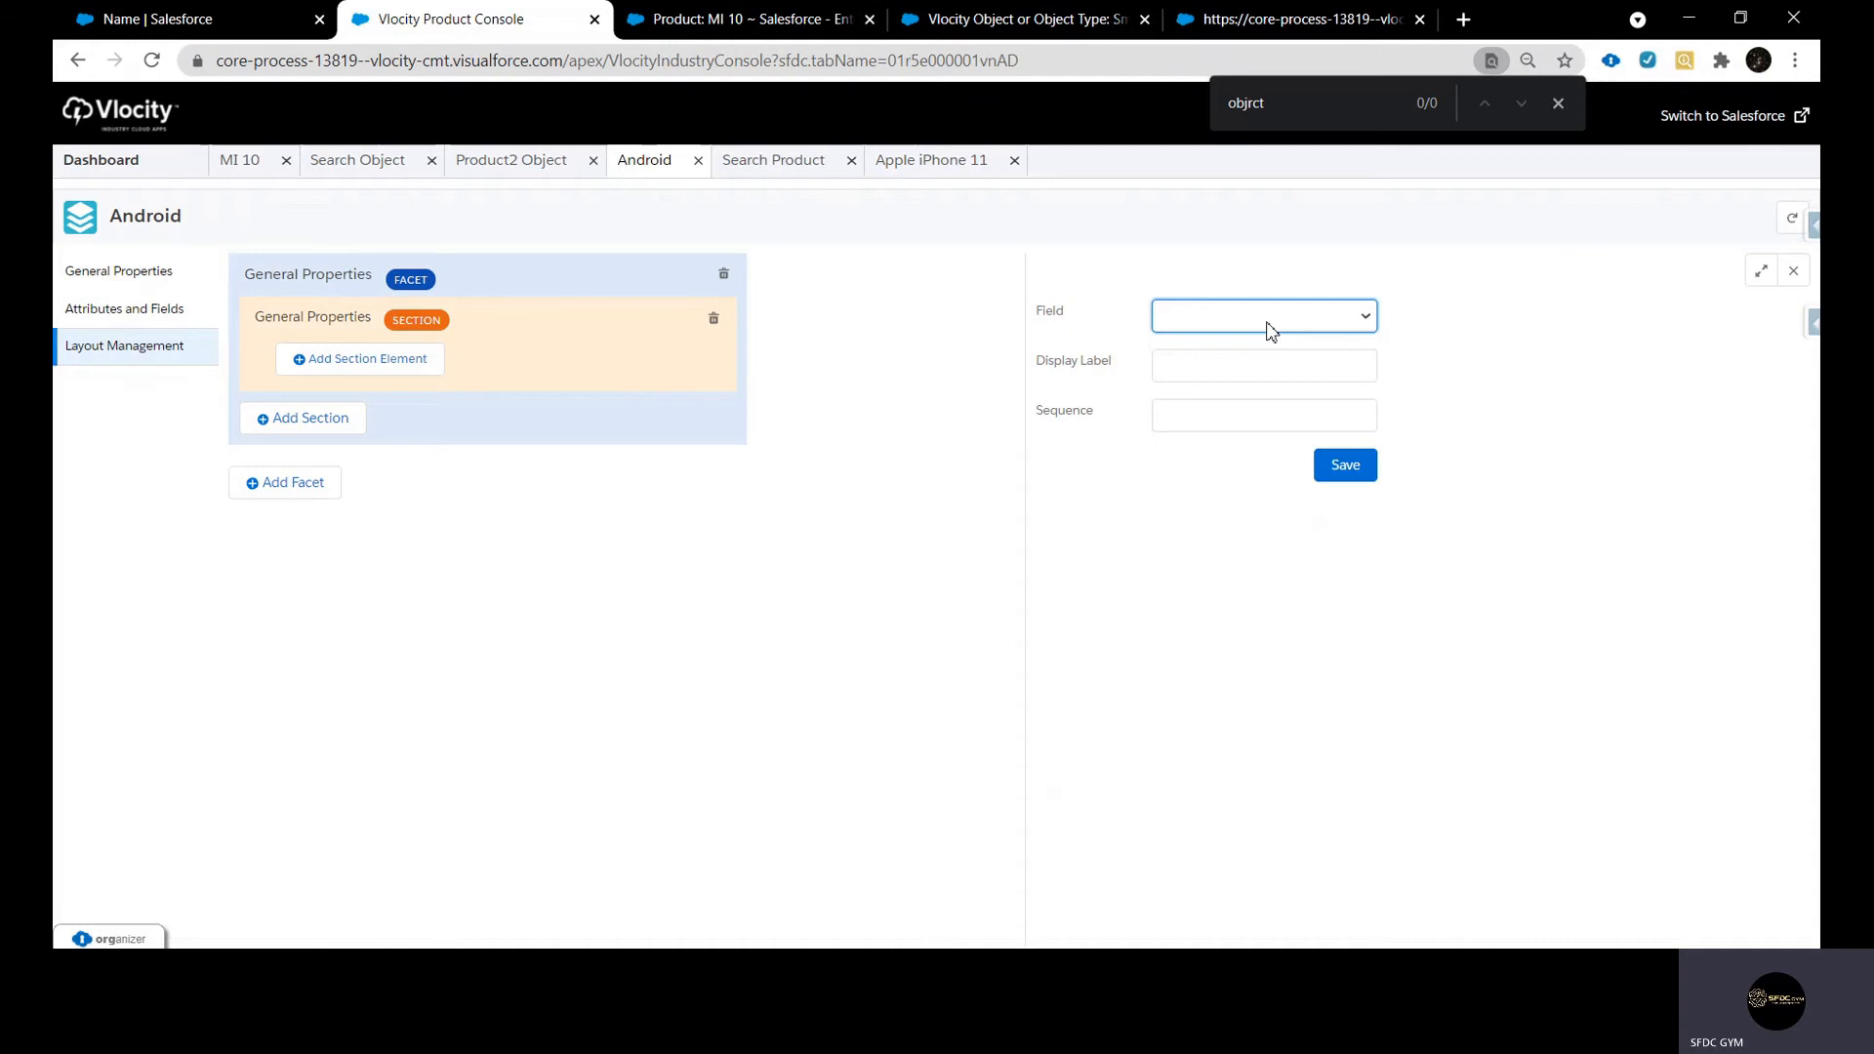
pyautogui.click(1267, 503)
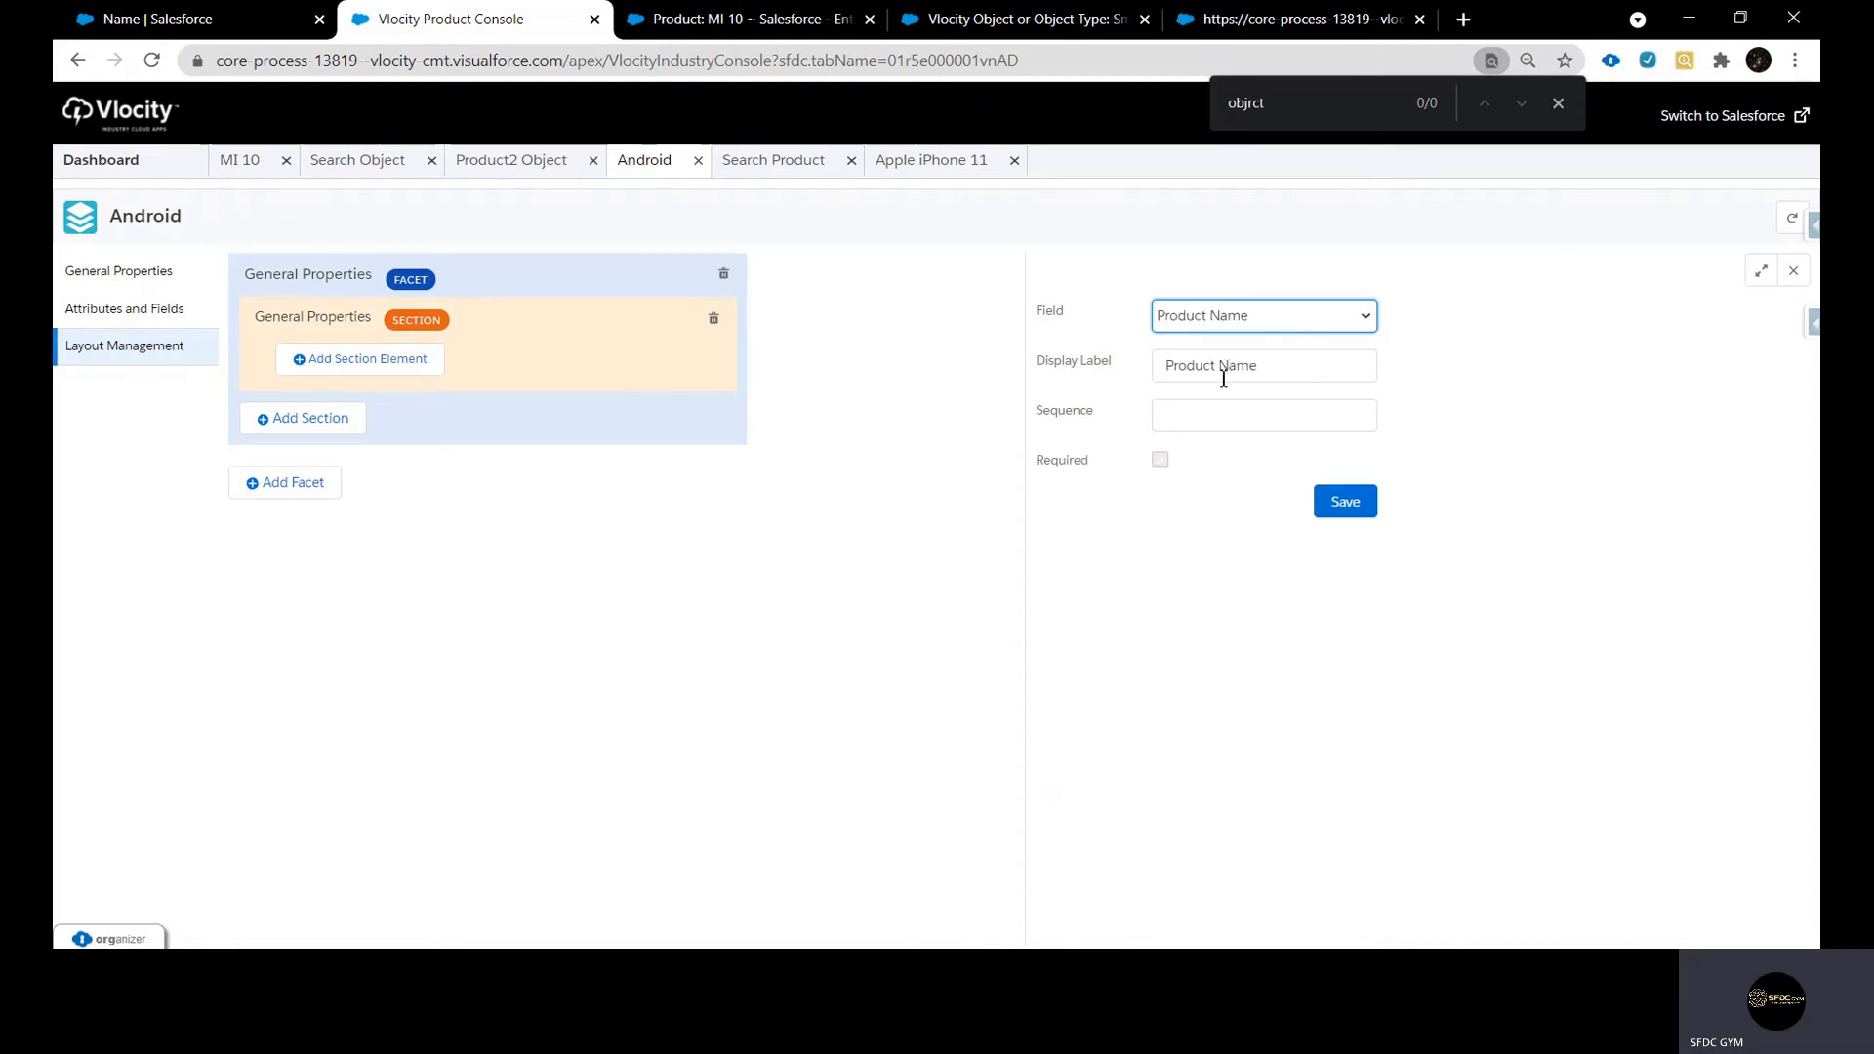
pyautogui.click(1211, 427)
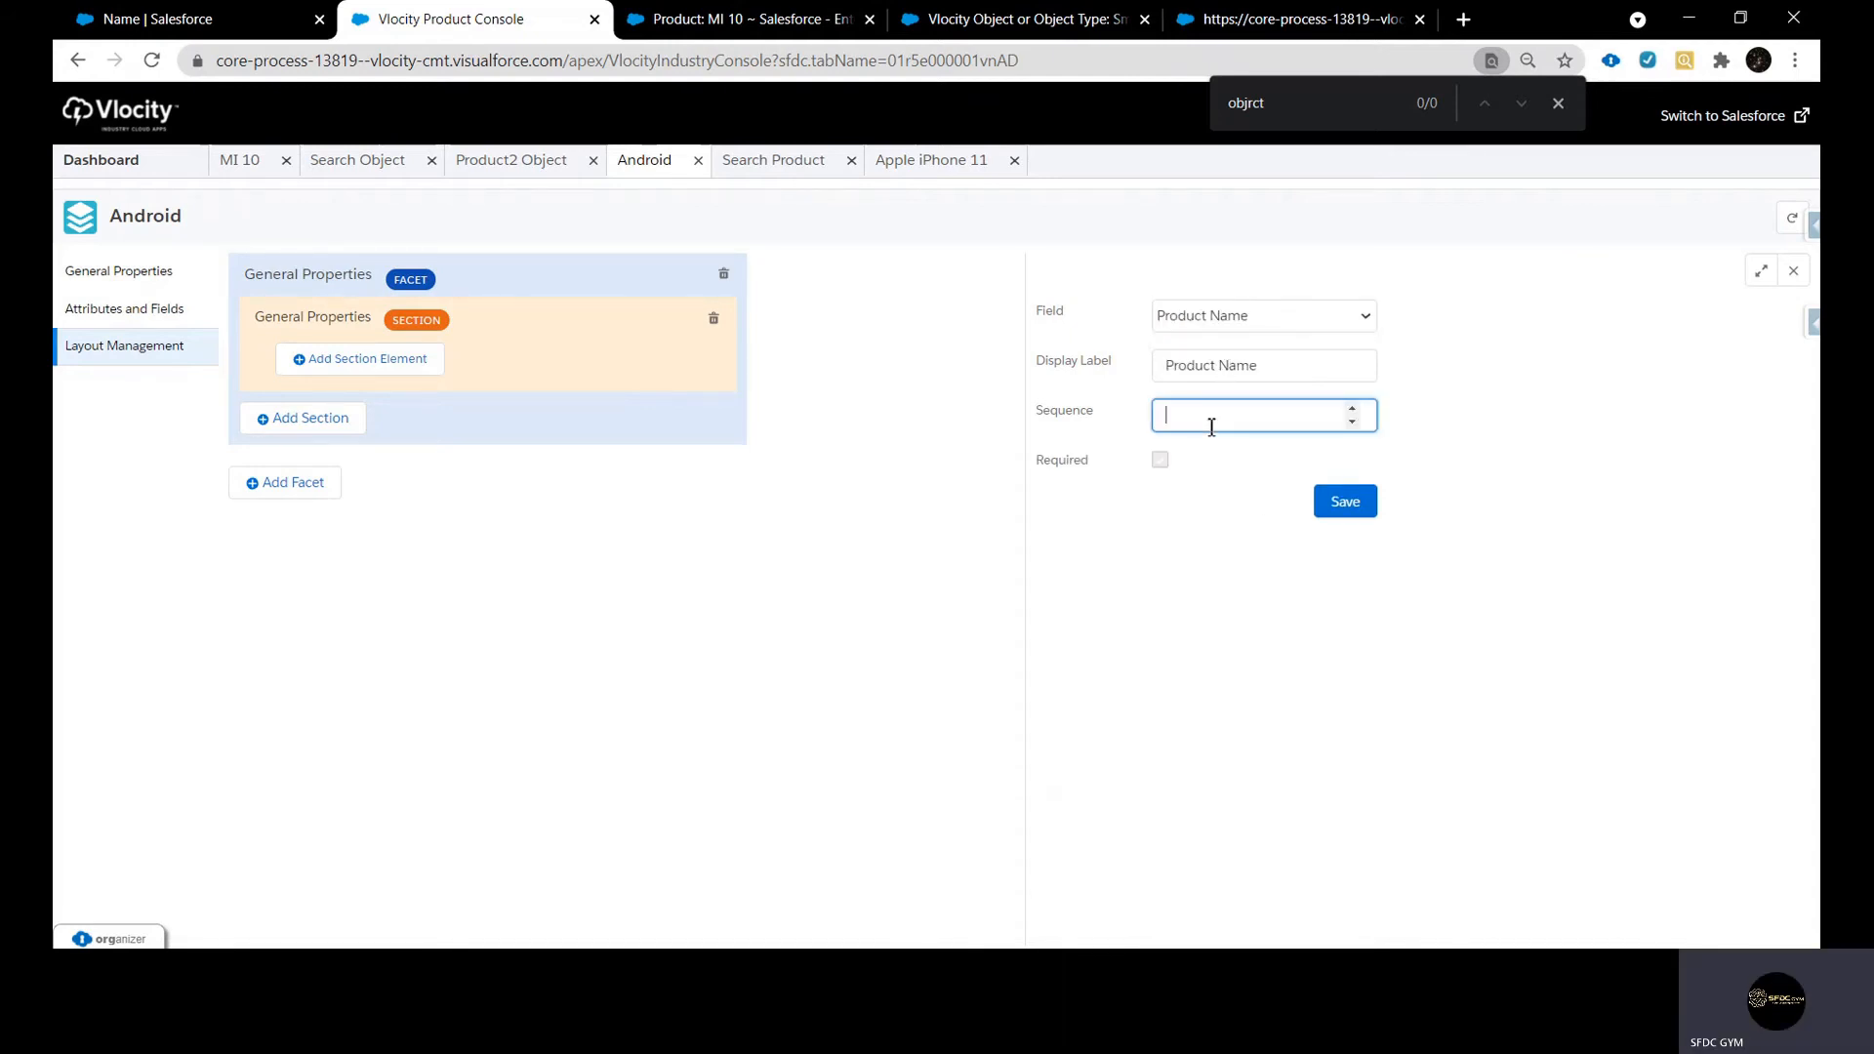
pyautogui.click(1163, 463)
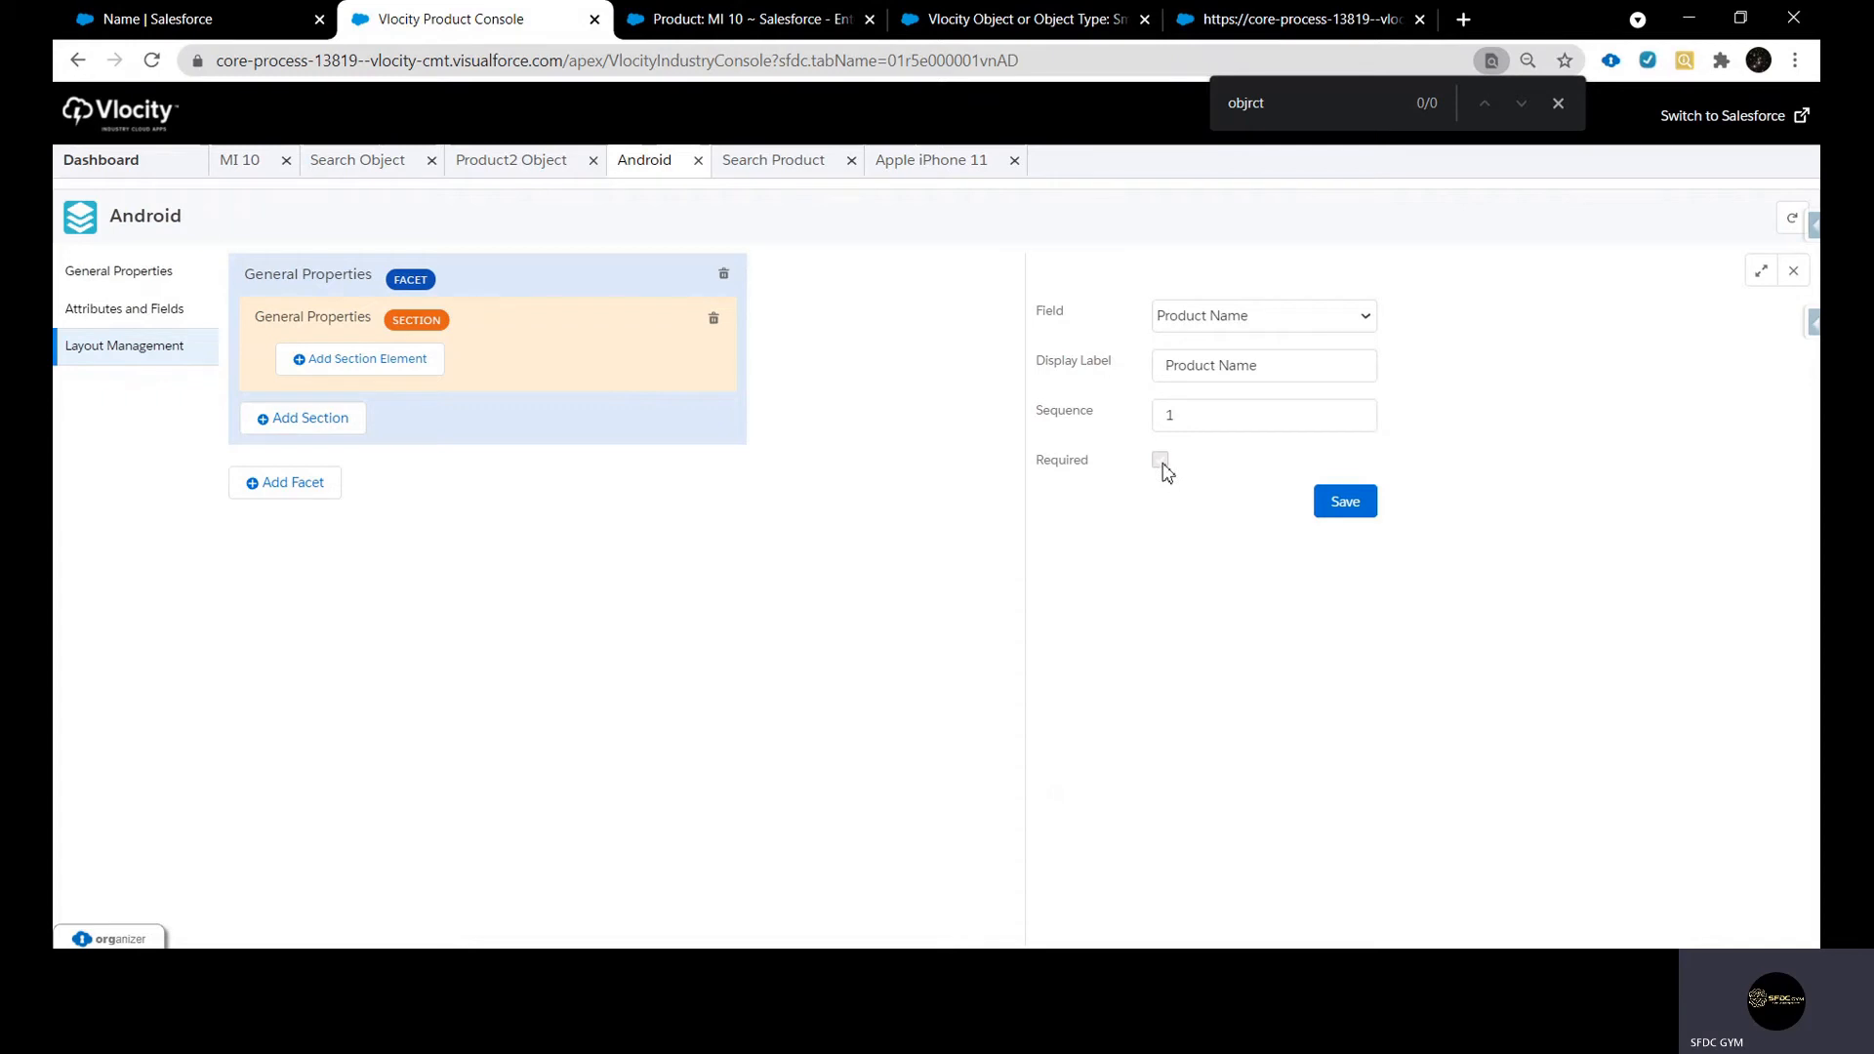
pyautogui.click(1343, 502)
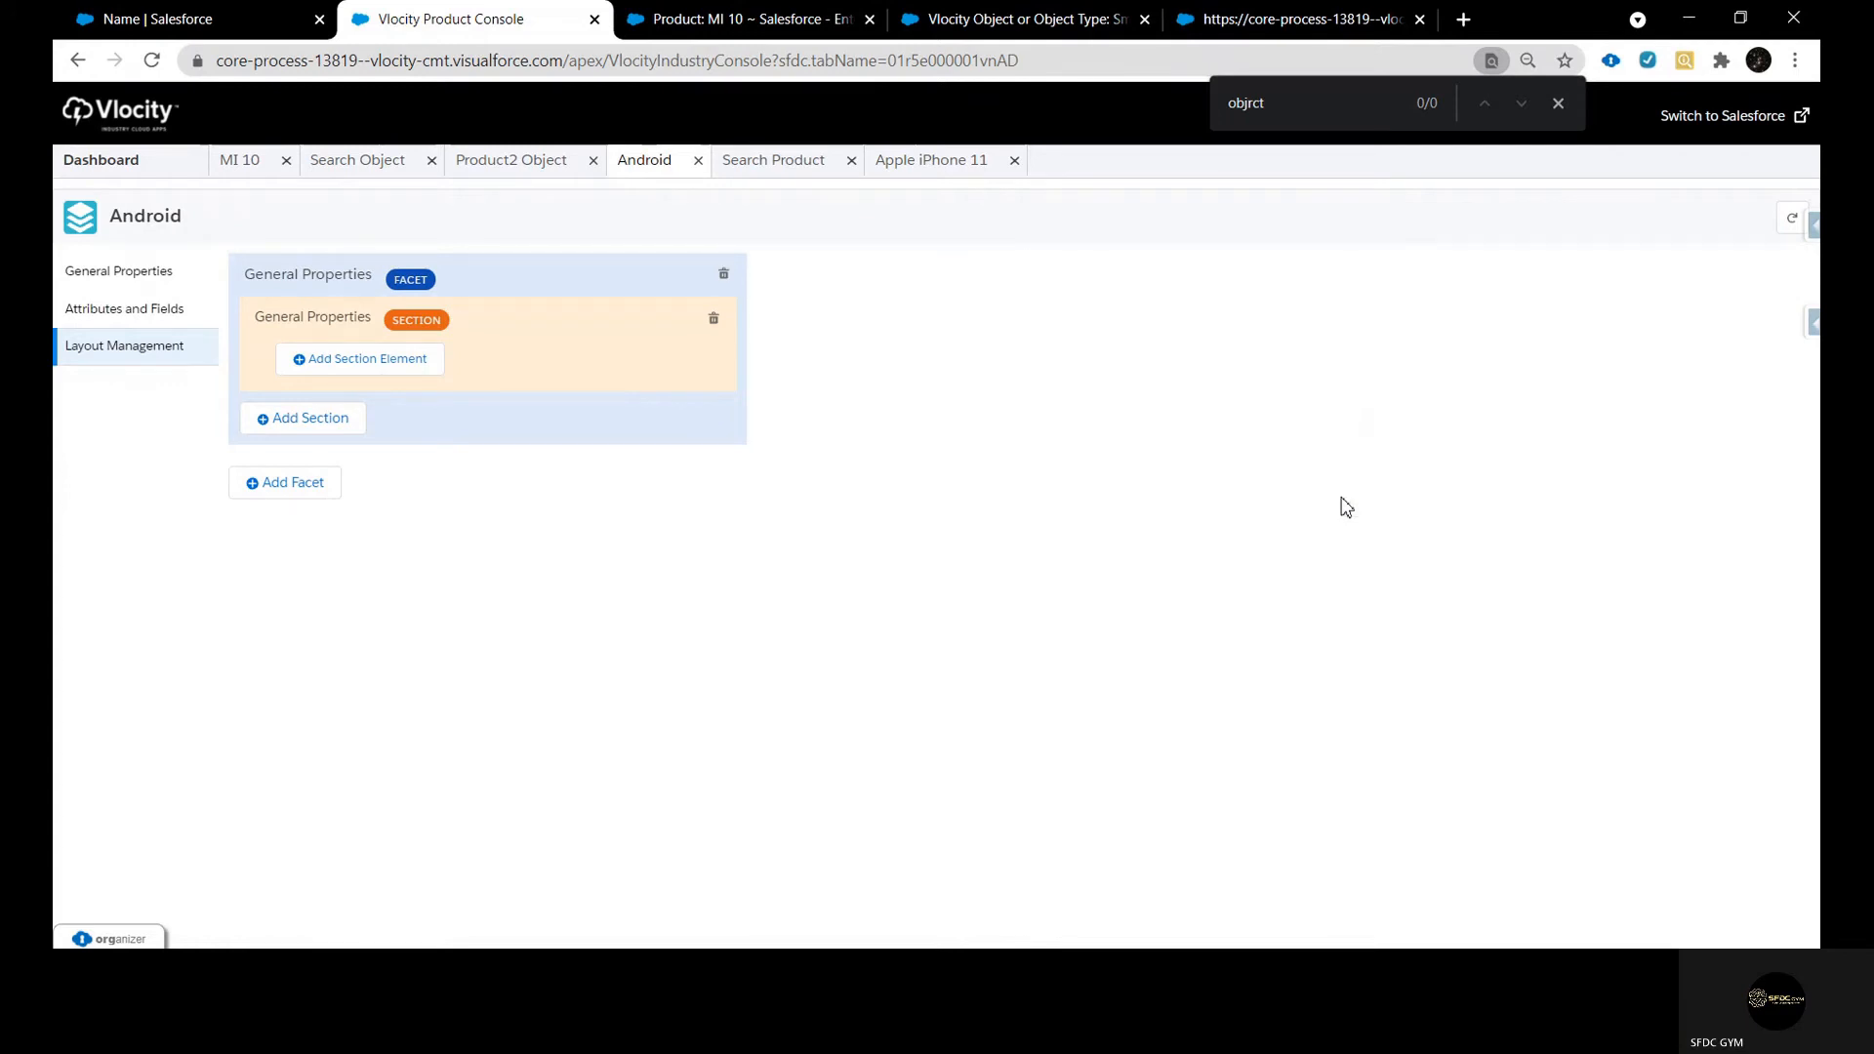
# Add the Product Code field to the General Properties section as a required element with sequence 2
pyautogui.click(364, 389)
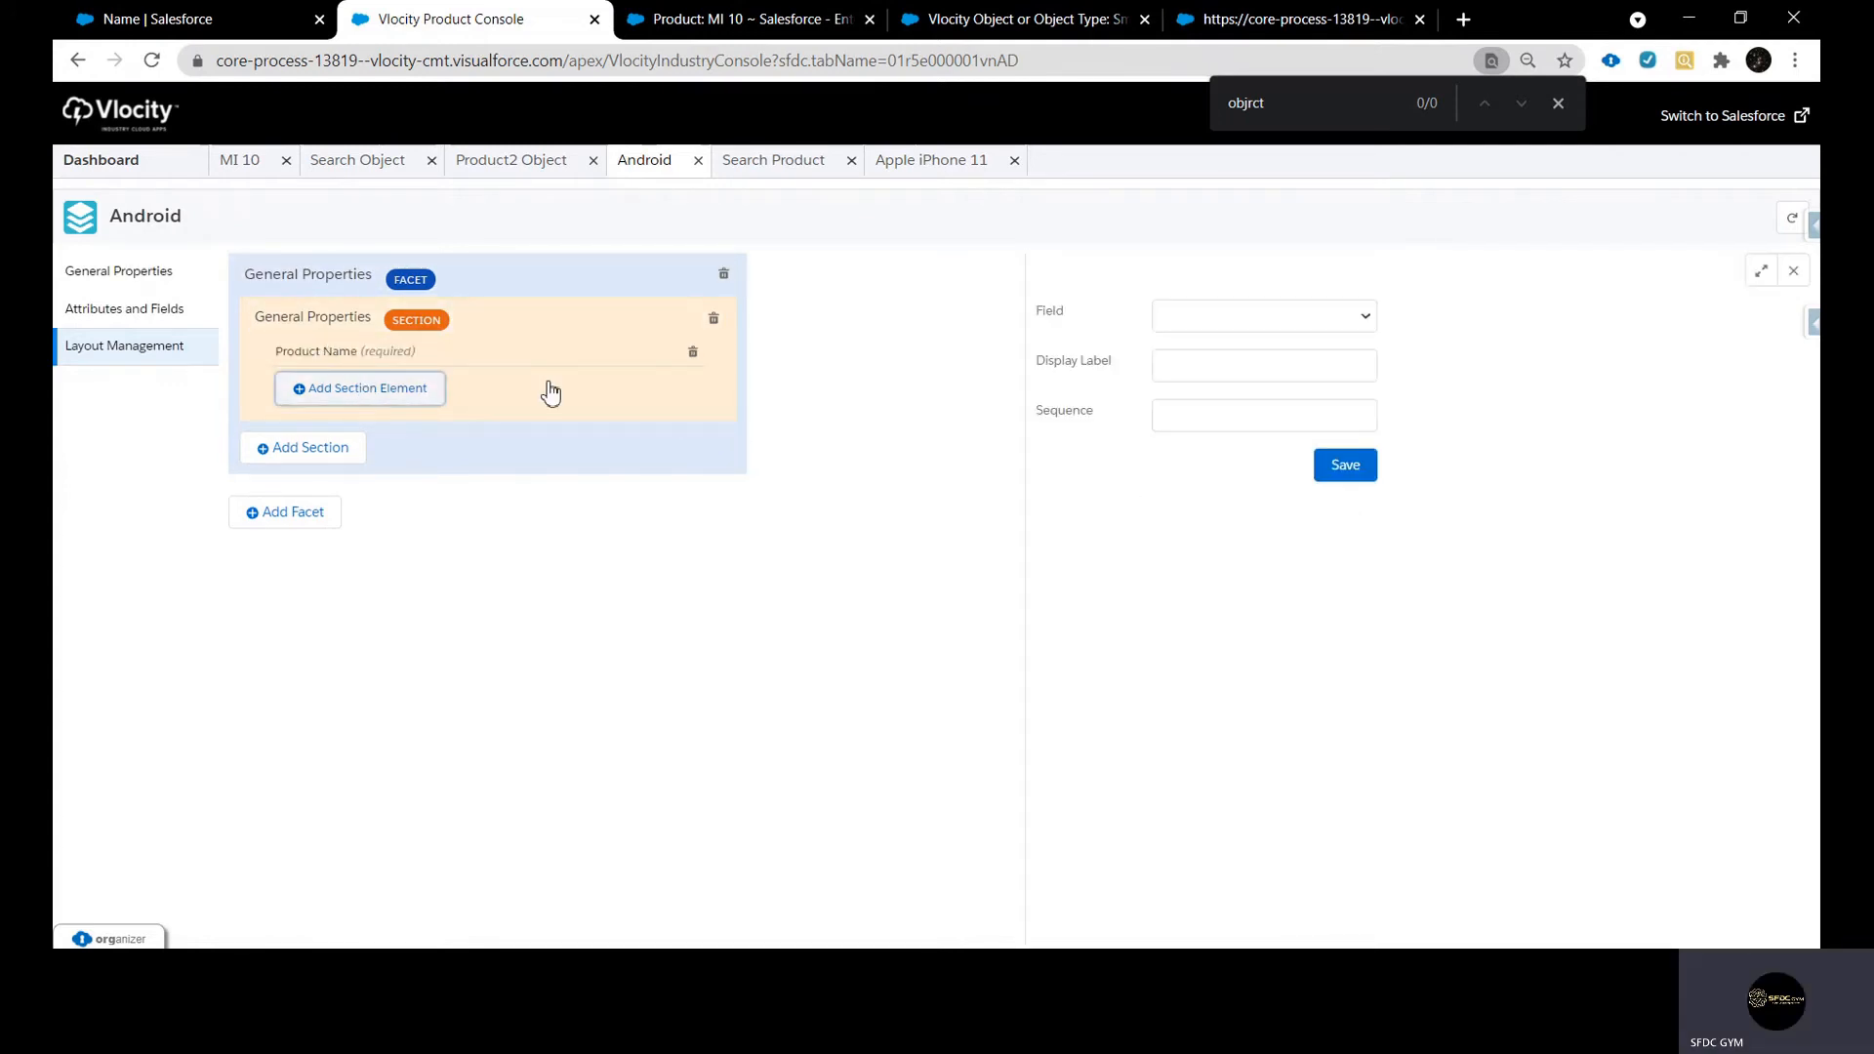
pyautogui.click(1267, 330)
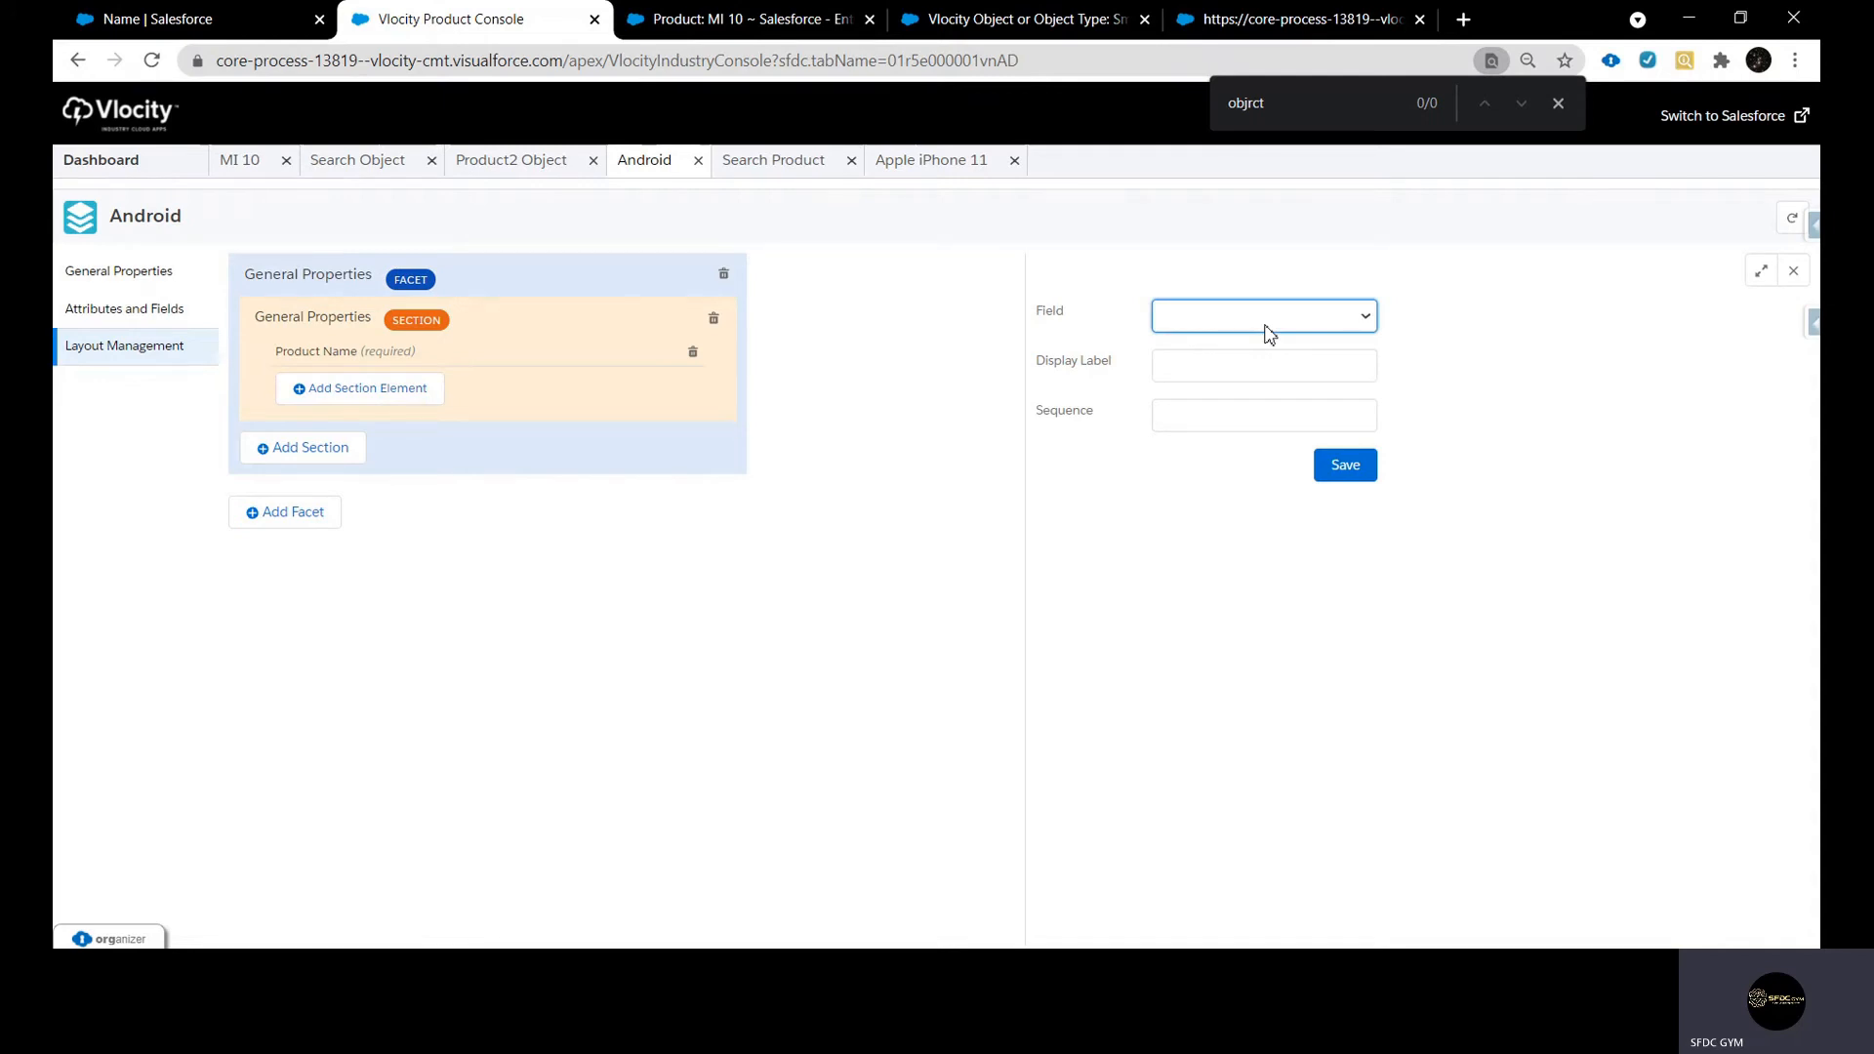
pyautogui.click(1271, 466)
pyautogui.click(1276, 414)
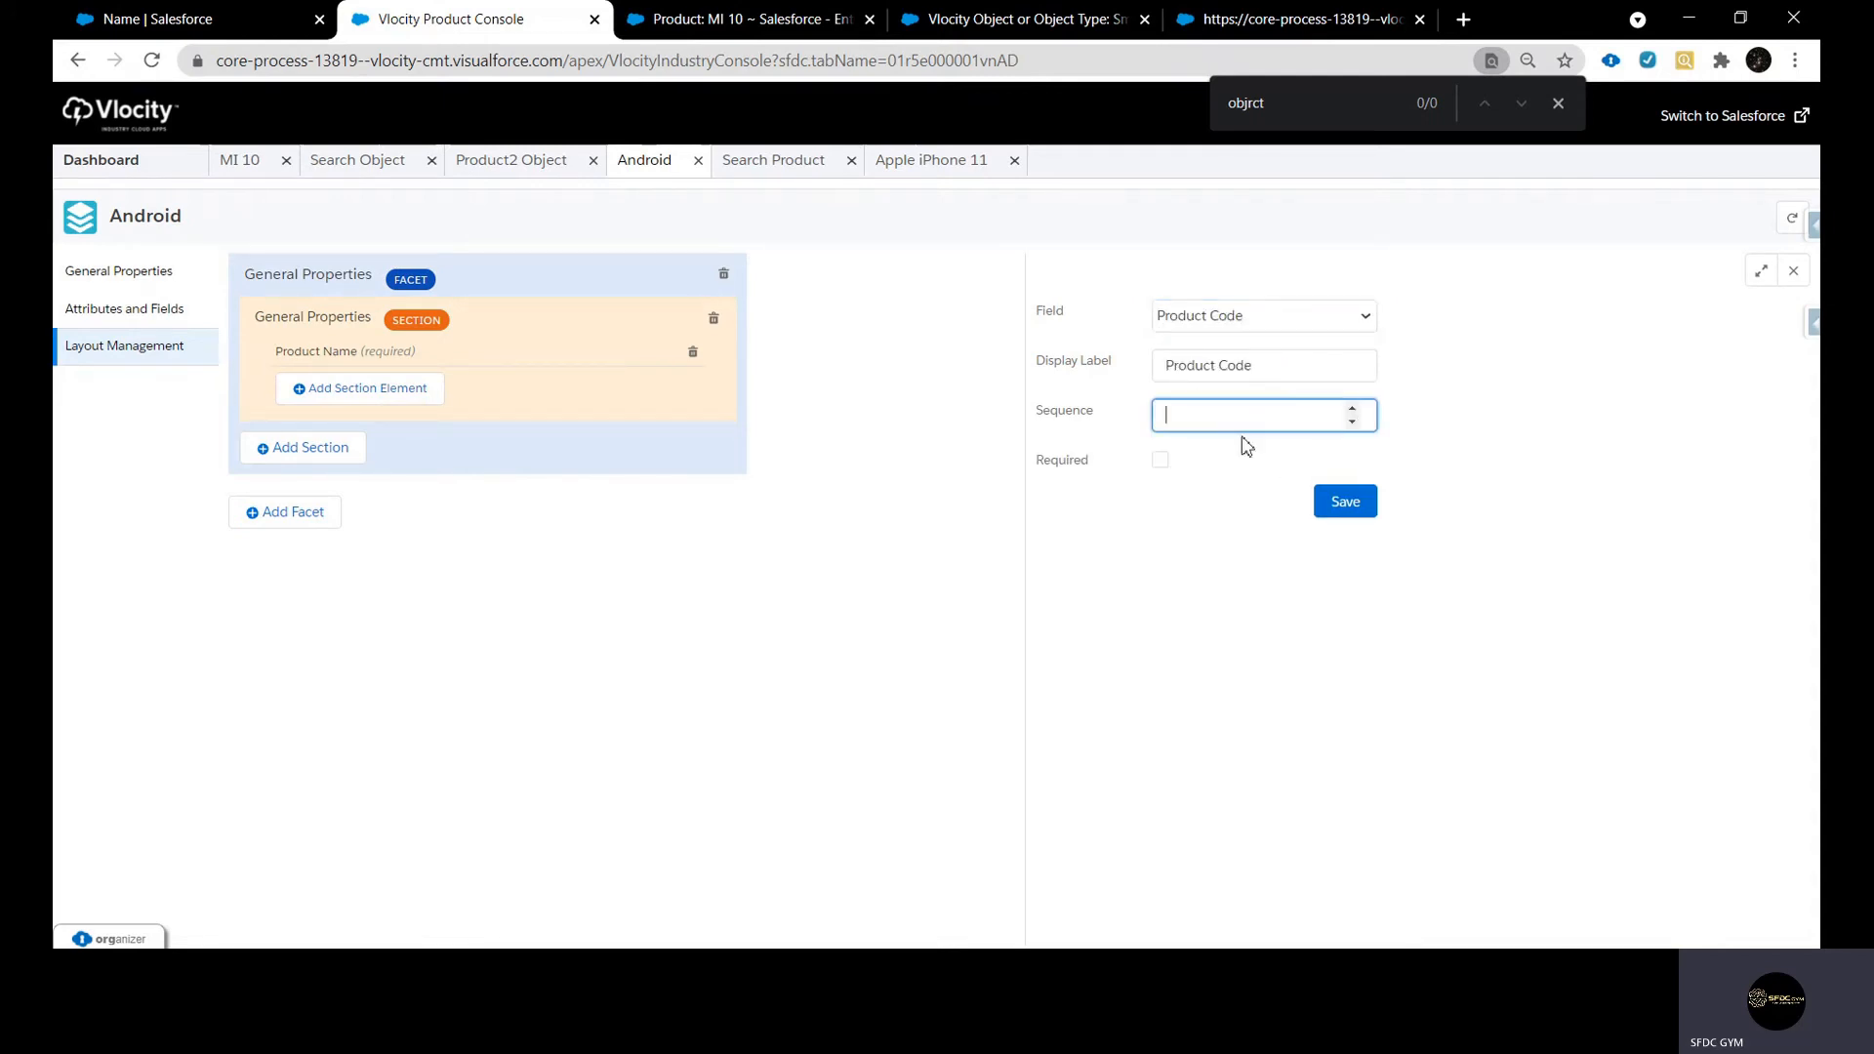
pyautogui.write('2')
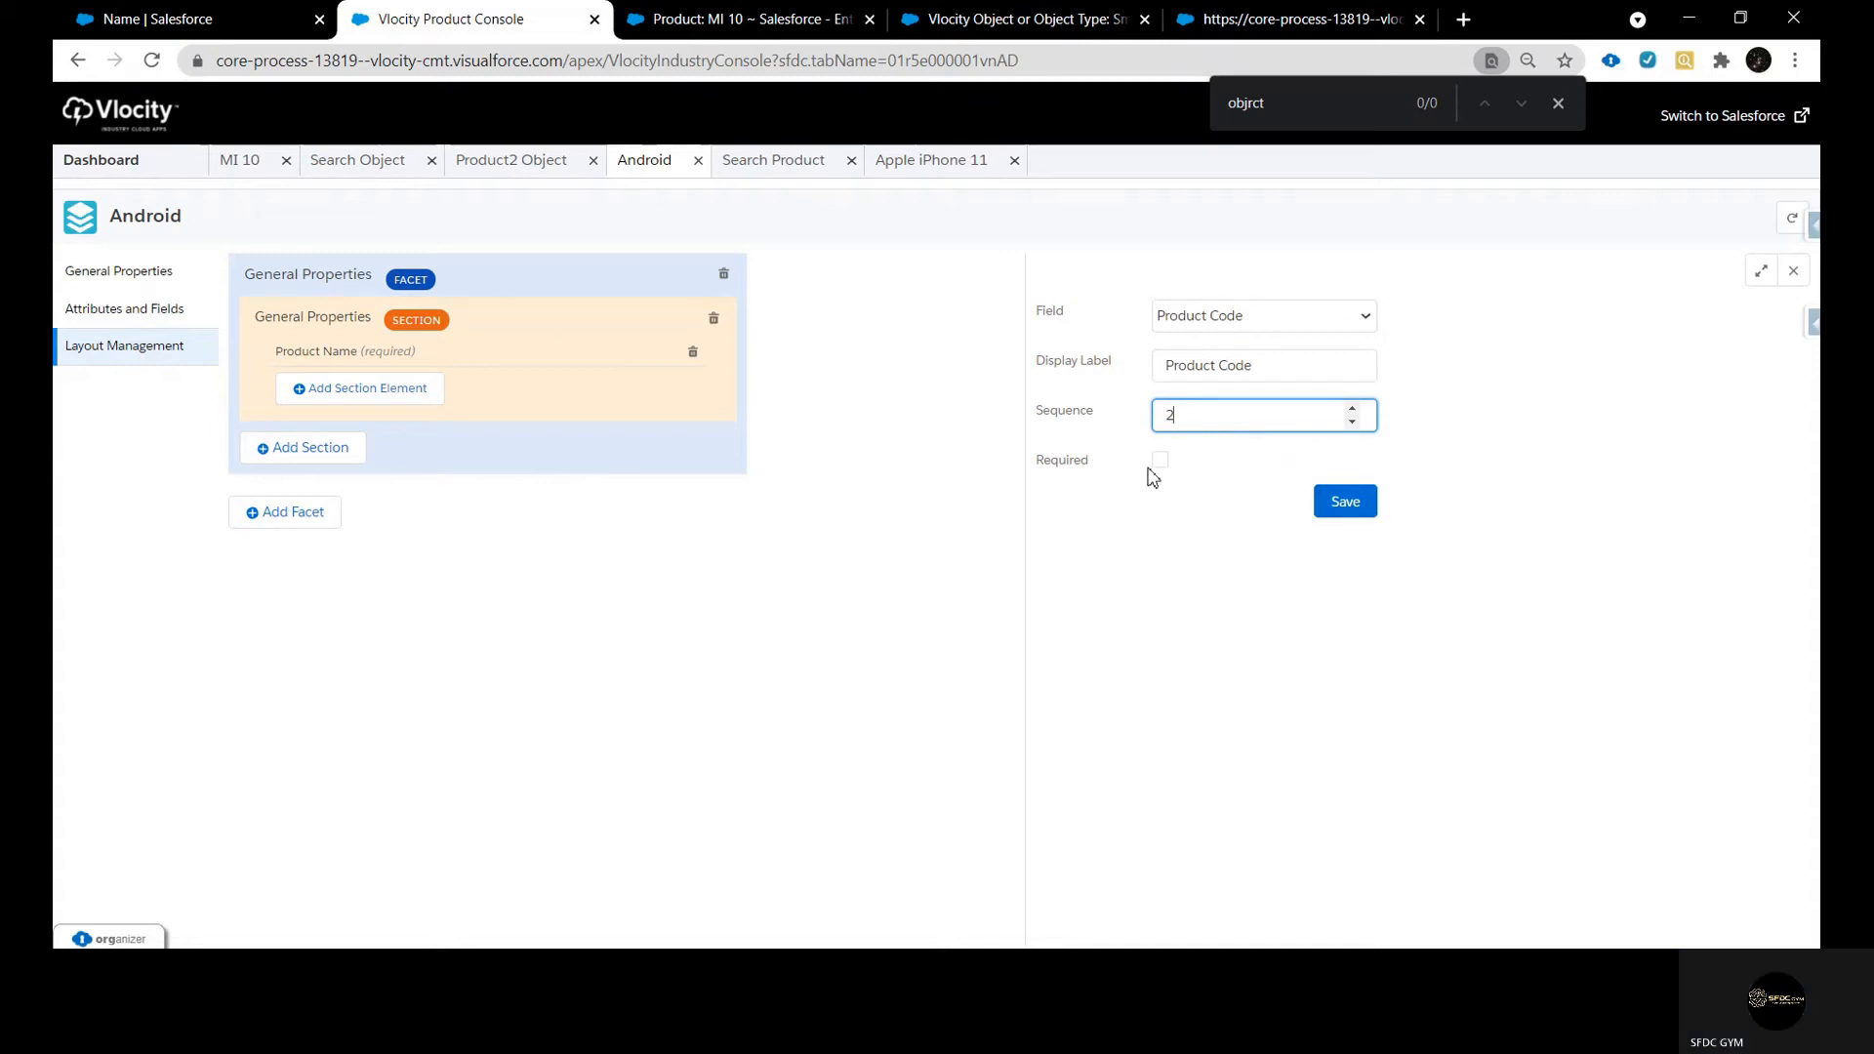
pyautogui.click(1158, 461)
pyautogui.click(1337, 509)
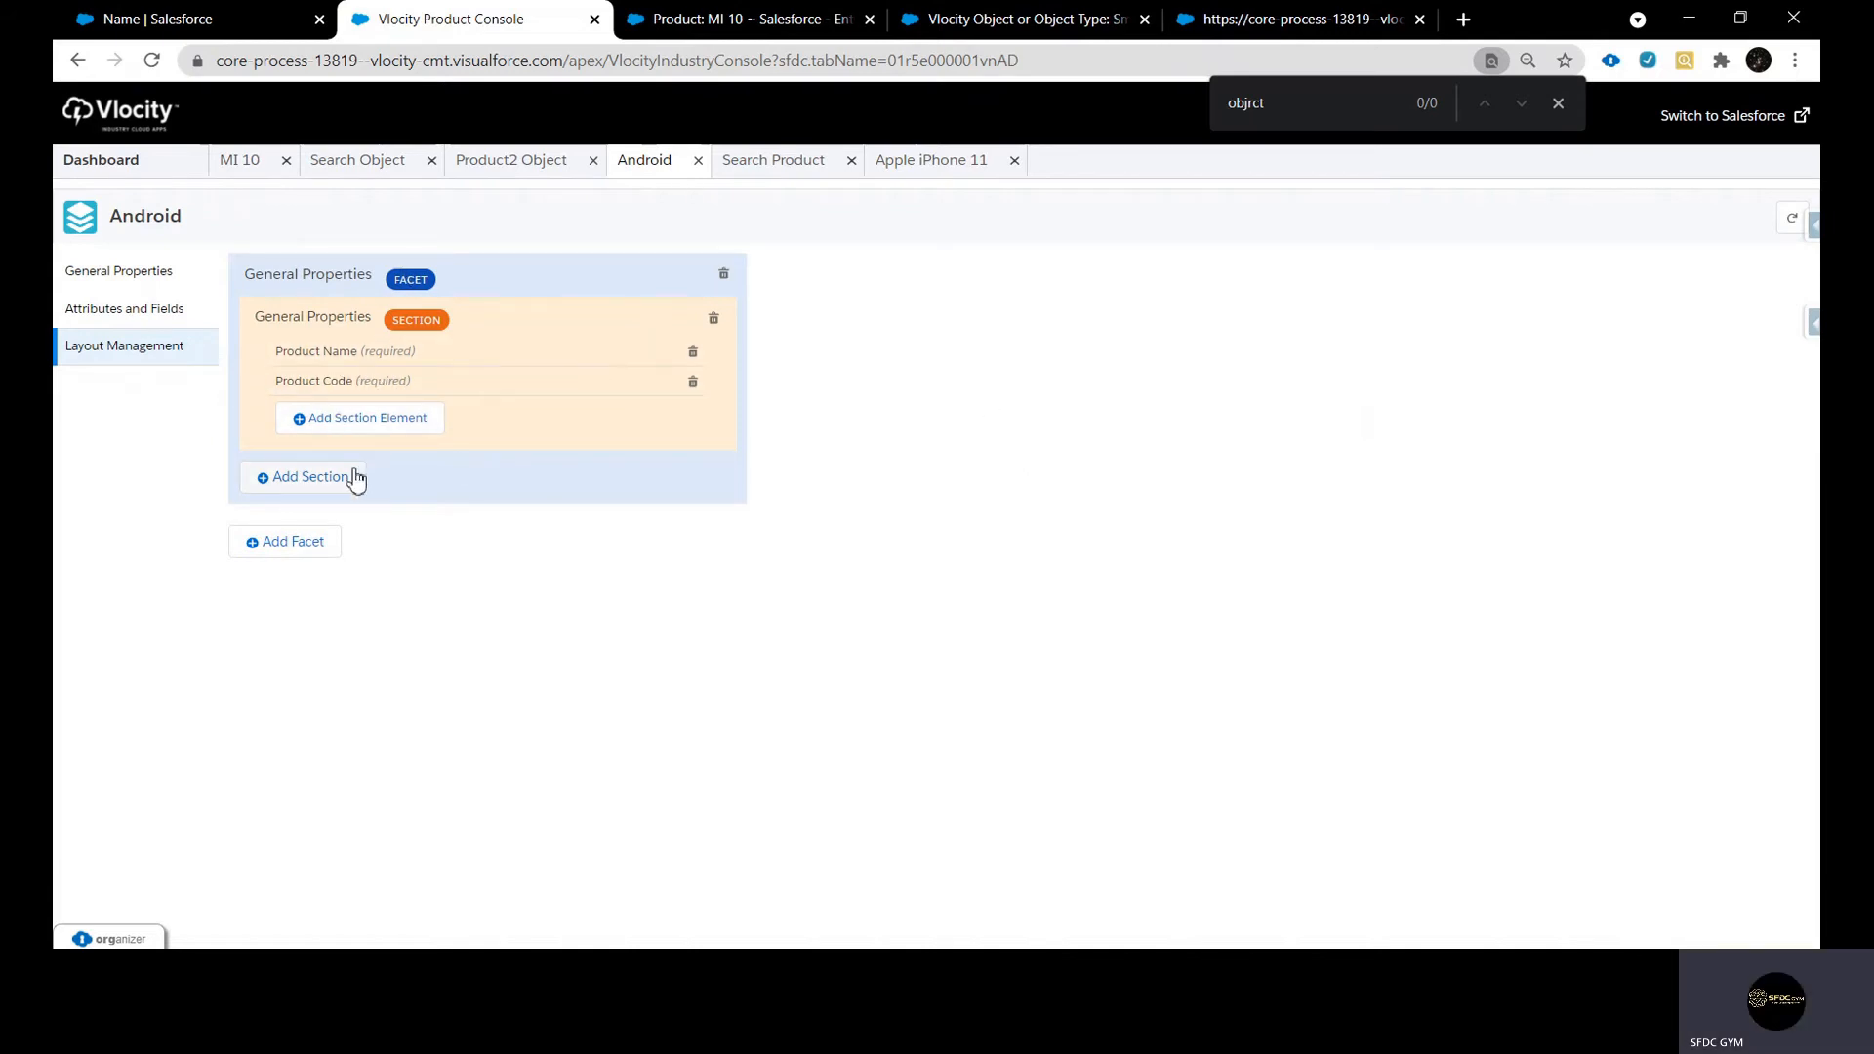
# Start another section in Android's General Properties facet and choose Effectivity for it, looking up the heading copied from the Apple iPhone 11 product
pyautogui.click(306, 485)
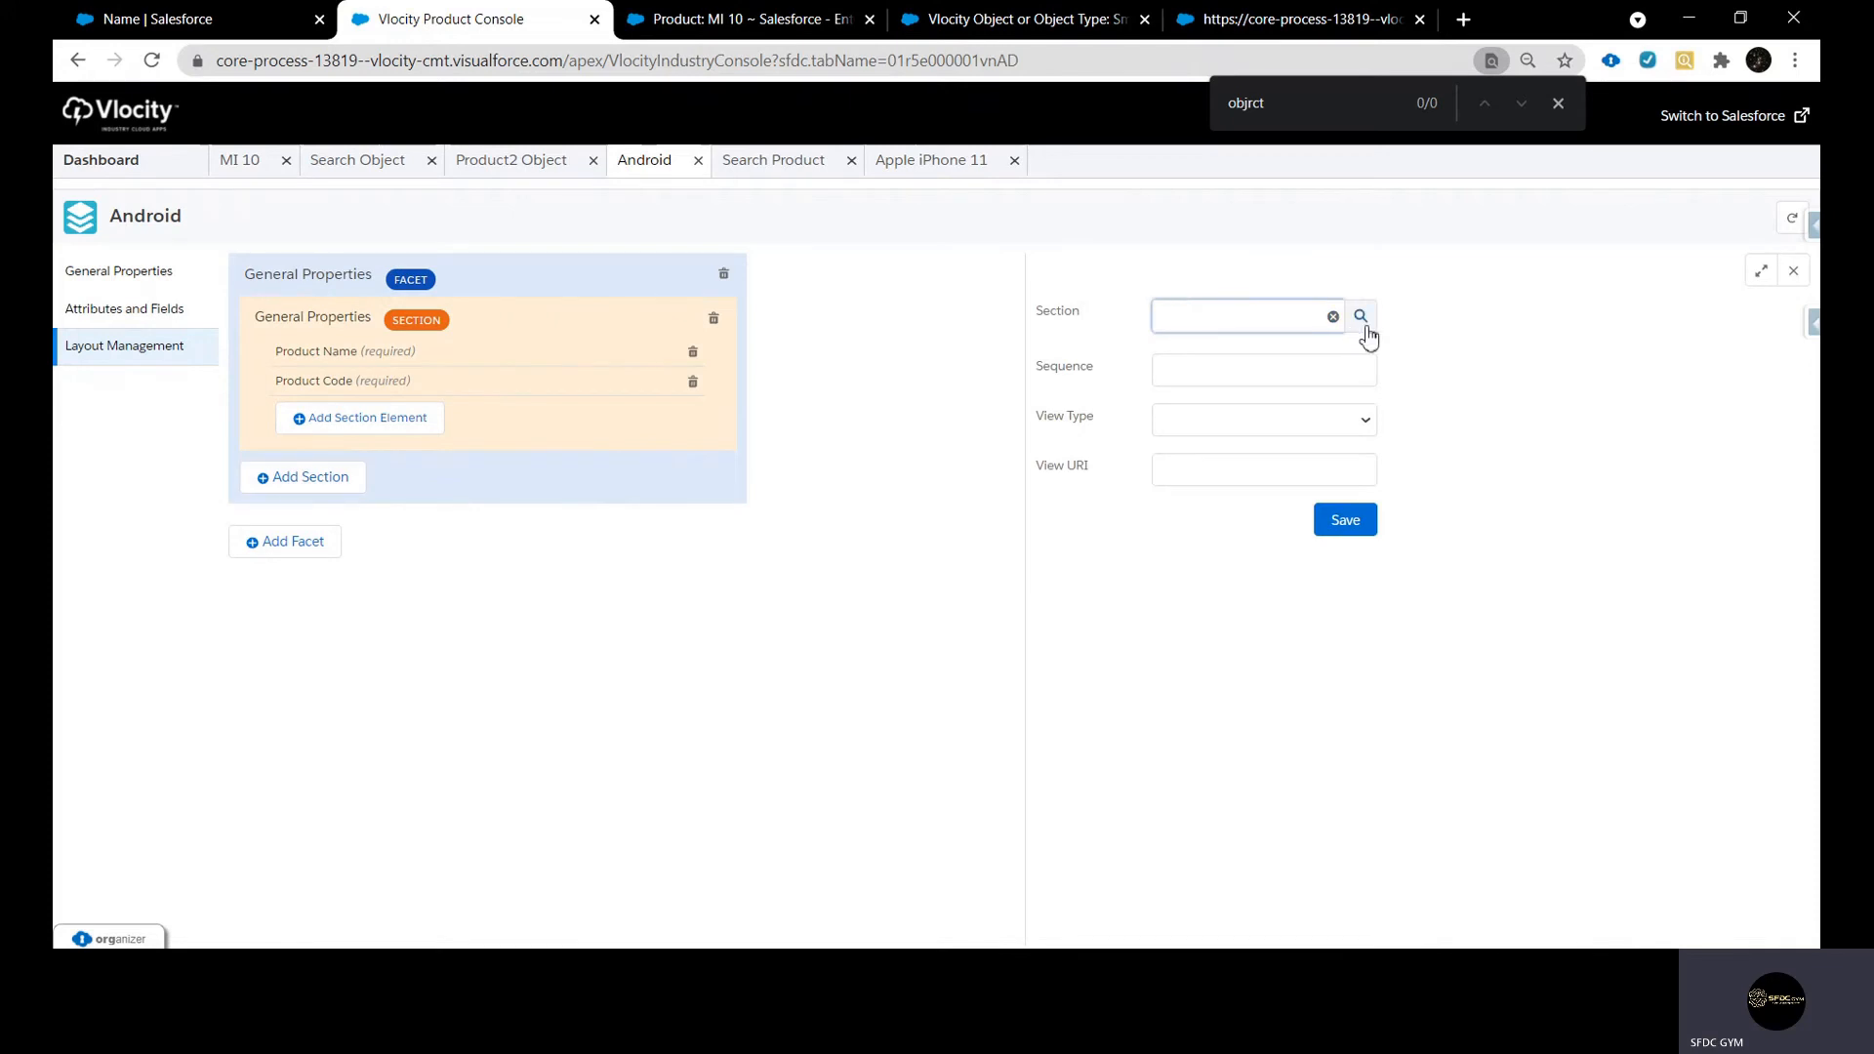
pyautogui.click(946, 164)
pyautogui.scroll(-2, 414, 616)
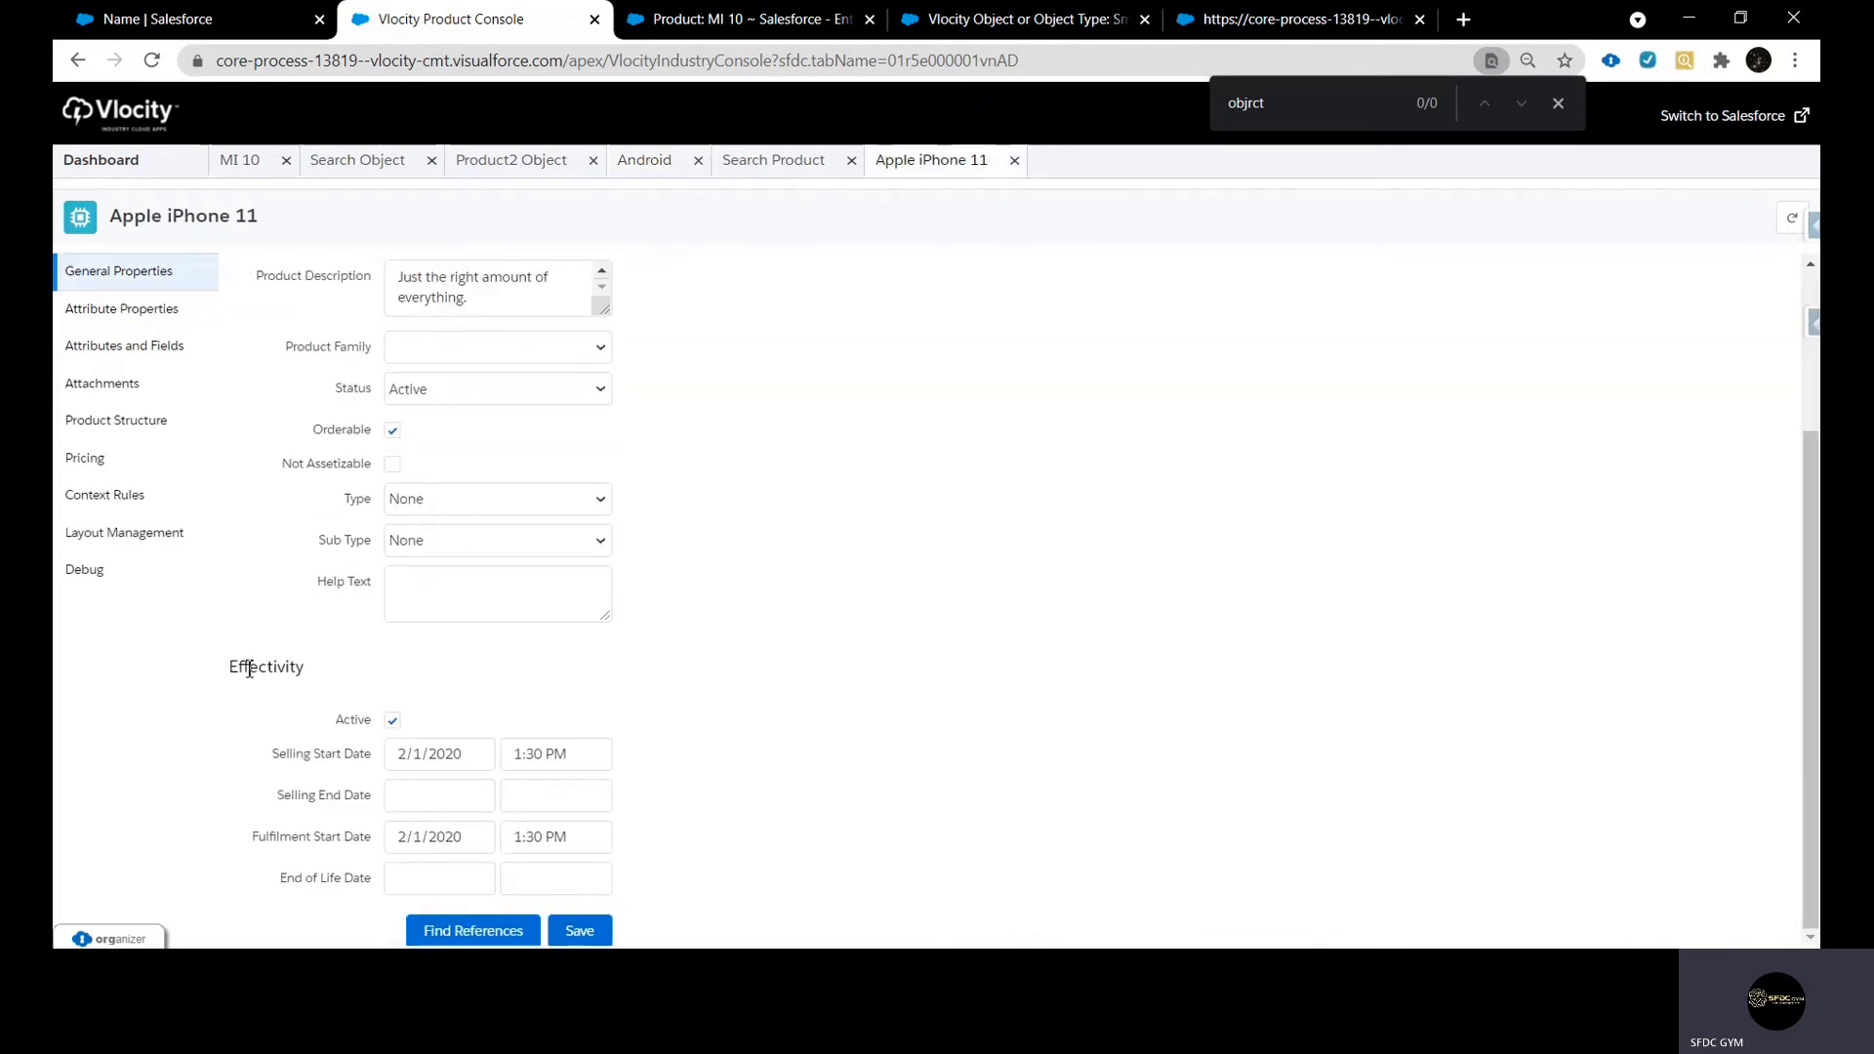
pyautogui.moveTo(224, 667); pyautogui.dragTo(306, 669)
pyautogui.hotkey('ctrl', 'c')
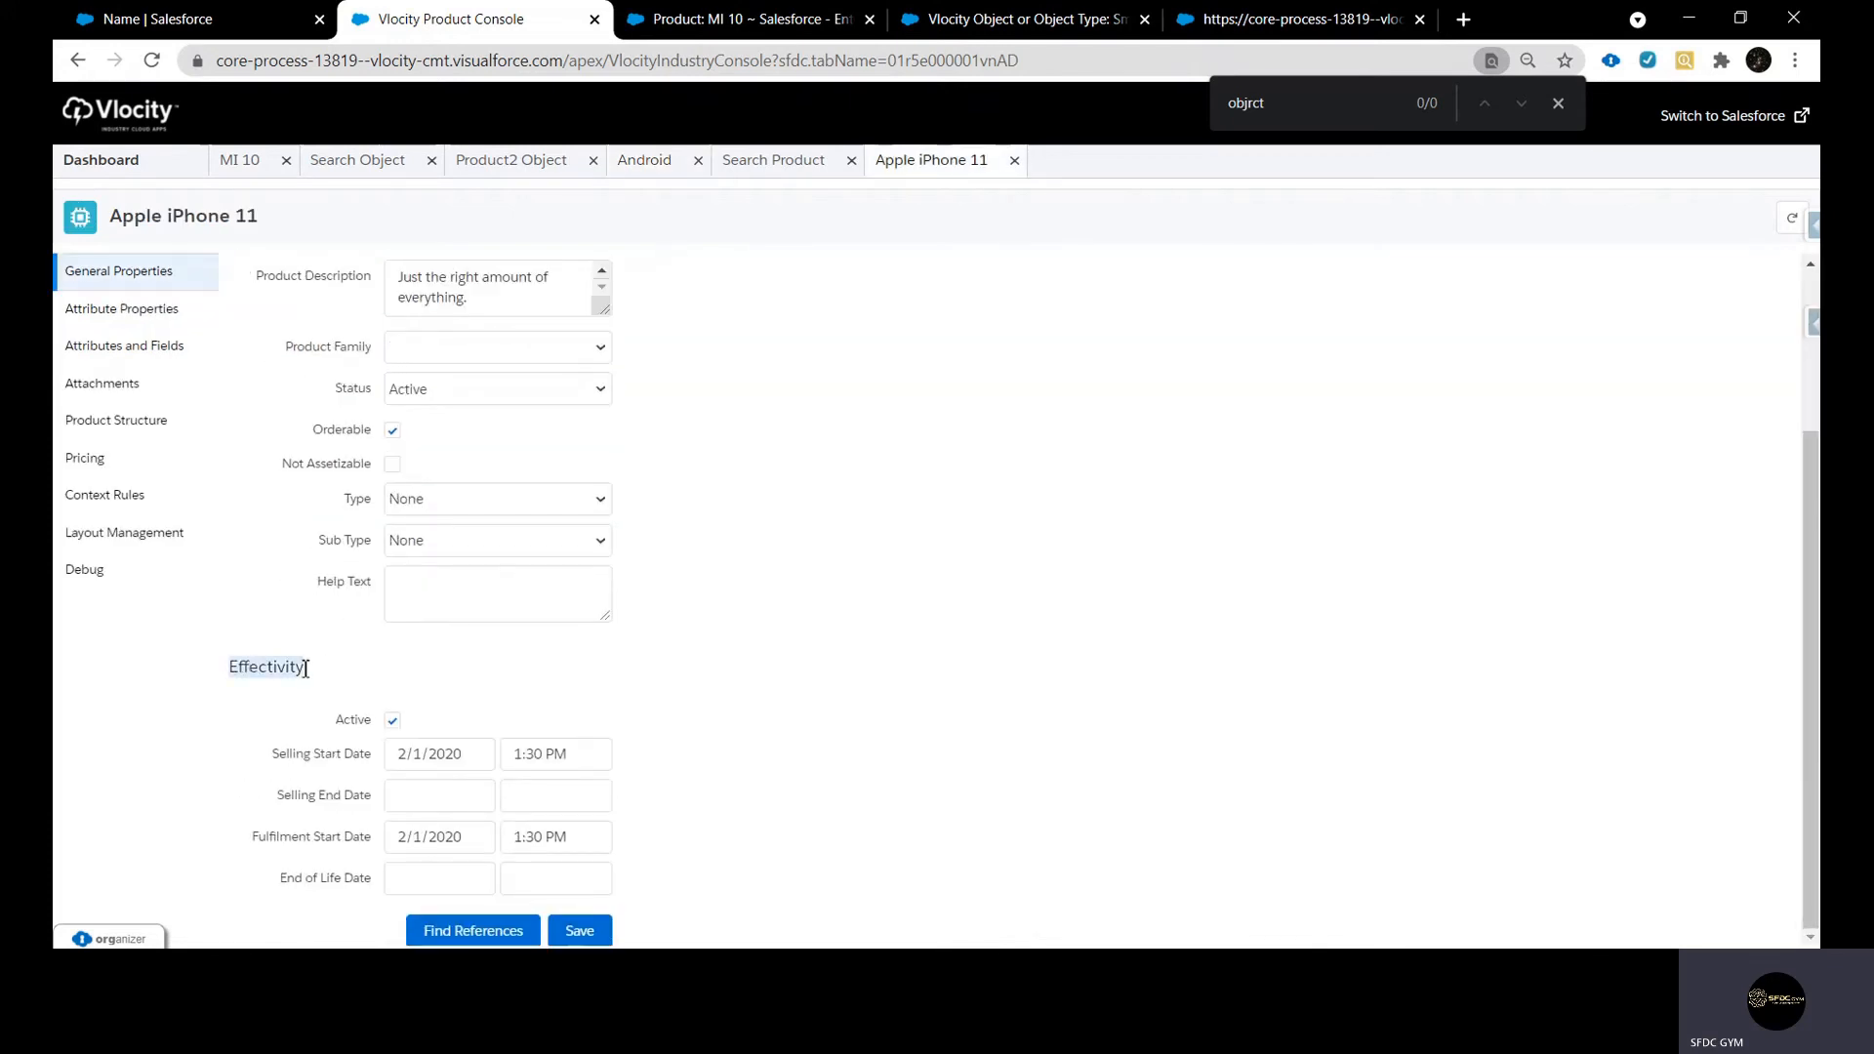
pyautogui.click(655, 164)
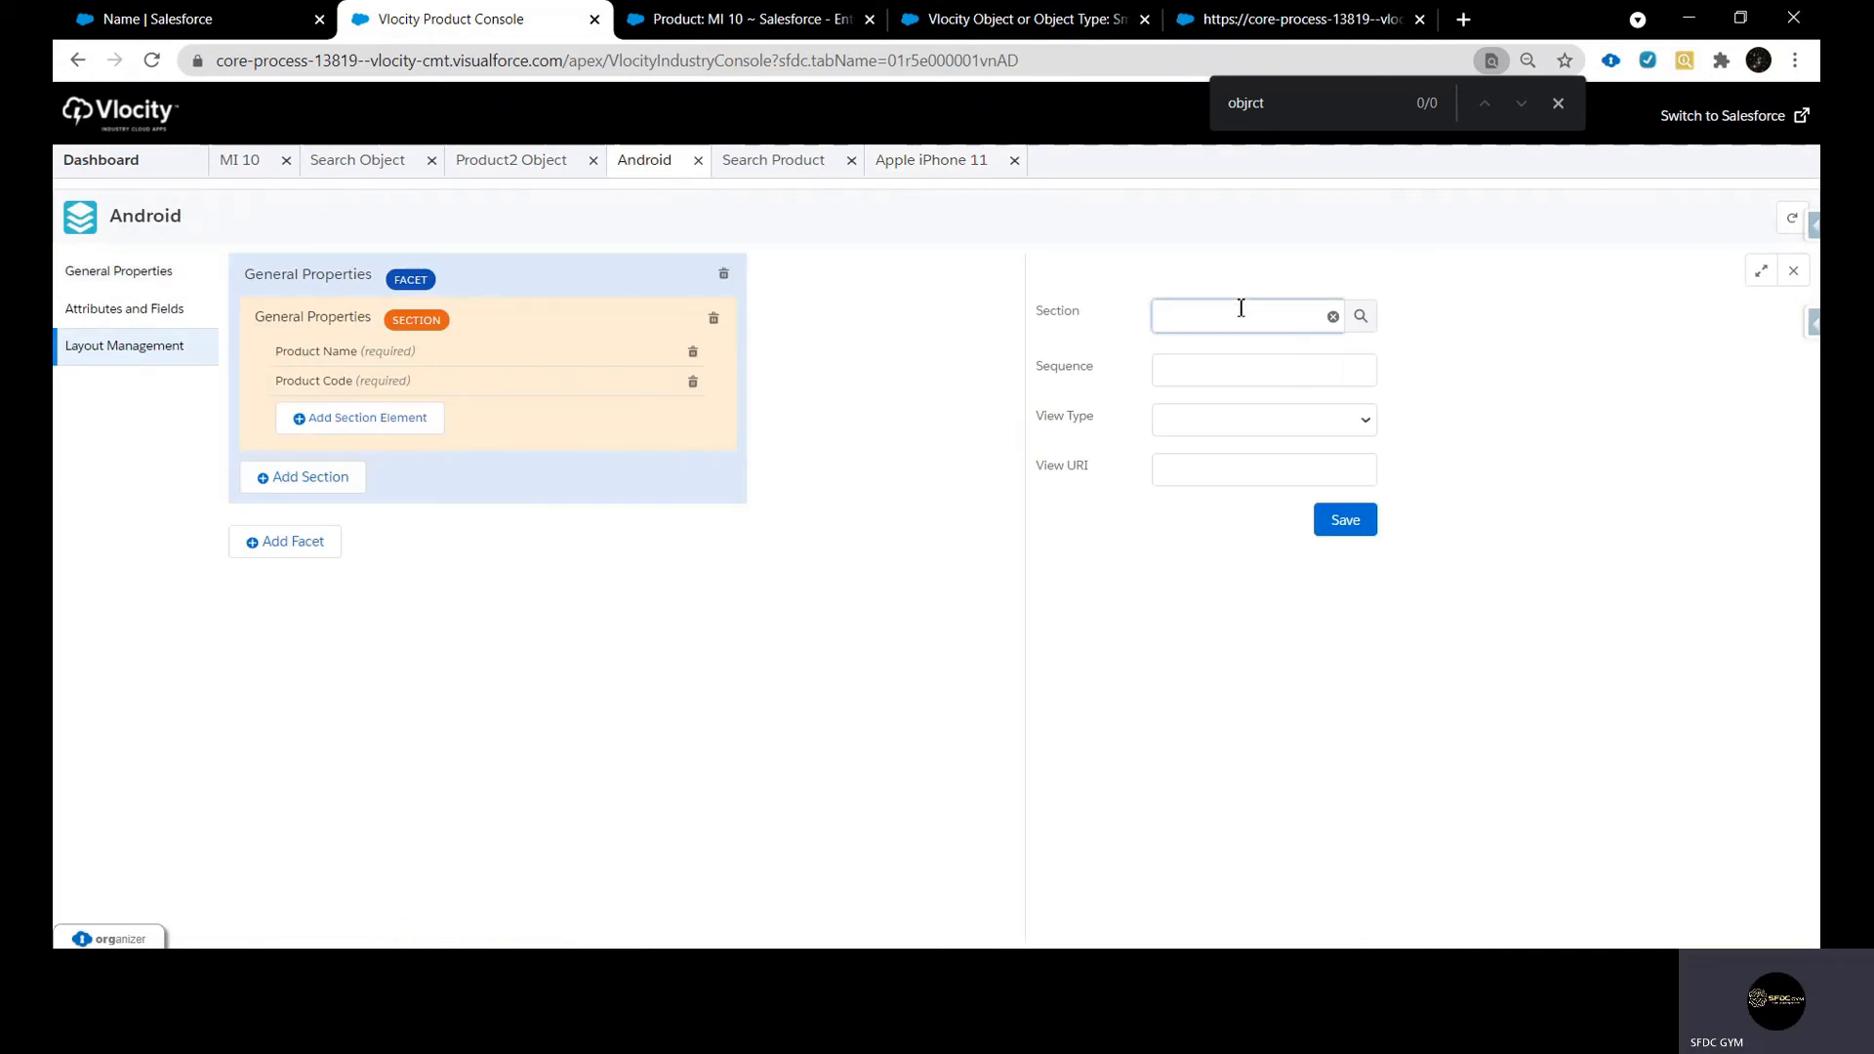
pyautogui.click(1360, 316)
pyautogui.hotkey('ctrl', 'v')
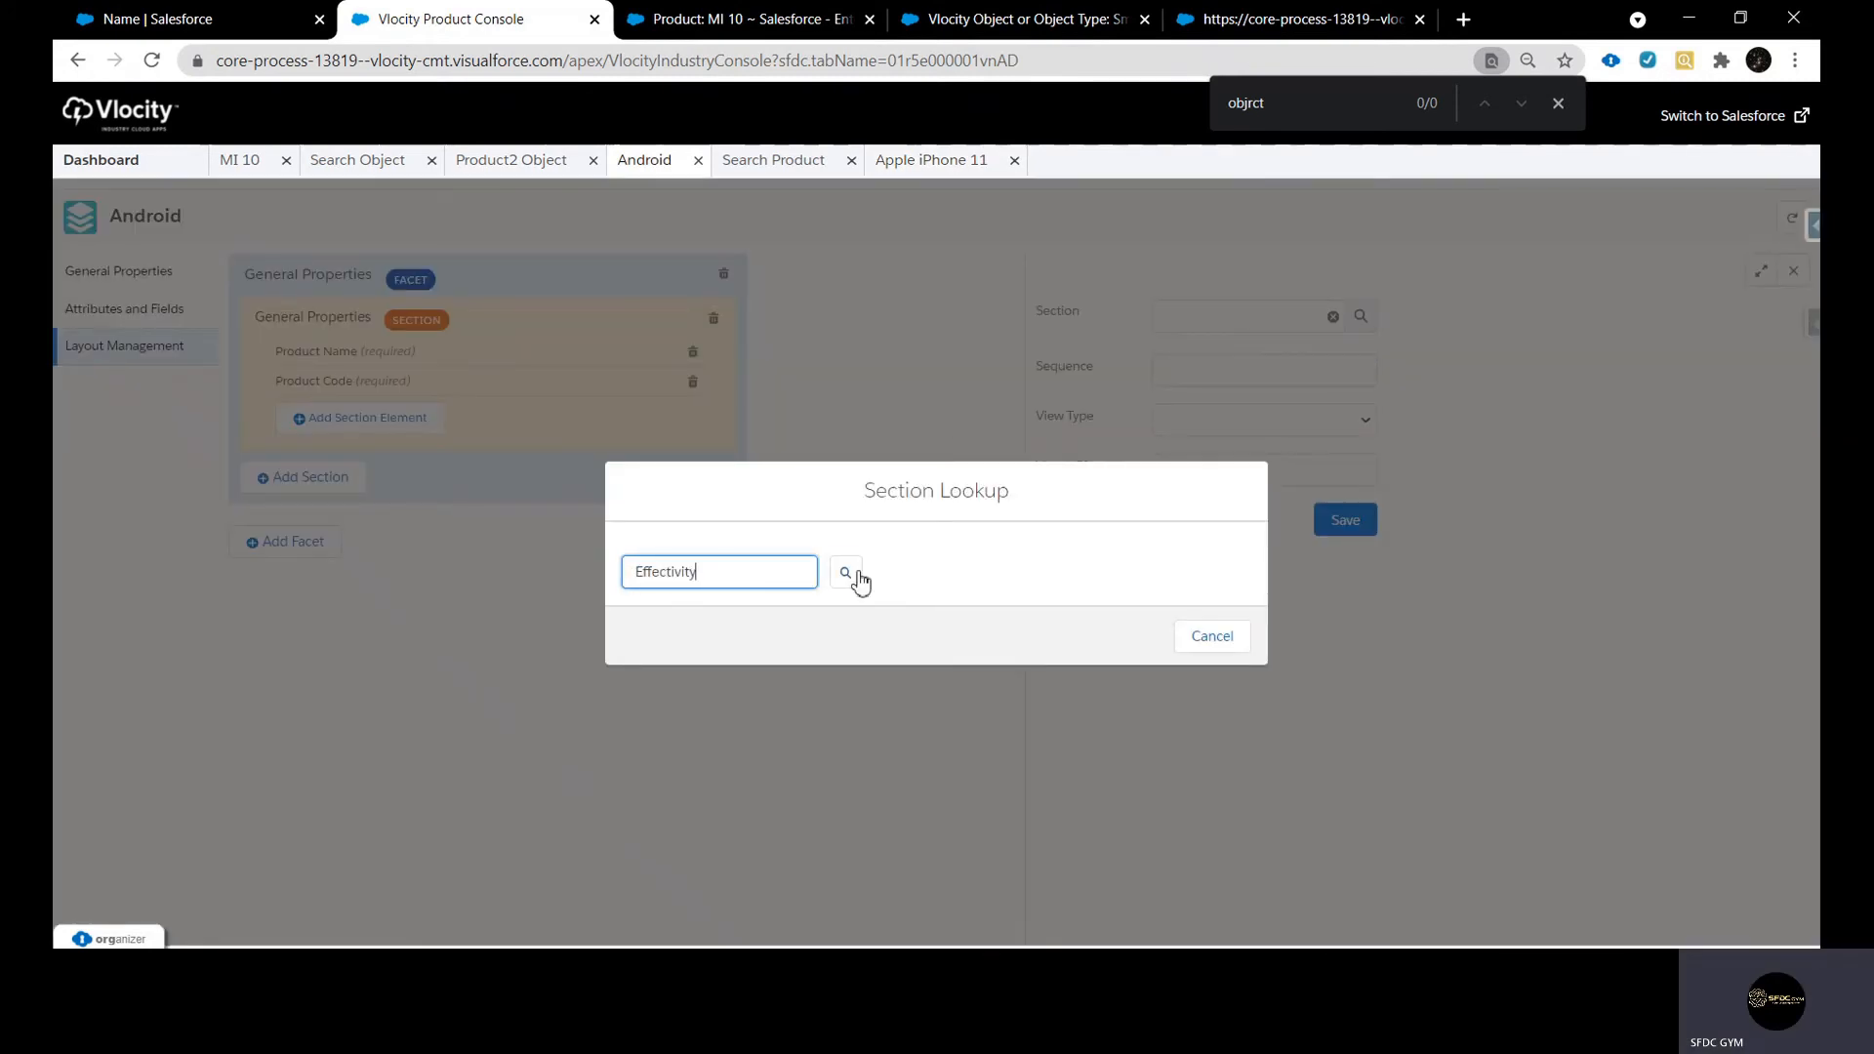
pyautogui.click(851, 575)
pyautogui.click(649, 651)
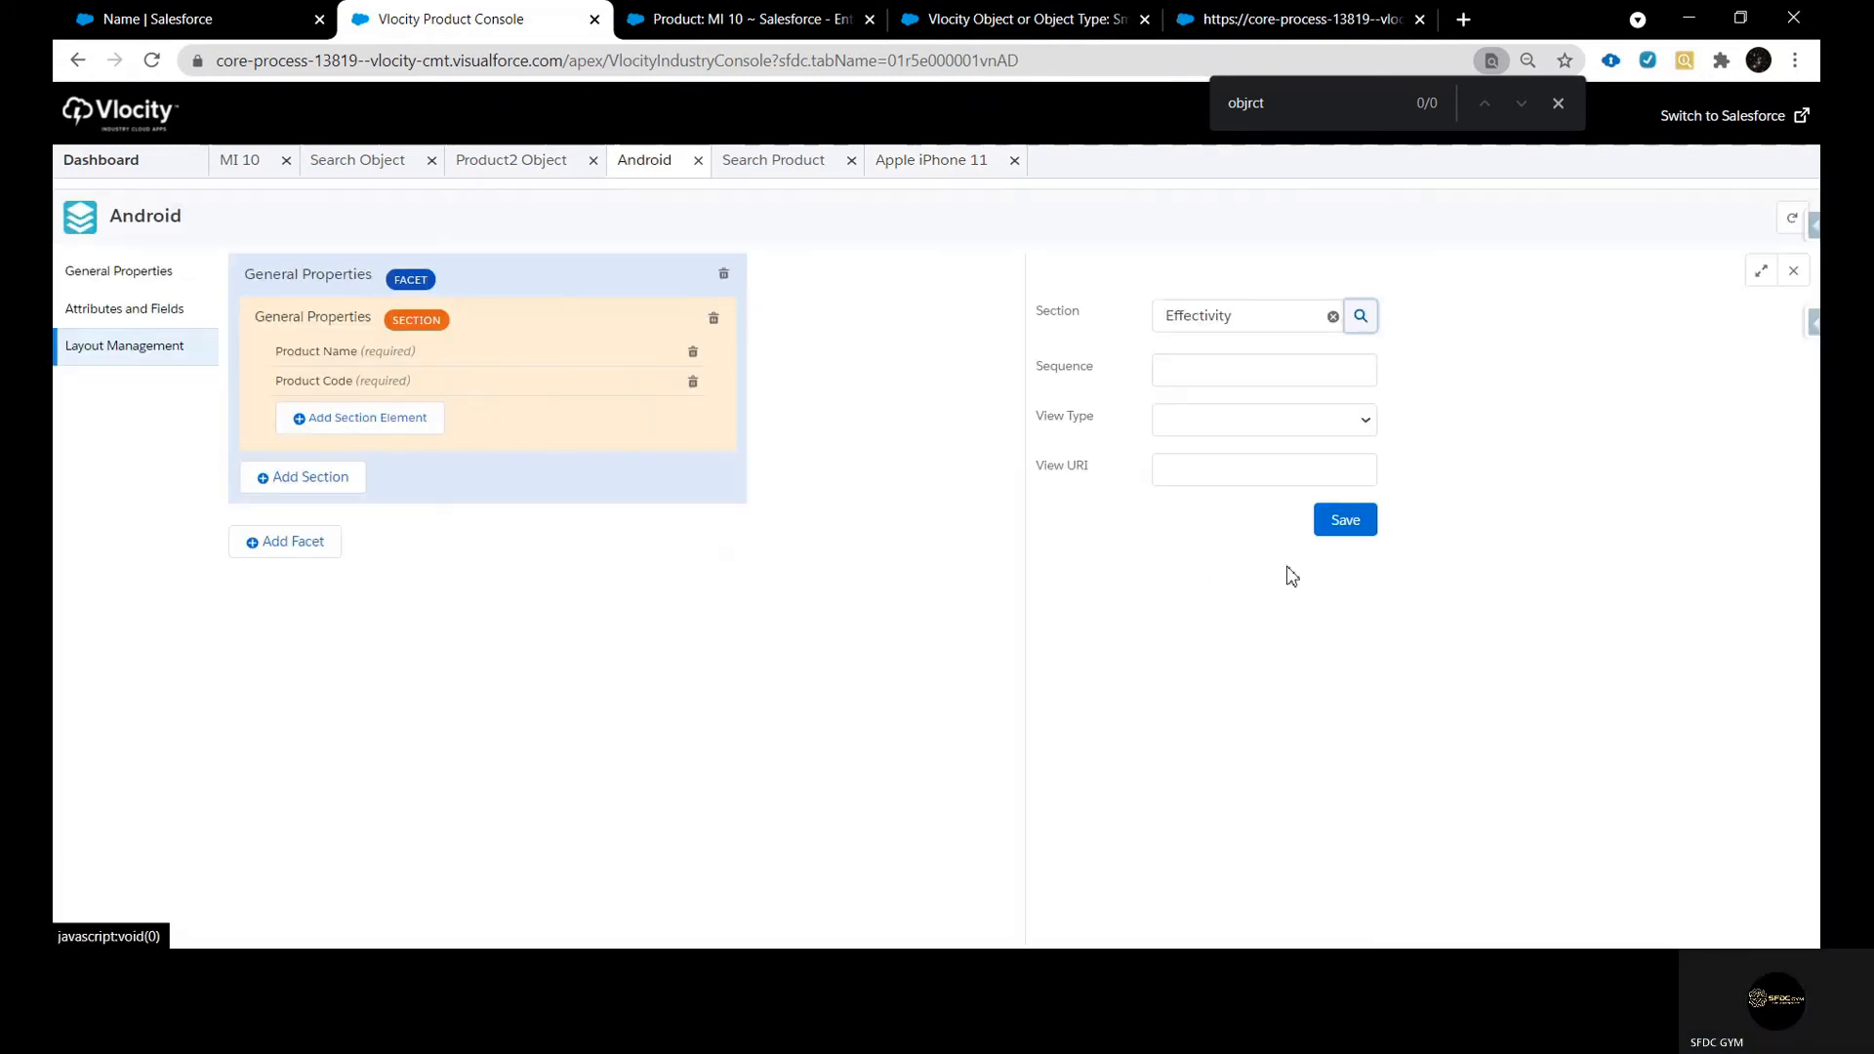
# Set the Effectivity section's sequence to 2 and save it
pyautogui.click(1266, 381)
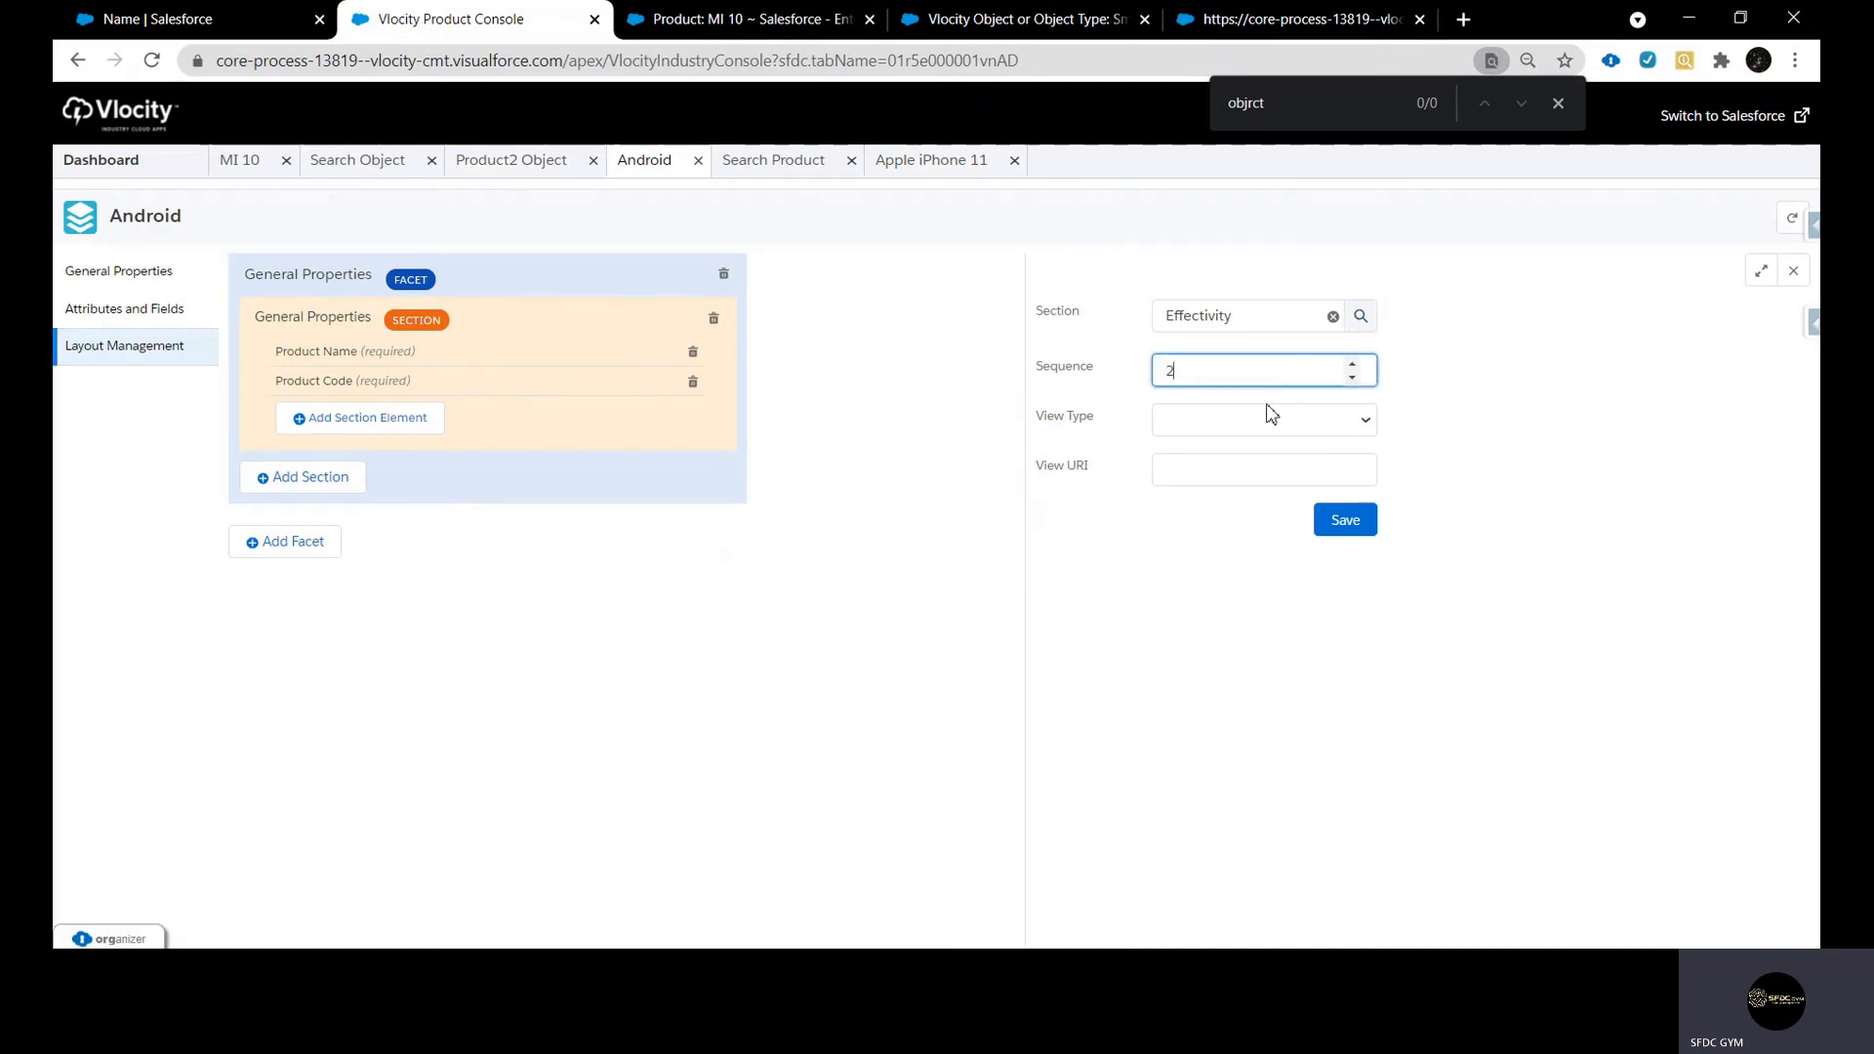
pyautogui.write('2')
pyautogui.click(1271, 418)
pyautogui.click(1252, 472)
pyautogui.click(1332, 522)
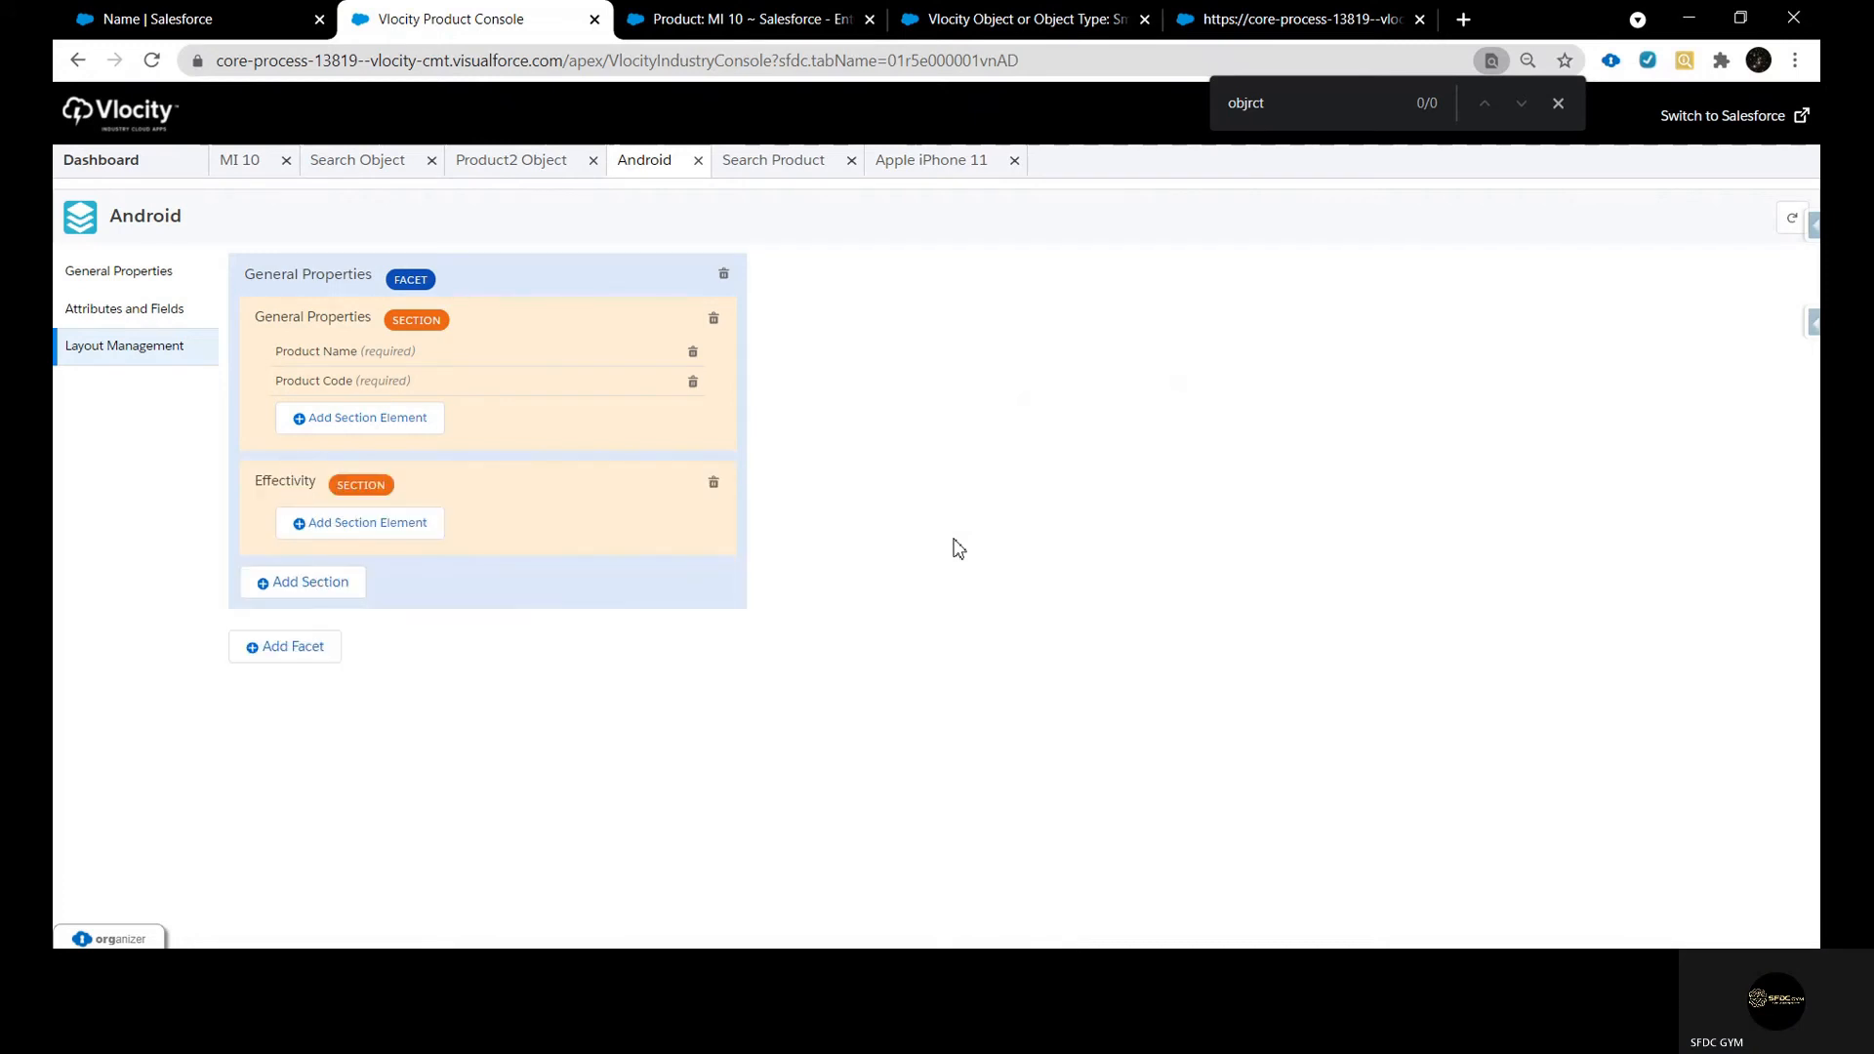
# Add the Brand field to the Effectivity section with sequence 1
pyautogui.click(363, 527)
pyautogui.click(1264, 320)
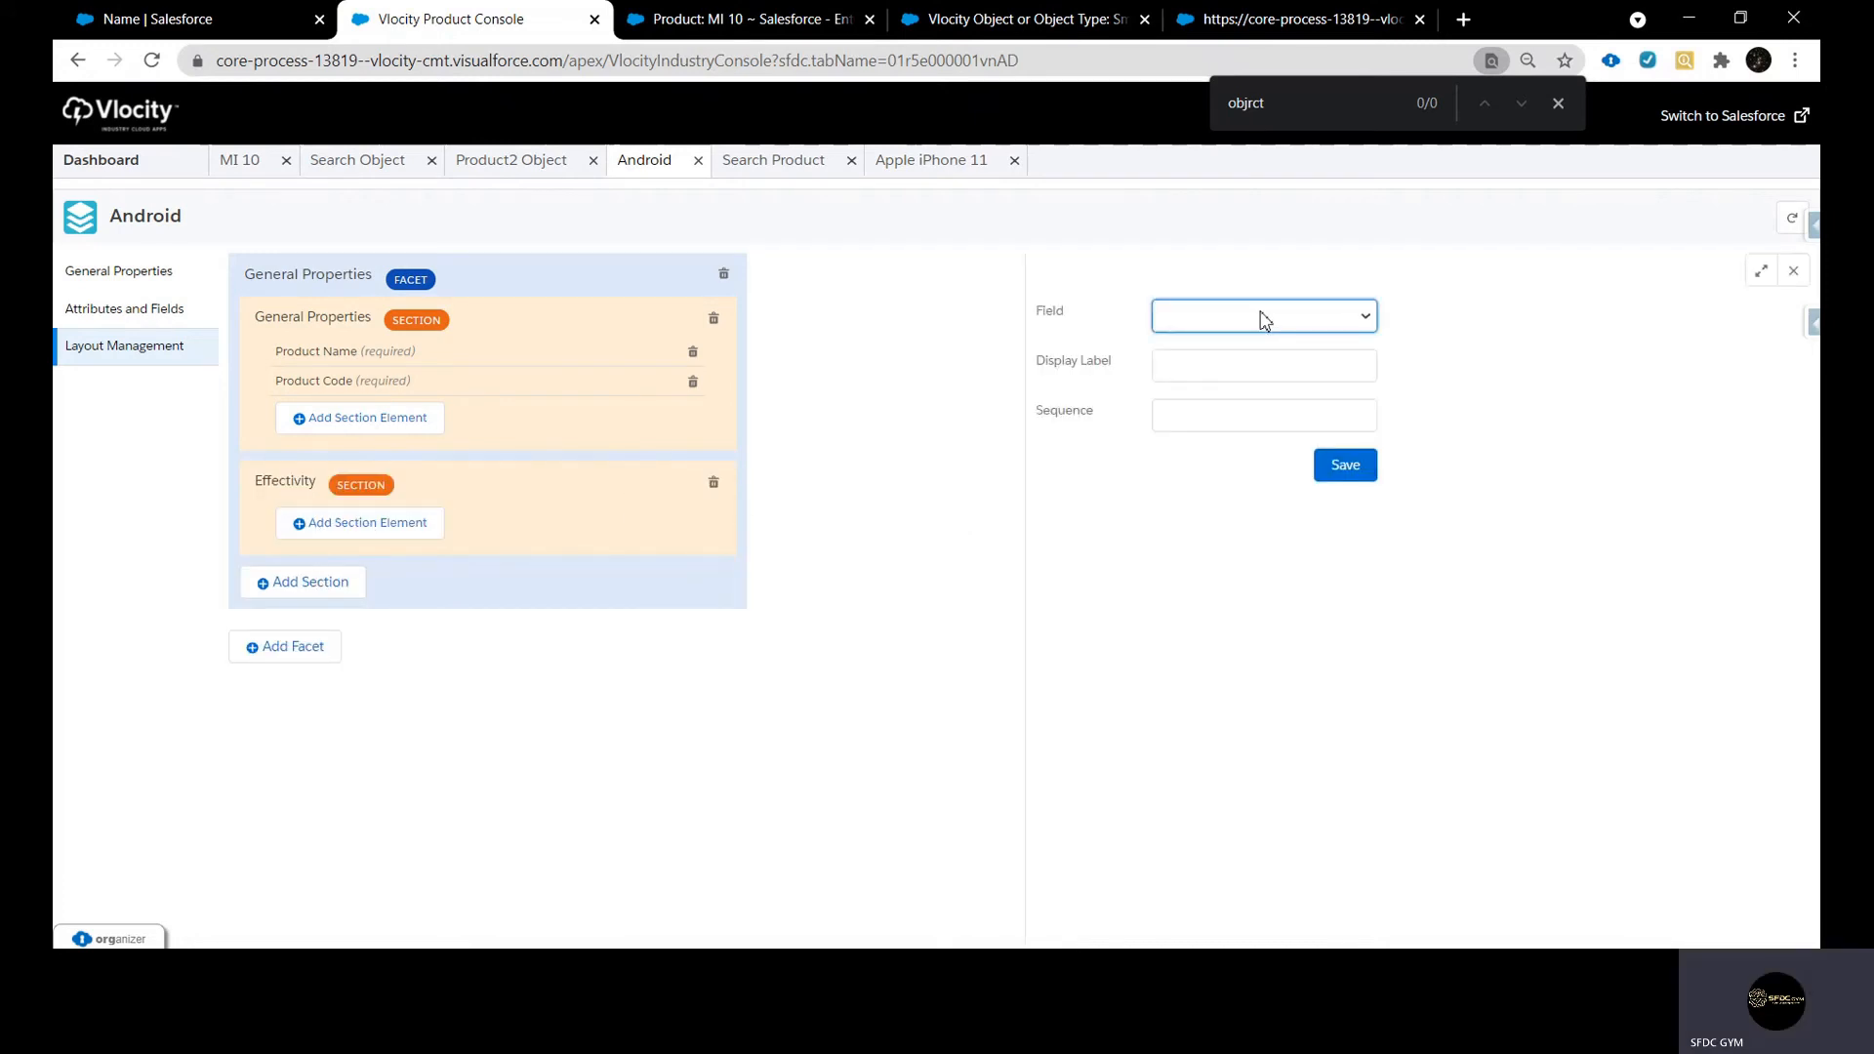
pyautogui.click(1254, 396)
pyautogui.click(1274, 424)
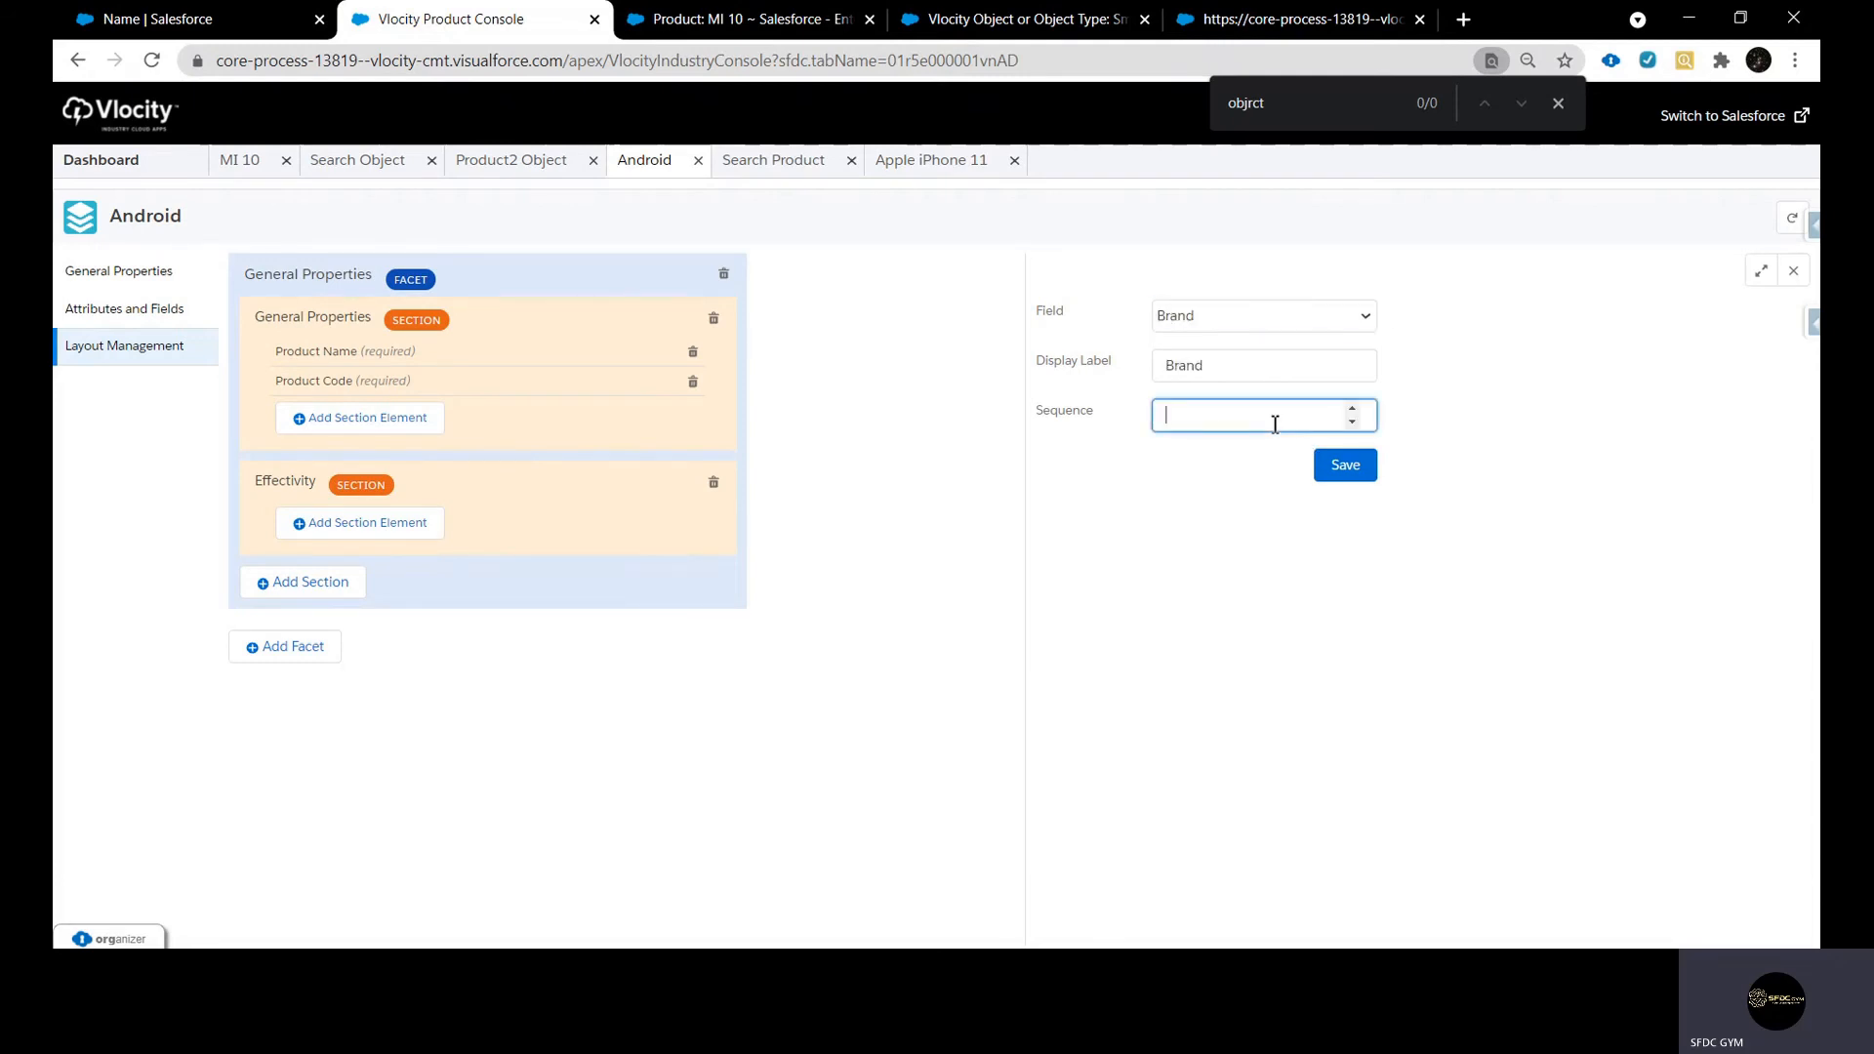
pyautogui.click(1352, 472)
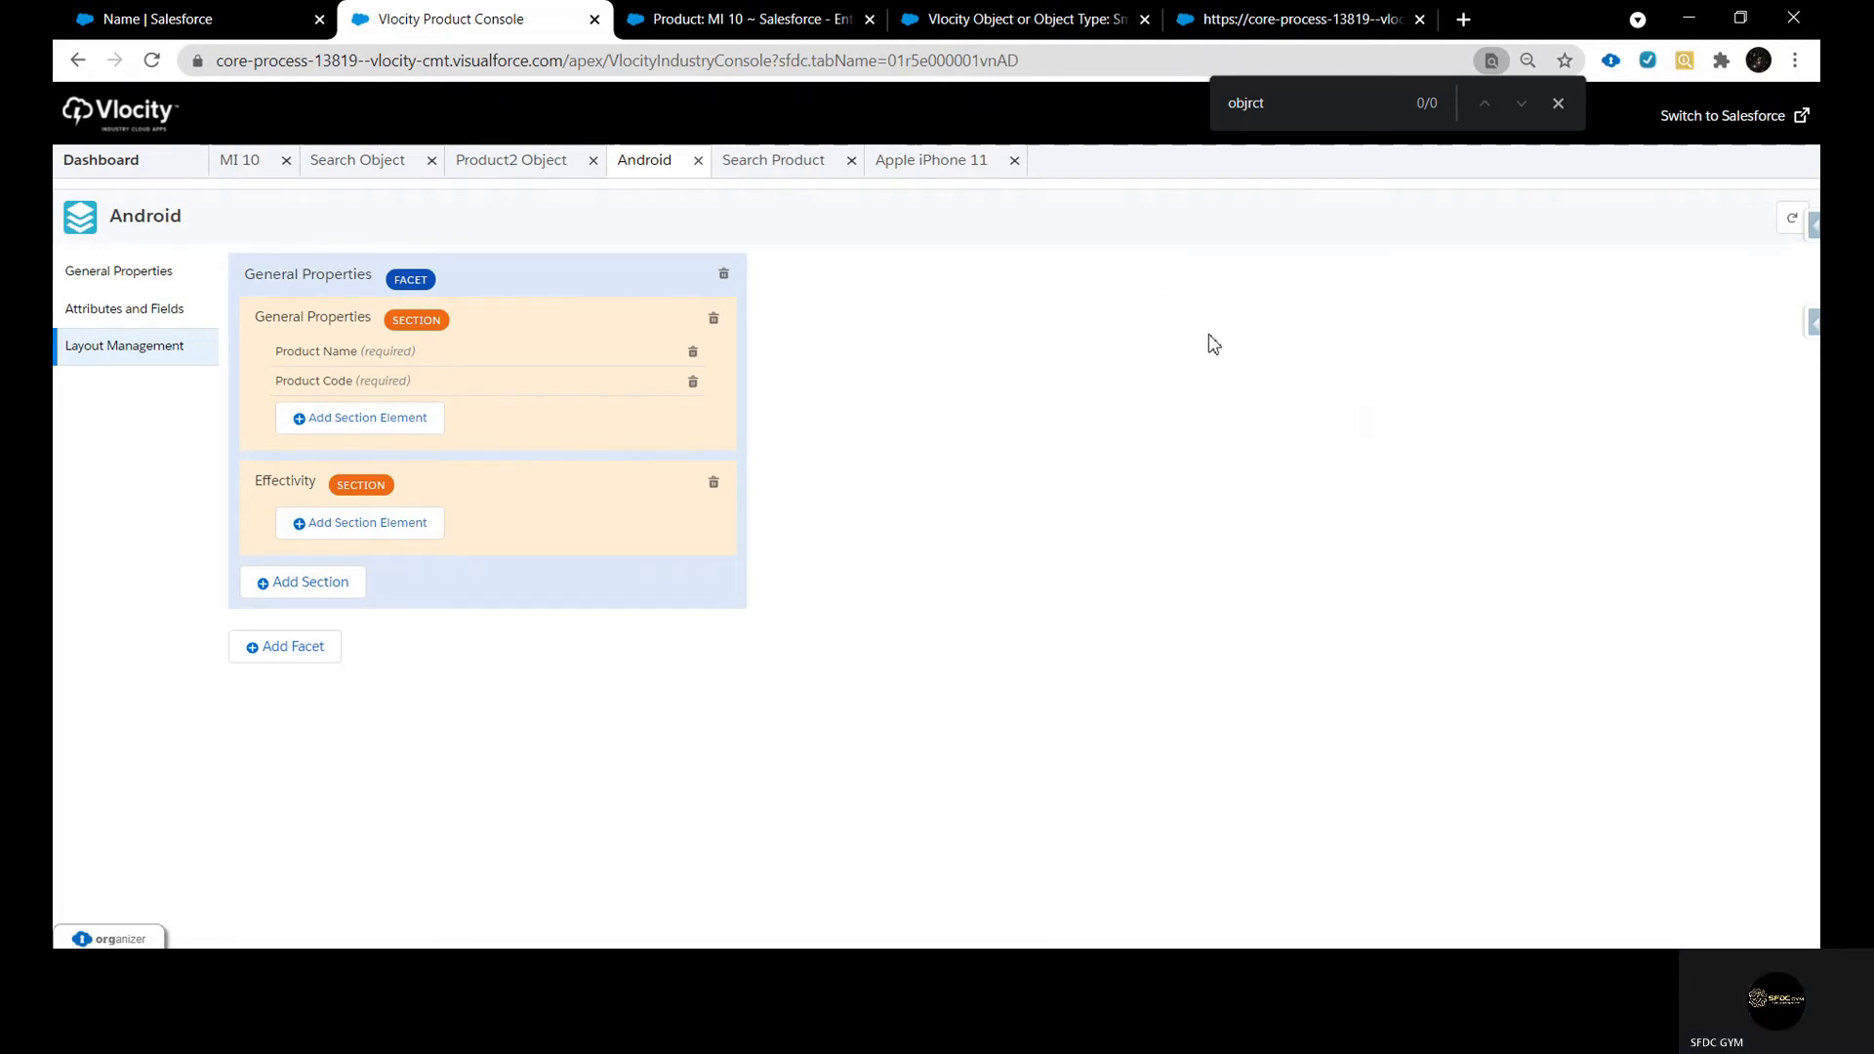
# Add the Color field to the Effectivity section with sequence 2
pyautogui.click(385, 552)
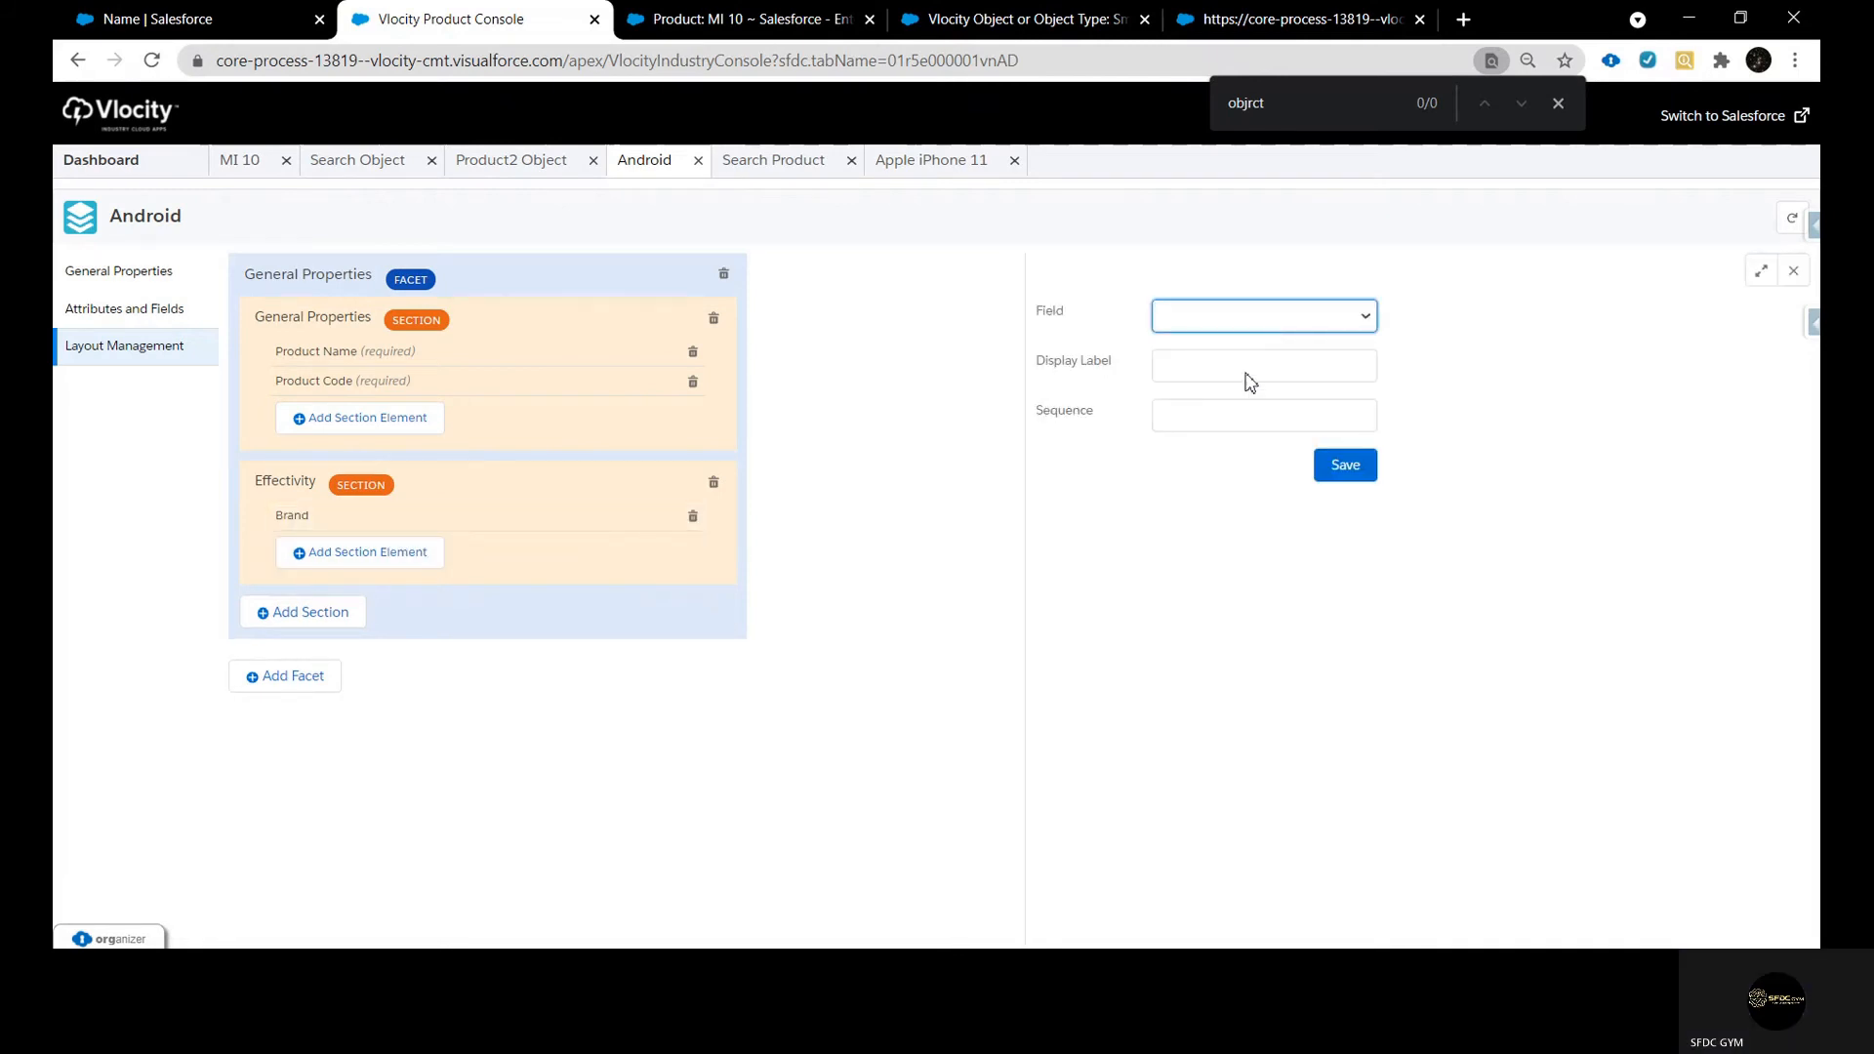
pyautogui.click(1220, 422)
pyautogui.click(1247, 423)
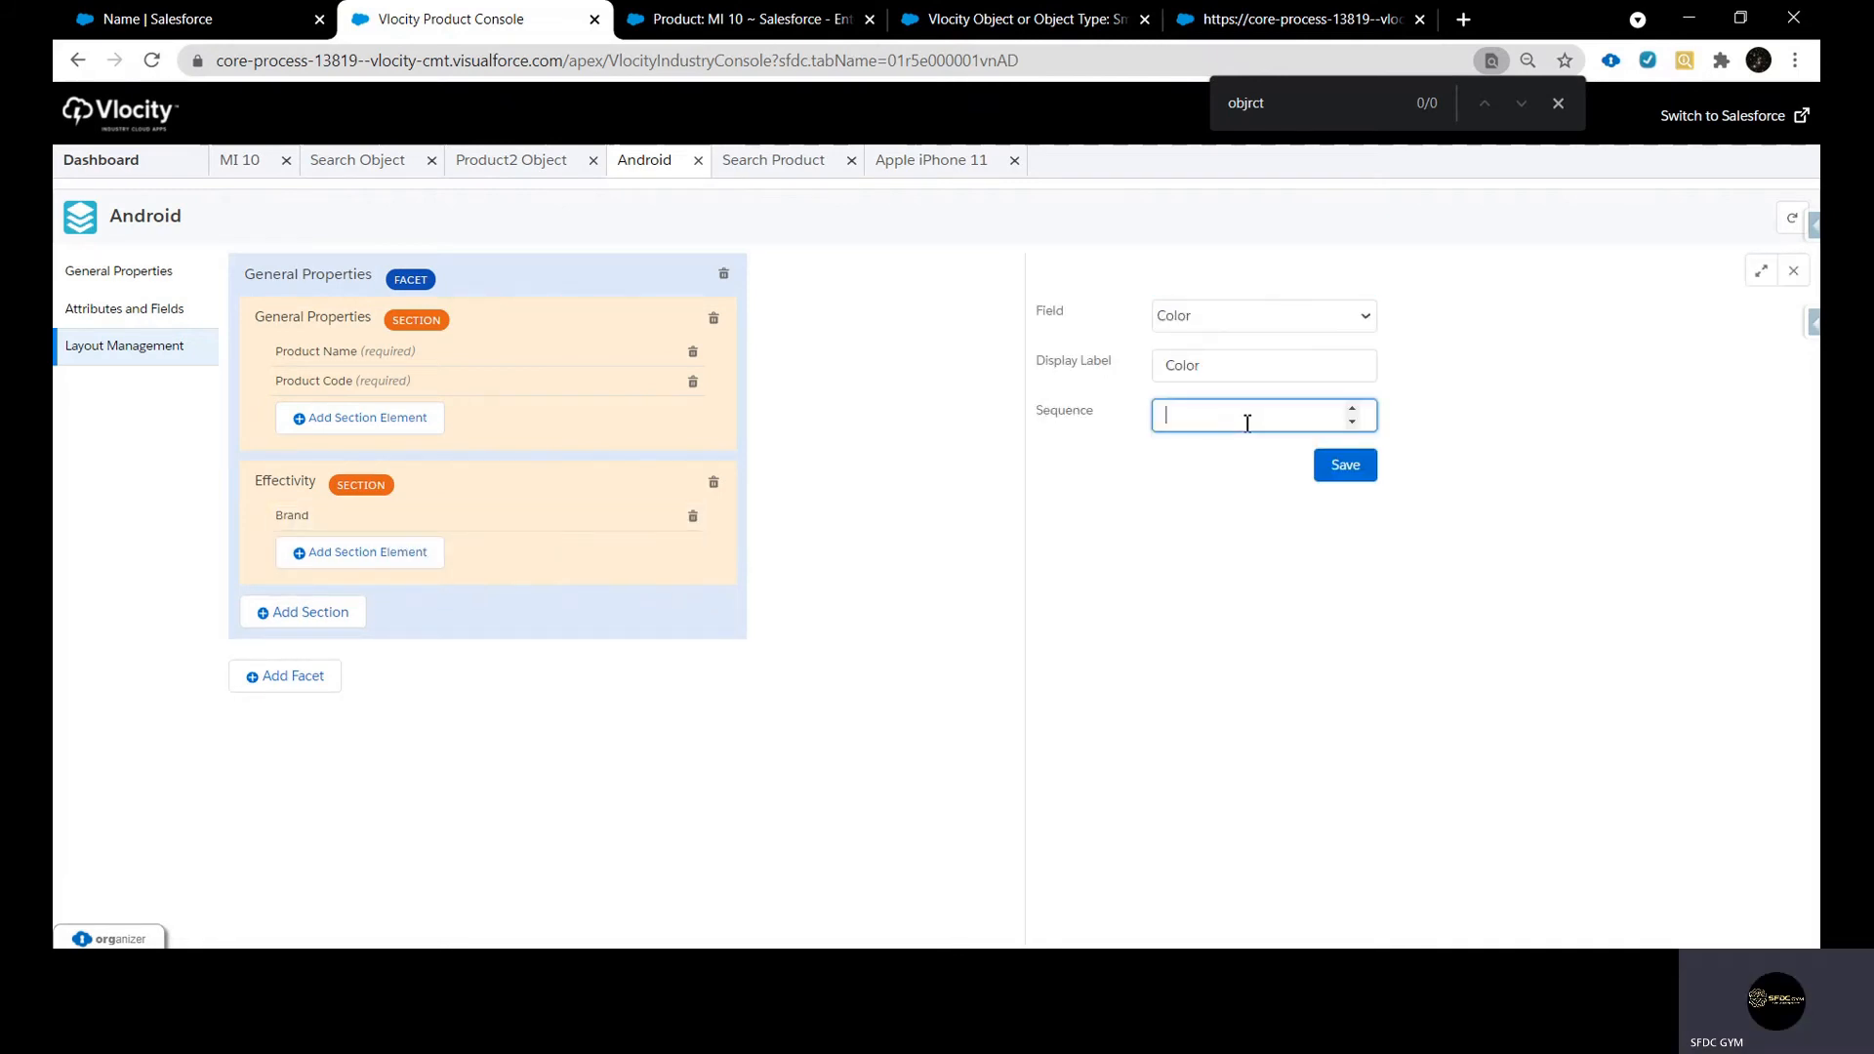
pyautogui.write('2')
pyautogui.click(1329, 467)
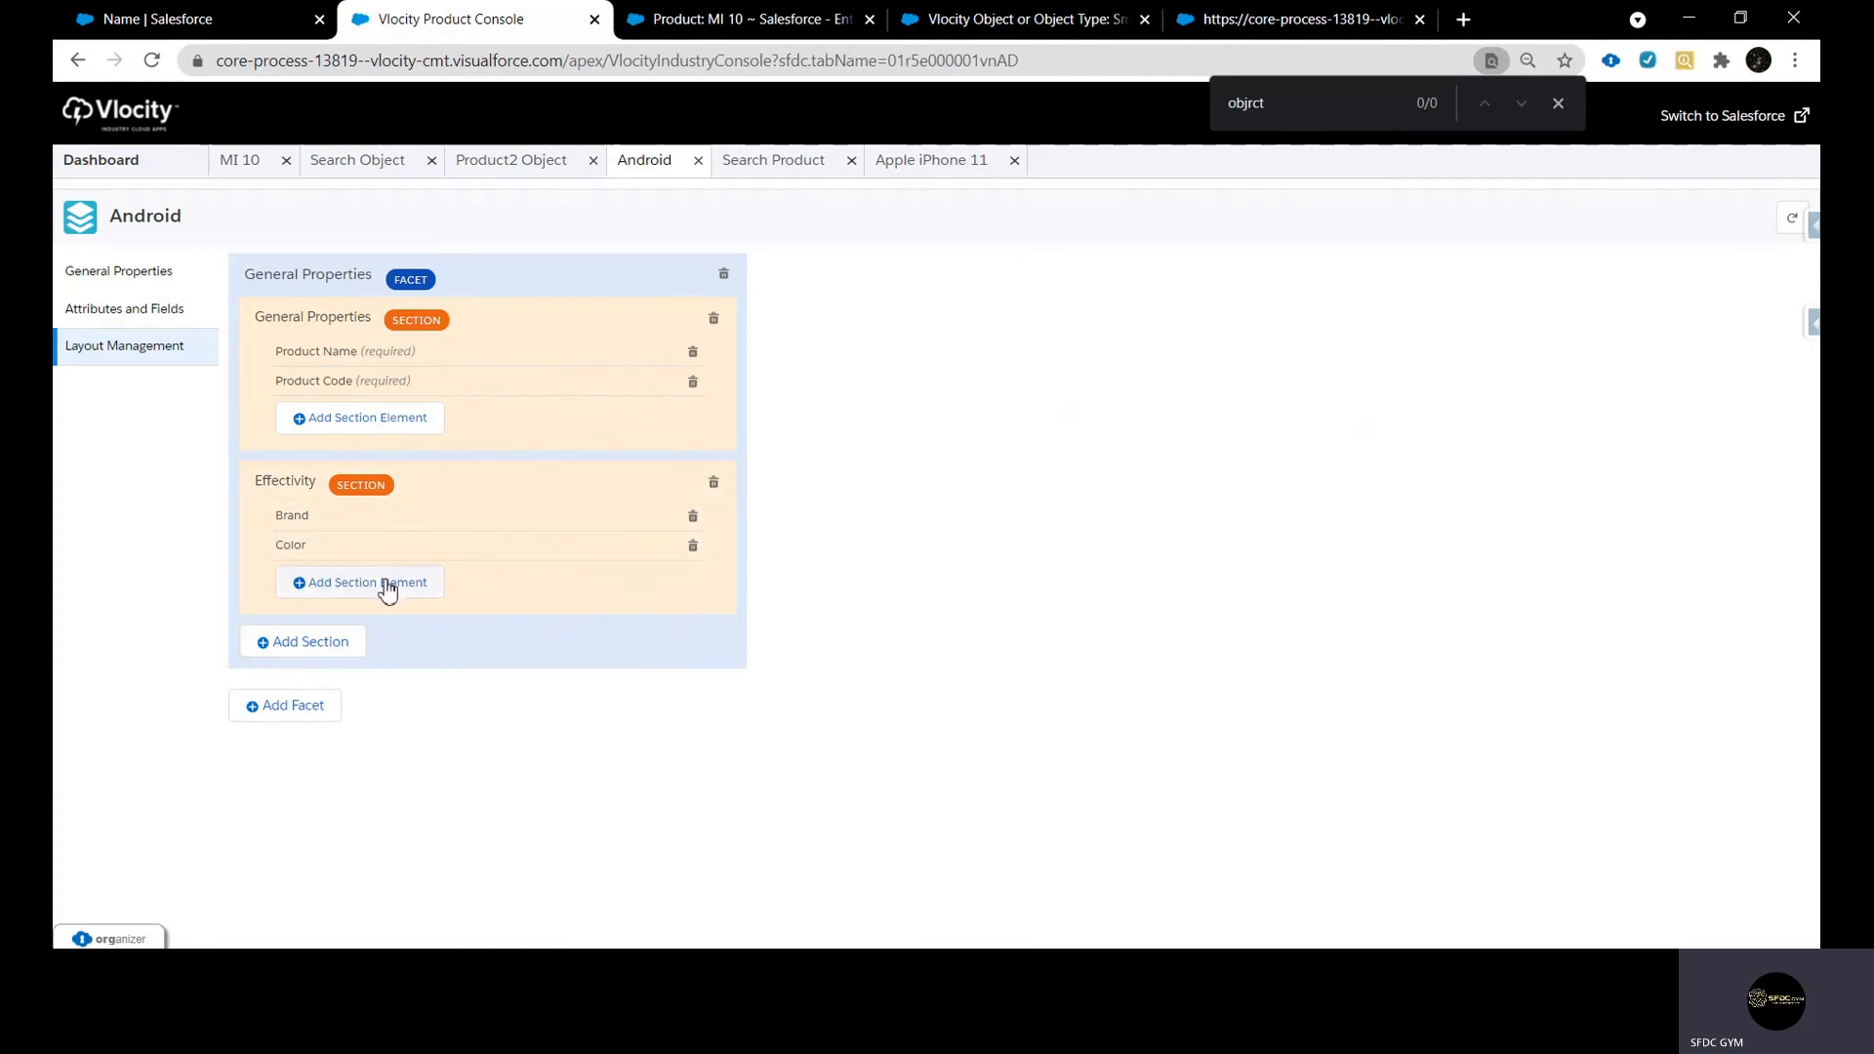
# Add the Object Type field to the Effectivity section with sequence 3
pyautogui.click(383, 582)
pyautogui.click(1288, 328)
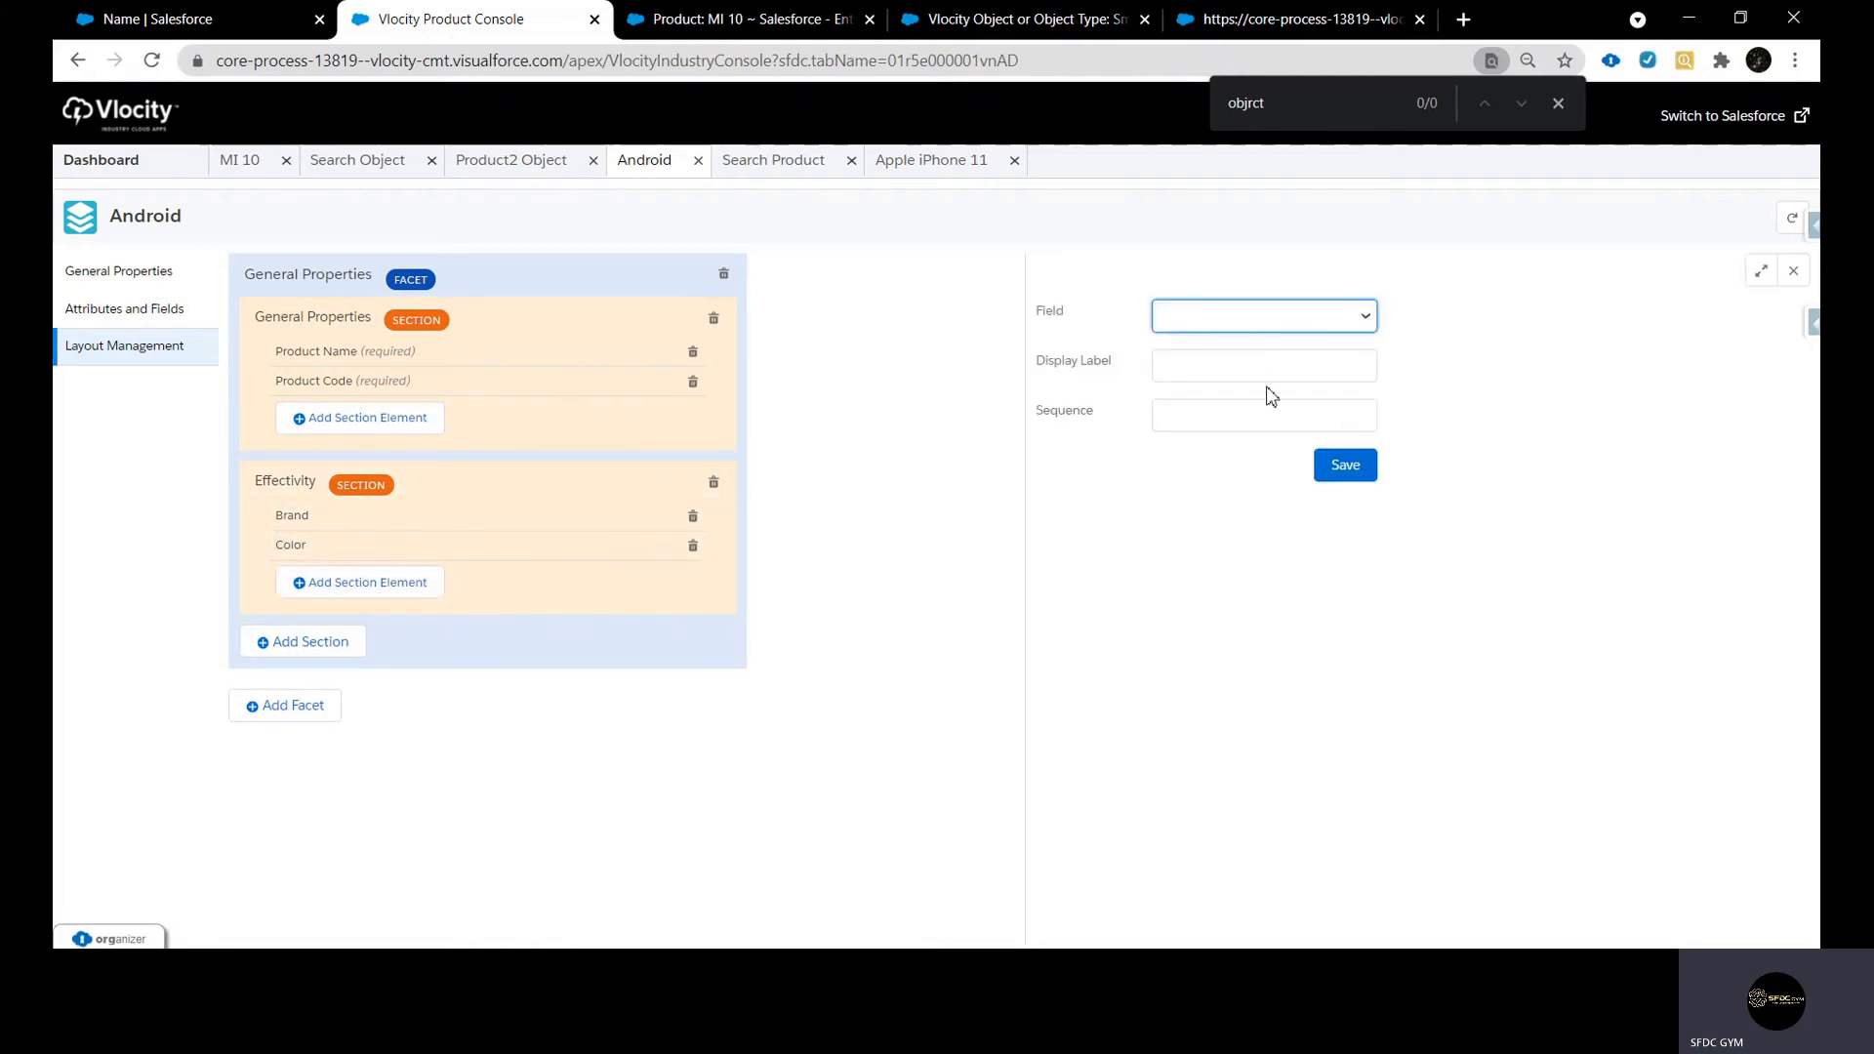
pyautogui.click(1254, 442)
pyautogui.click(1215, 414)
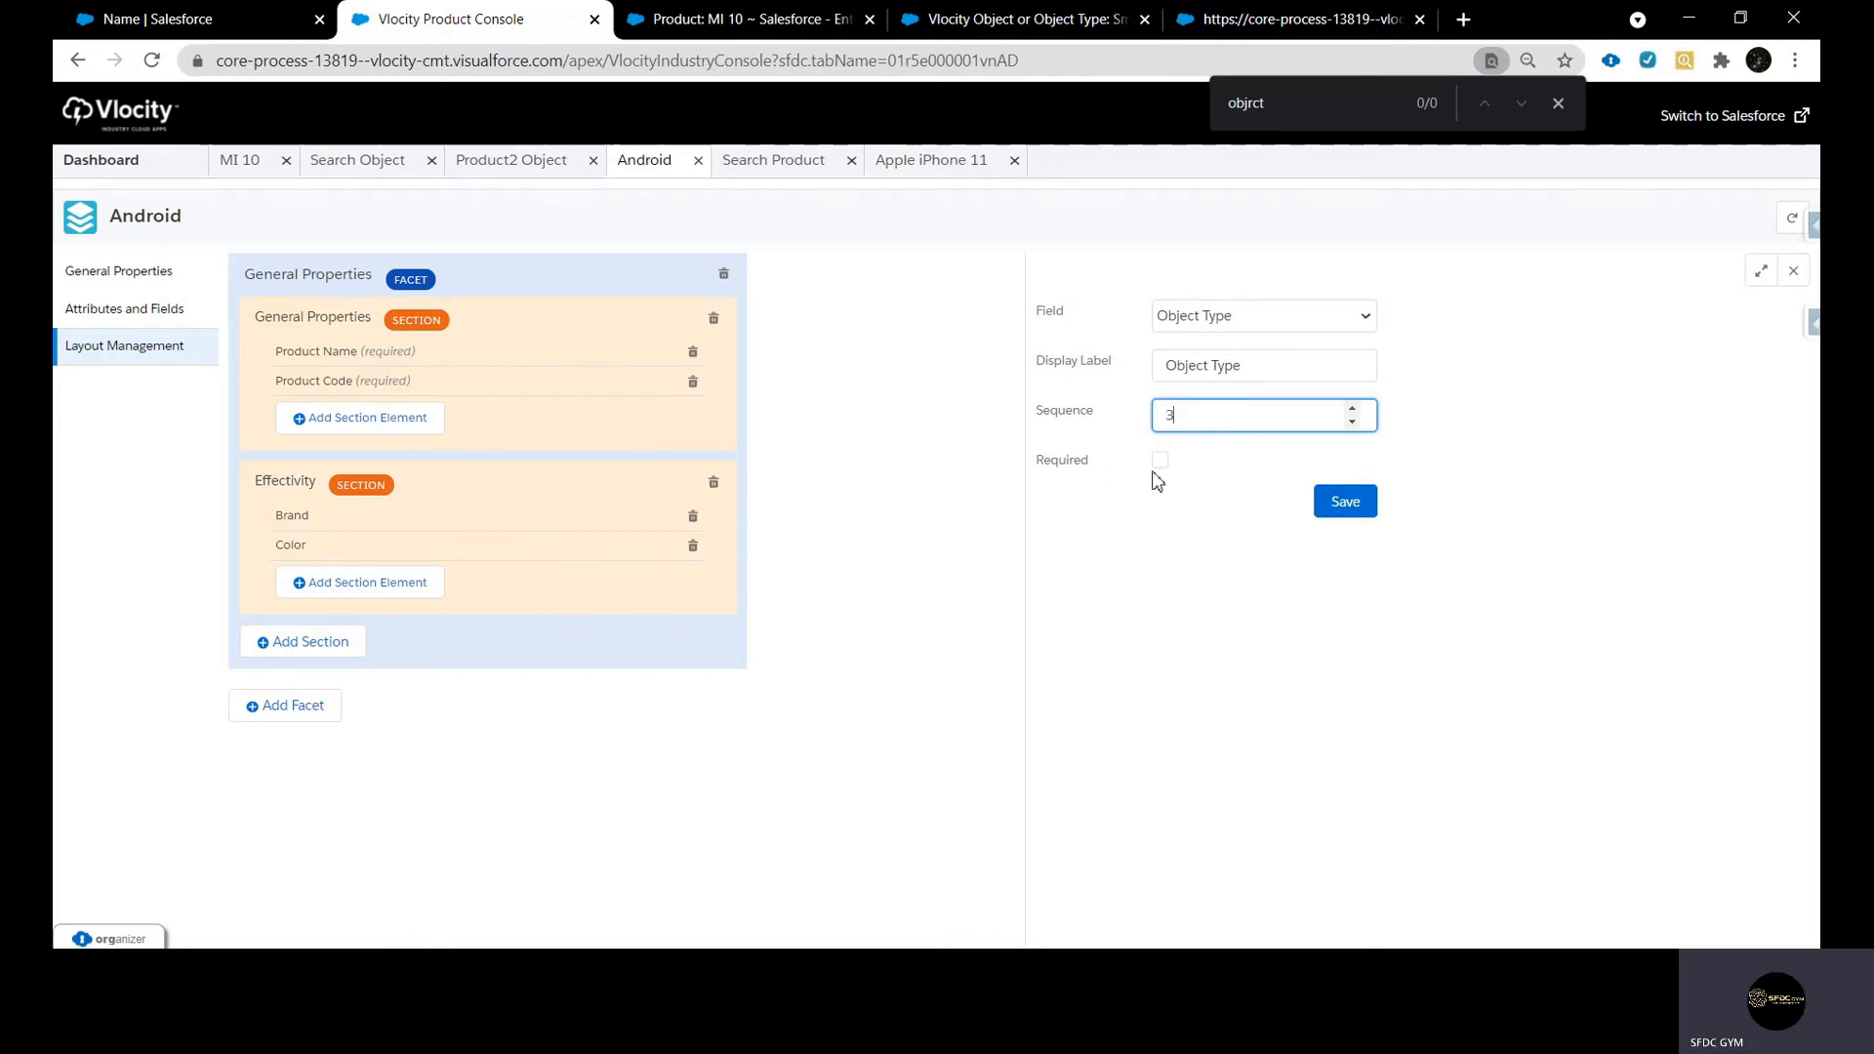
pyautogui.click(1338, 504)
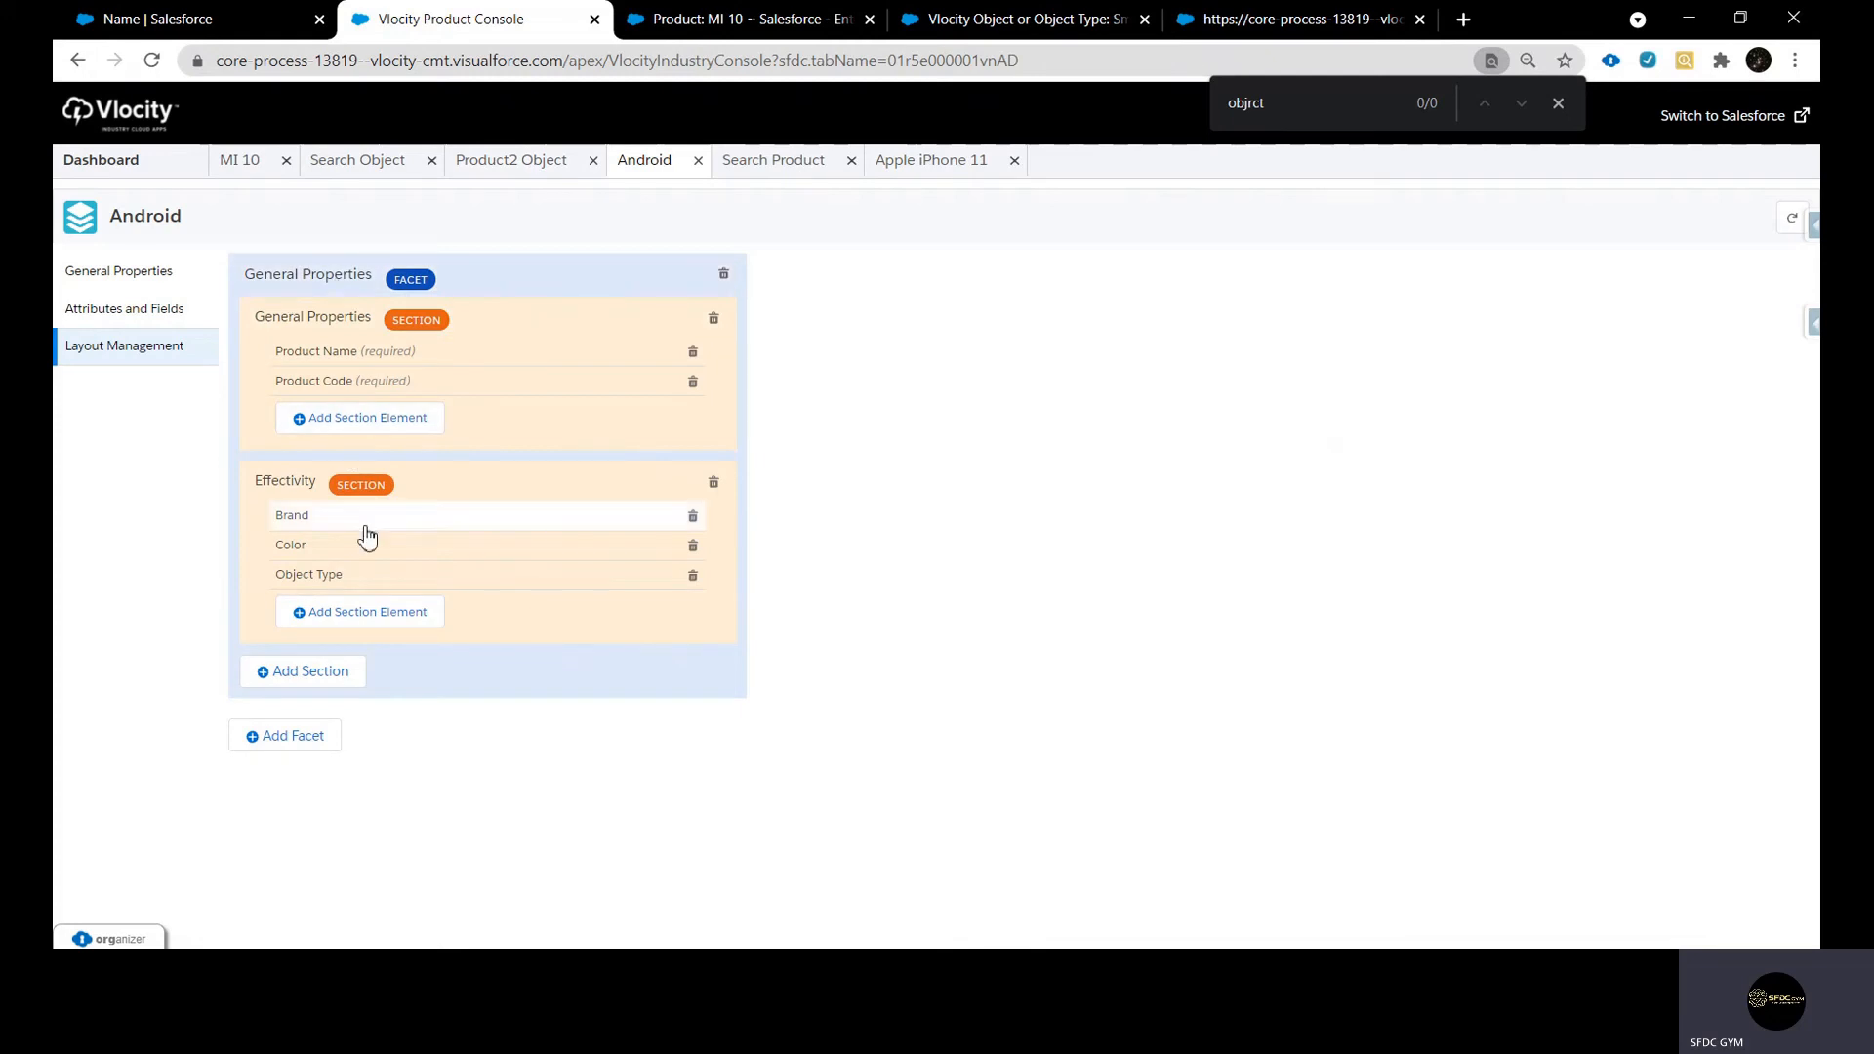
# Compare Android's layout with the Apple iPhone 11 general properties, and review the Product2 object types and the object list
pyautogui.click(939, 158)
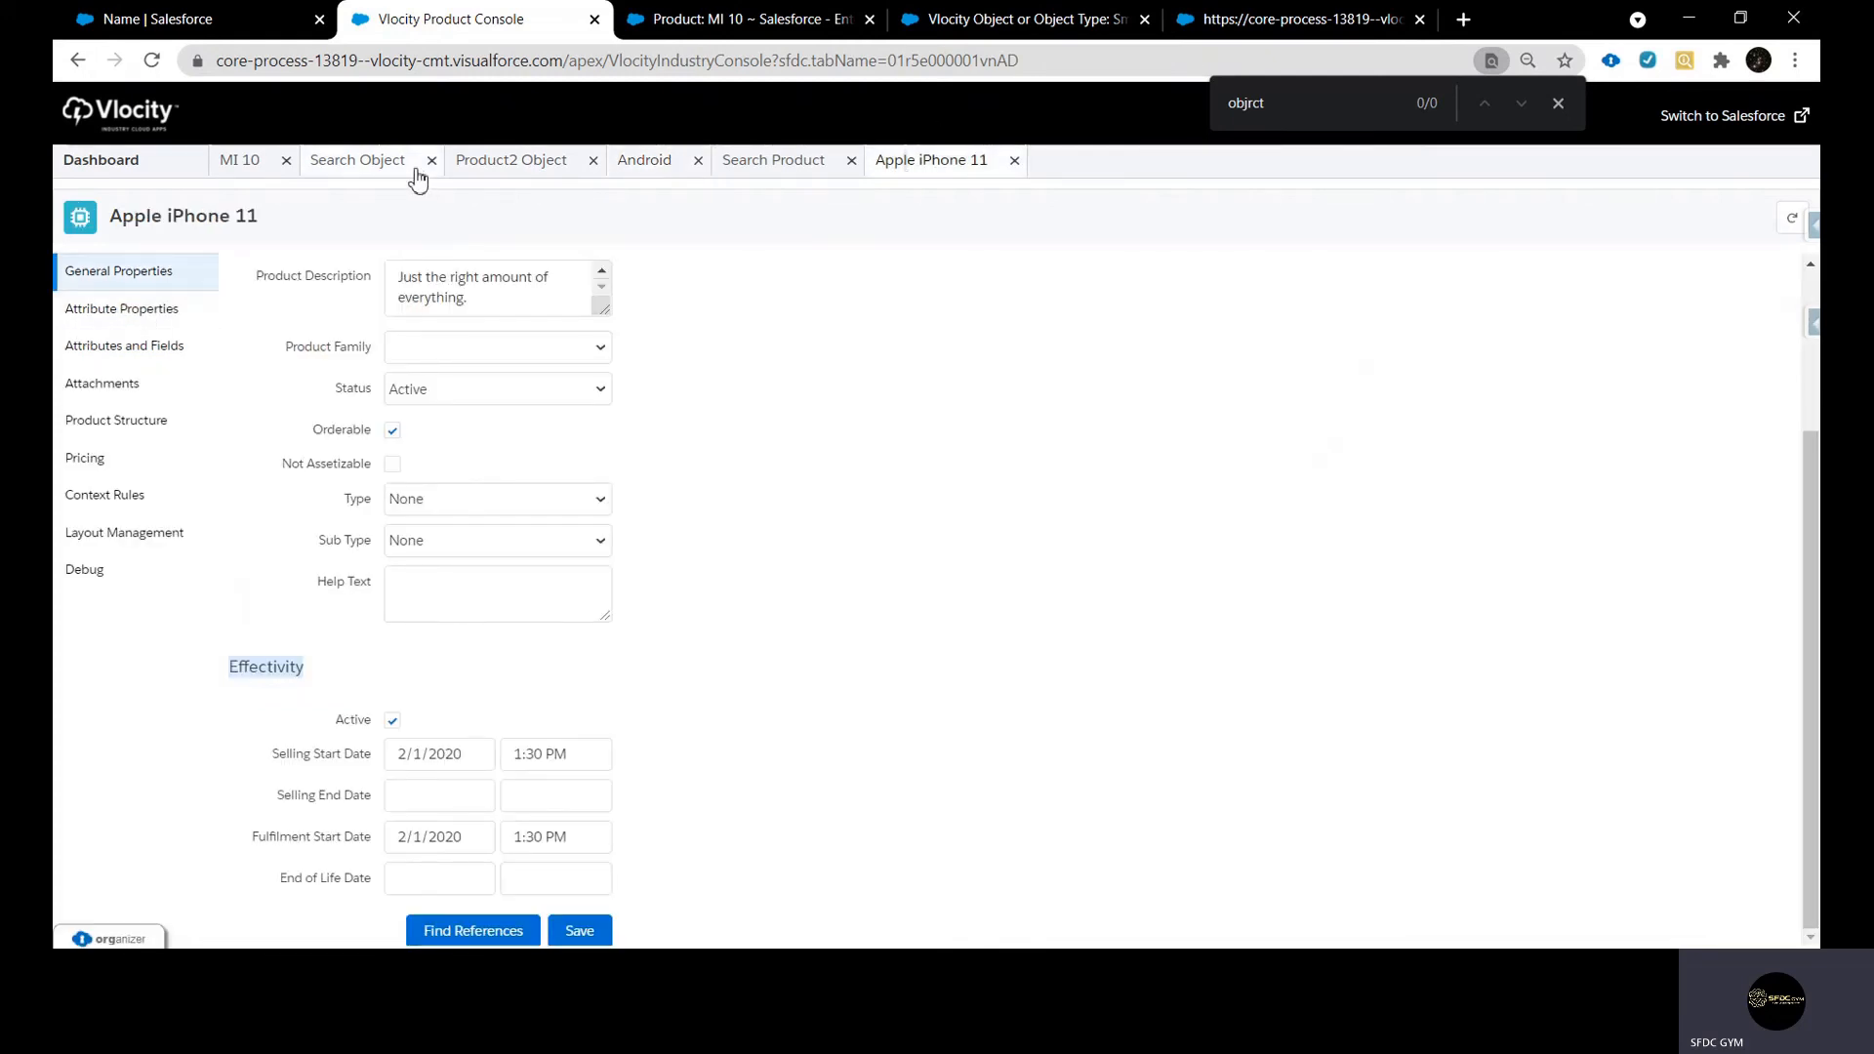
pyautogui.click(642, 164)
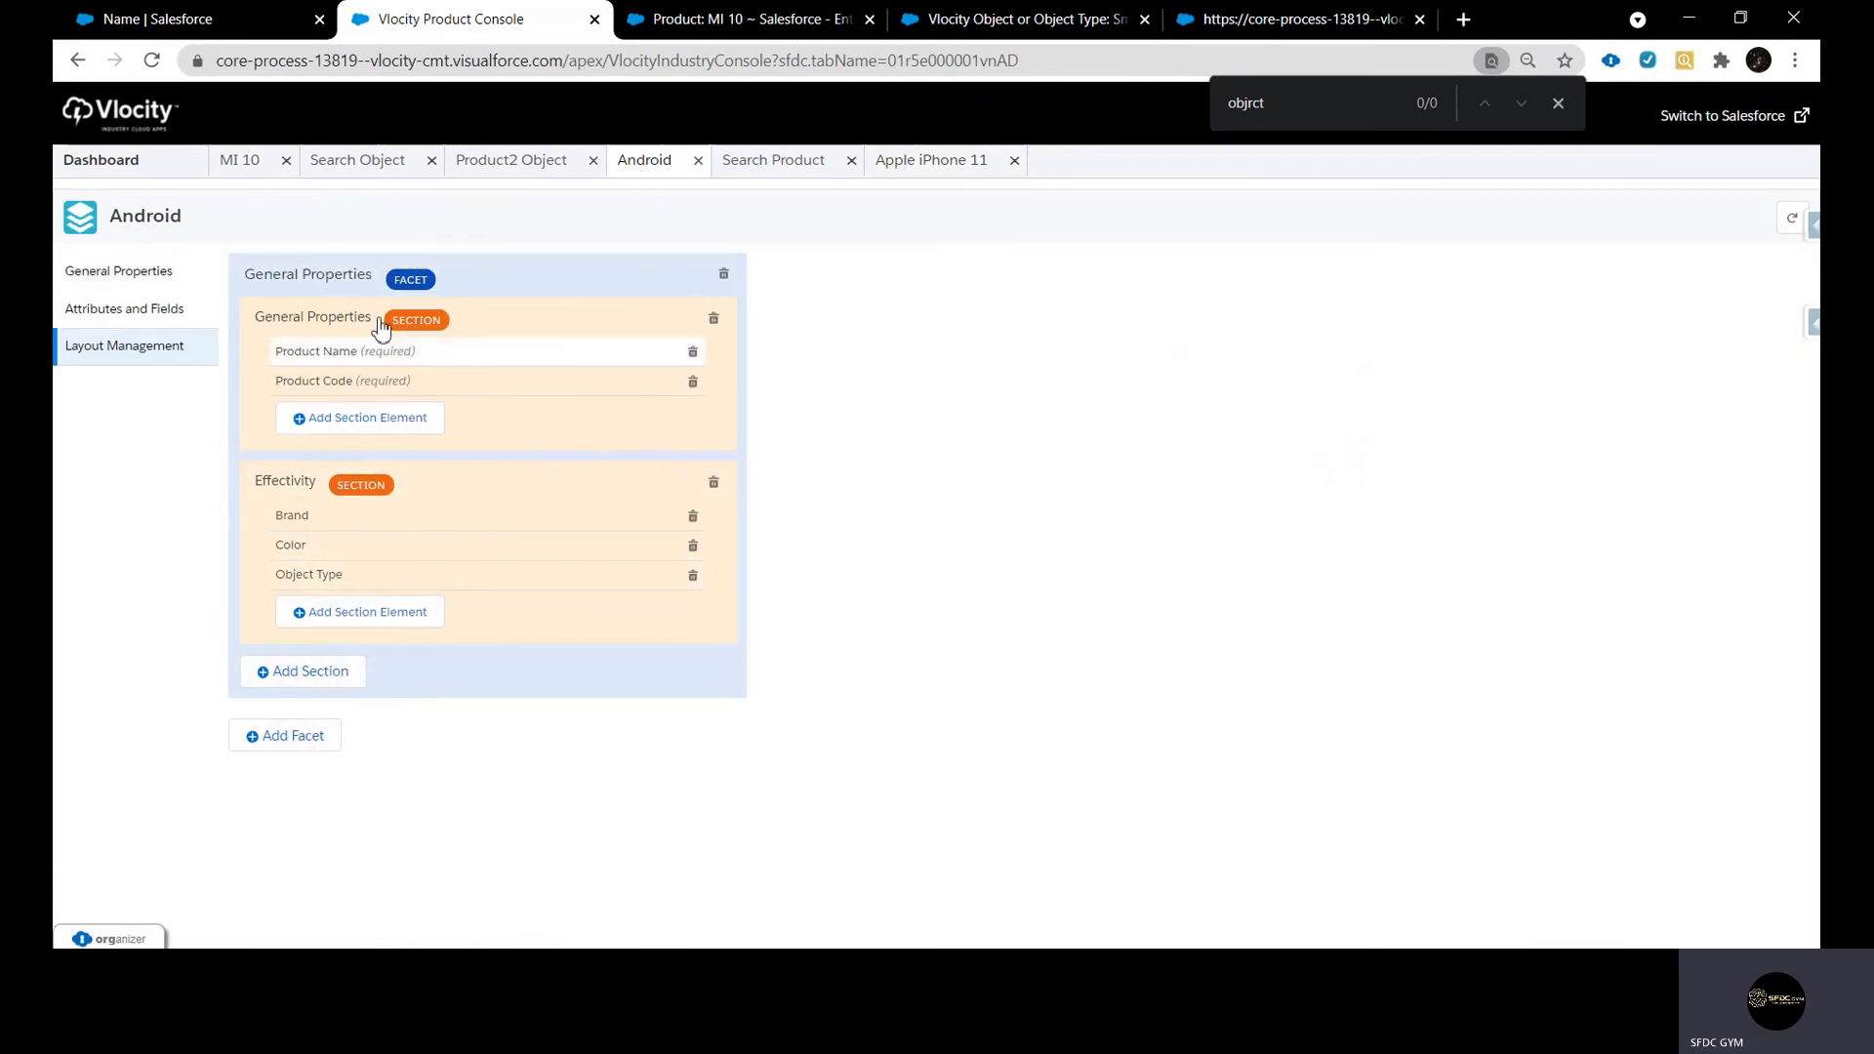
pyautogui.click(939, 177)
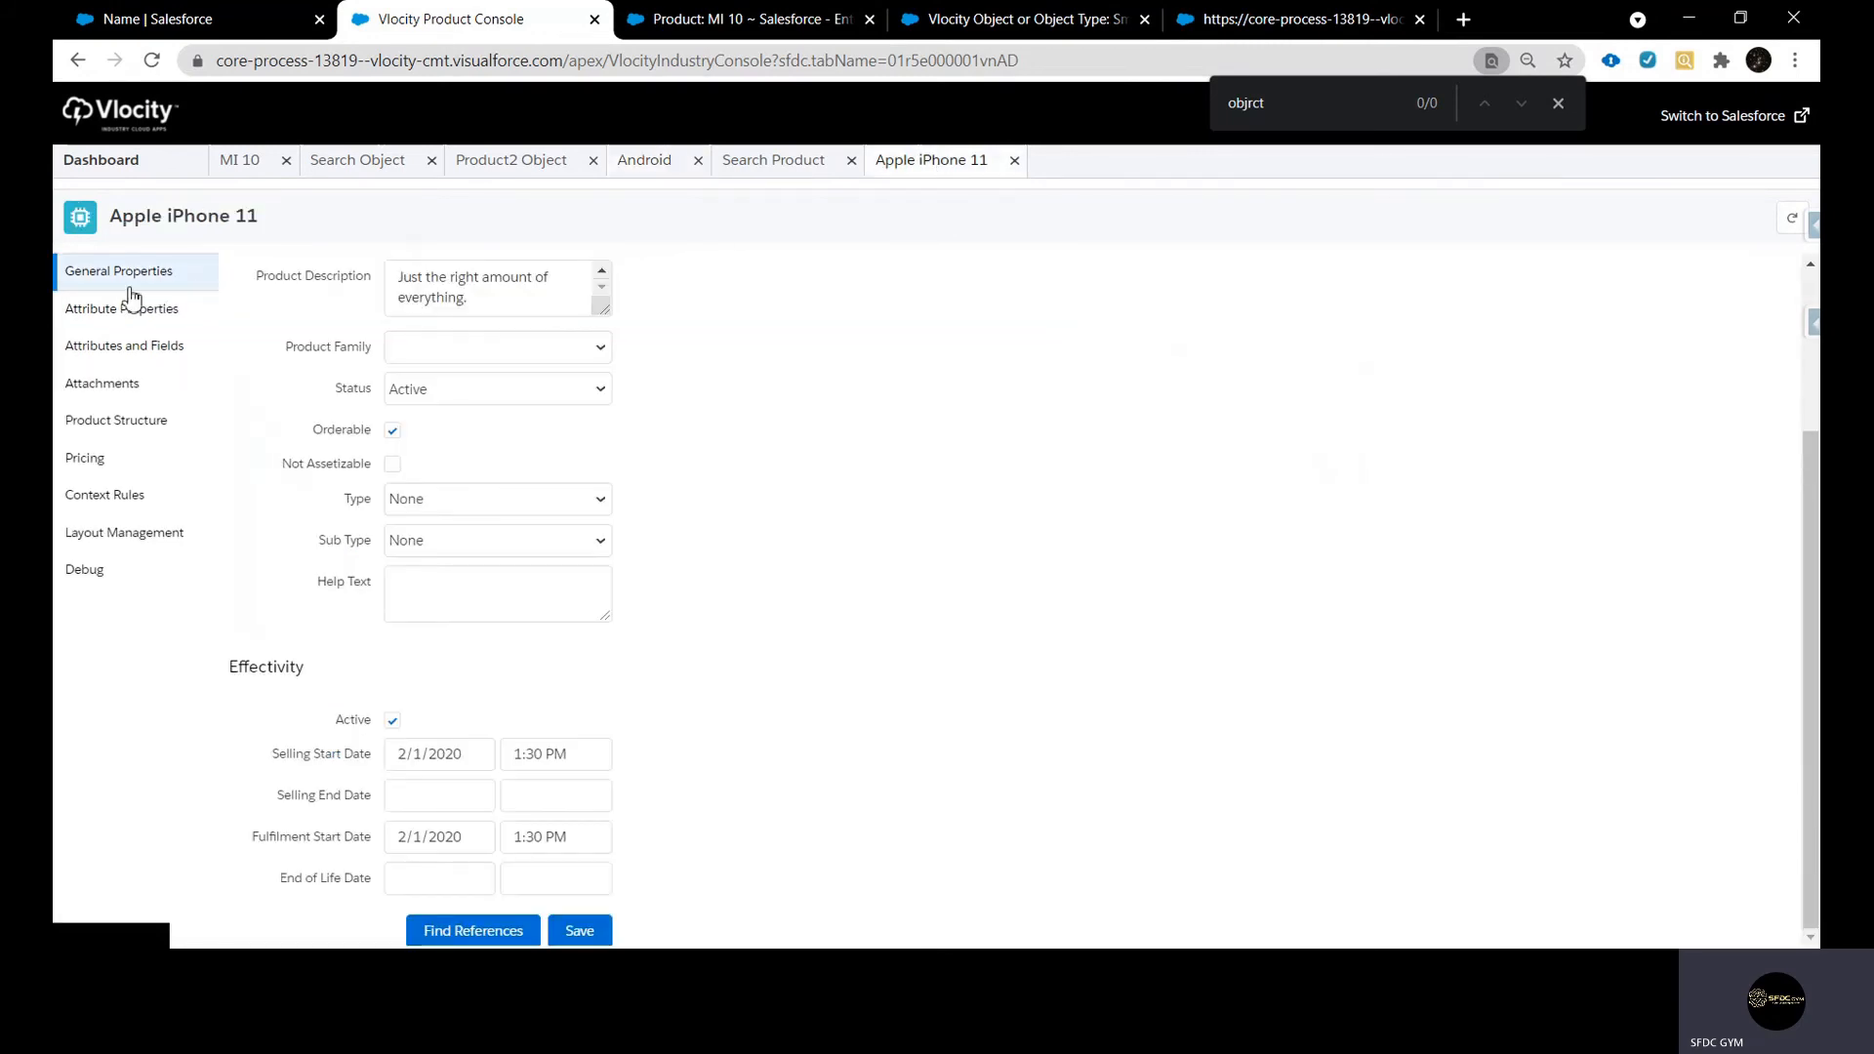
pyautogui.click(509, 161)
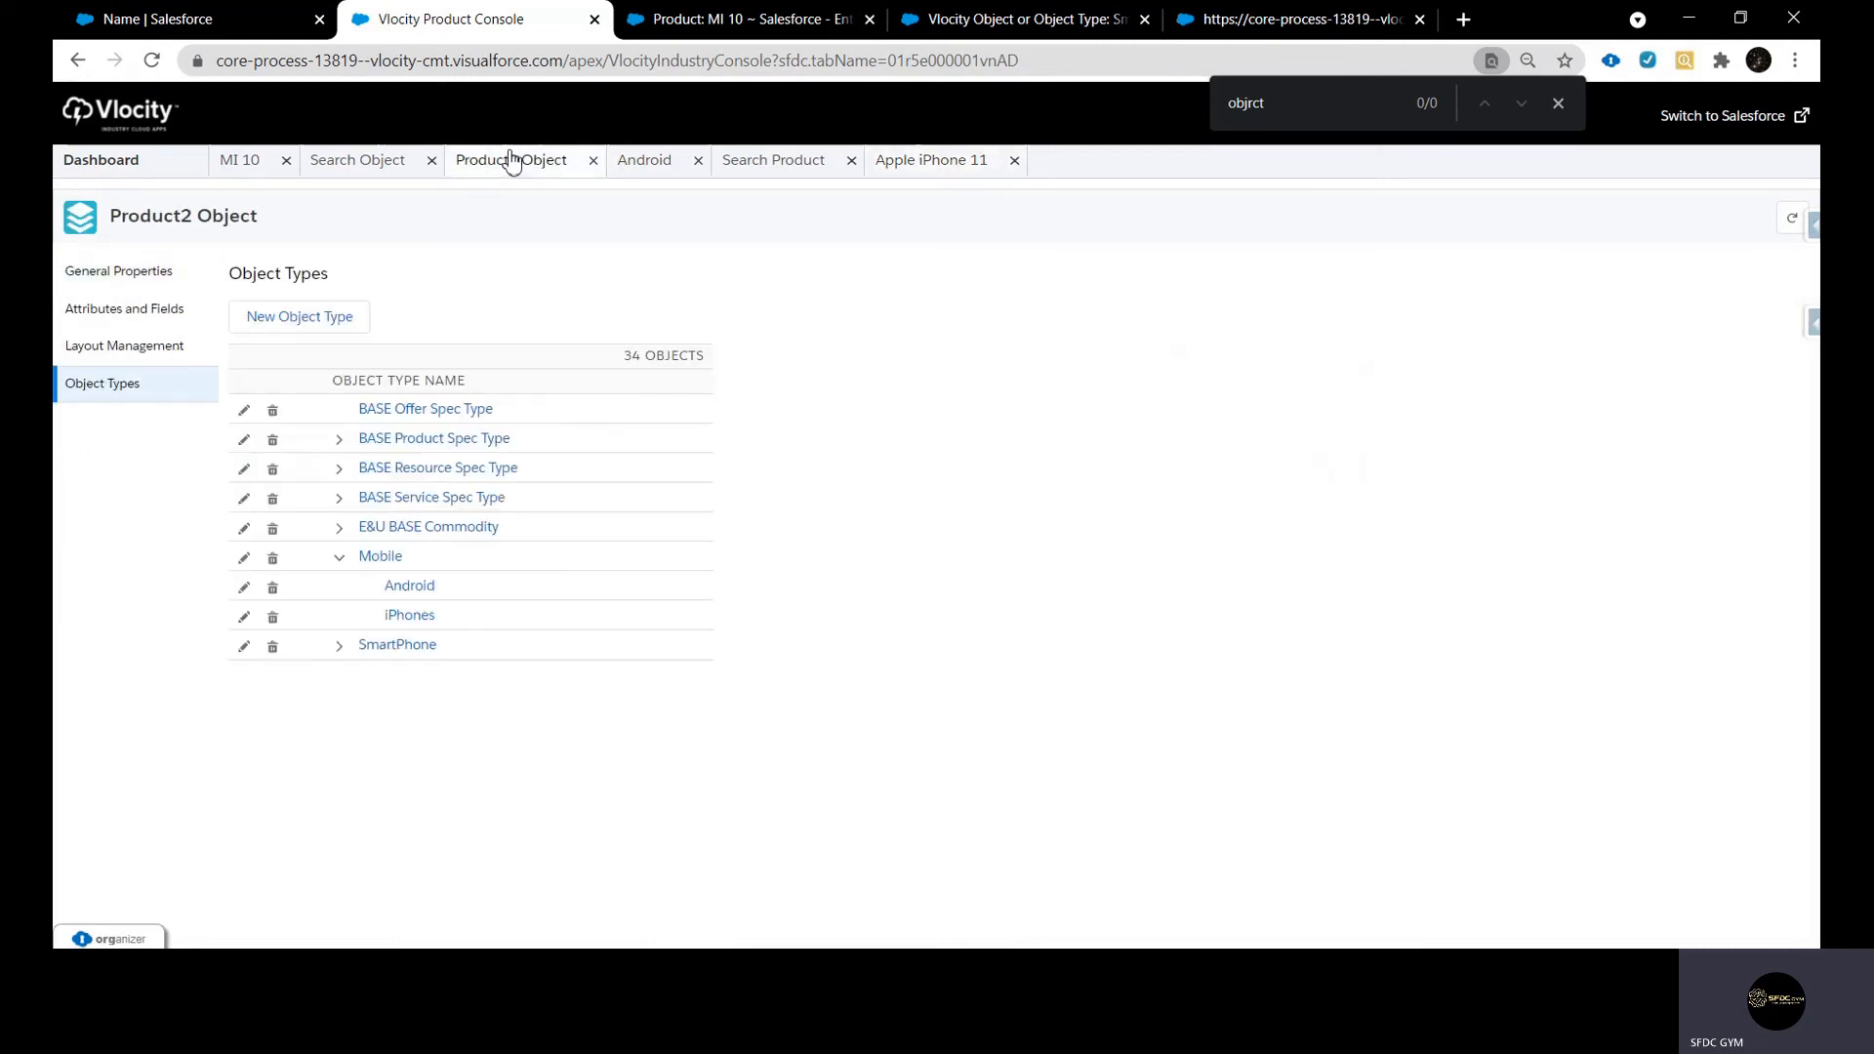
pyautogui.click(381, 176)
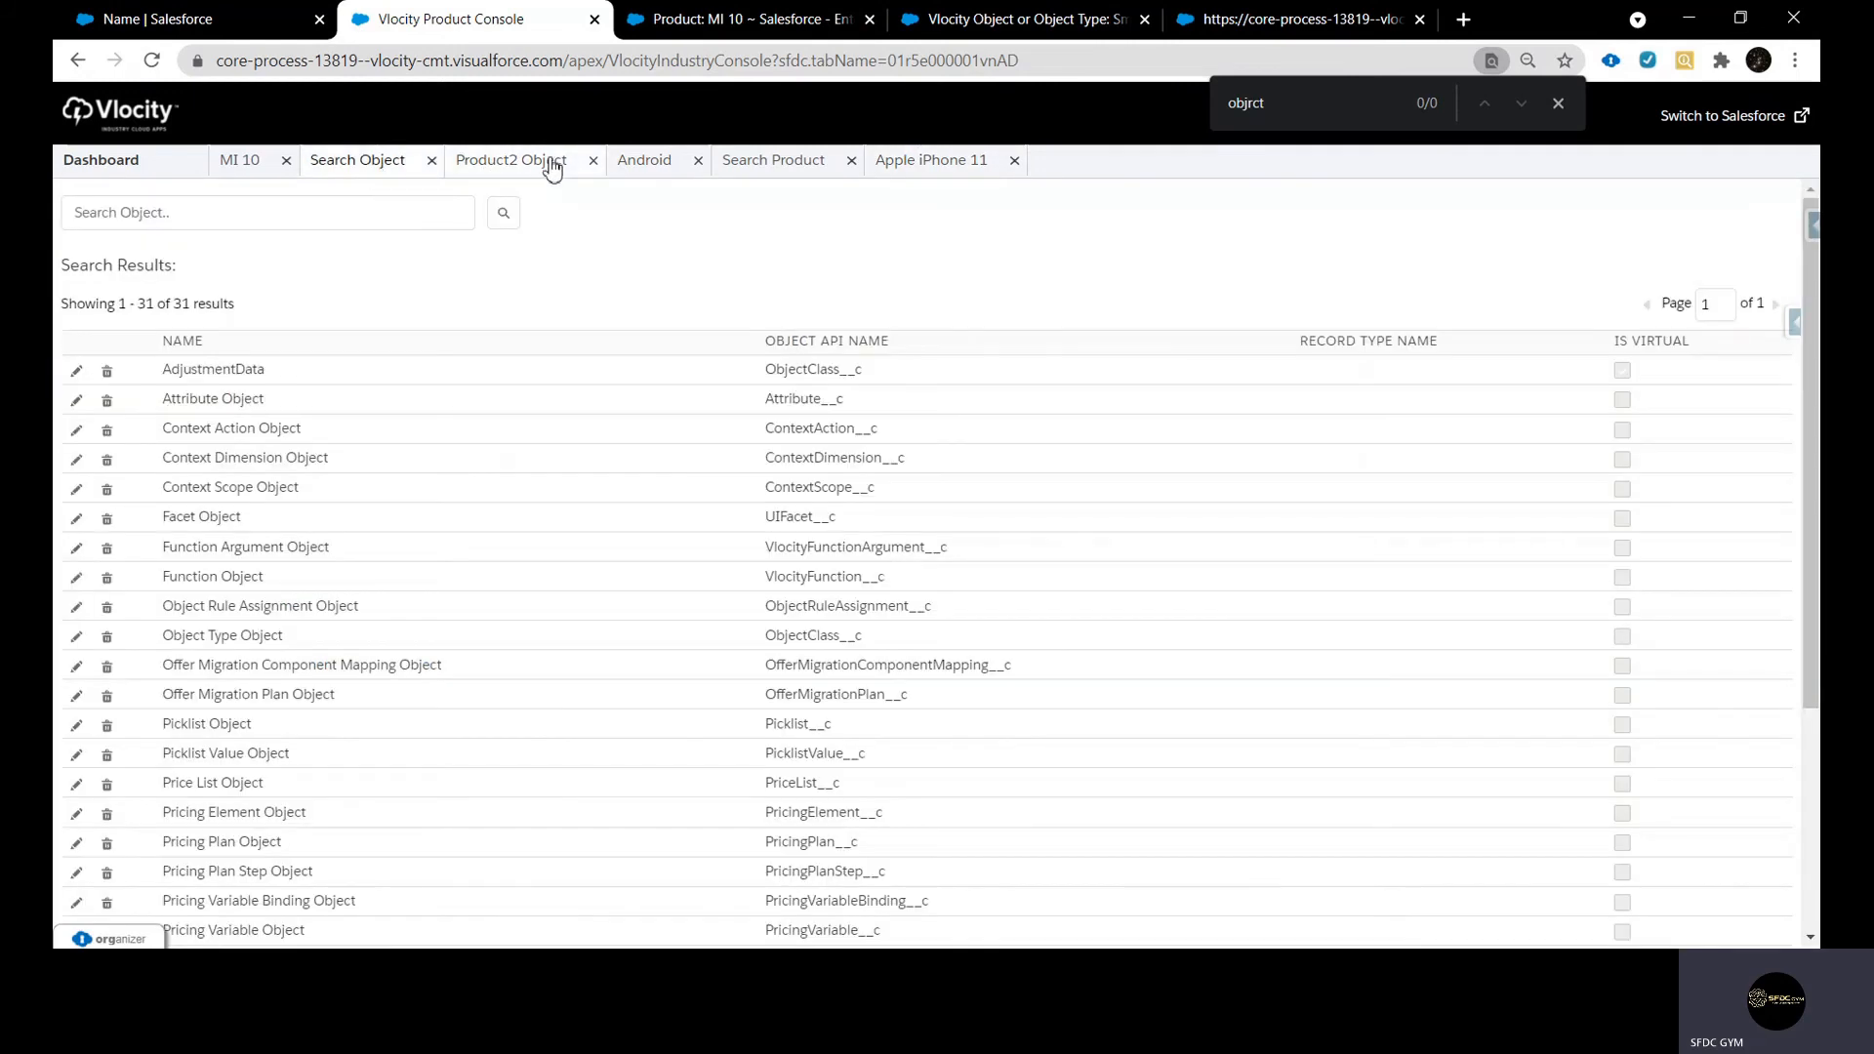
pyautogui.click(643, 165)
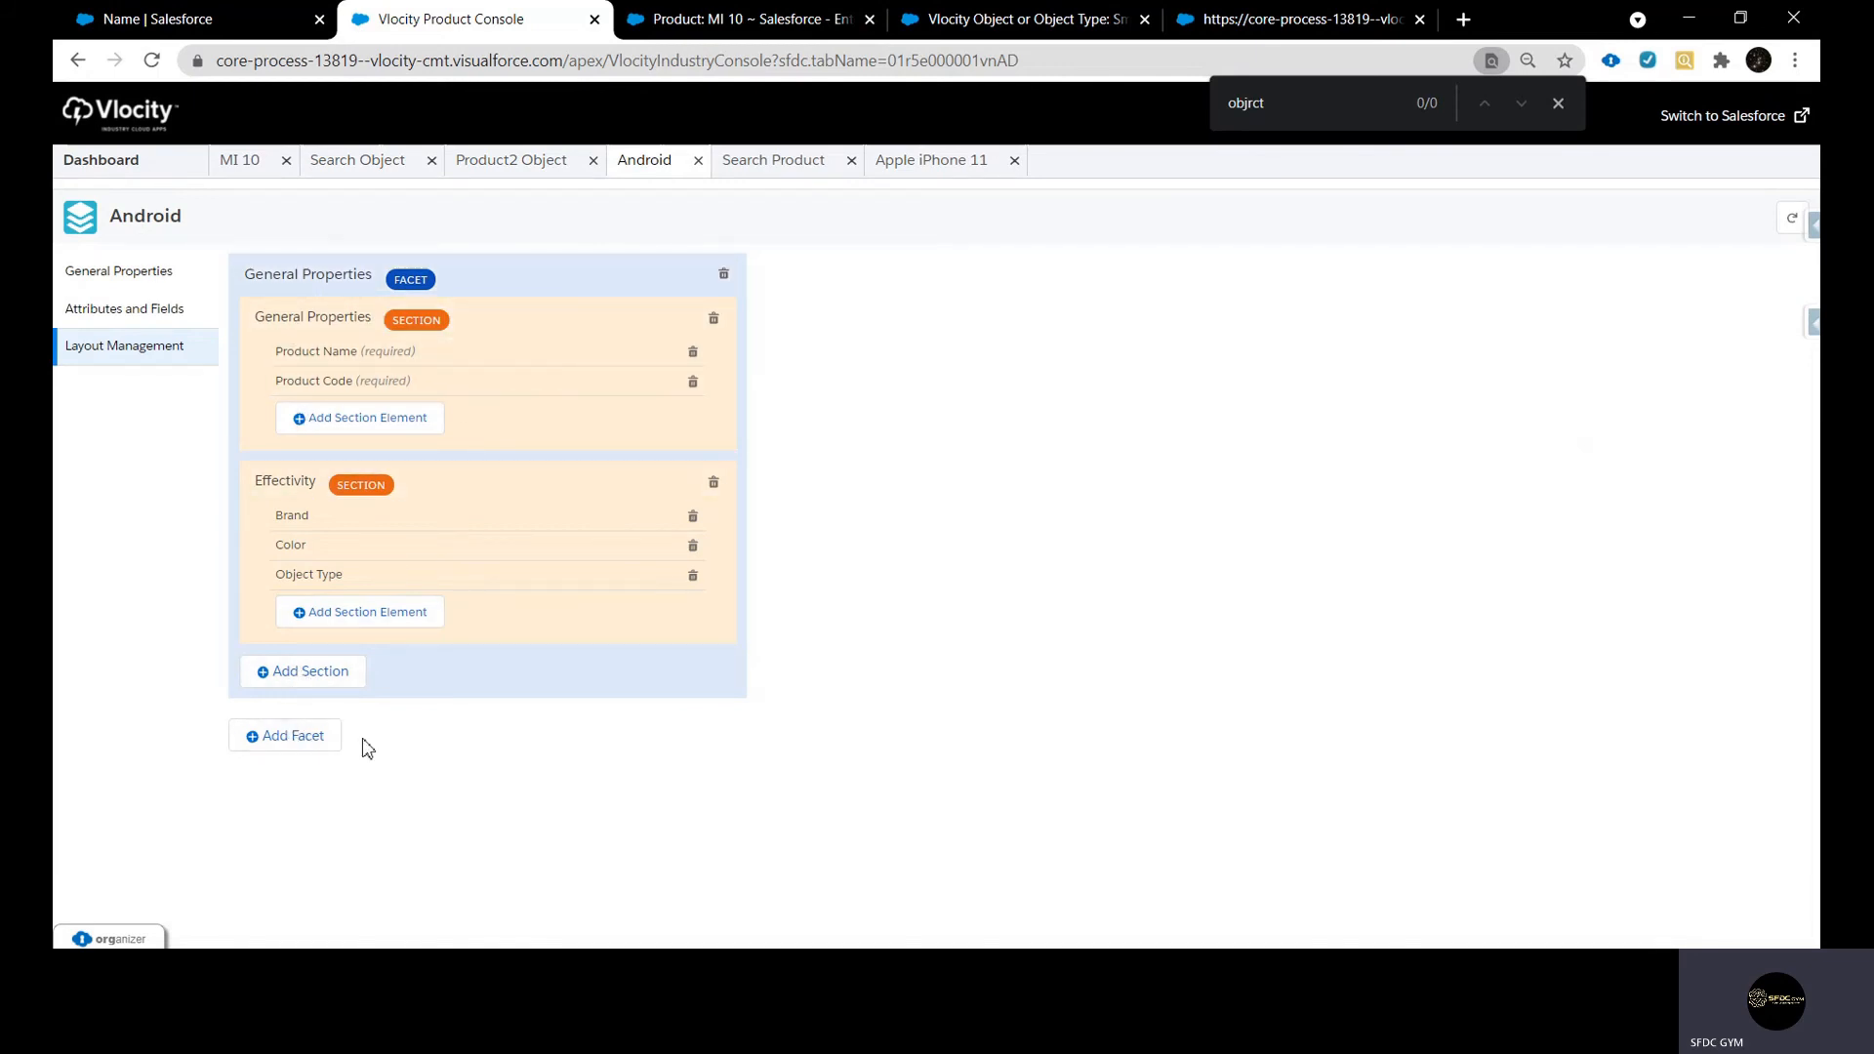
# Examine the dashboard's Layout Management entries for facets and sections, and open a blank new facet form
pyautogui.click(109, 166)
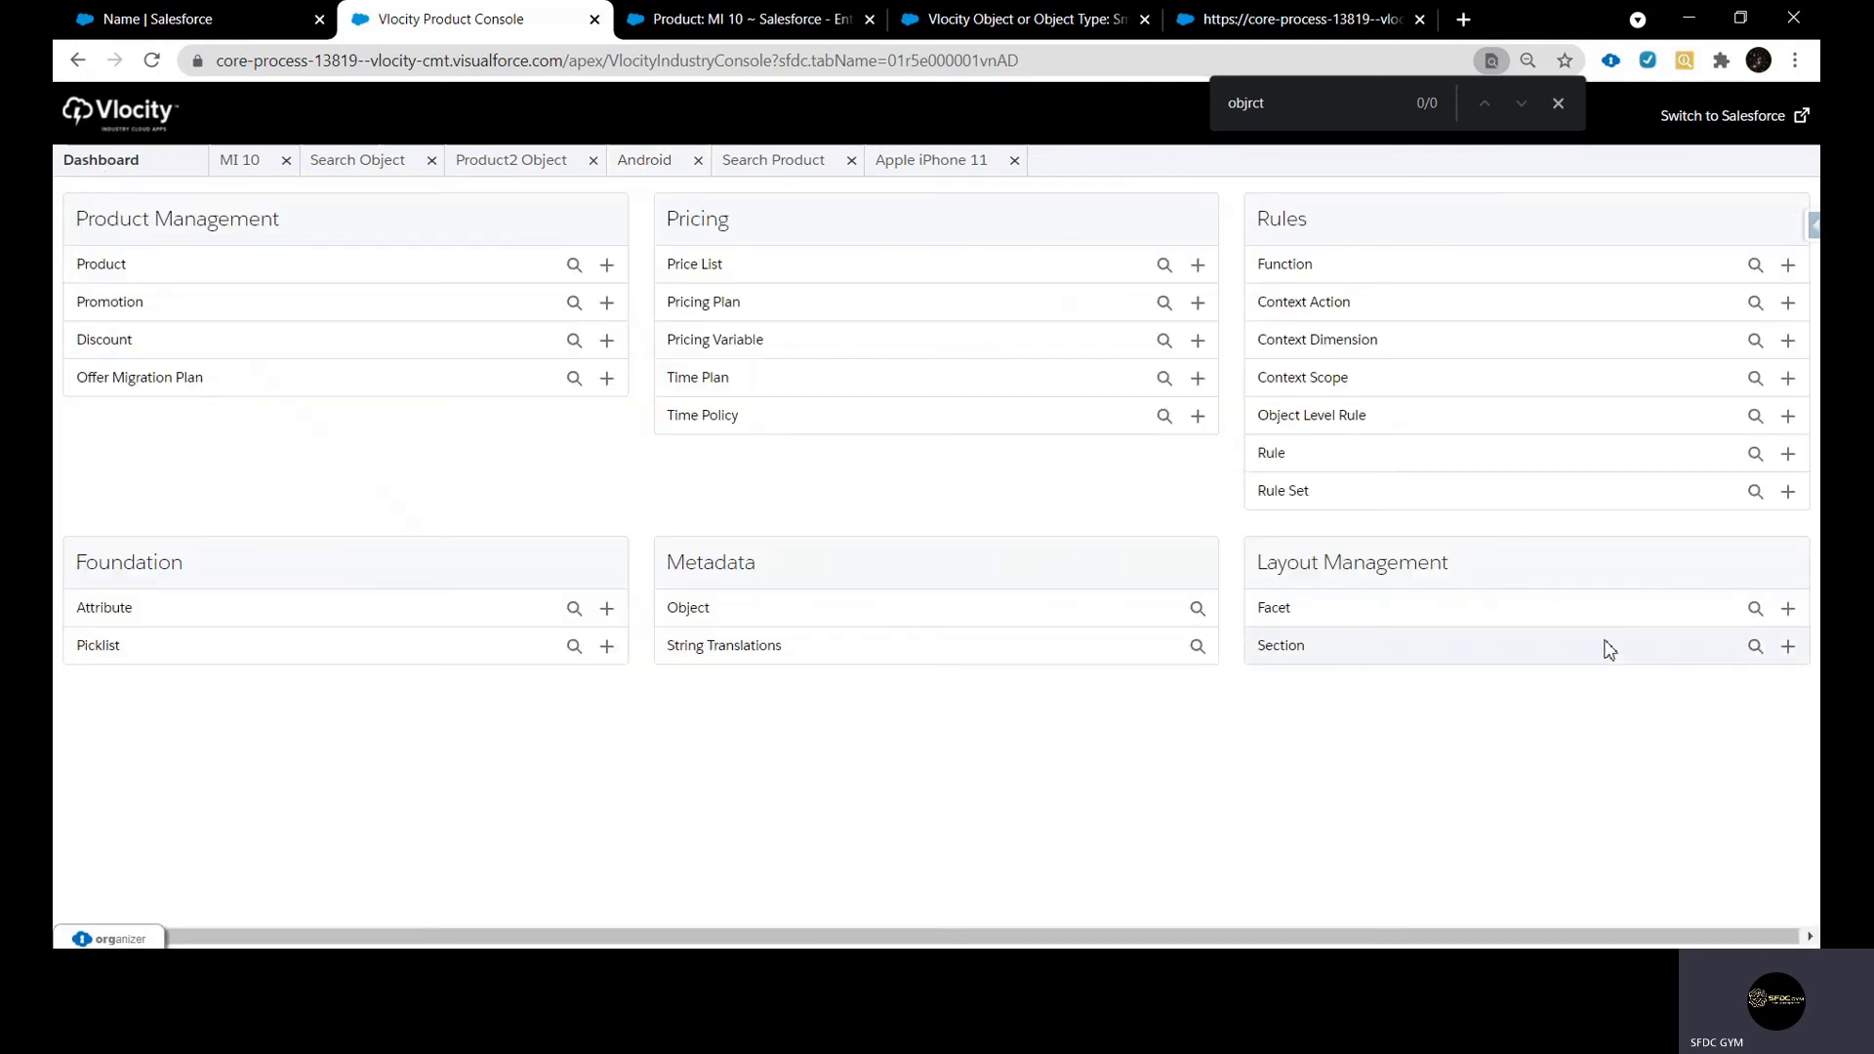
pyautogui.moveTo(1254, 601); pyautogui.dragTo(1454, 563)
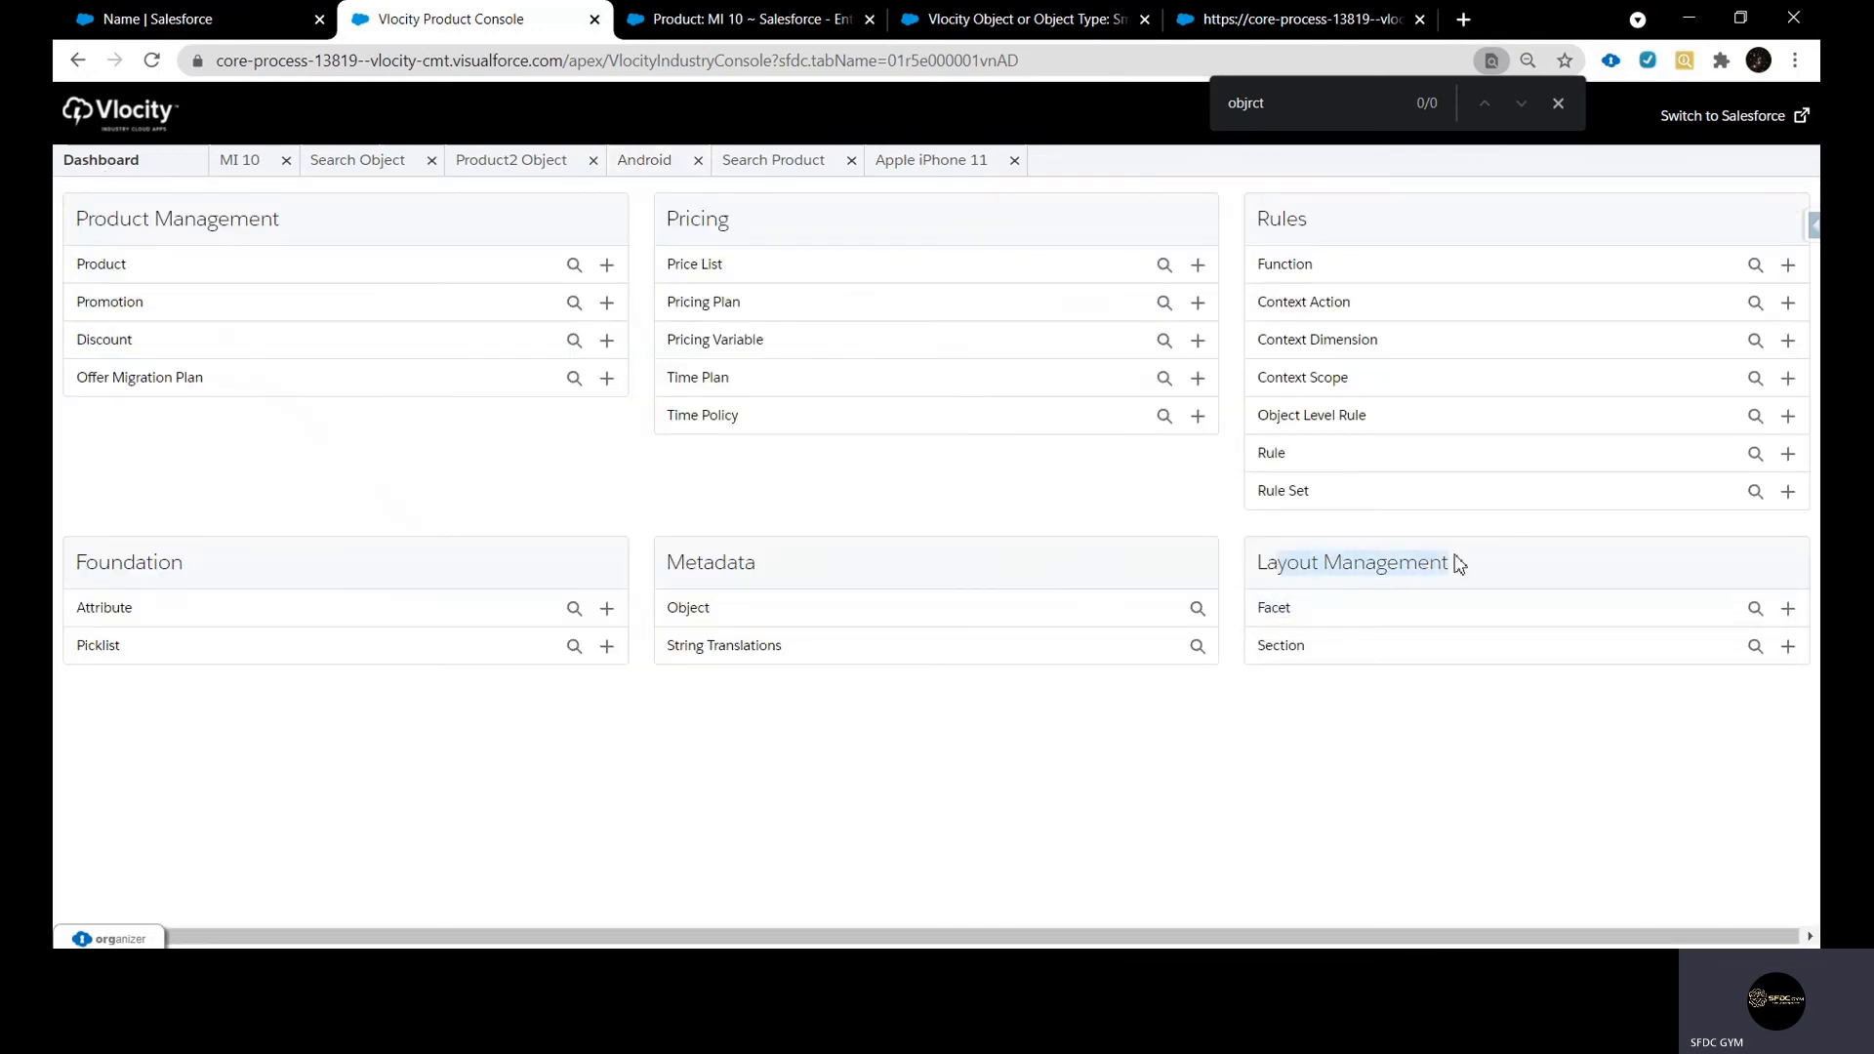
pyautogui.moveTo(1250, 604); pyautogui.dragTo(1393, 617)
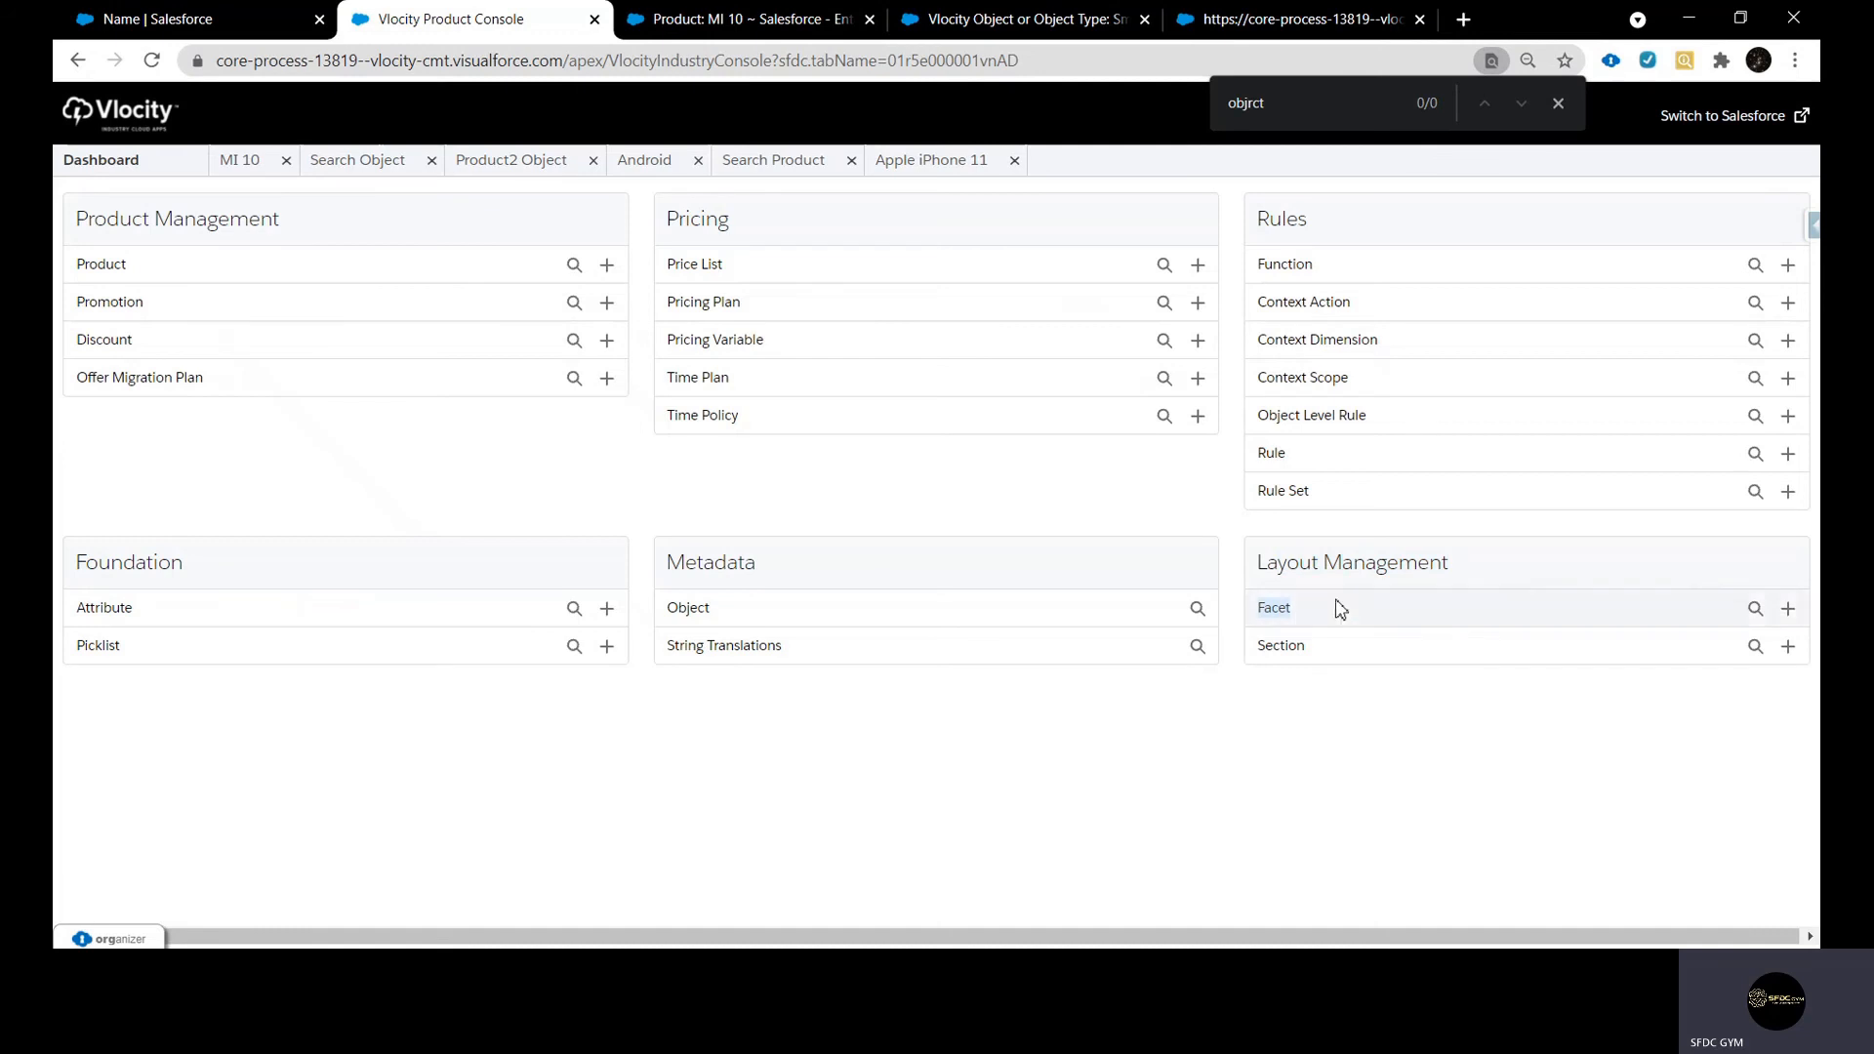
pyautogui.moveTo(1256, 654); pyautogui.dragTo(1325, 656)
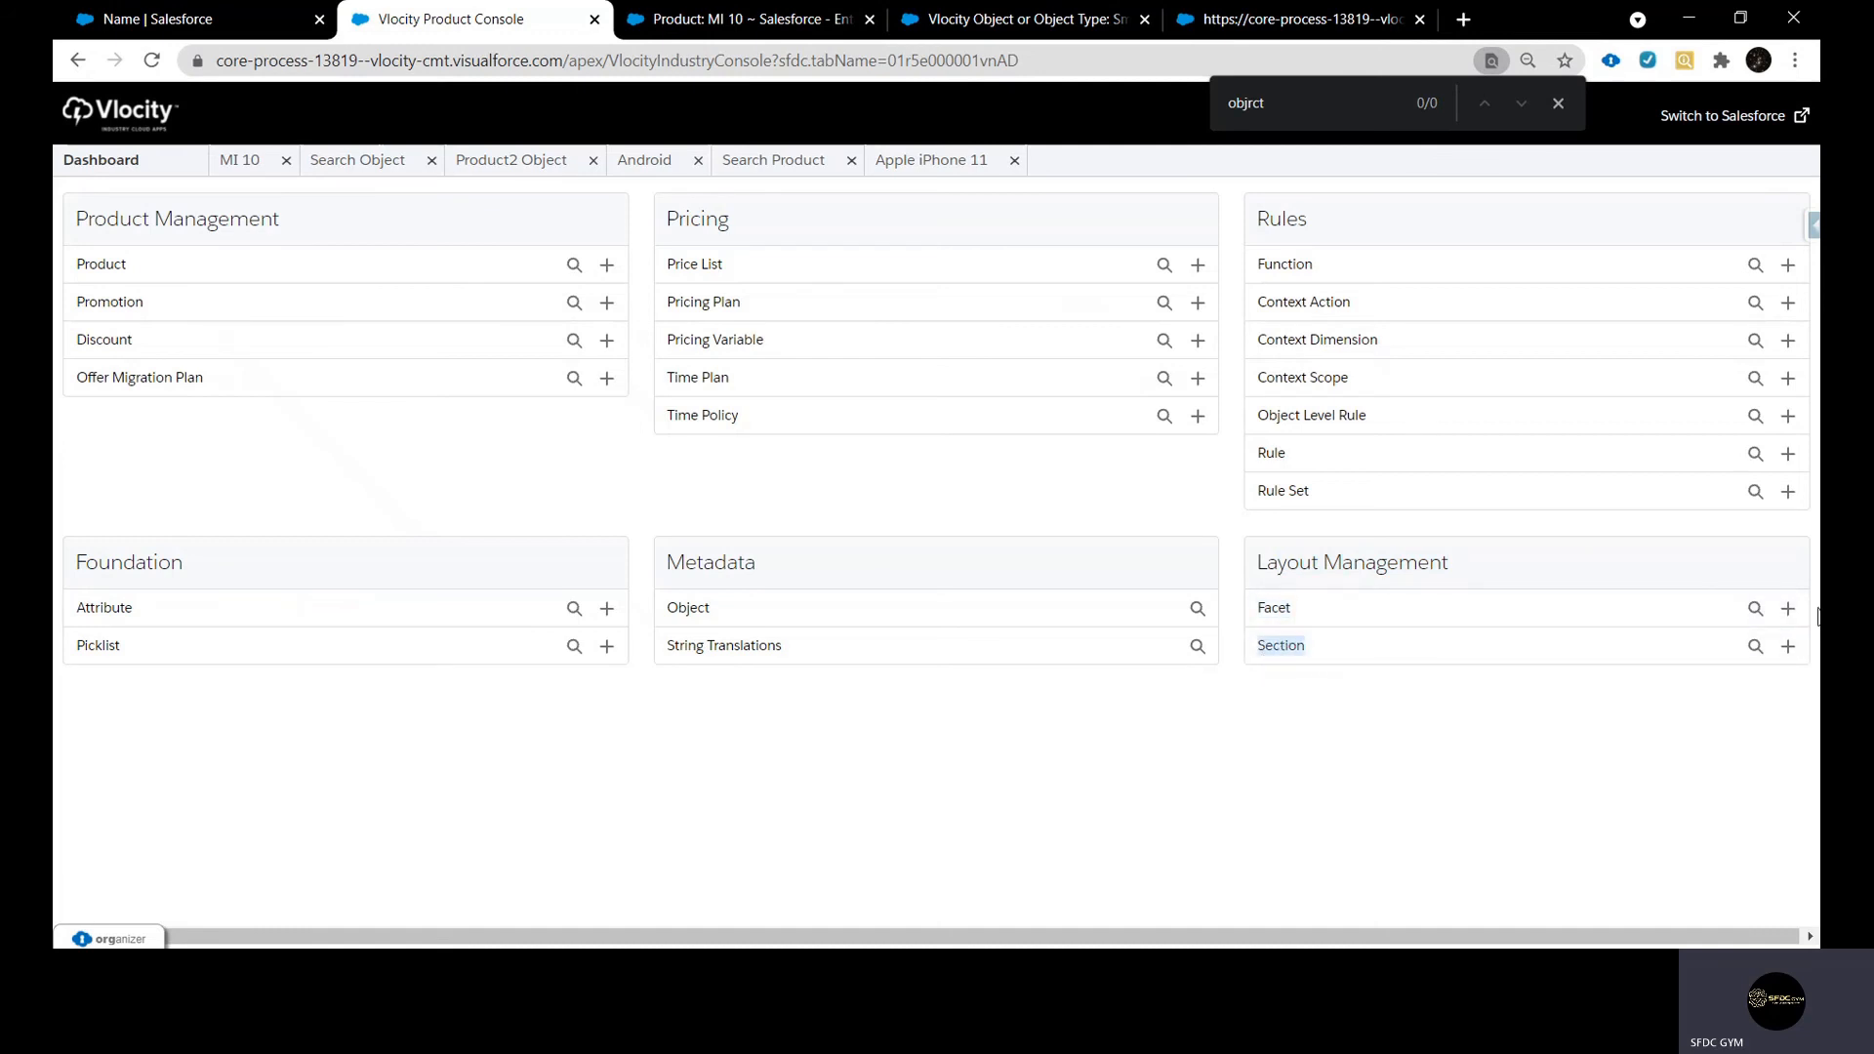
pyautogui.click(1786, 610)
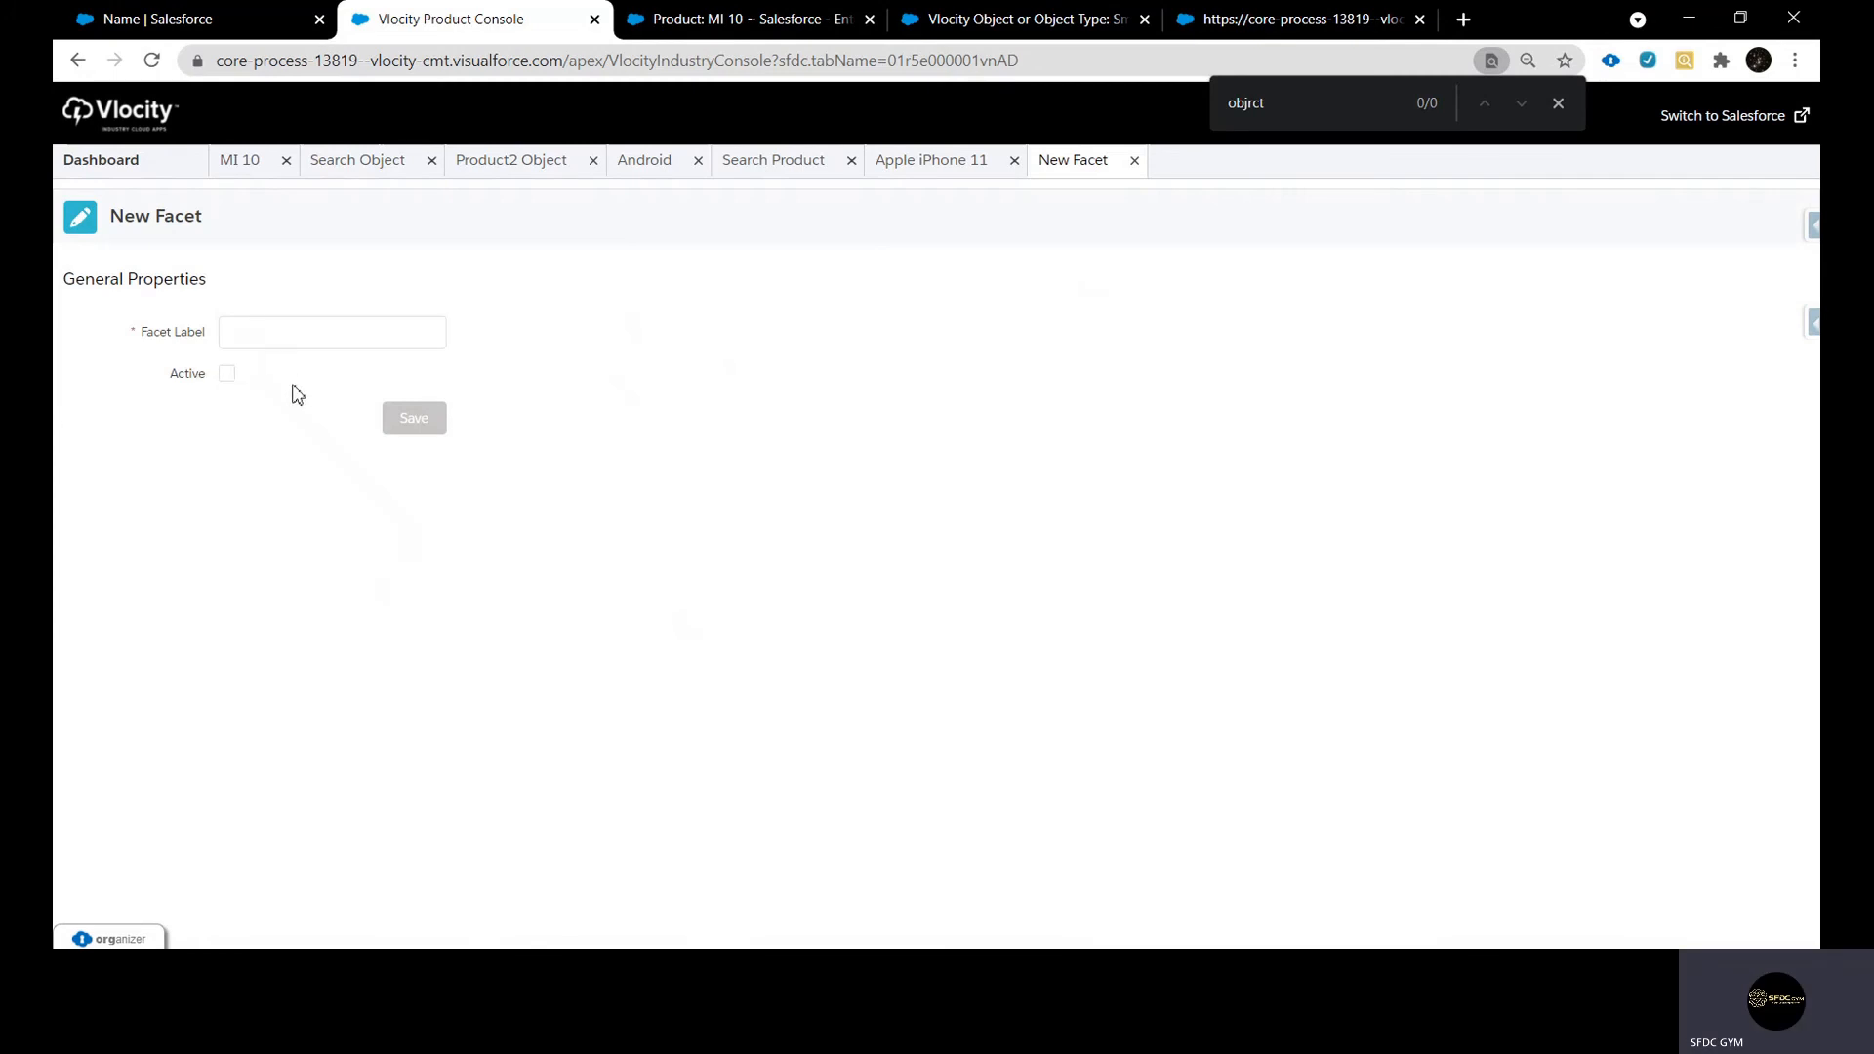
# Return to the MI 10 product and reload it to show the general properties from the Android layout
pyautogui.click(652, 166)
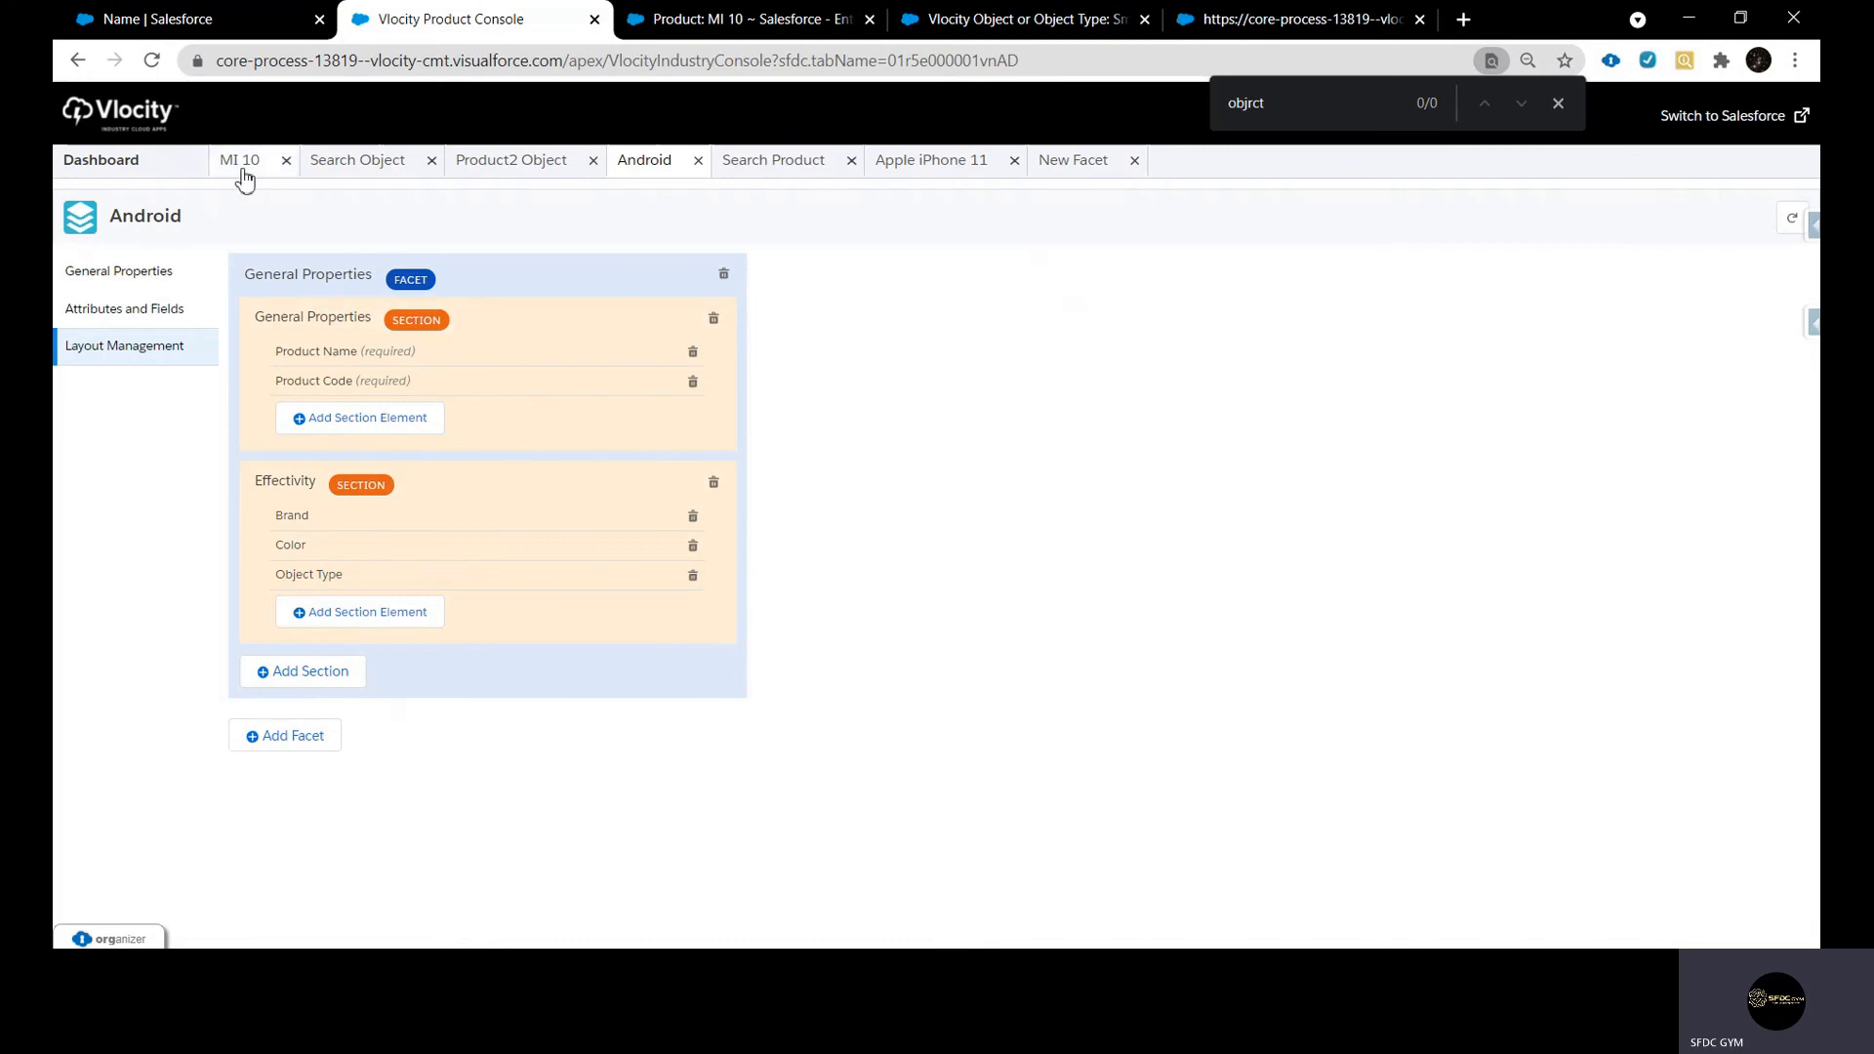
pyautogui.click(138, 325)
pyautogui.click(253, 164)
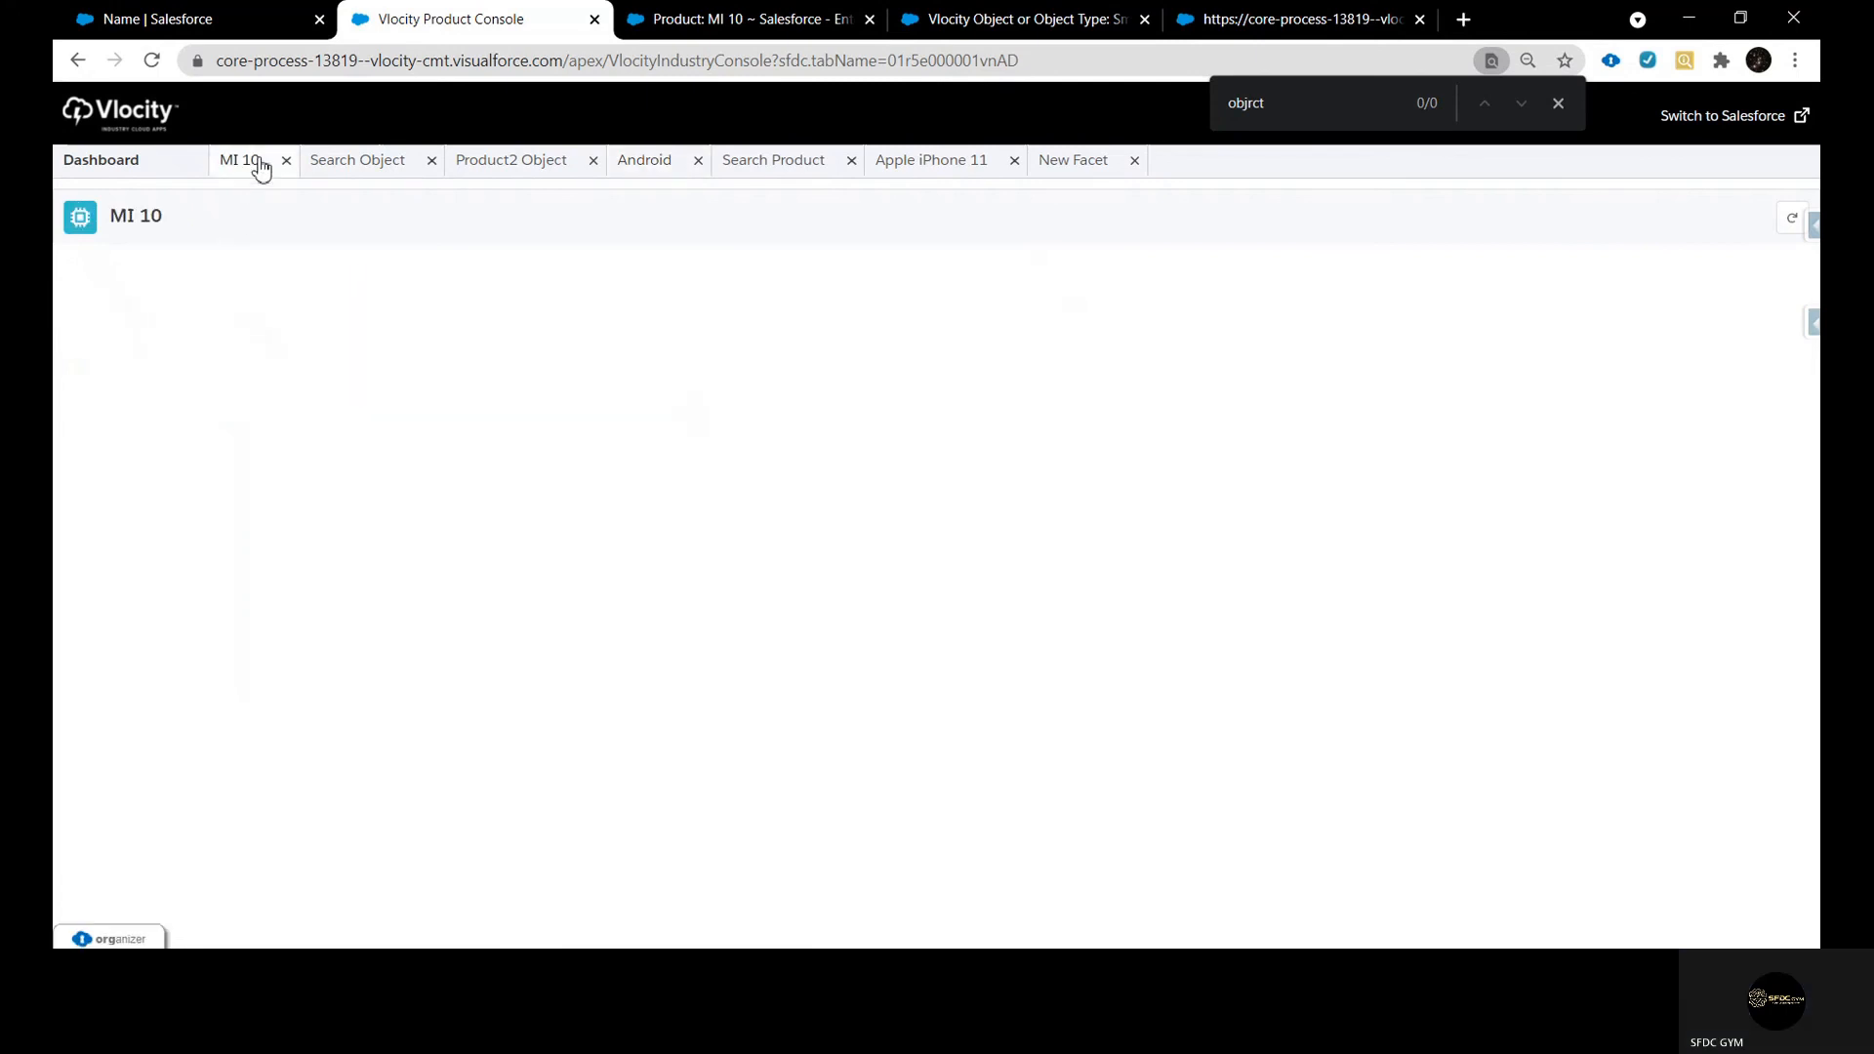
pyautogui.click(1792, 218)
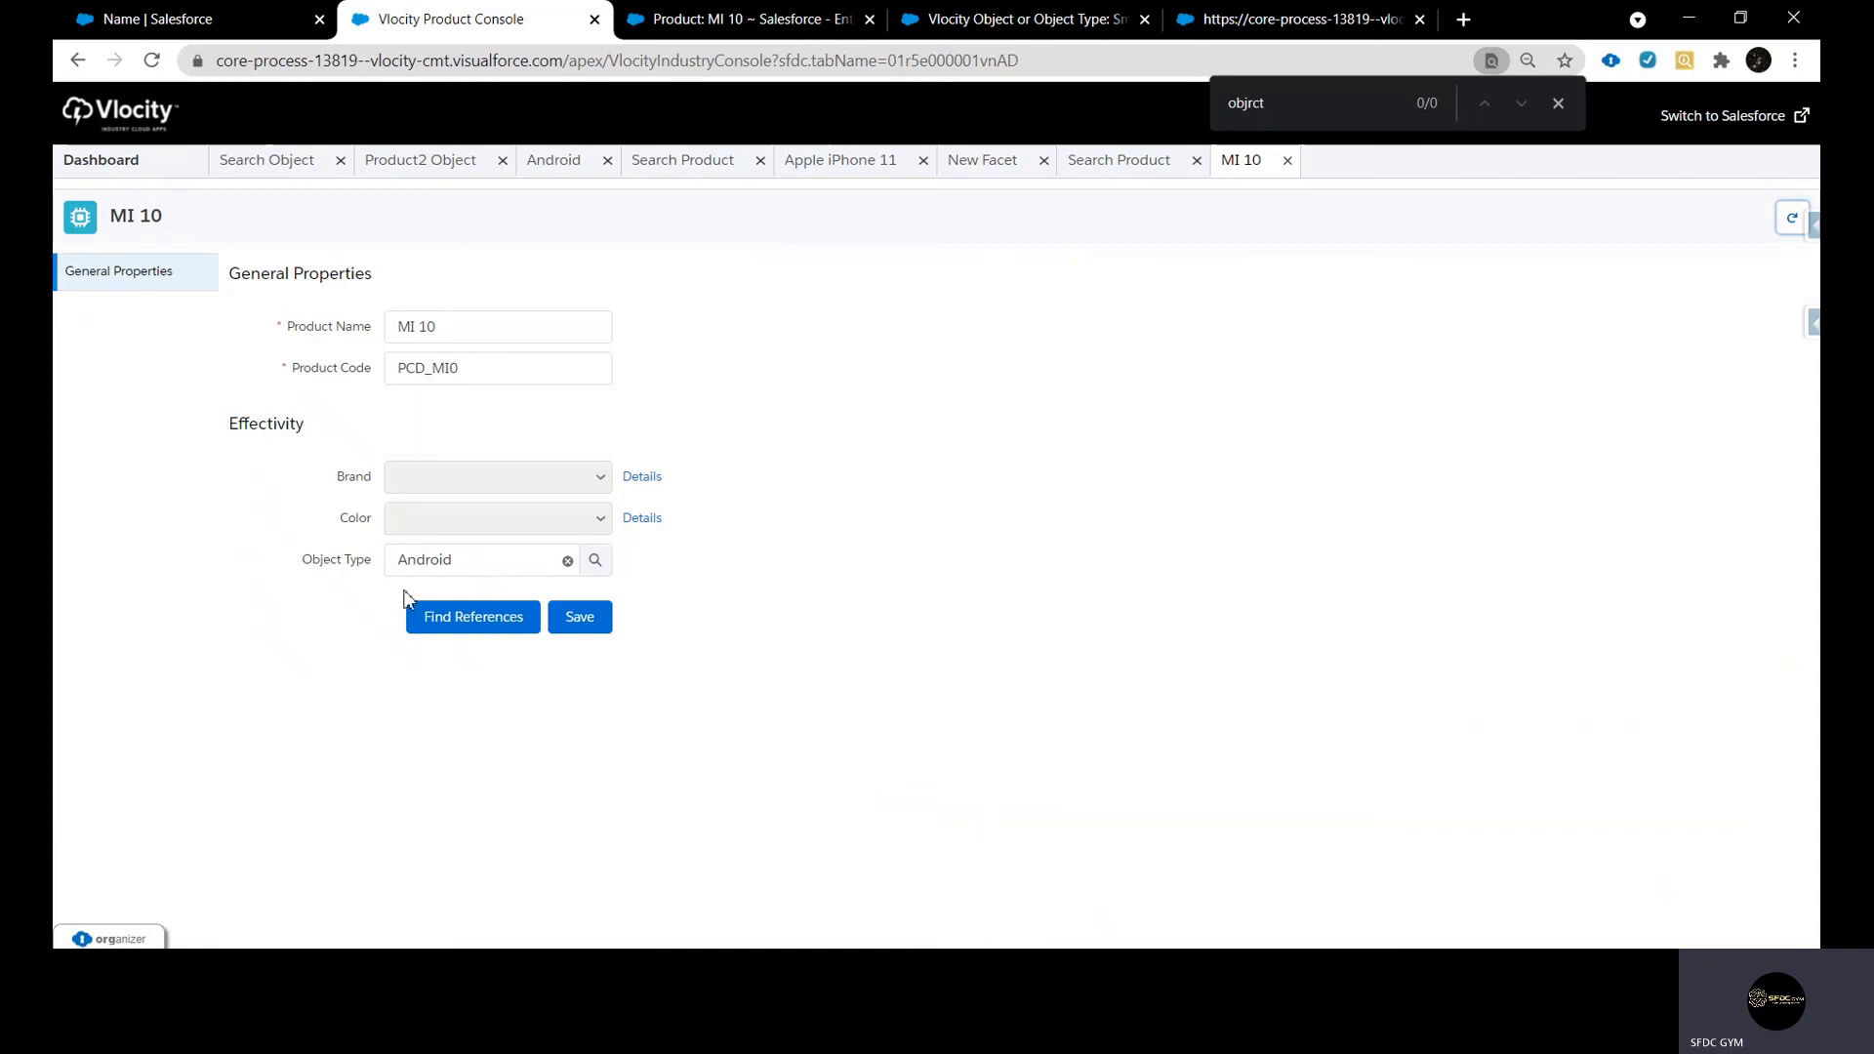
# Set the MI 10 product's Brand attribute value to Samsung and save the attribute details
pyautogui.click(655, 476)
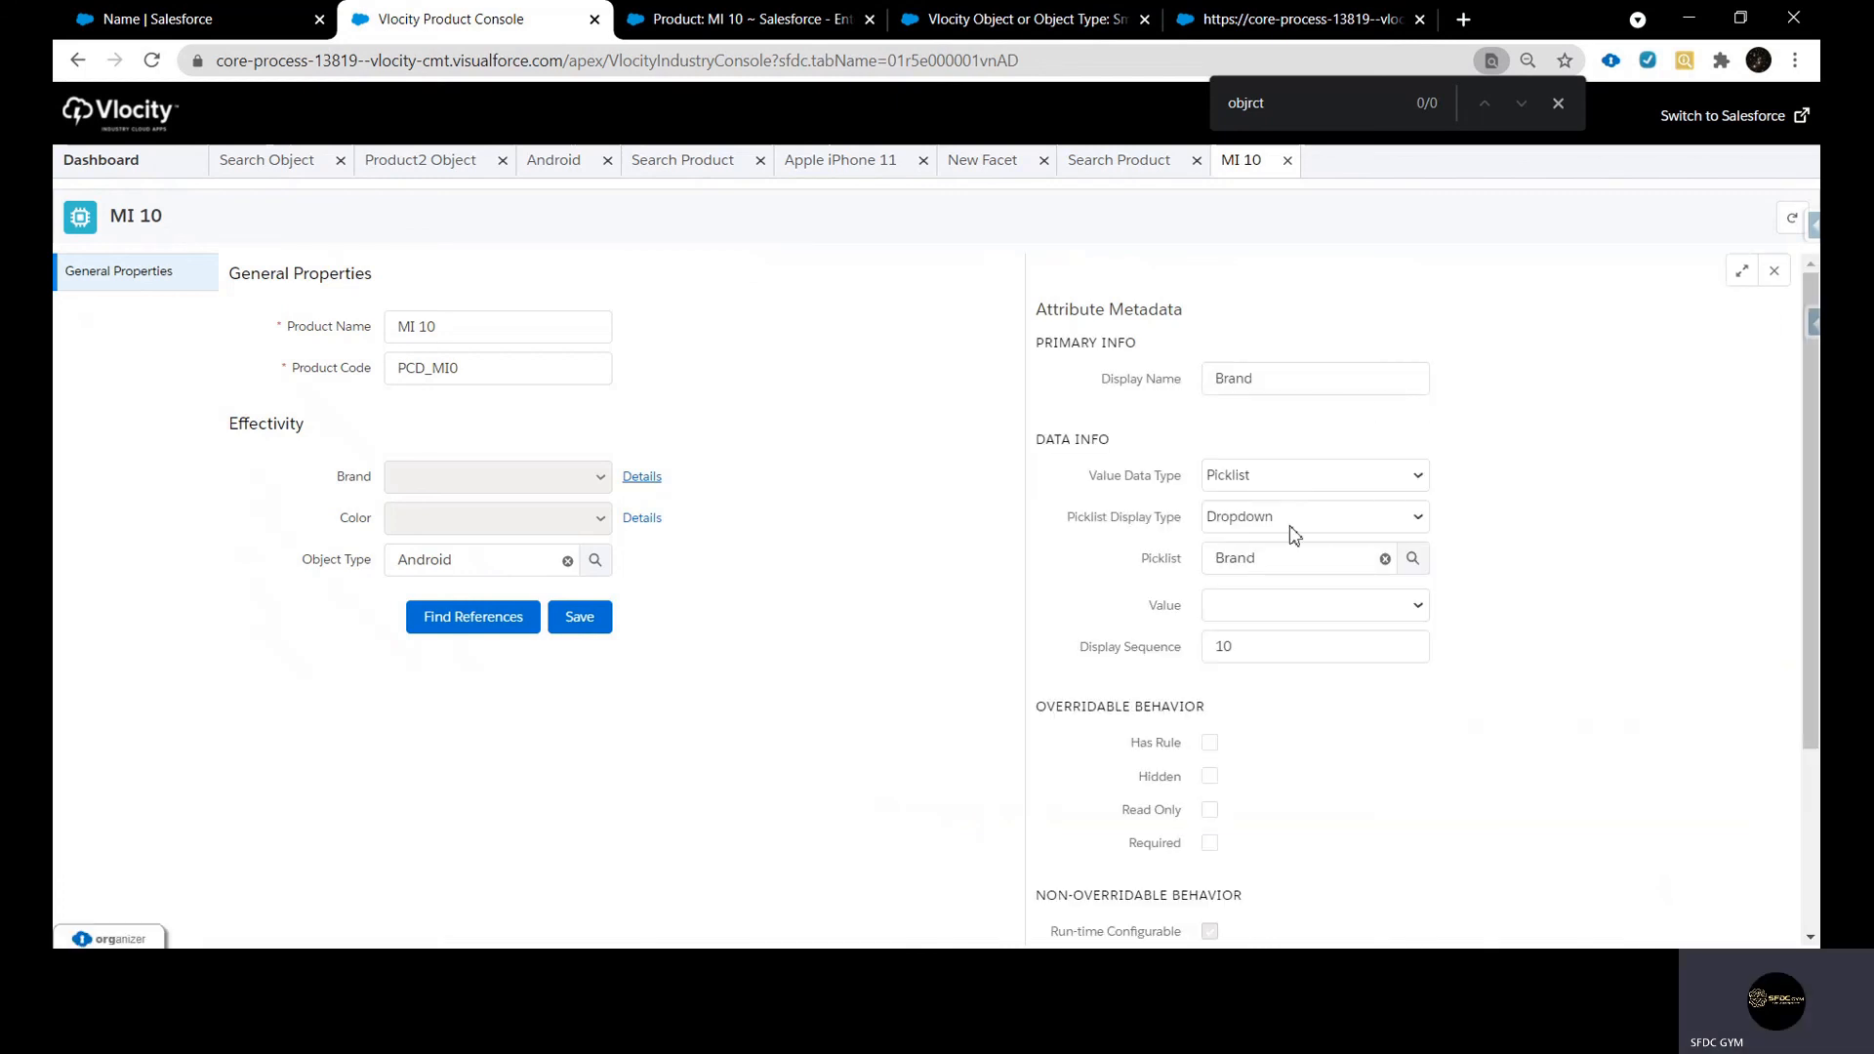
pyautogui.scroll(-1, 1317, 536)
pyautogui.click(1306, 402)
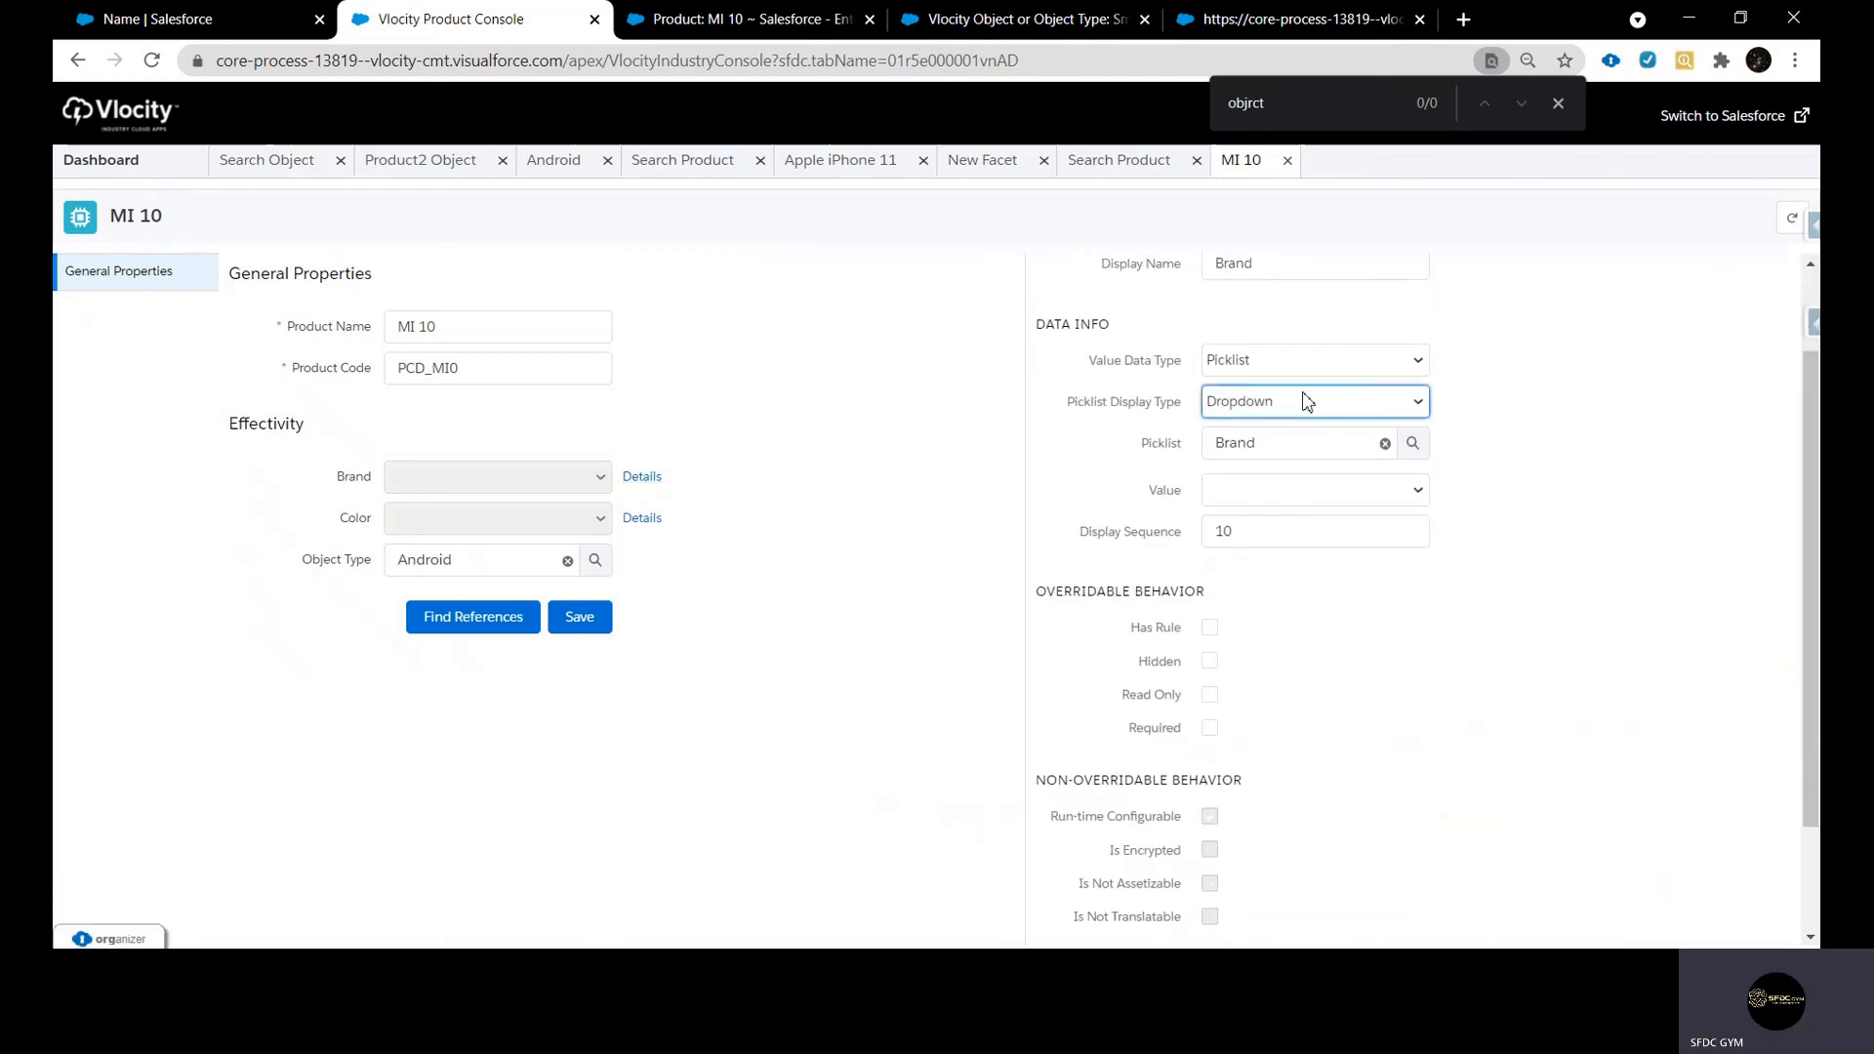
pyautogui.click(1289, 499)
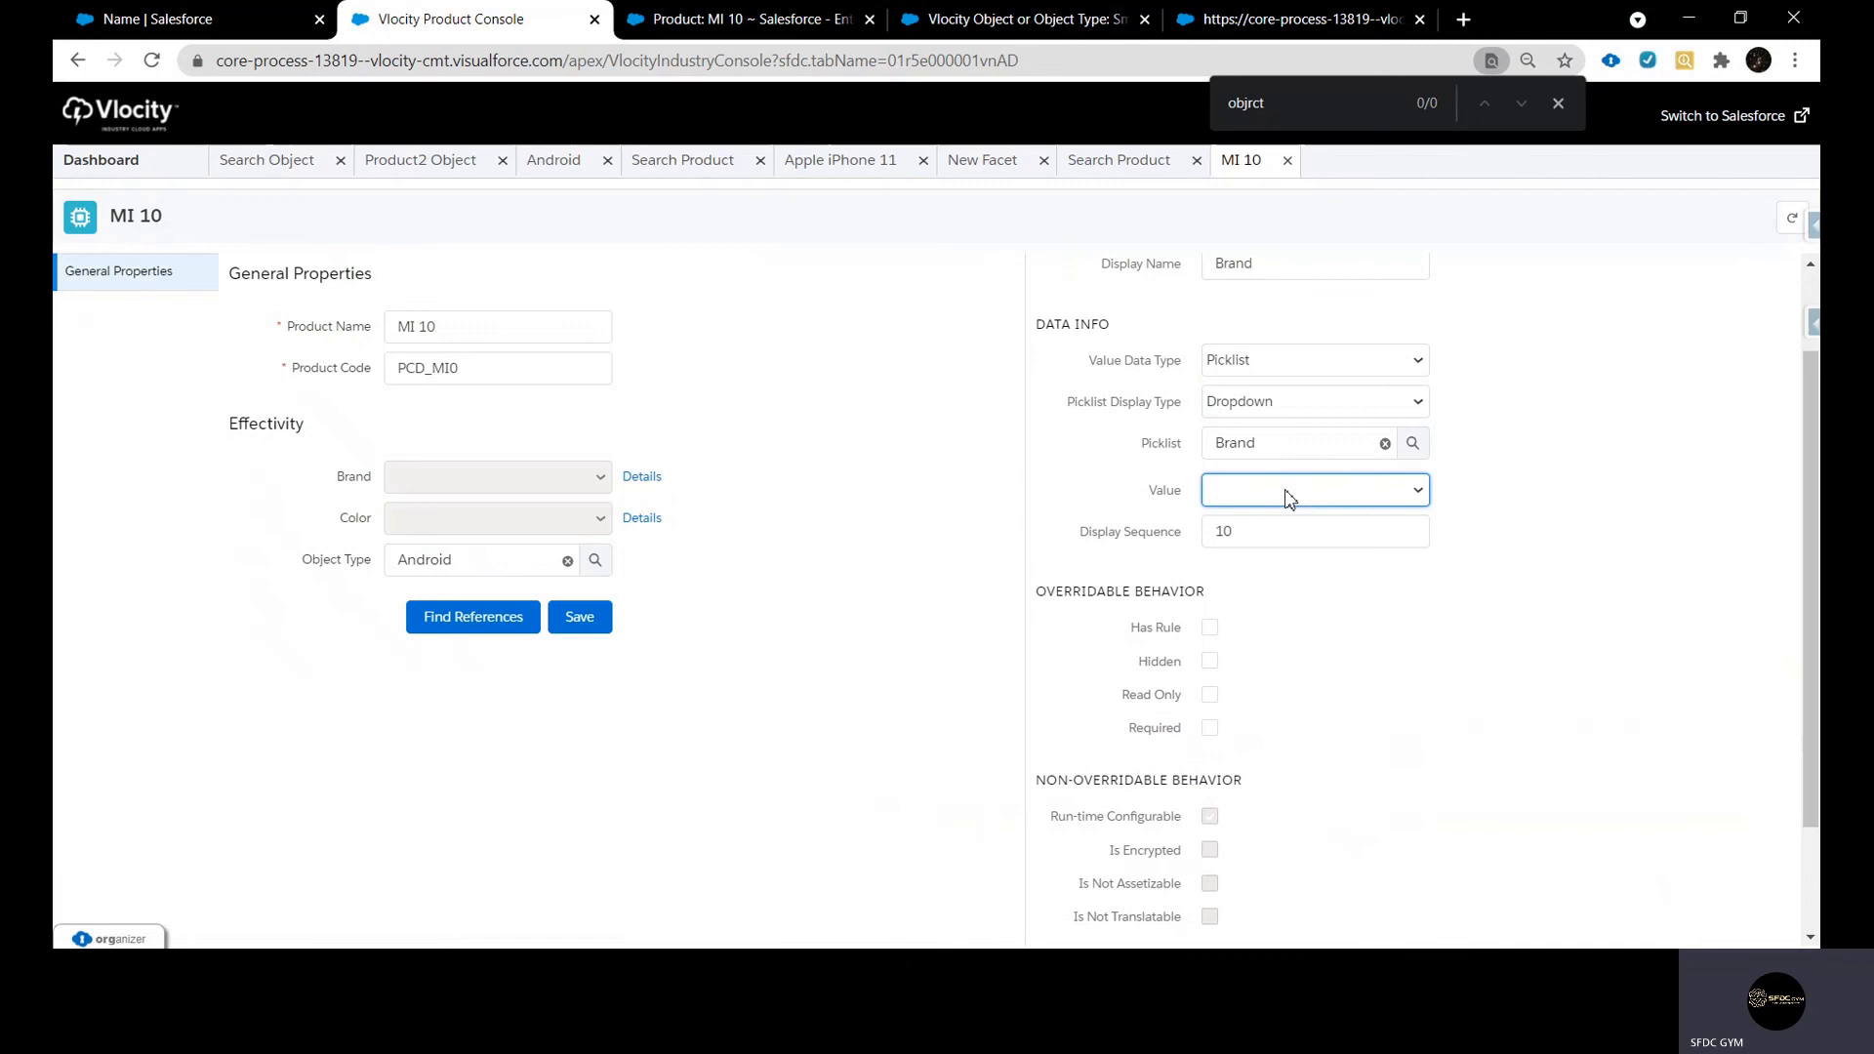
pyautogui.click(1270, 579)
pyautogui.scroll(-3, 1272, 644)
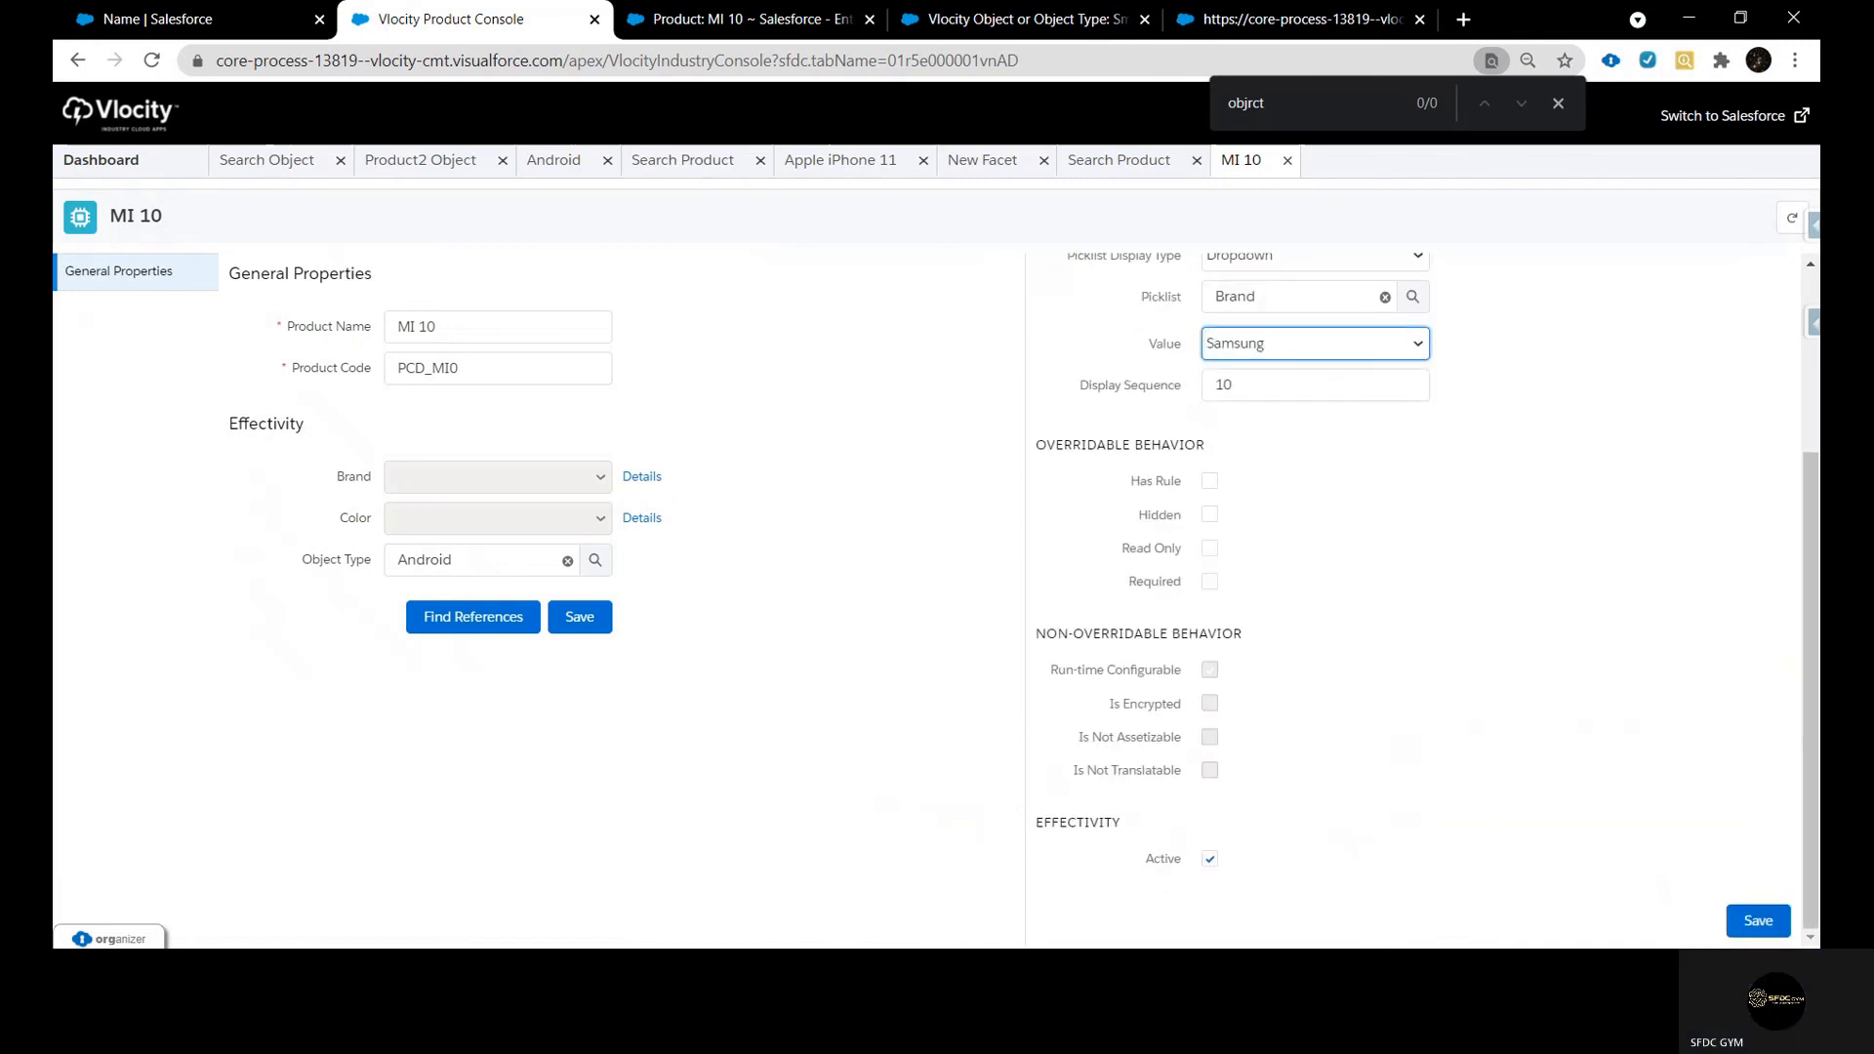
pyautogui.click(1745, 917)
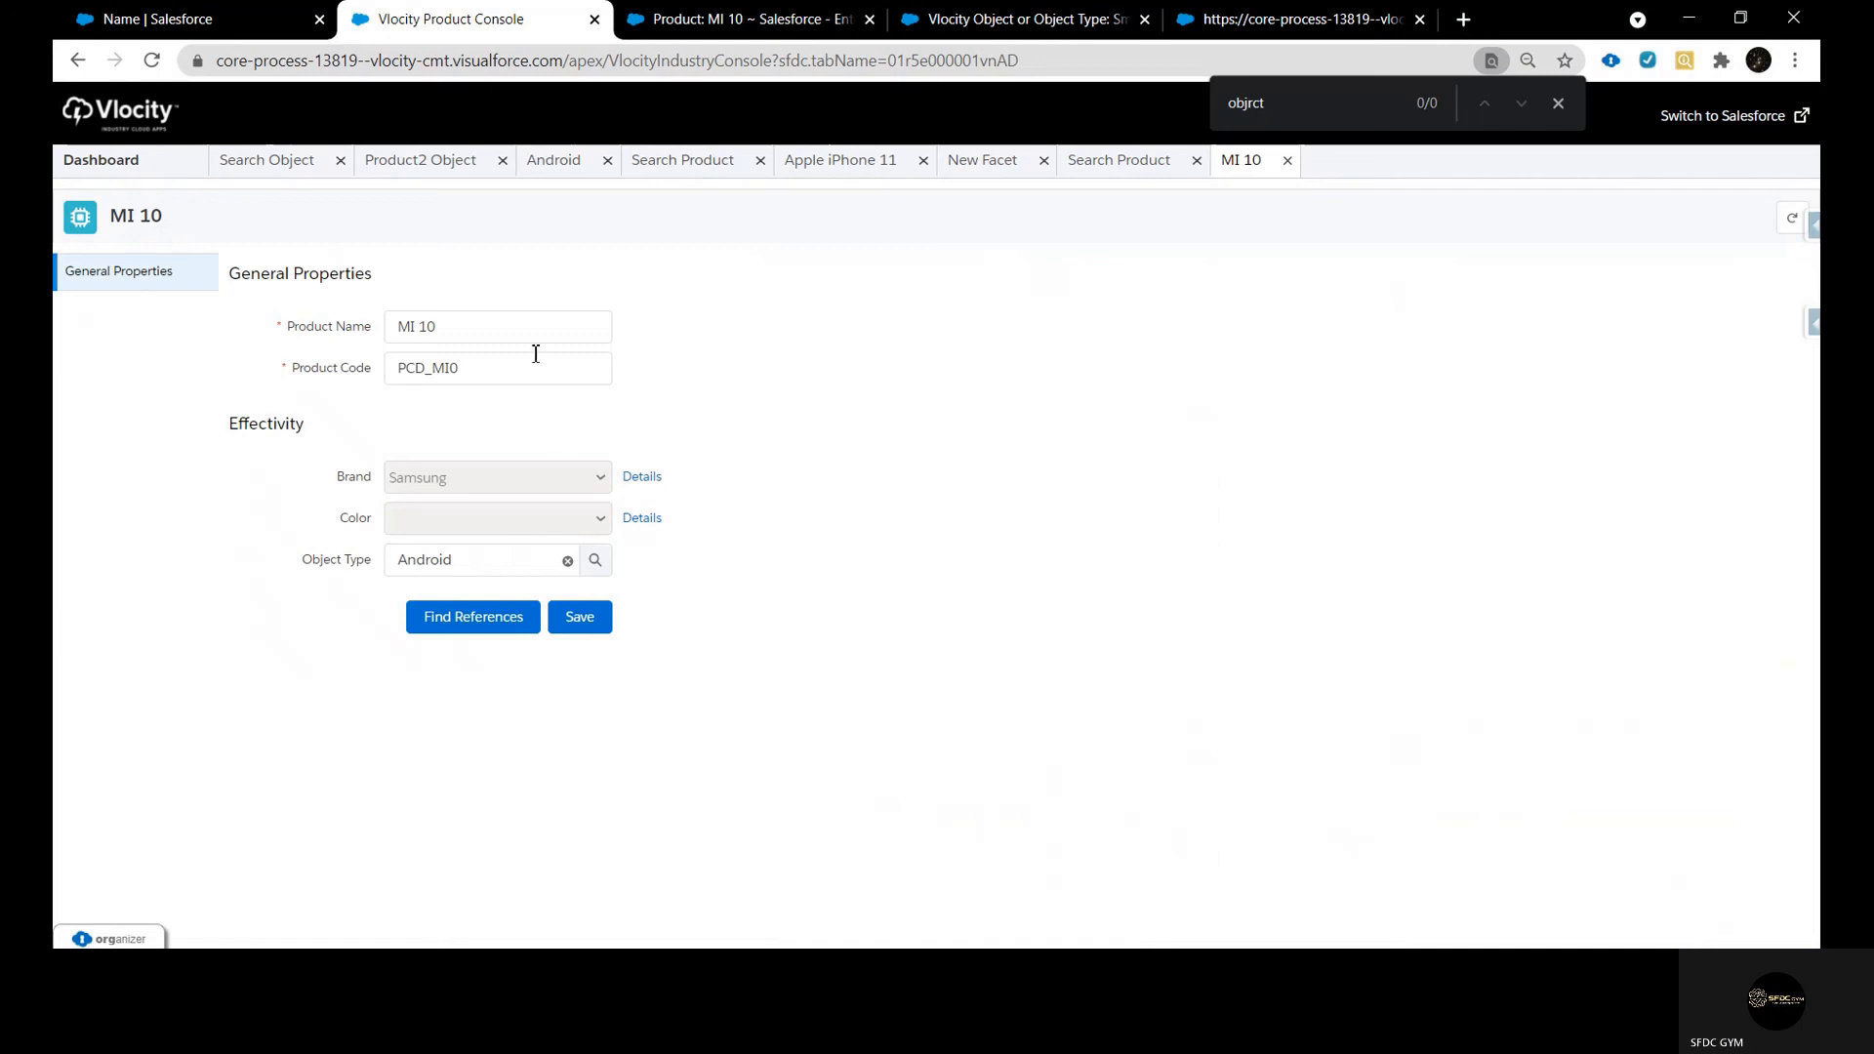
# Set the MI 10 product's Color attribute value to Blue and save the attribute details
pyautogui.click(487, 332)
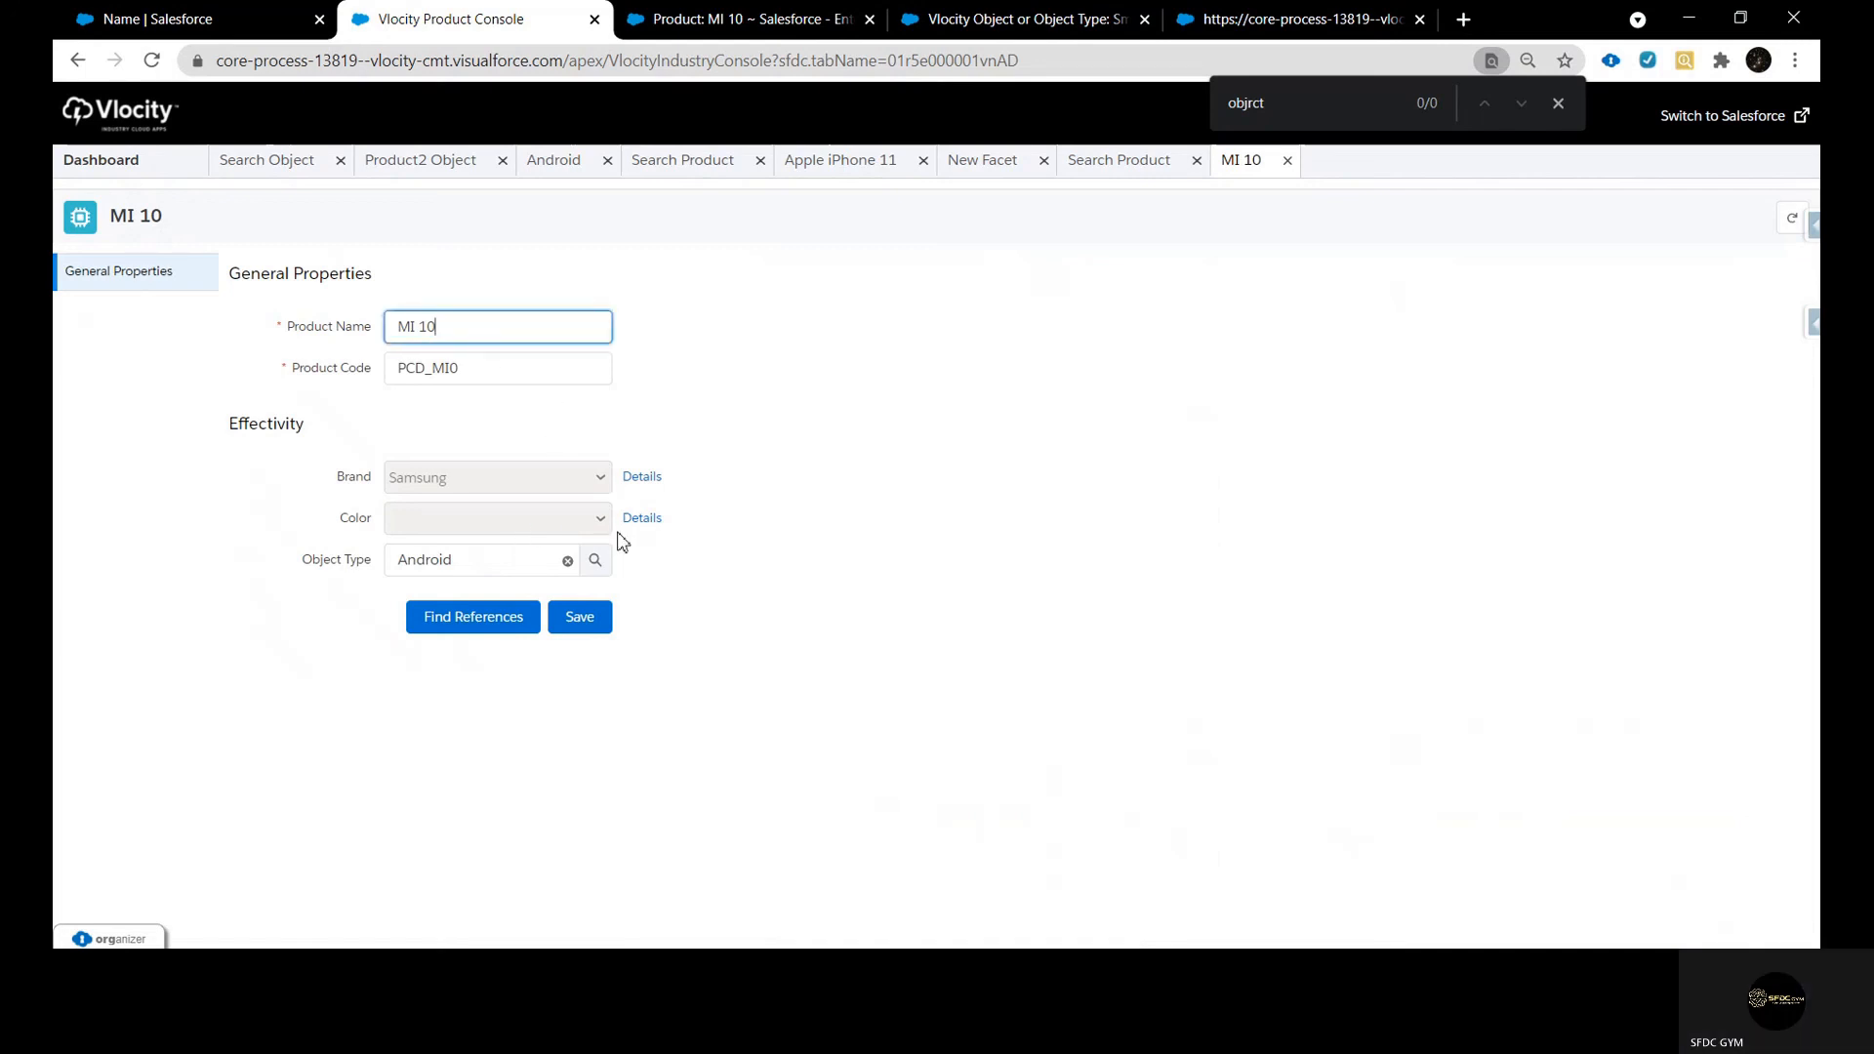
pyautogui.click(654, 531)
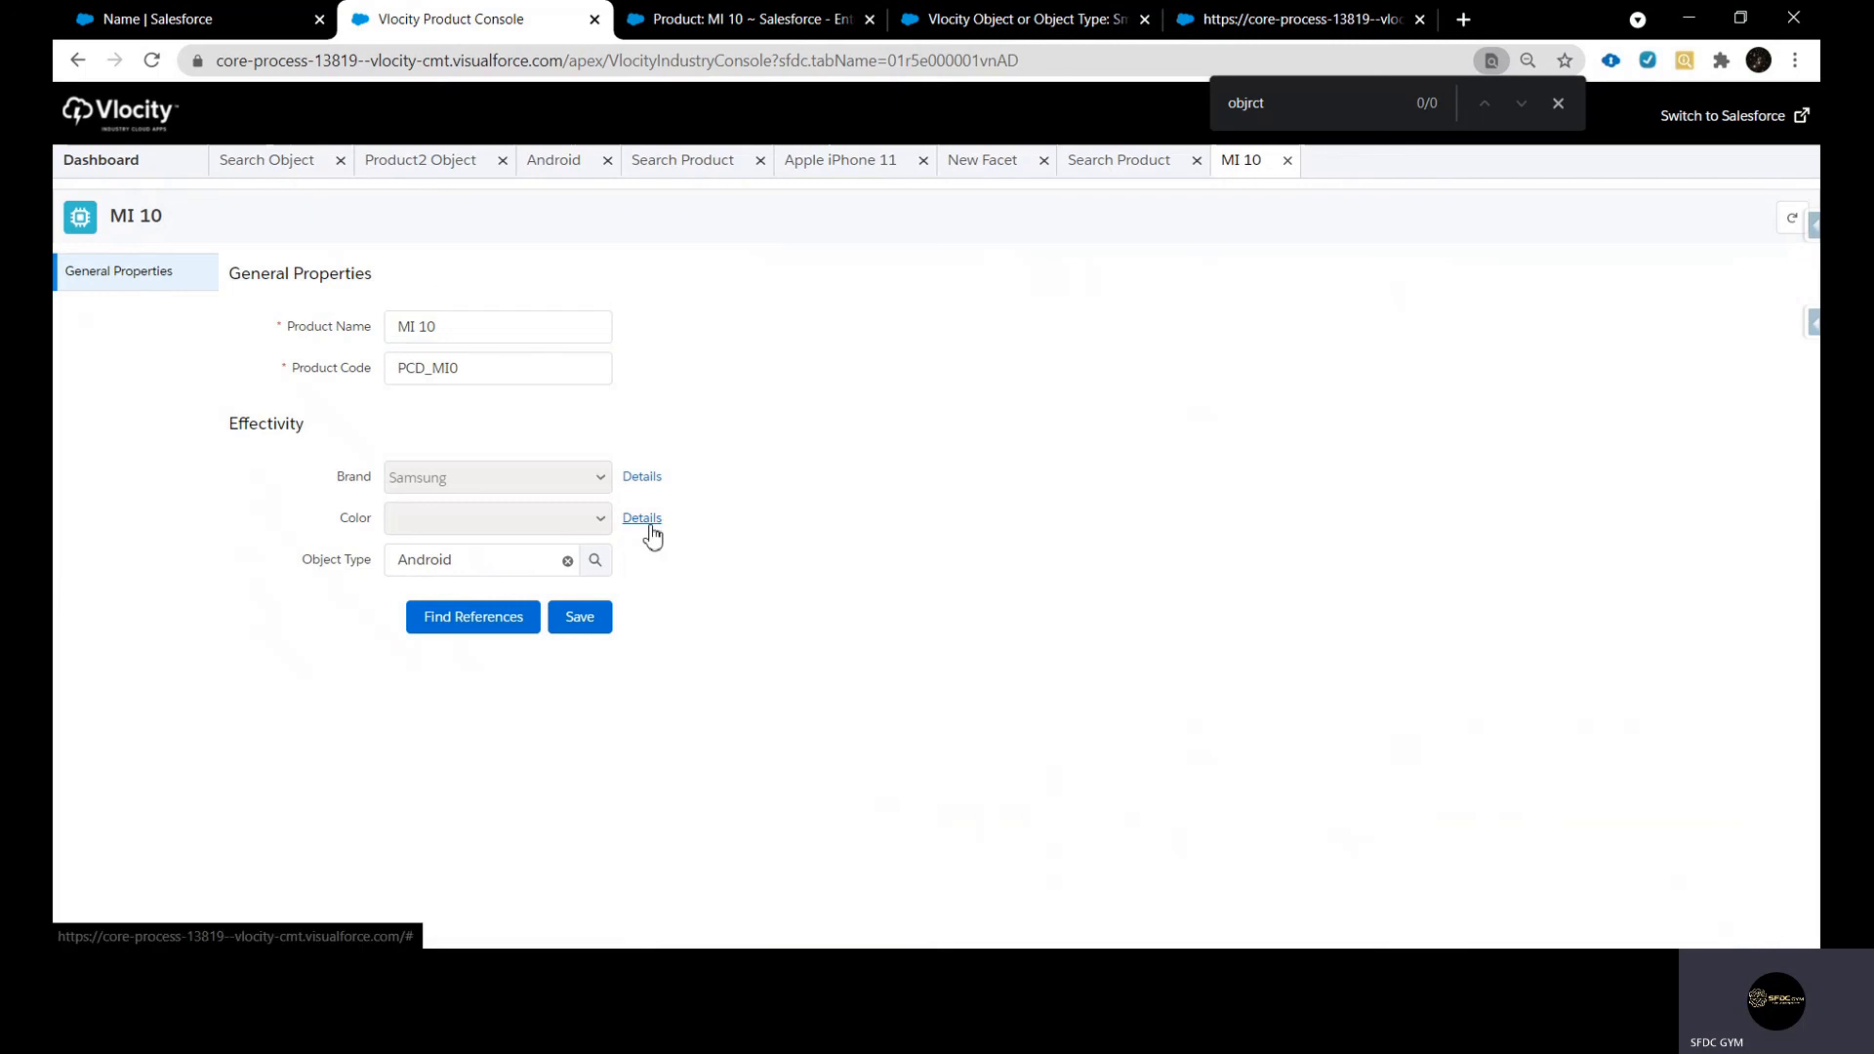
pyautogui.click(644, 520)
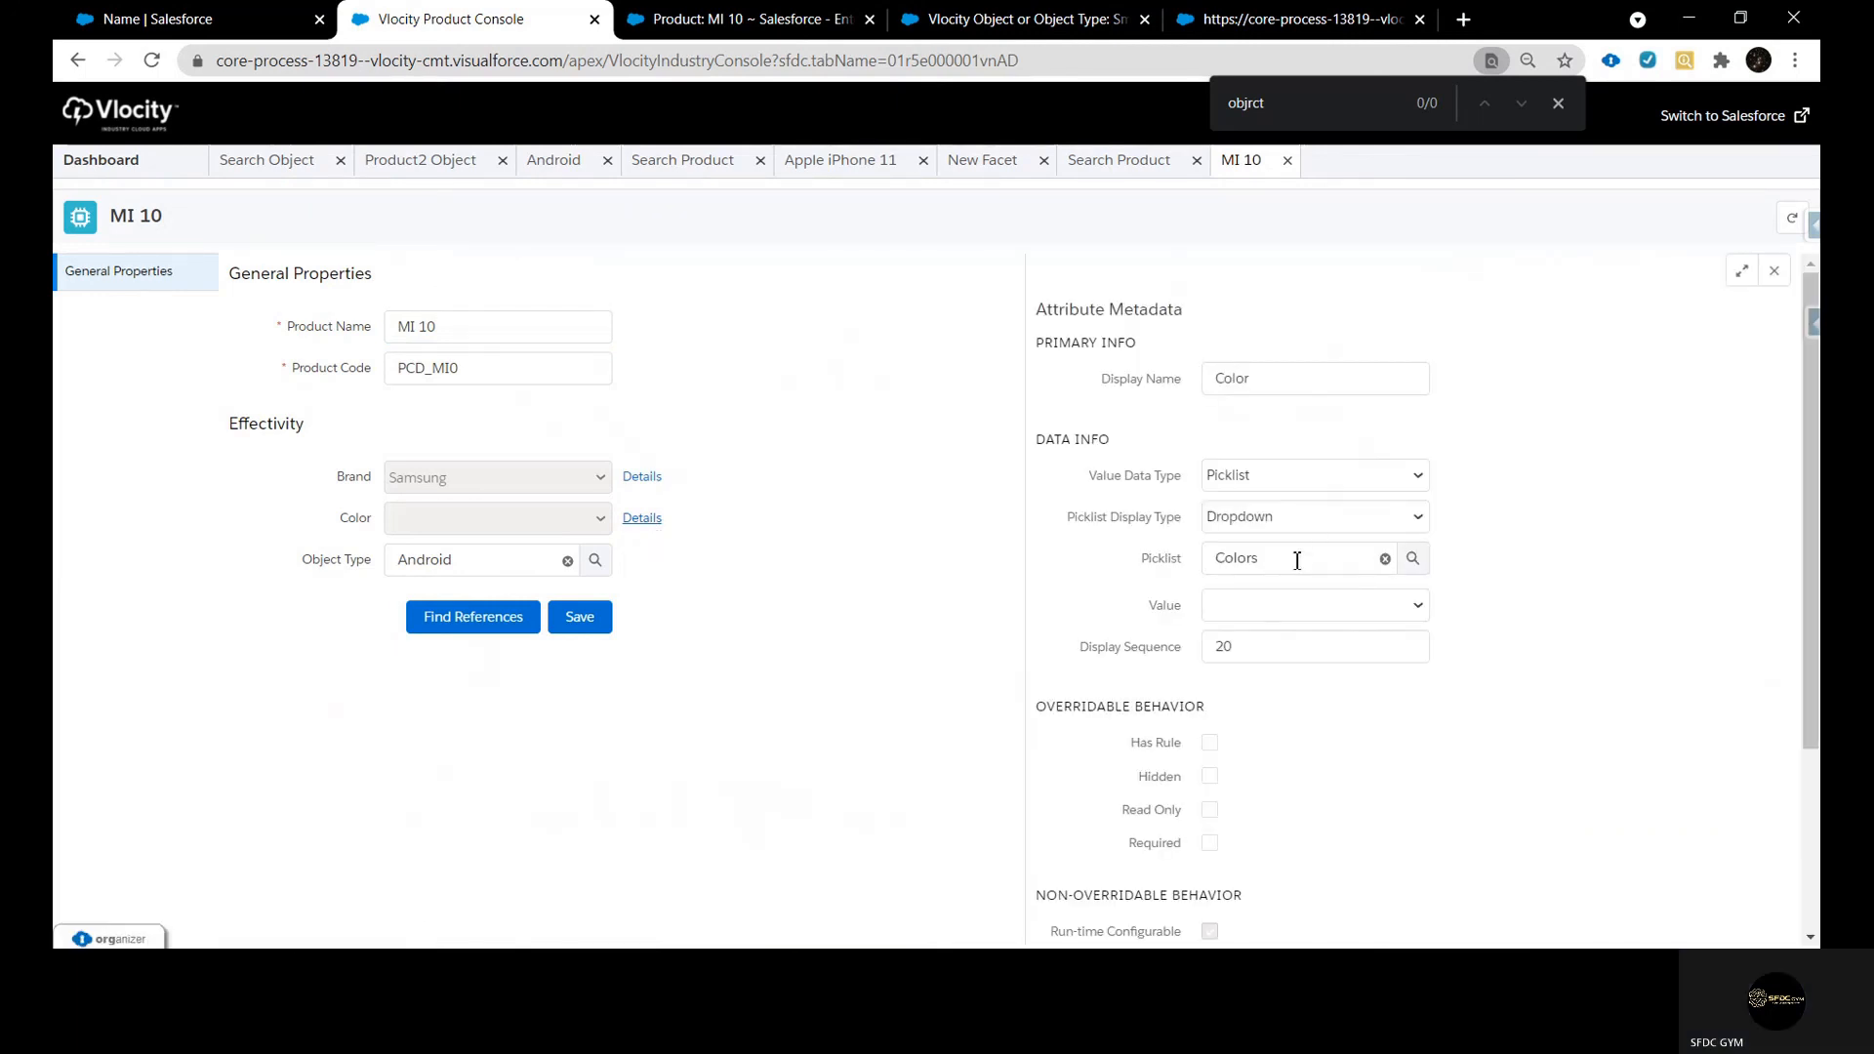
pyautogui.scroll(-1, 1298, 556)
pyautogui.click(1306, 503)
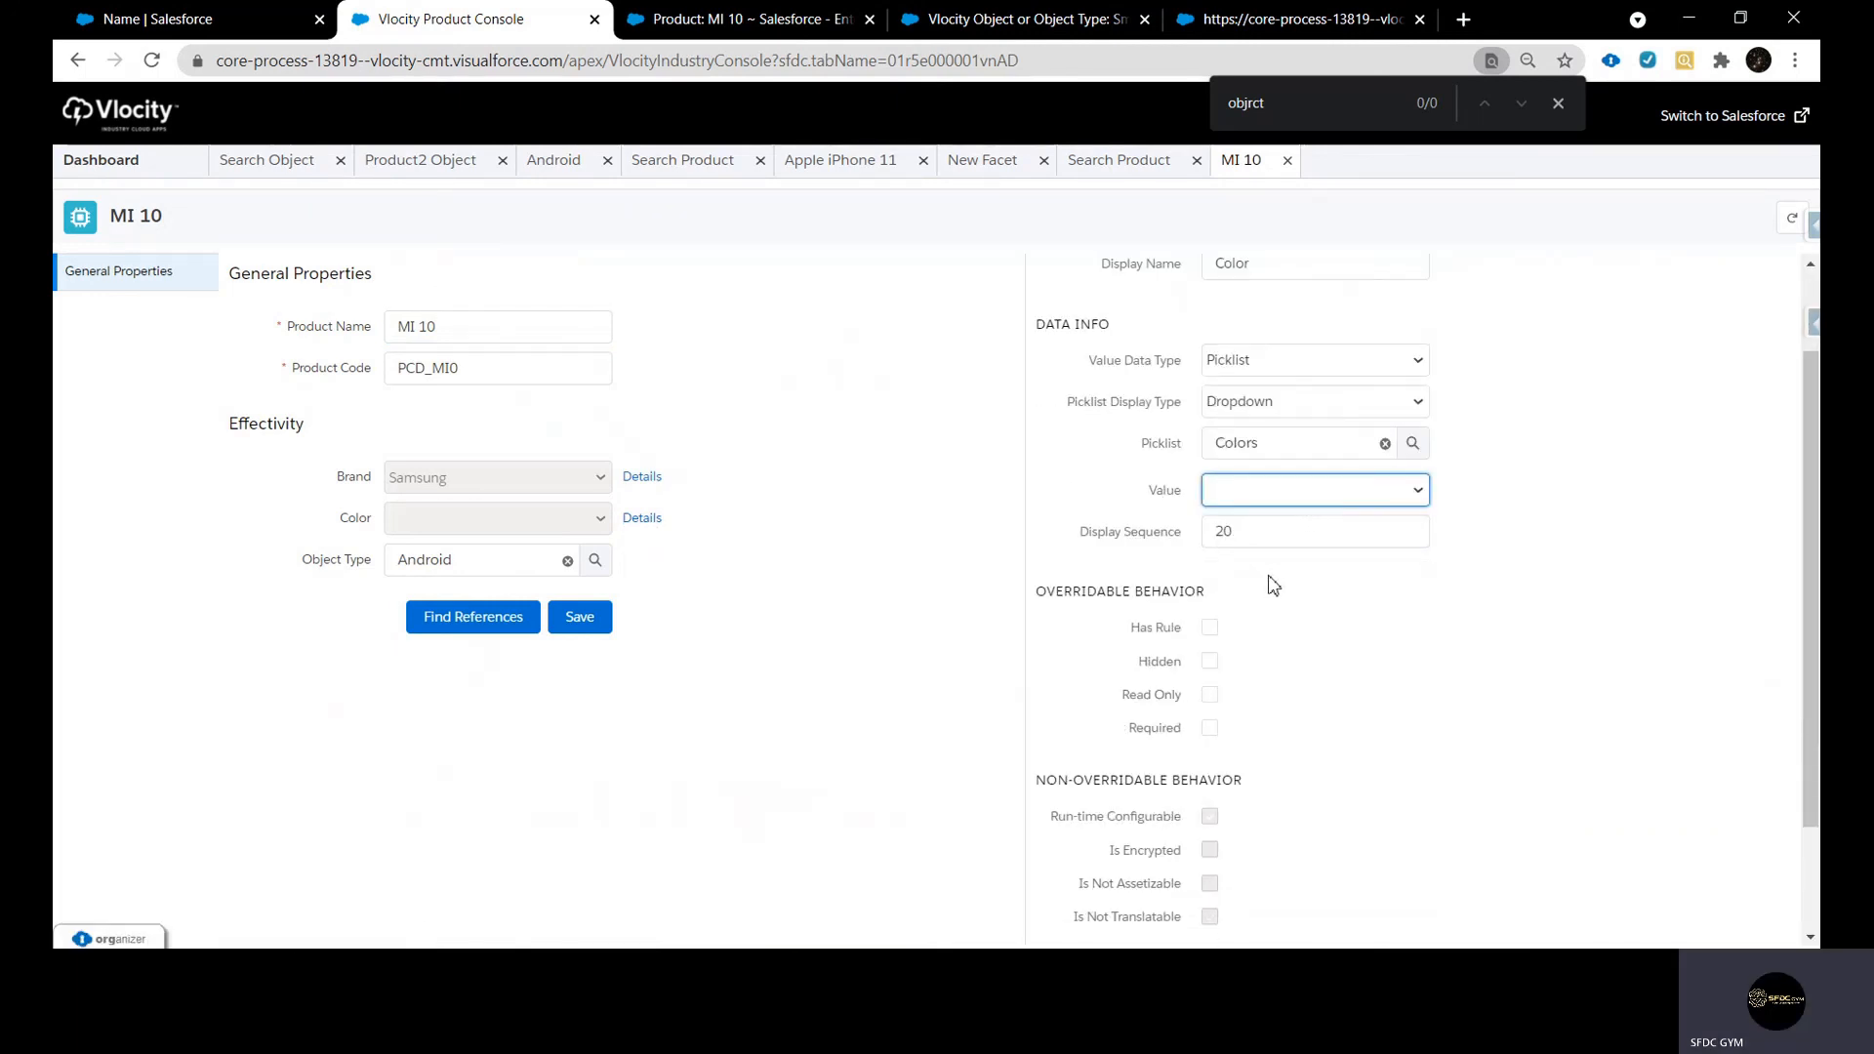
pyautogui.click(1268, 579)
pyautogui.scroll(-1, 1606, 702)
pyautogui.click(1756, 920)
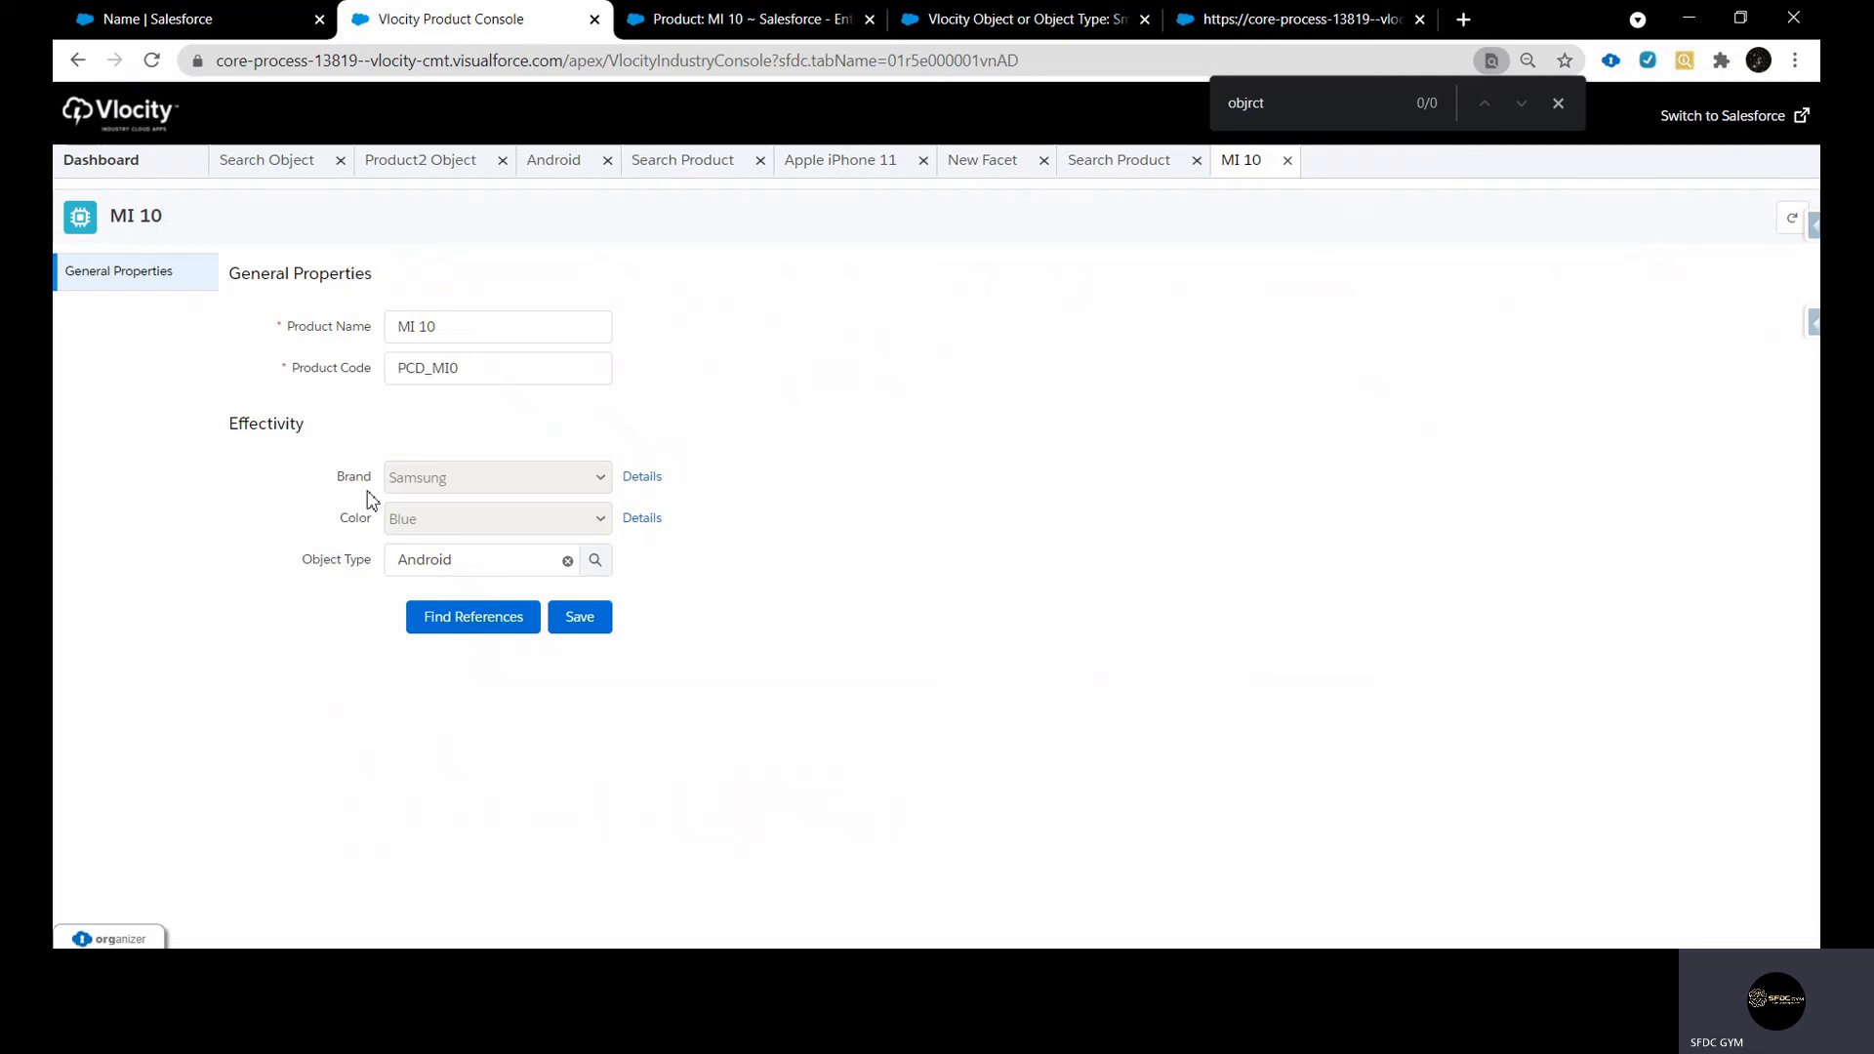
# Review which of Android's assigned items are attributes and which are fields, and return to the Product2 object types
pyautogui.click(560, 172)
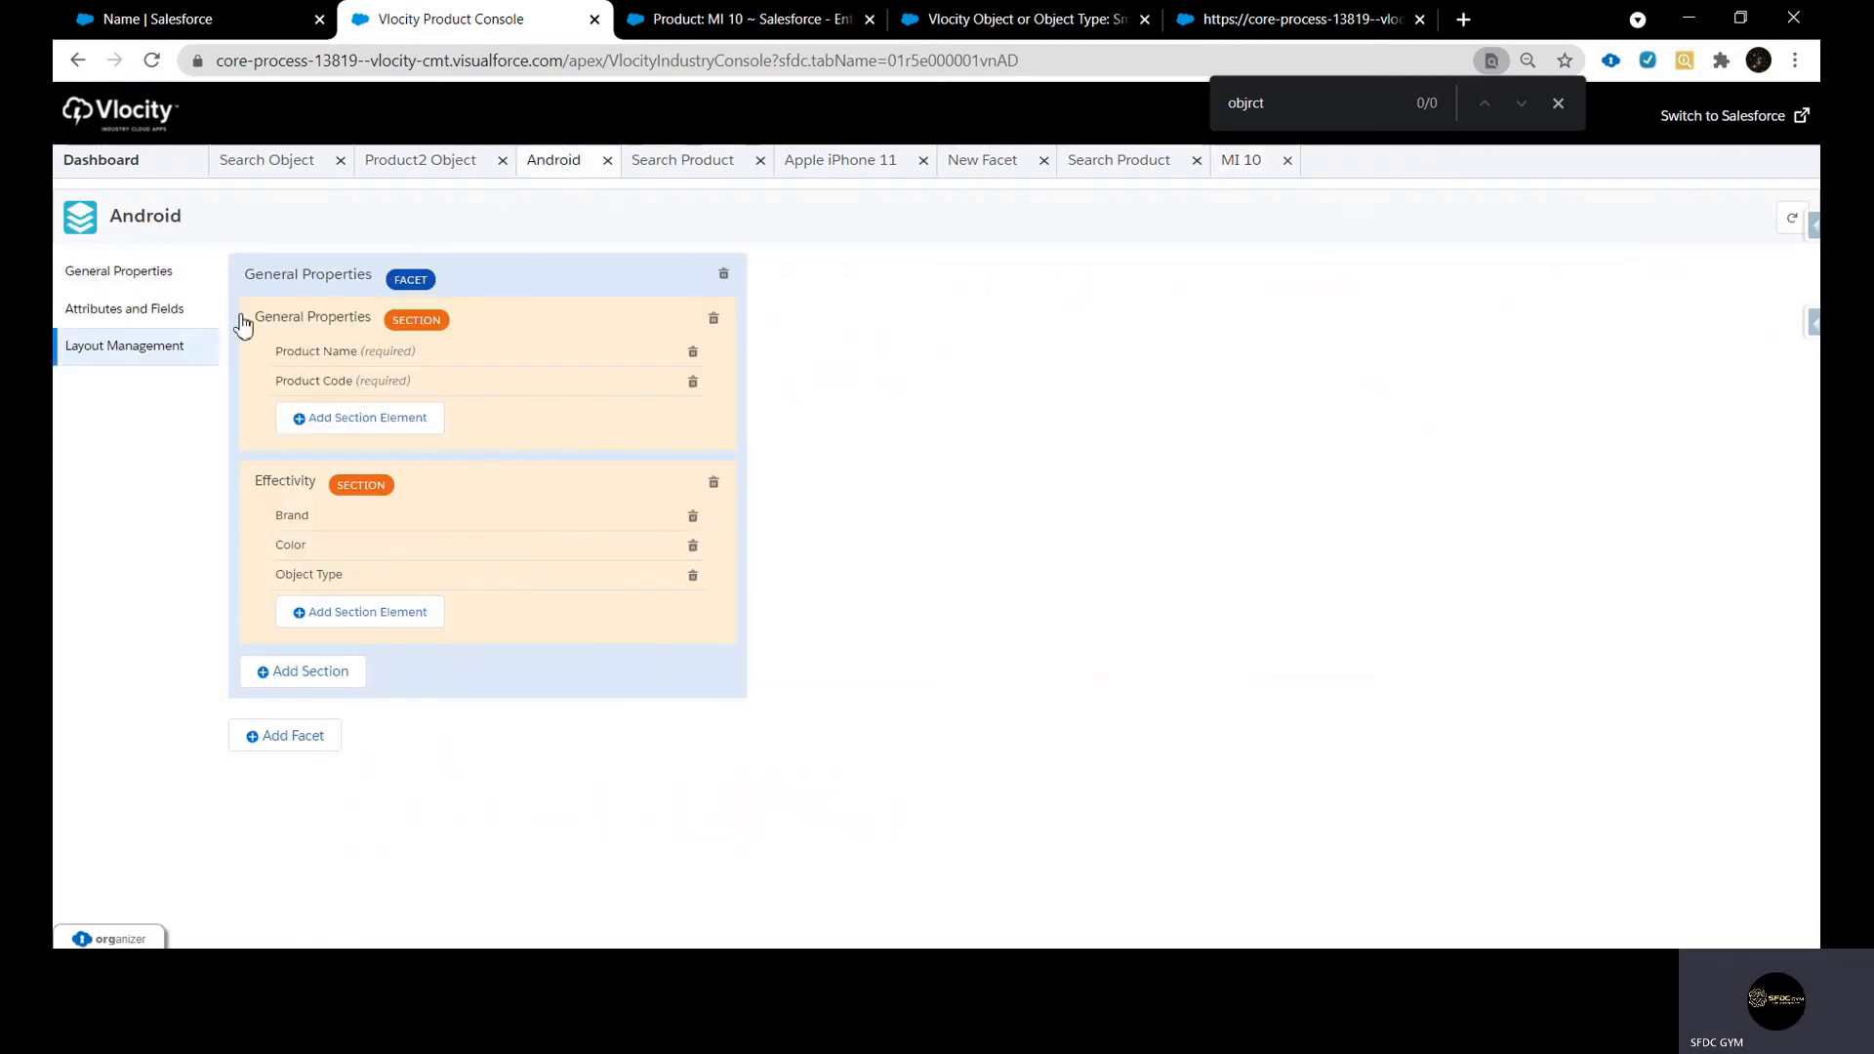
pyautogui.click(104, 310)
pyautogui.click(448, 328)
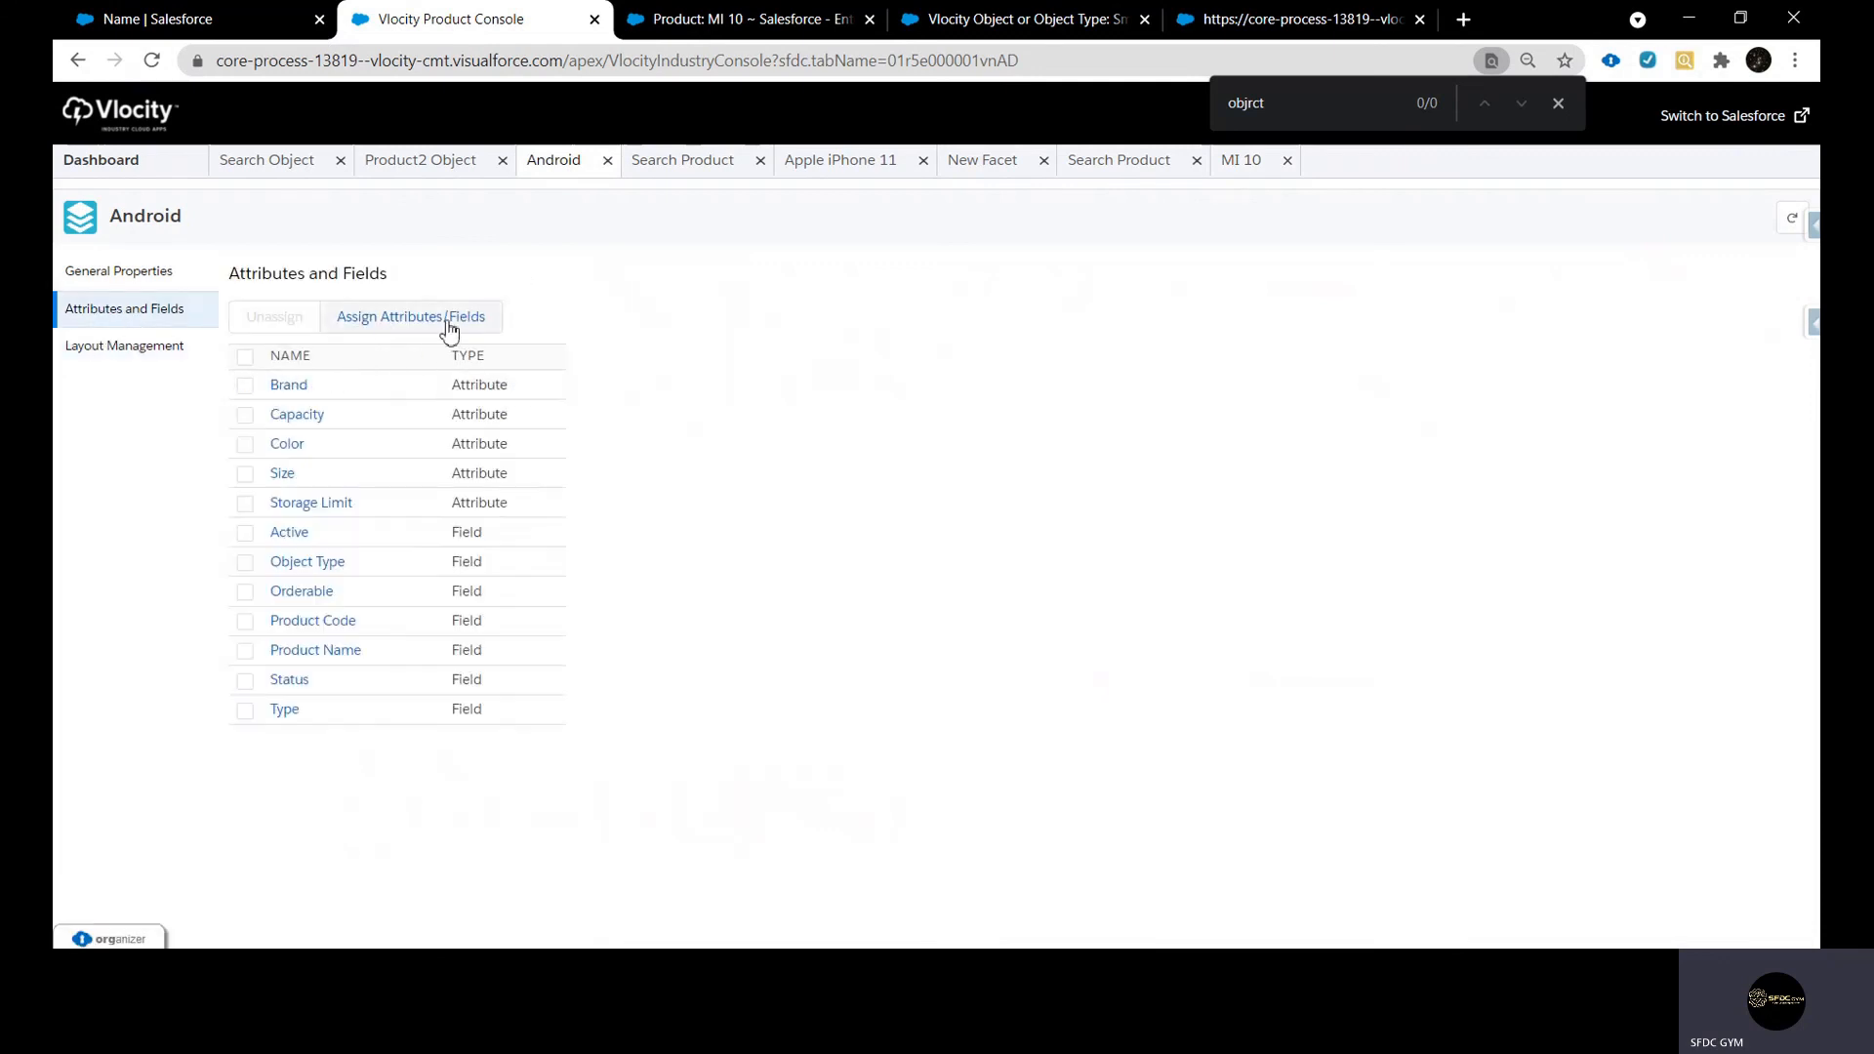
pyautogui.moveTo(453, 384); pyautogui.dragTo(542, 456)
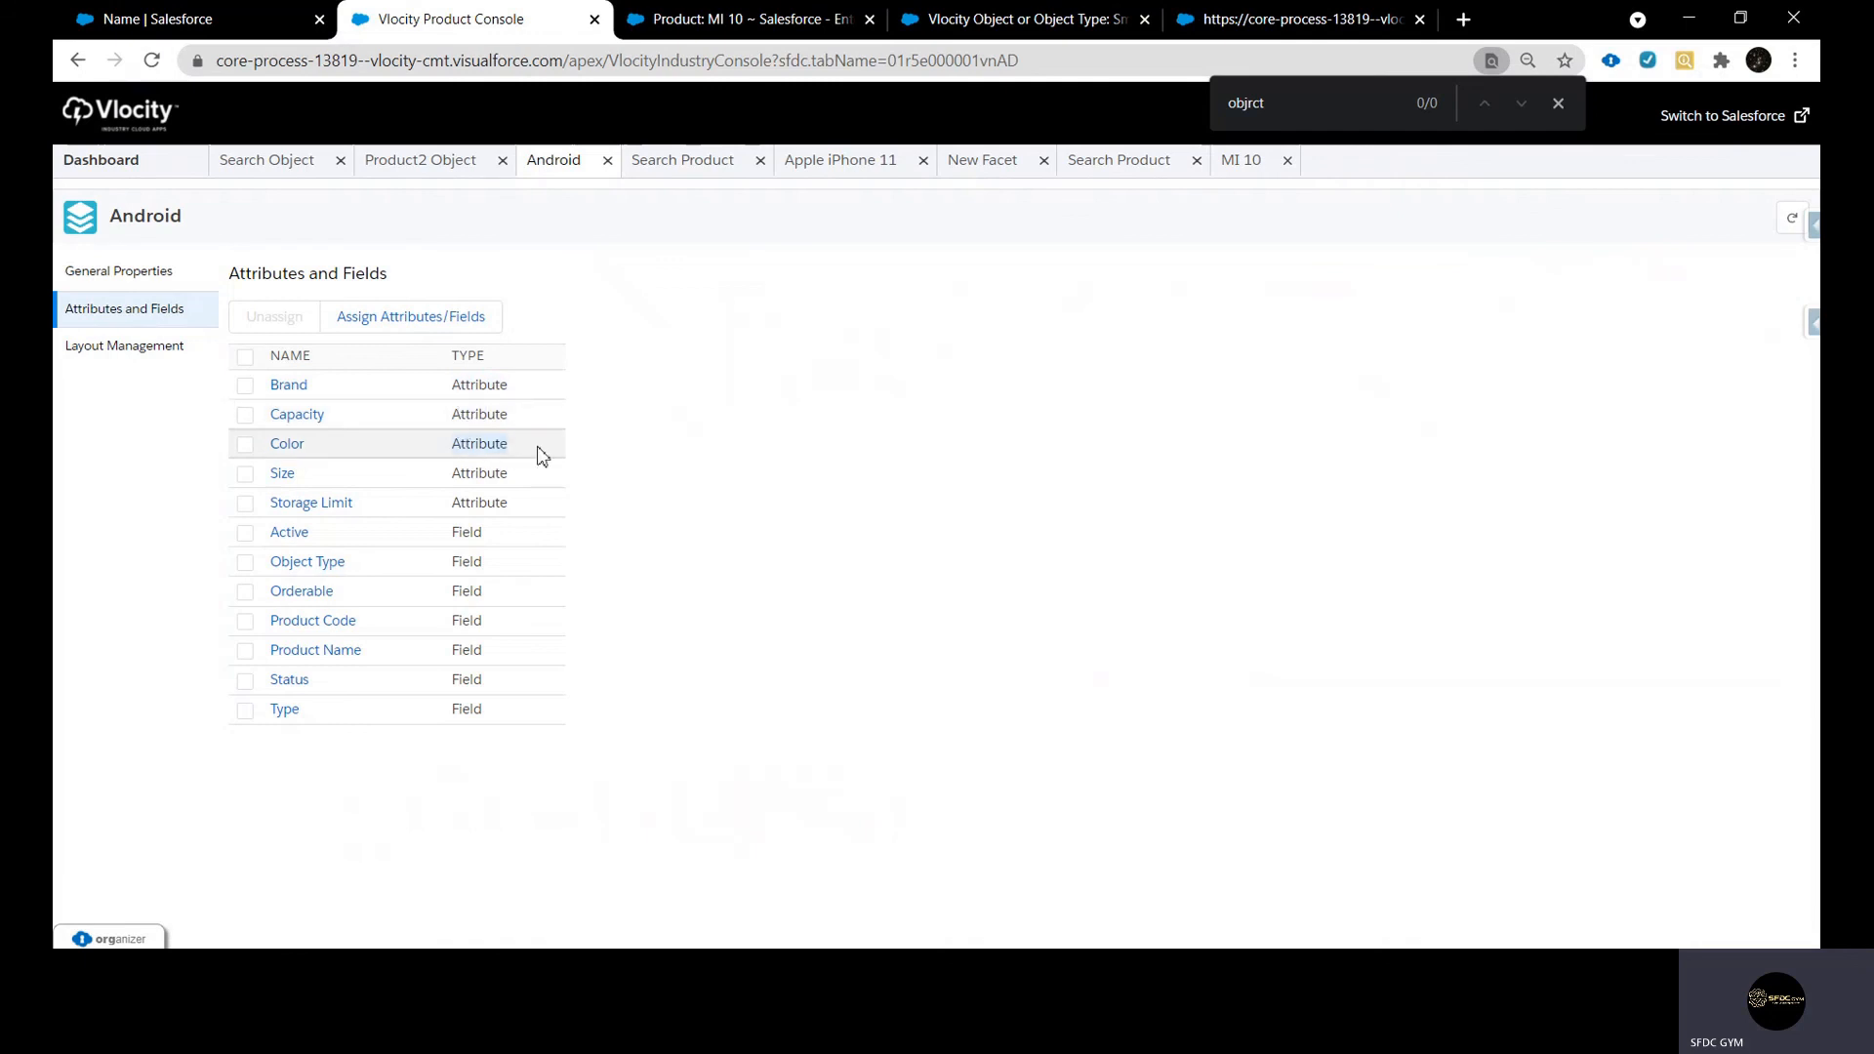
pyautogui.click(456, 536)
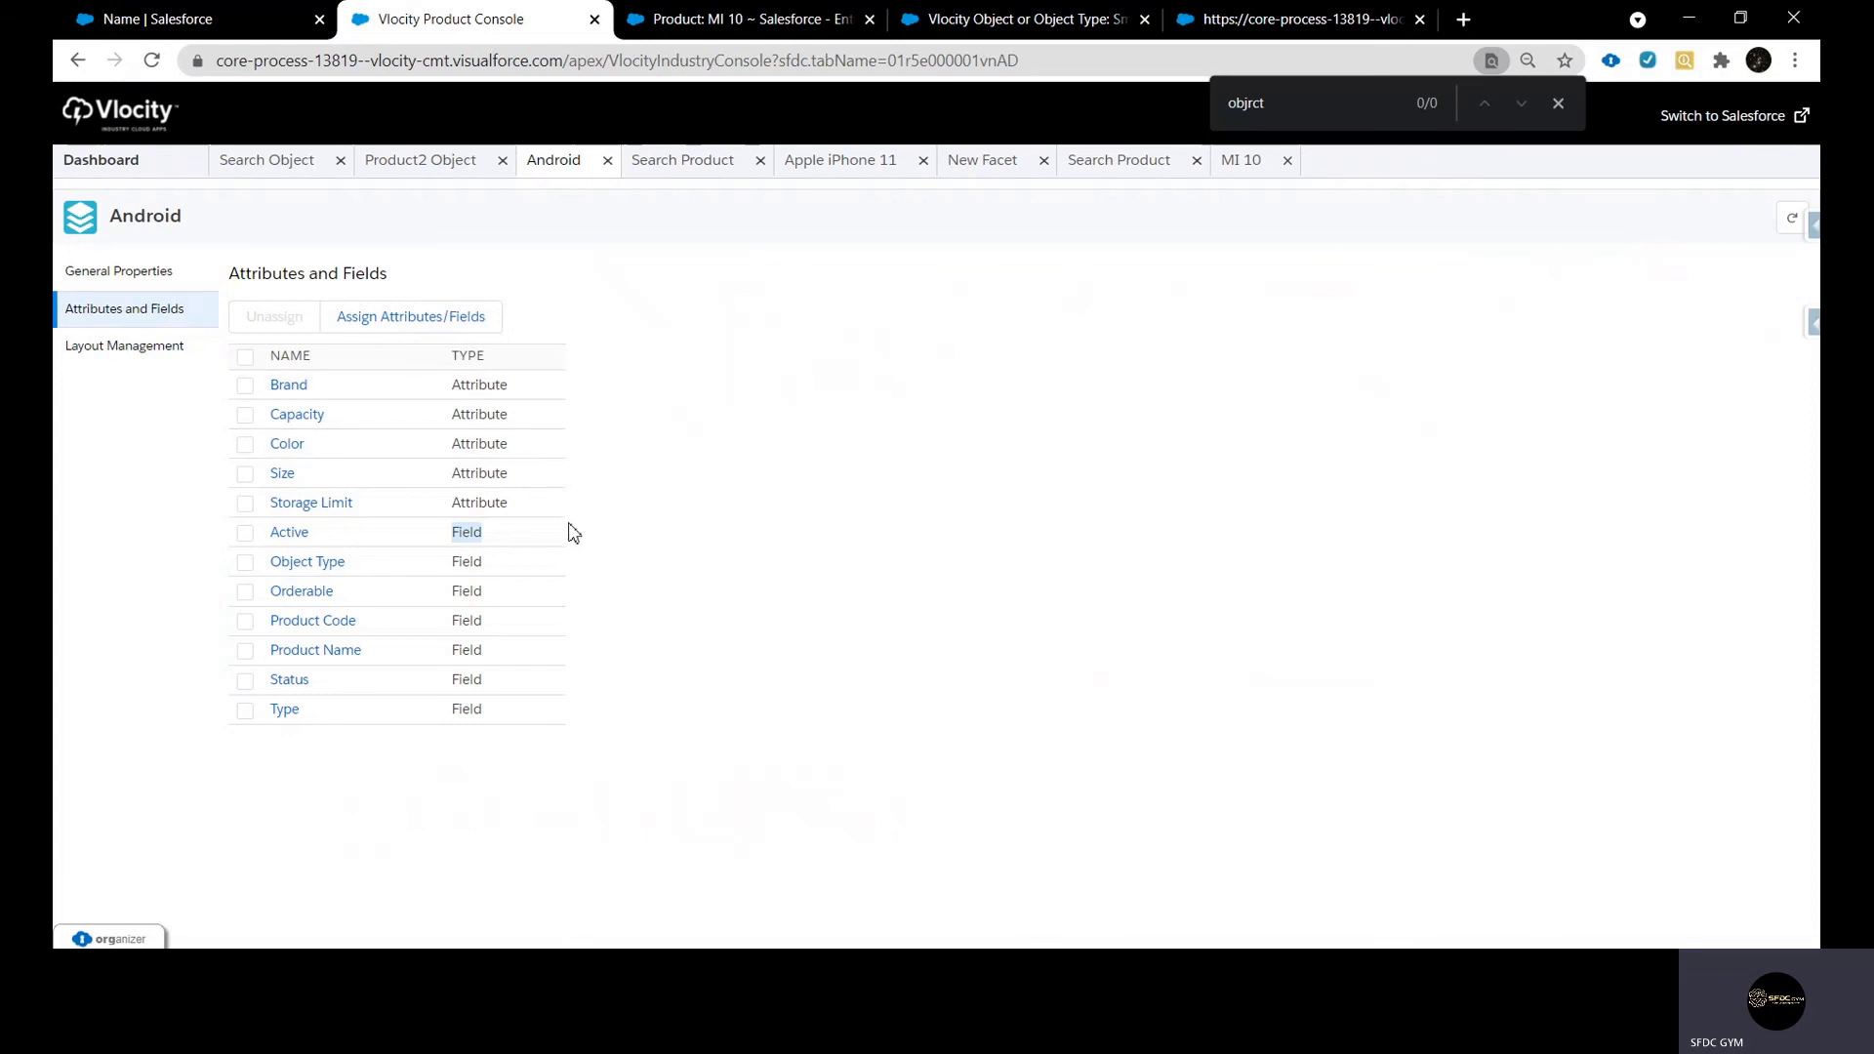
pyautogui.click(430, 175)
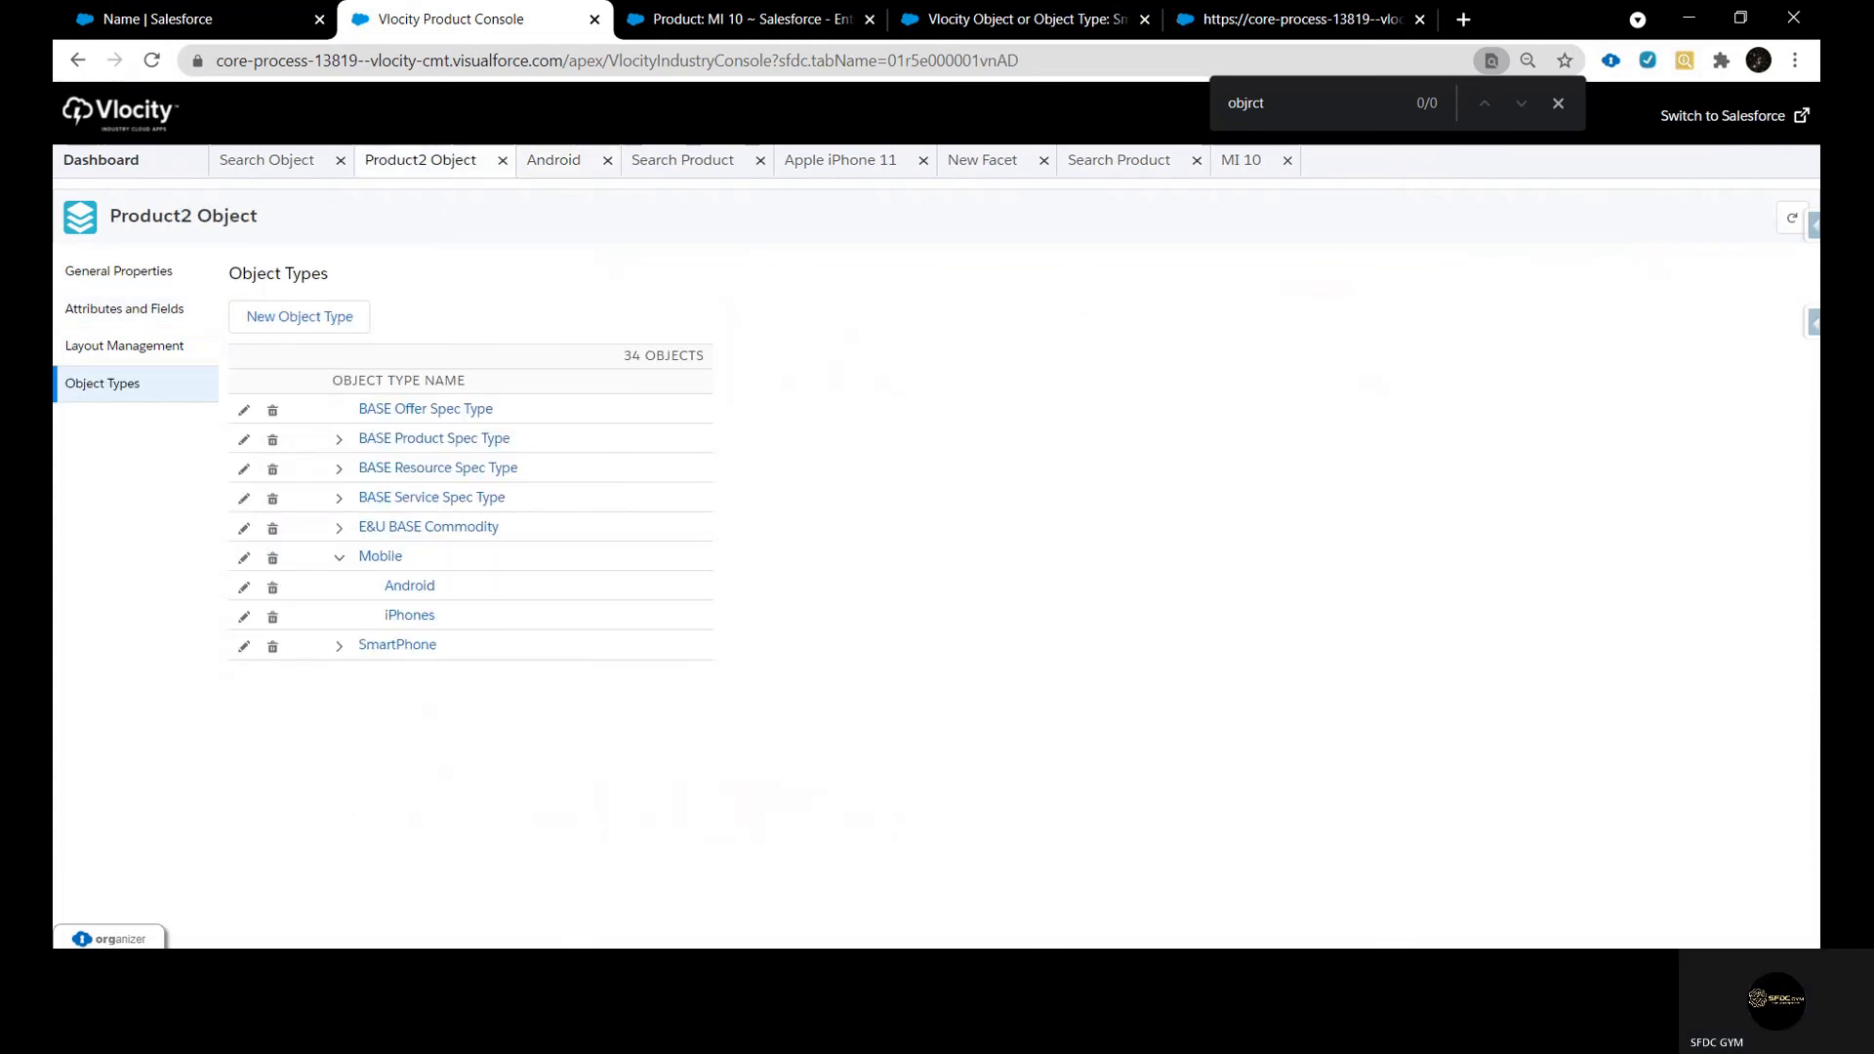